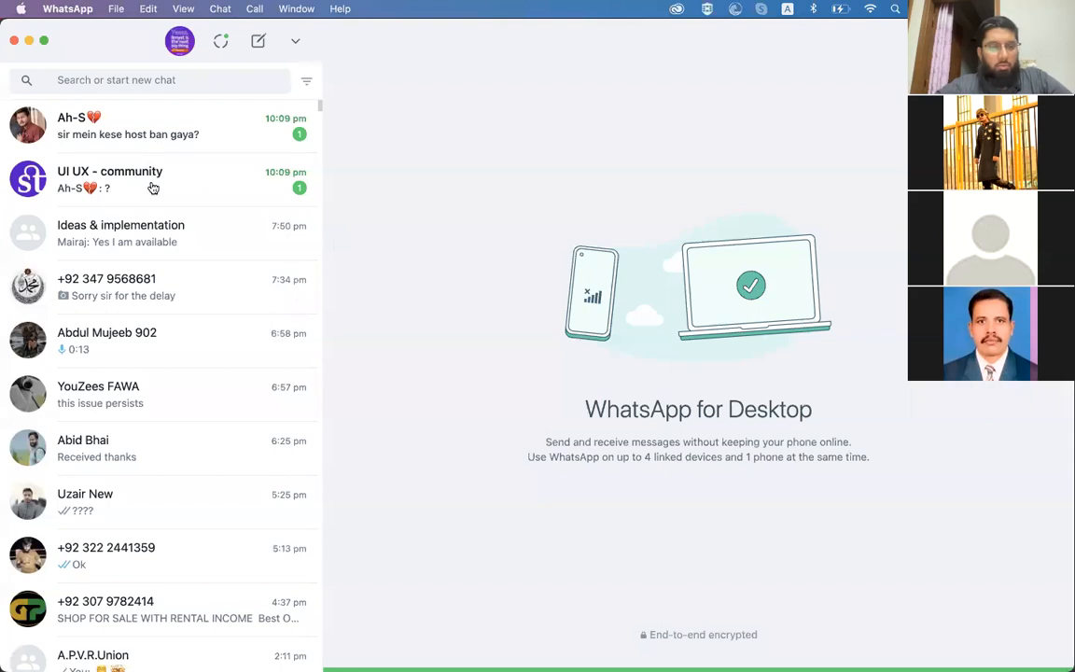
- Send the message "plz join back" to the UI UX - community group chat
left_click(177, 177)
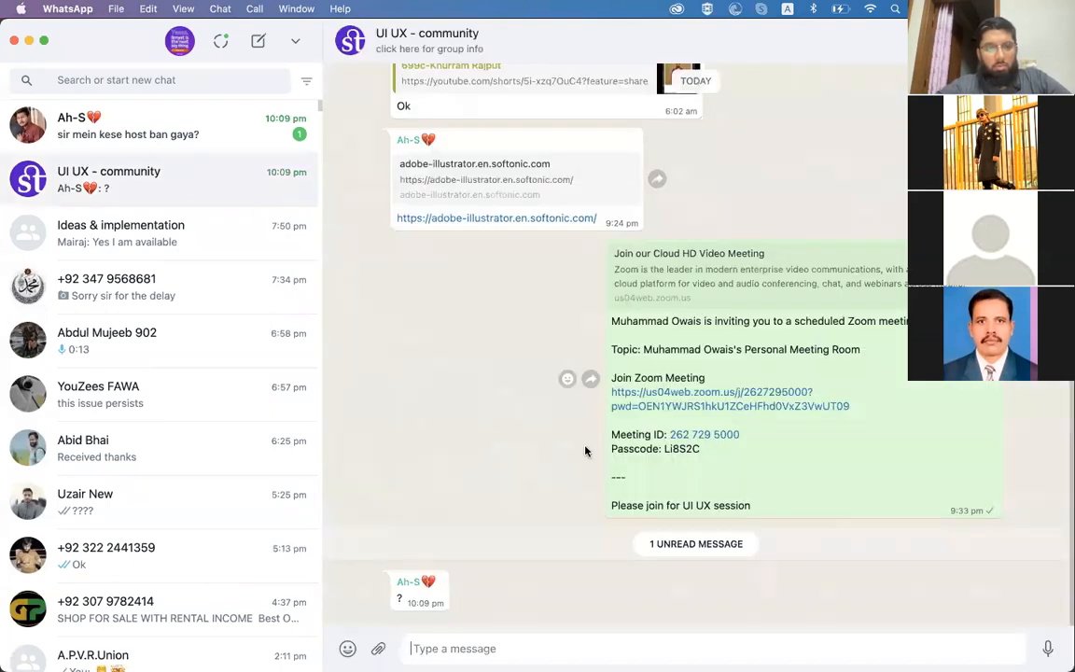
type("plz jo")
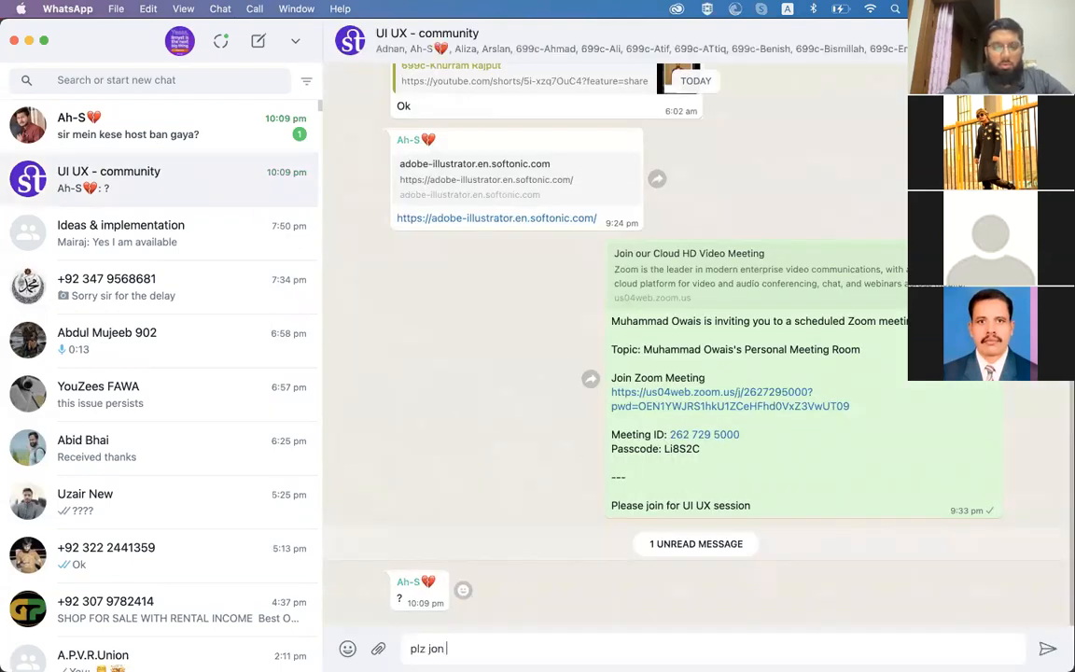
type("in back")
key("Return")
- Switch to Adobe Illustrator with the blank Untitled-1 document
key("super+Tab")
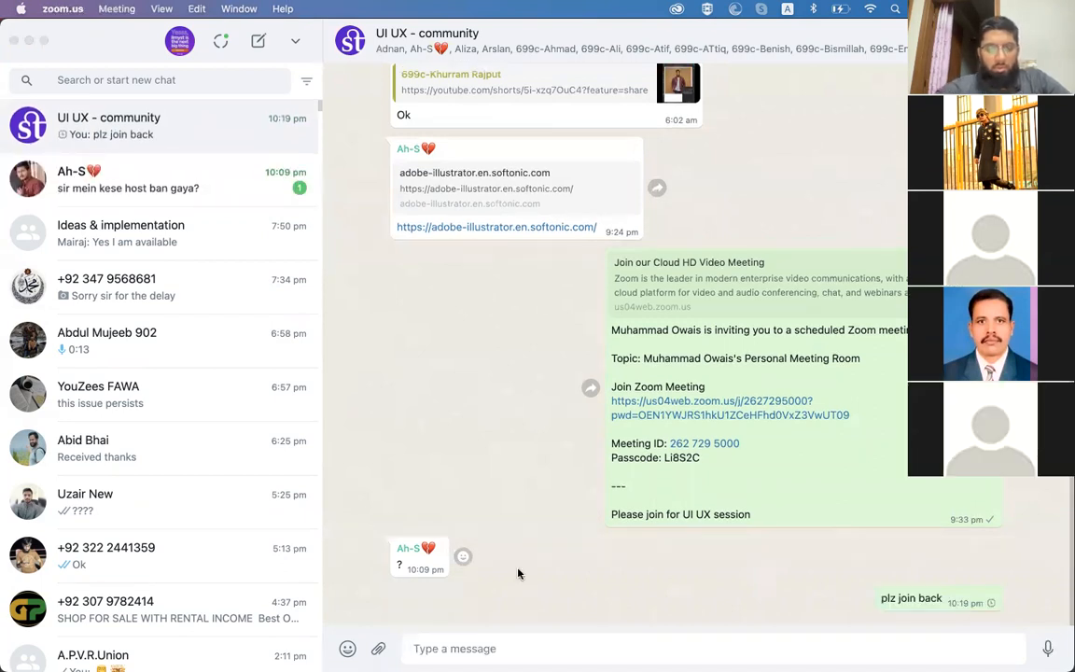
key("super+Tab")
key("super+Tab")
key("super+Tab")
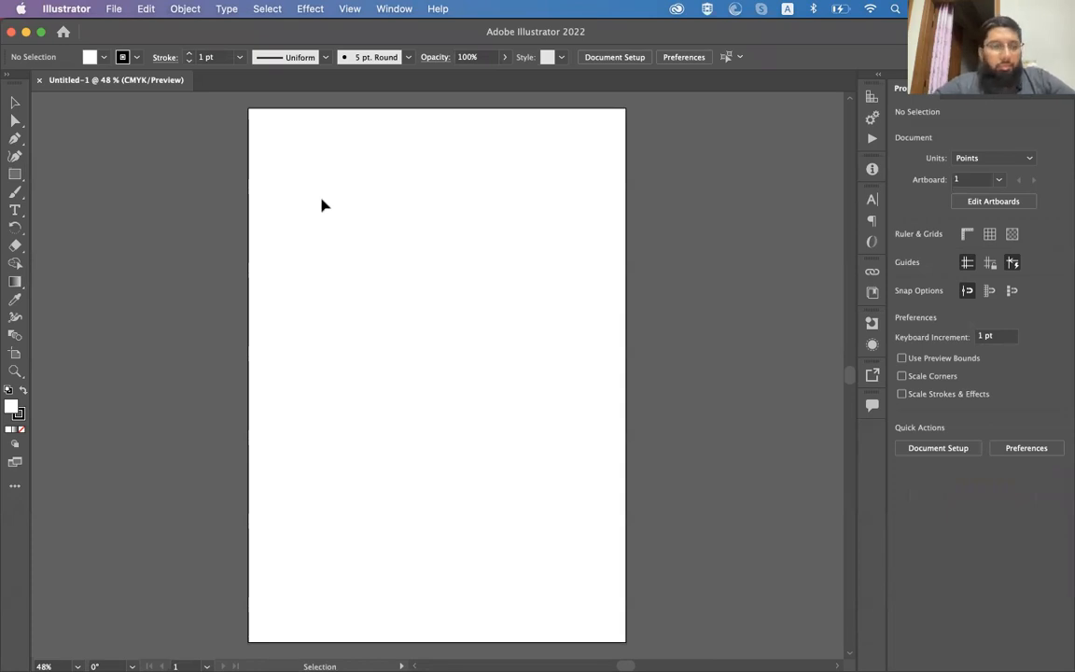
- Draw a closed, irregular six-sided shape about 112 by 80 pt on the artboard with the Pen tool
left_click(15, 138)
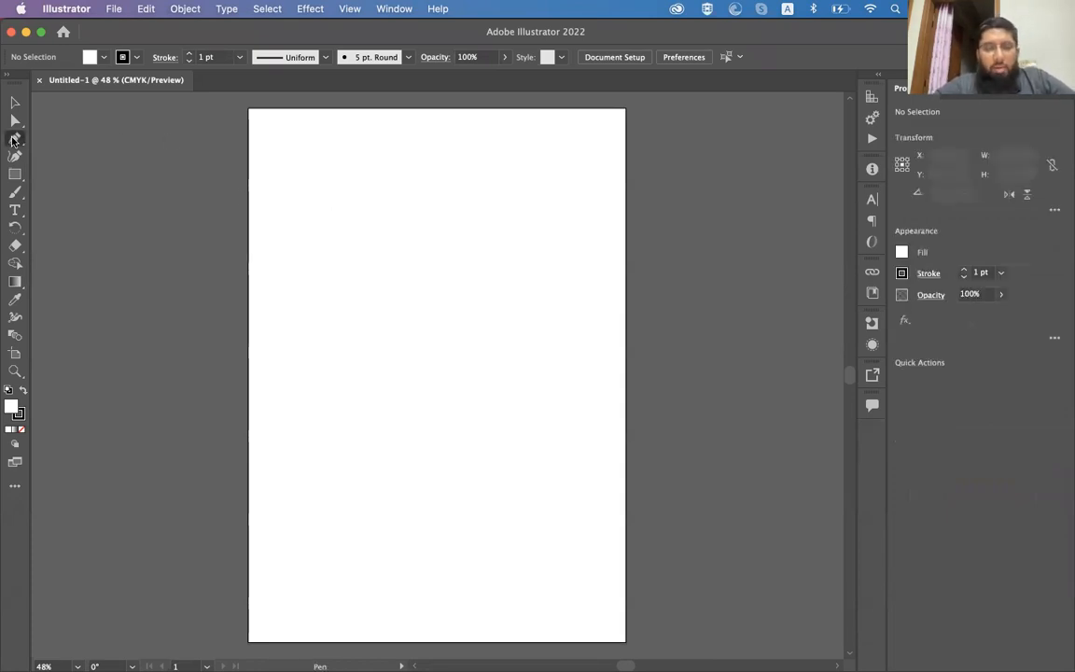
scroll(371, 302, "up", 5)
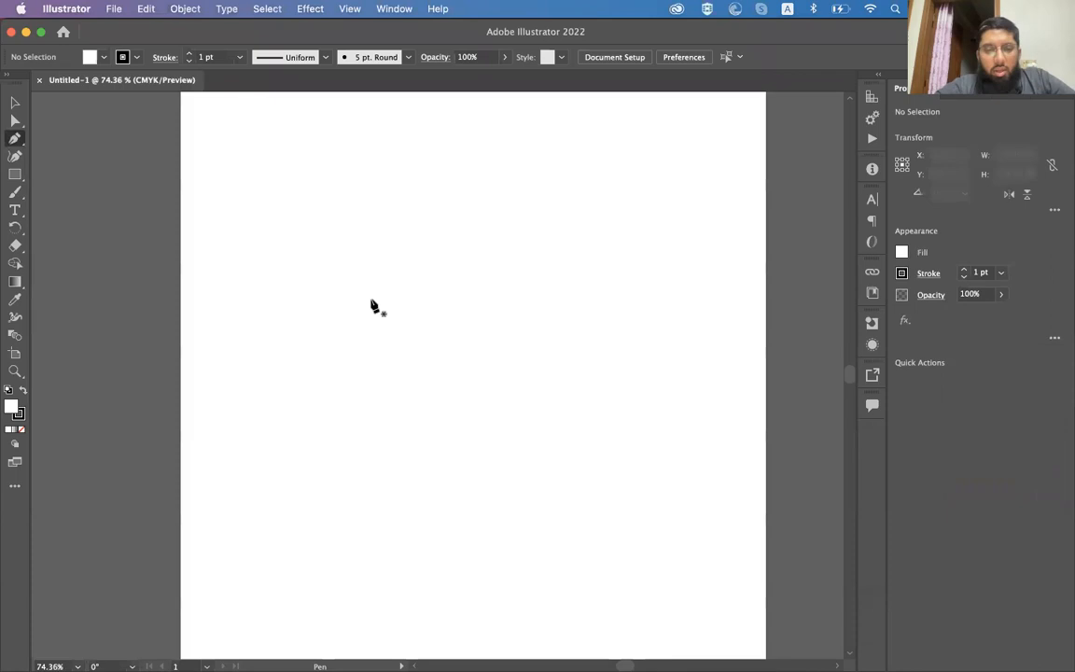
left_click(379, 400)
left_click(283, 303)
left_click(463, 303)
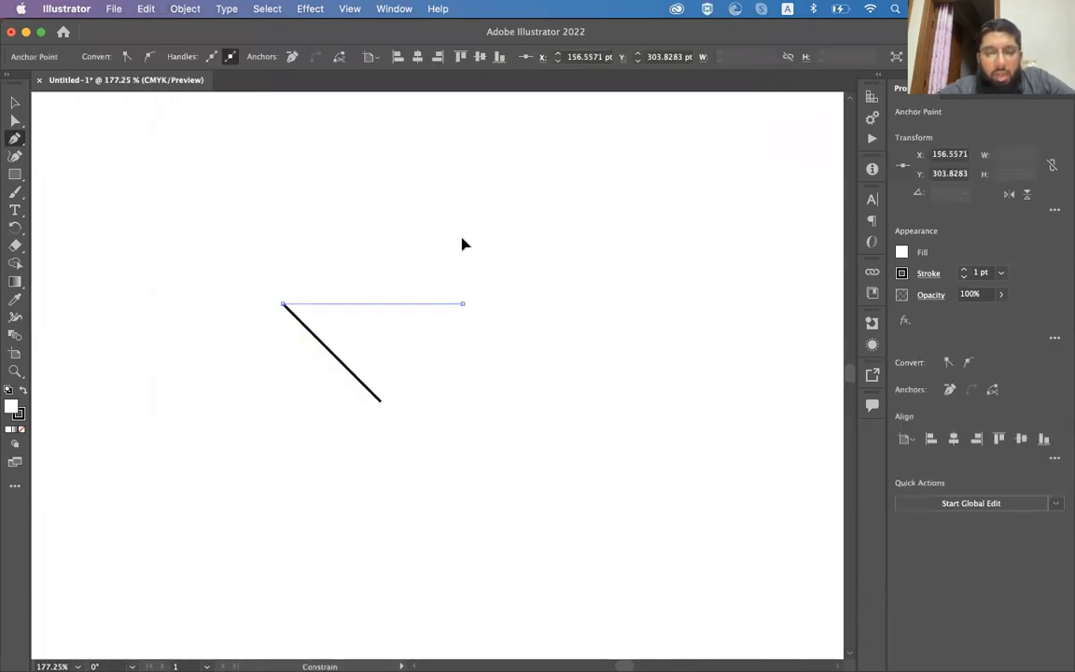
key("super+z")
left_click(435, 242)
left_click(544, 321)
left_click(525, 405)
left_click(448, 427)
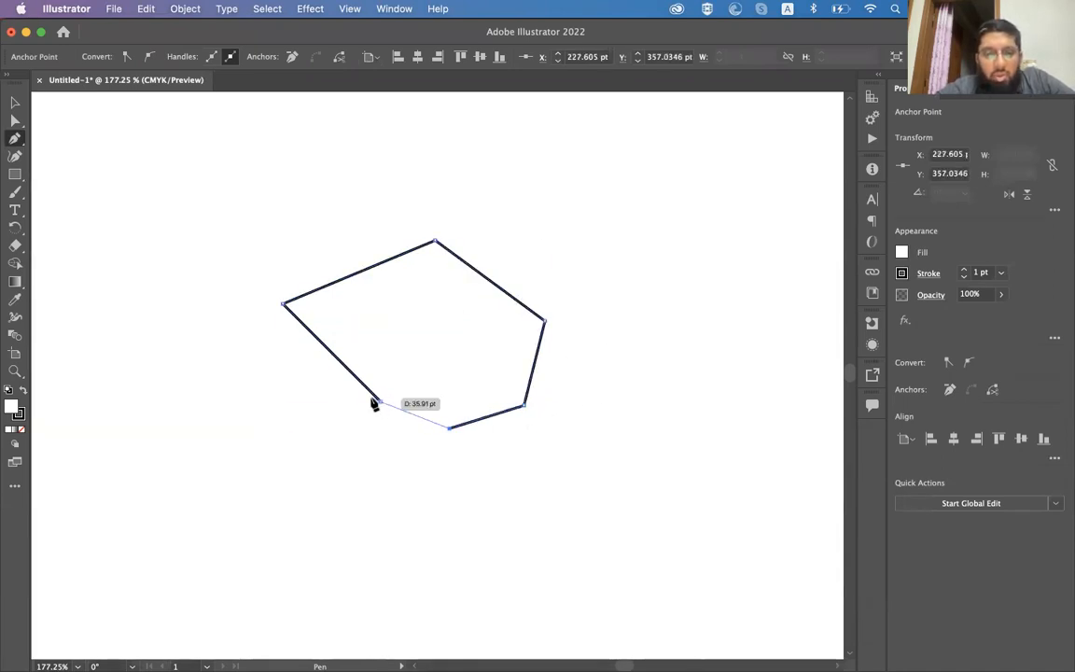
left_click(380, 401)
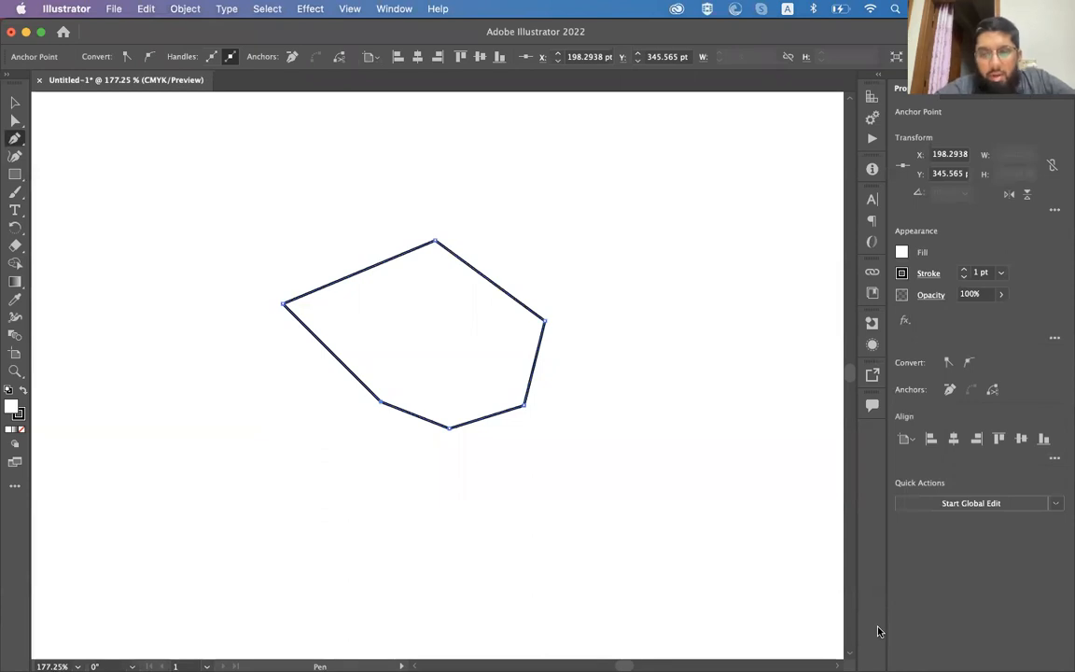
- Remove the six-sided shape's lower-right anchor point, and delete the whole path from the artboard
left_click(524, 406)
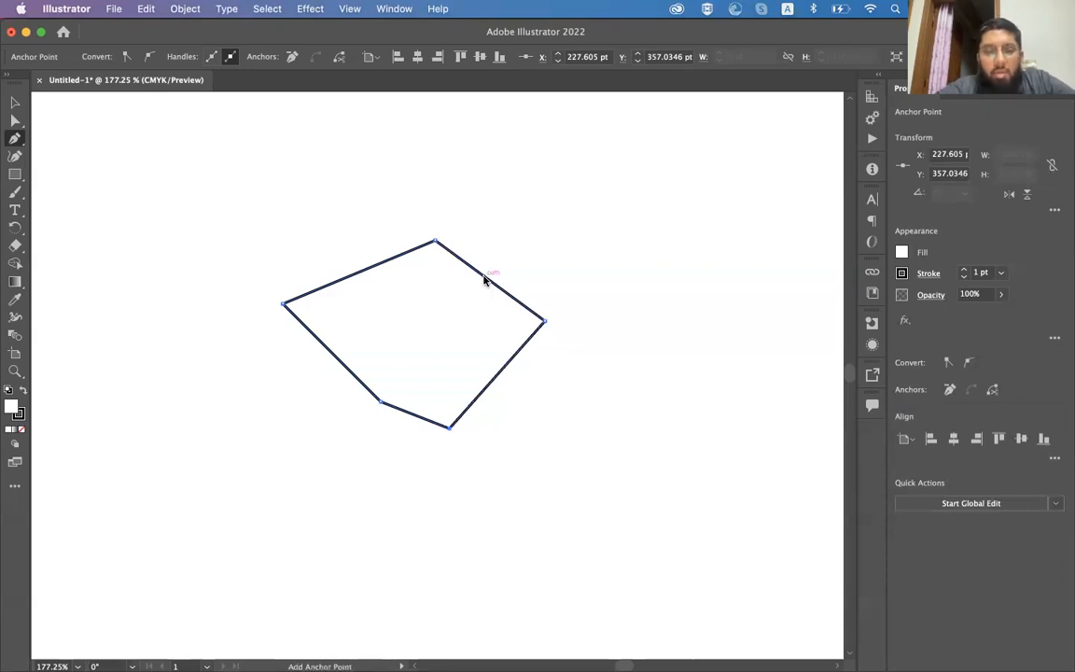
scroll(393, 270, "up", 5)
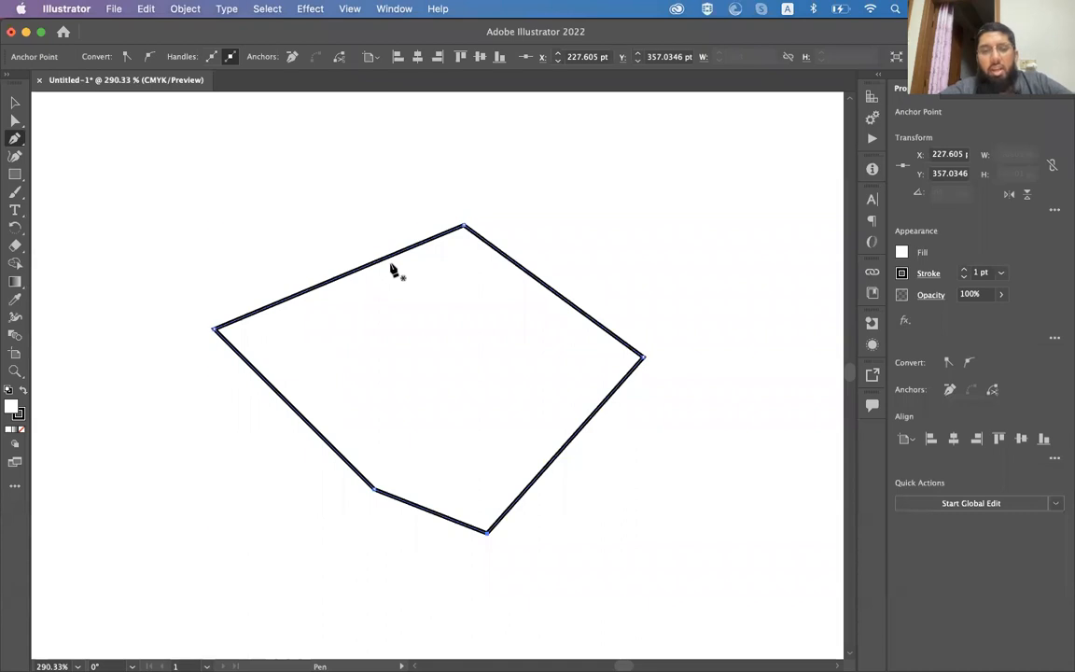
key("v")
left_click(363, 248)
left_click(361, 271)
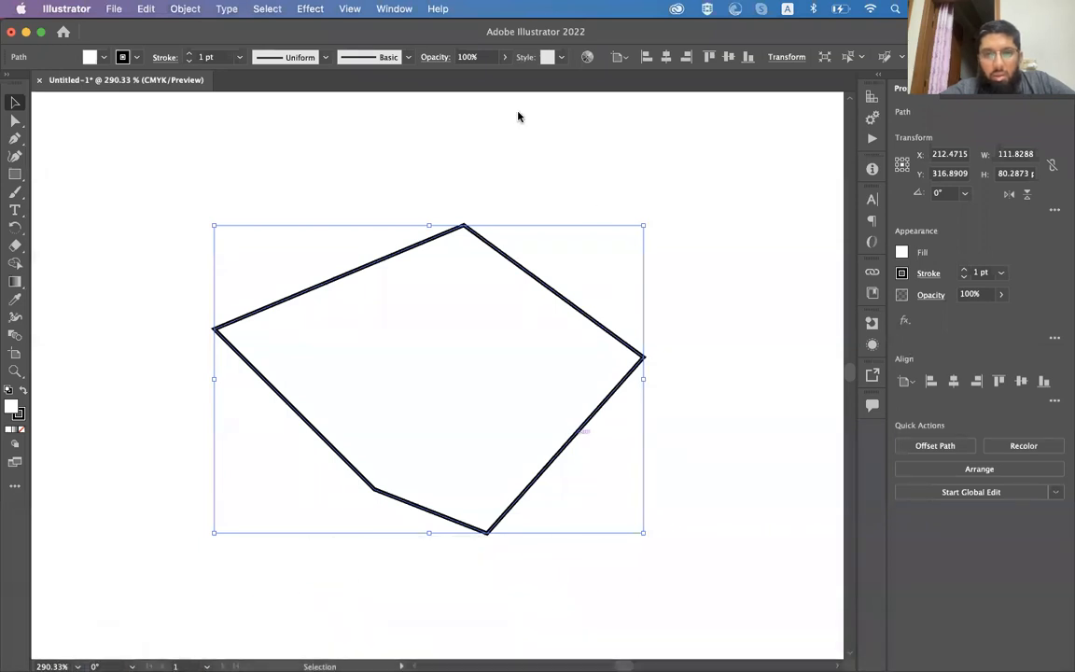
left_click(714, 276)
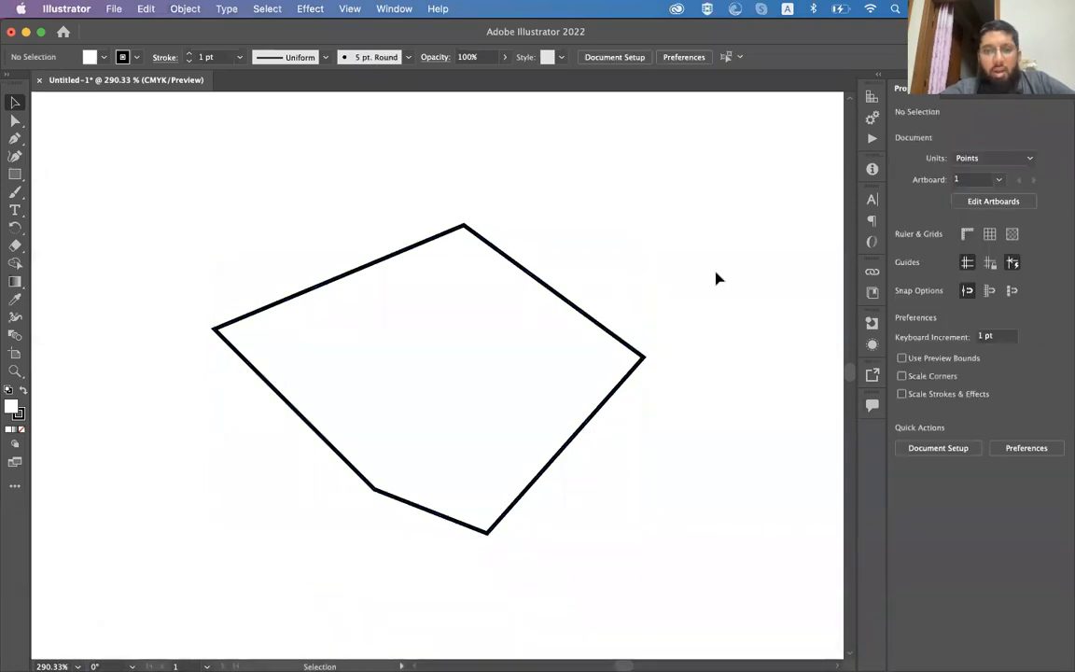
left_click(619, 342)
key("Delete")
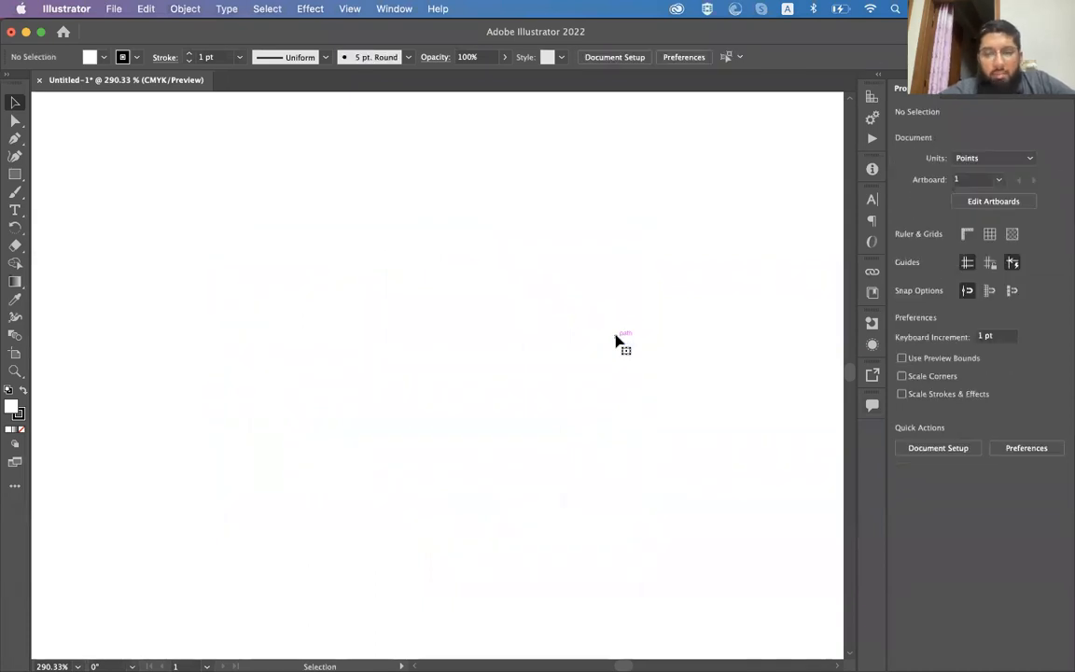
- Switch to Chrome, load behance.net in a new tab and open the custom feed with the Graphic Design topic
key("super+Tab")
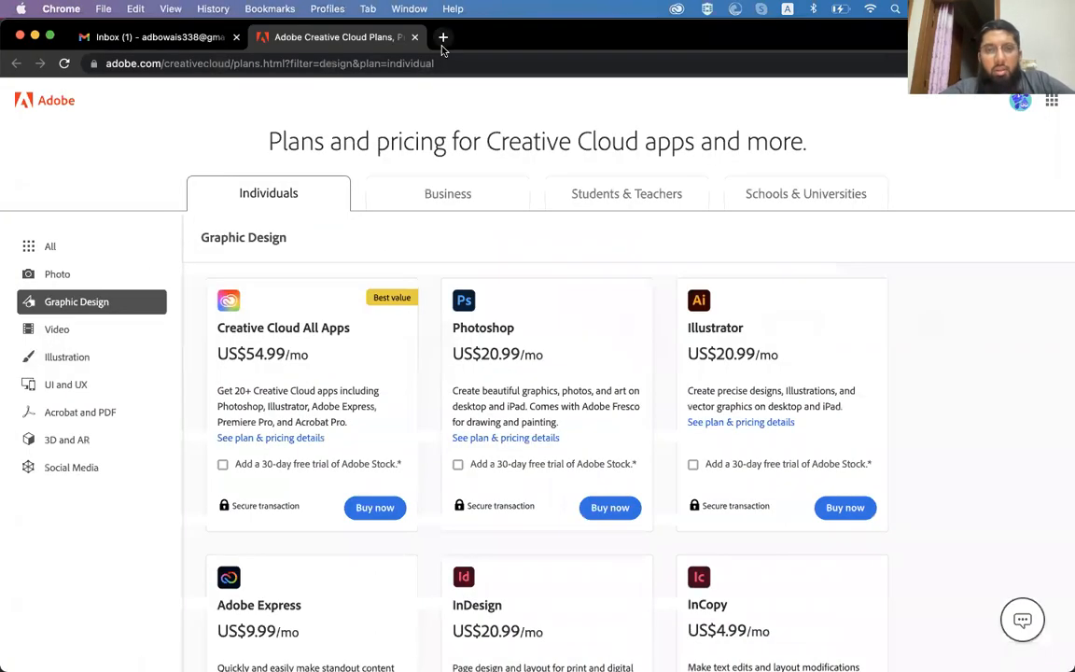
left_click(443, 45)
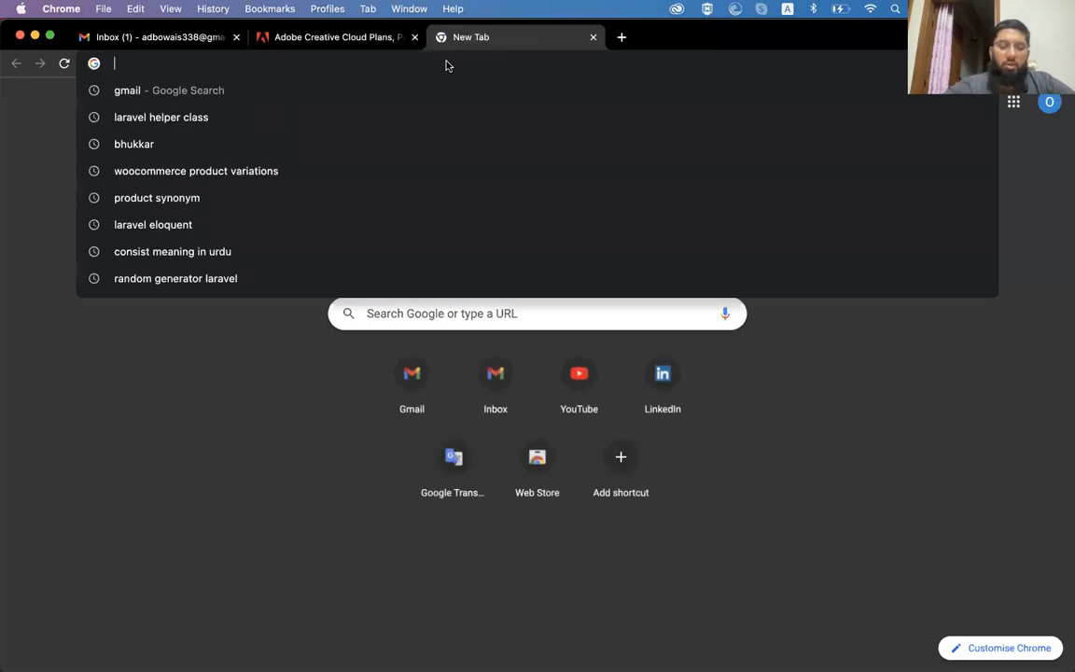
type("behance.net")
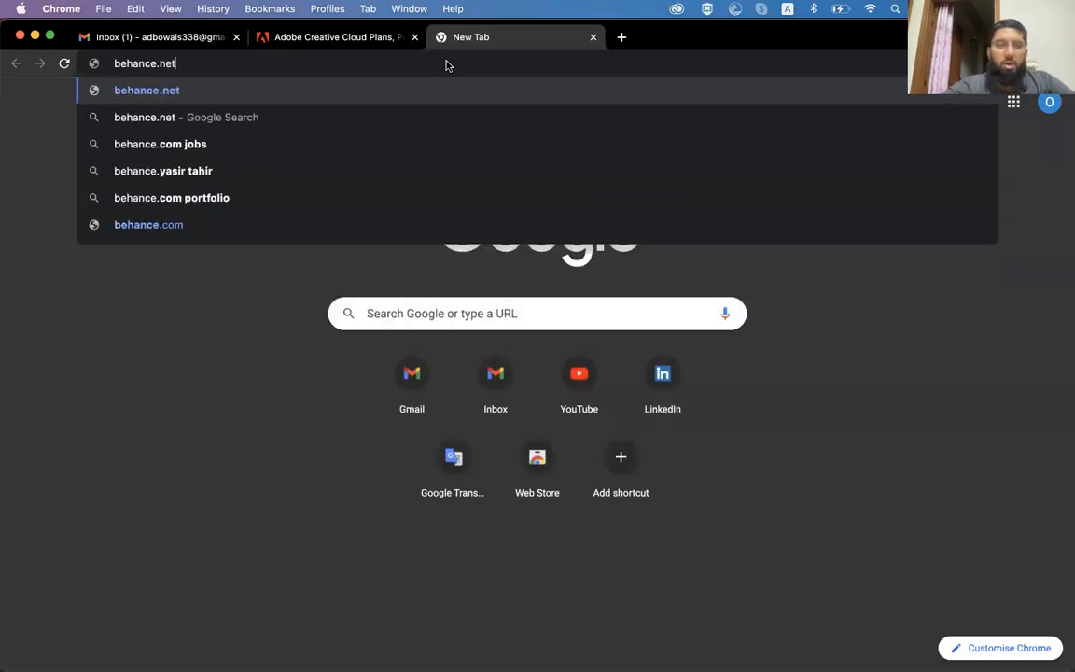
key("Return")
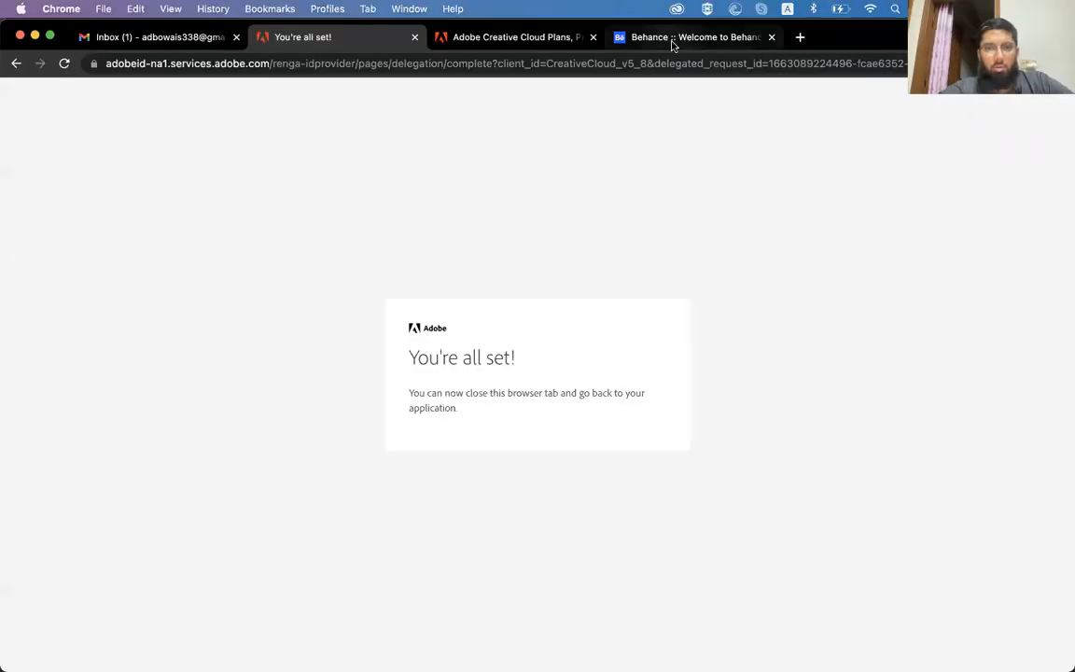
left_click(673, 43)
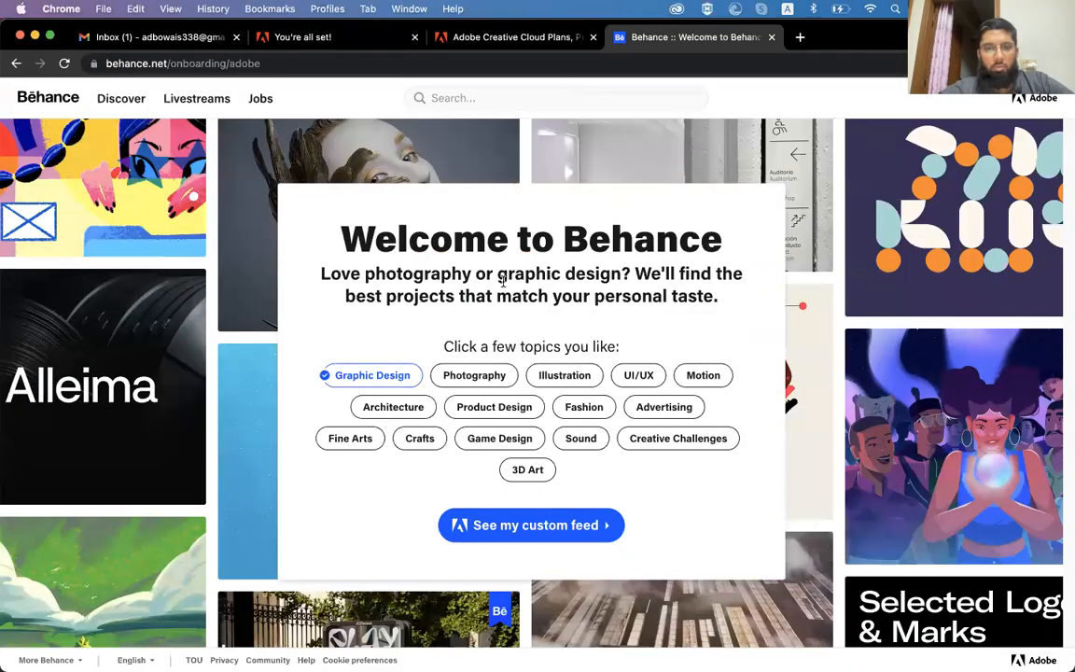
left_click(532, 534)
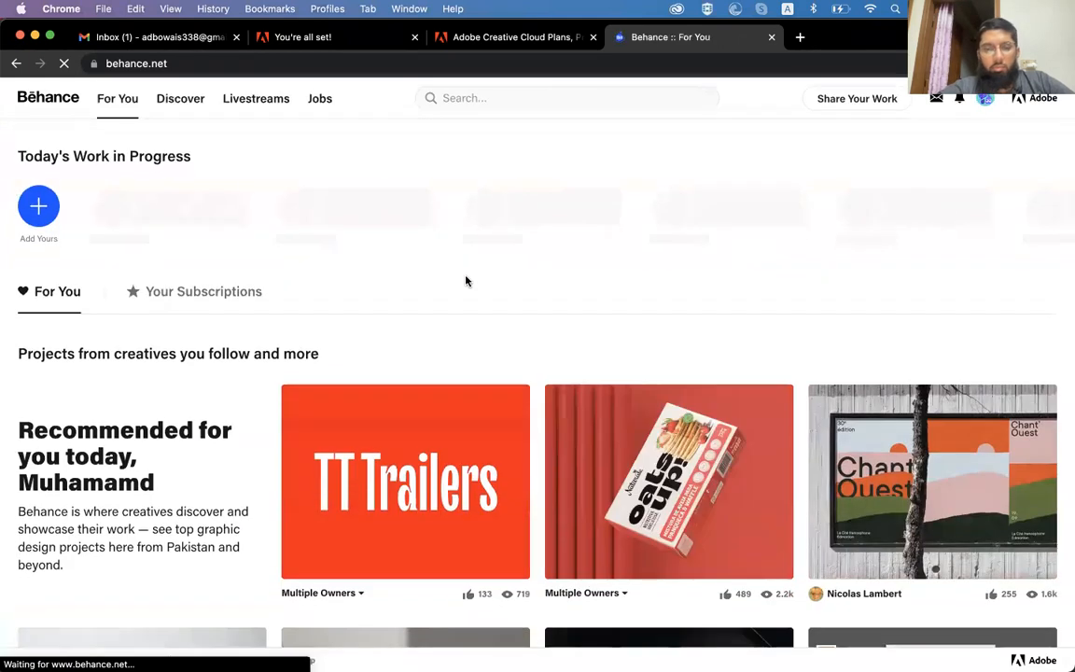
- Look through the recommended projects feed and search Behance for "vector graphics"
scroll(466, 280, "down", 4)
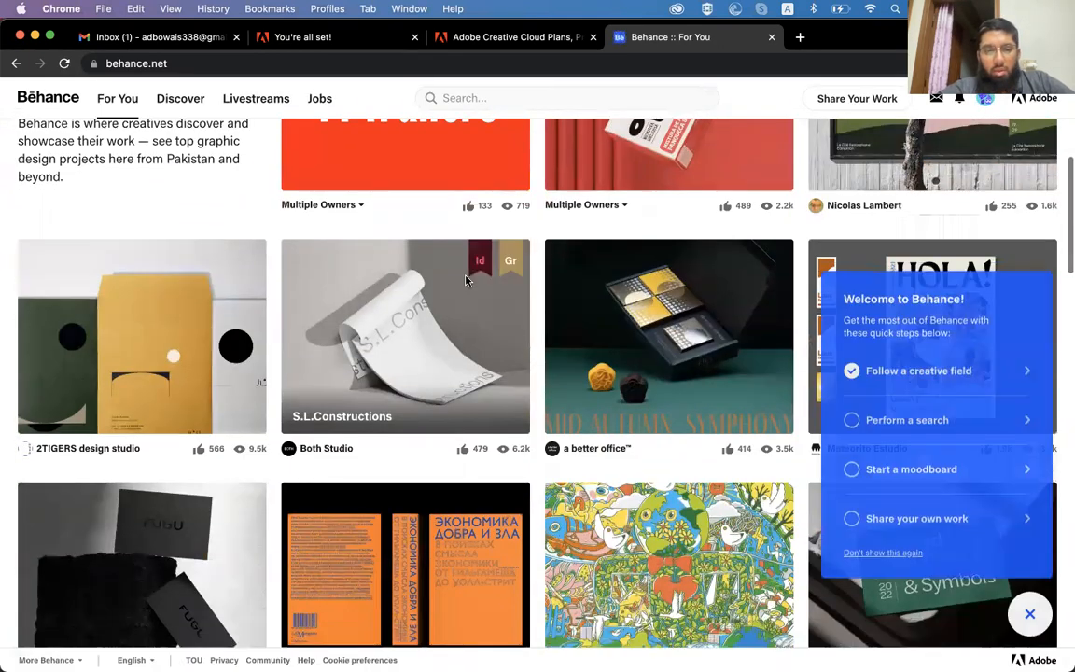
scroll(466, 281, "down", 10)
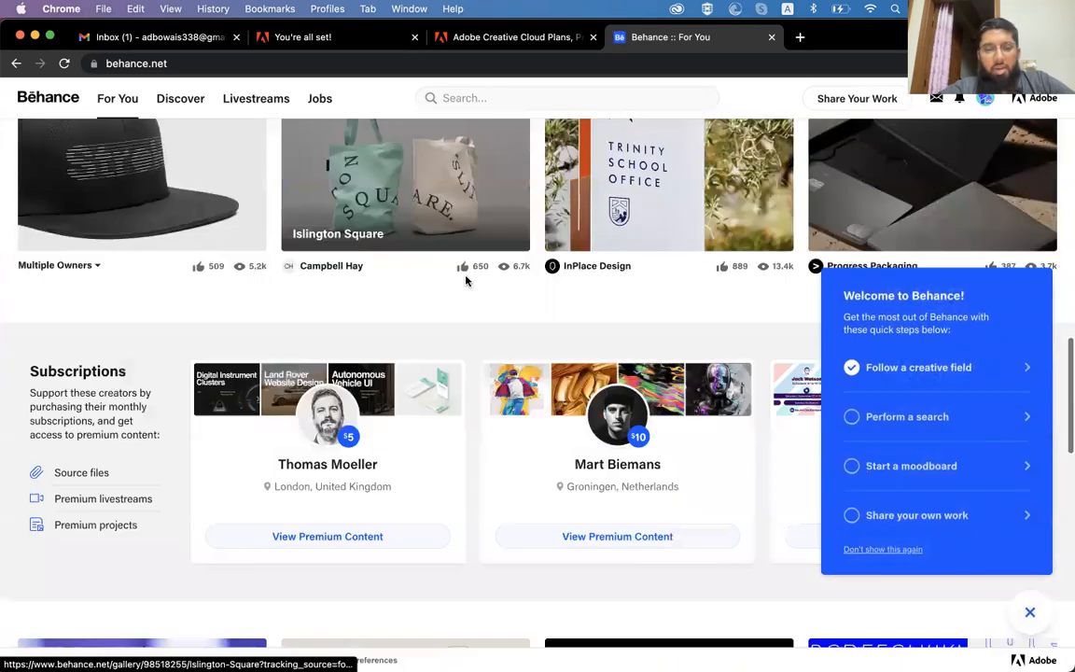
key("super+Tab")
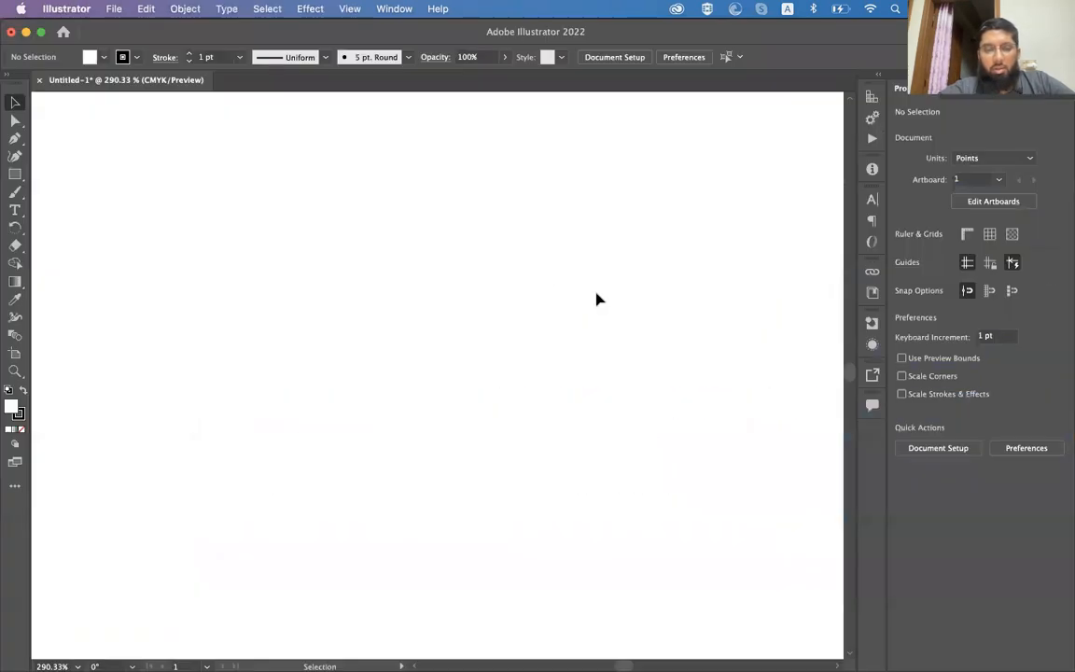
key("super+Tab")
scroll(524, 258, "down", 5)
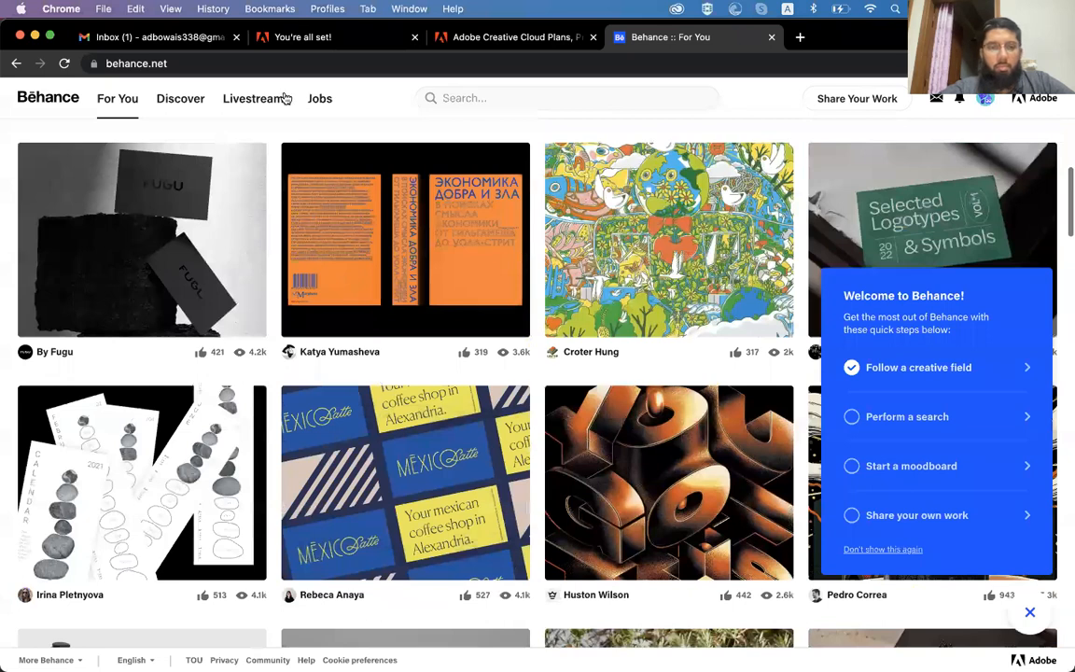
left_click(464, 98)
type("vector gr")
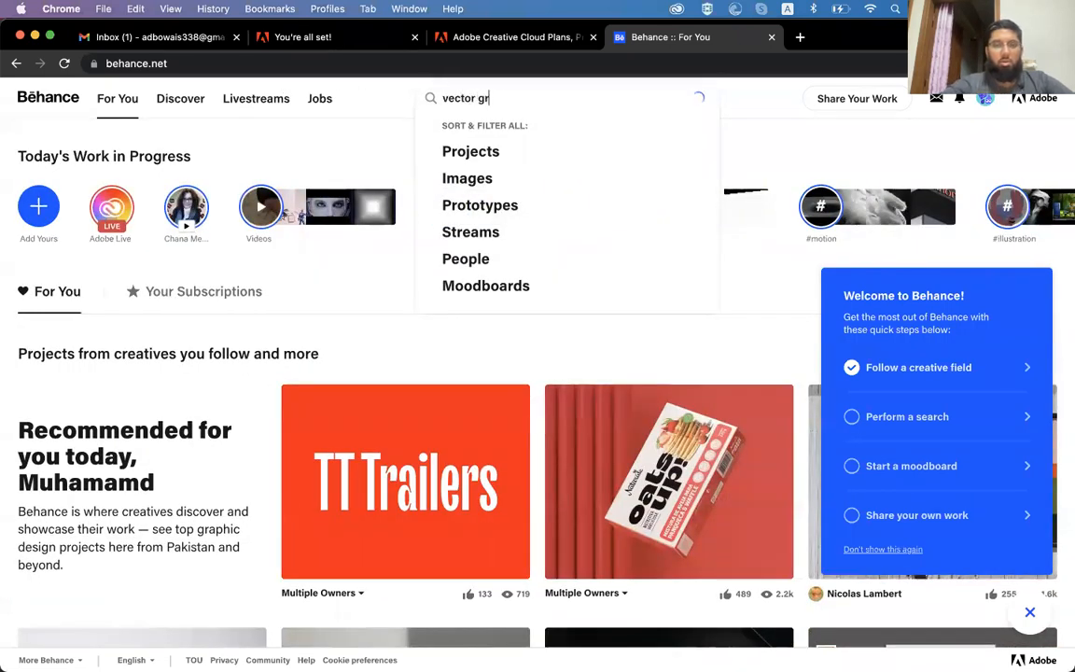
type("aphics")
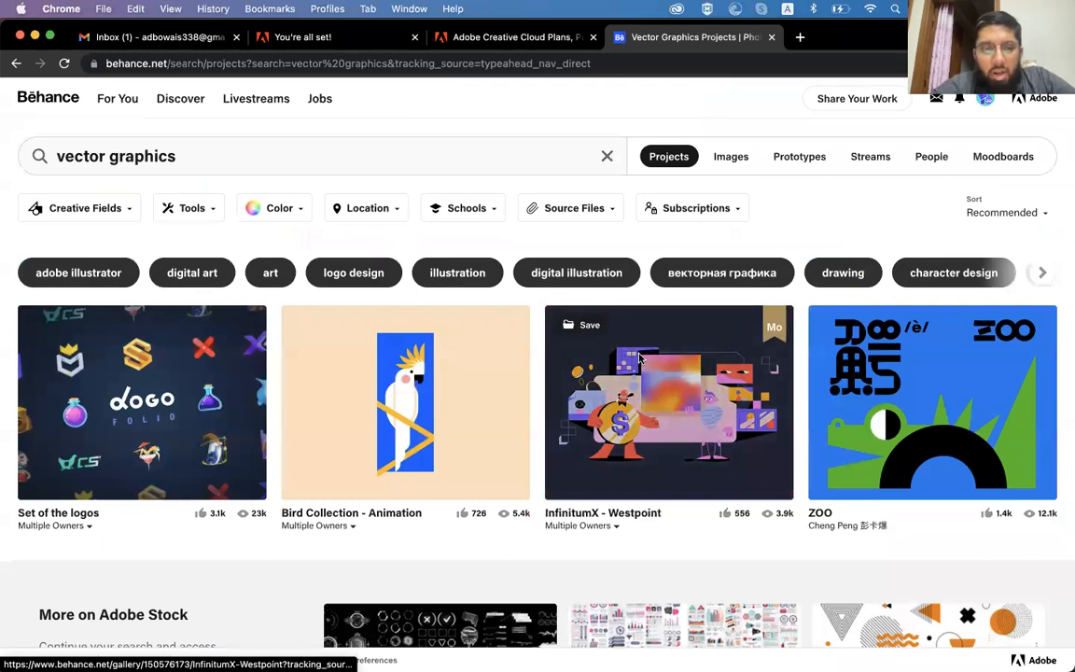
- Browse the vector graphics project results and open Illustrations Series 01 in a background tab
scroll(639, 357, "down", 10)
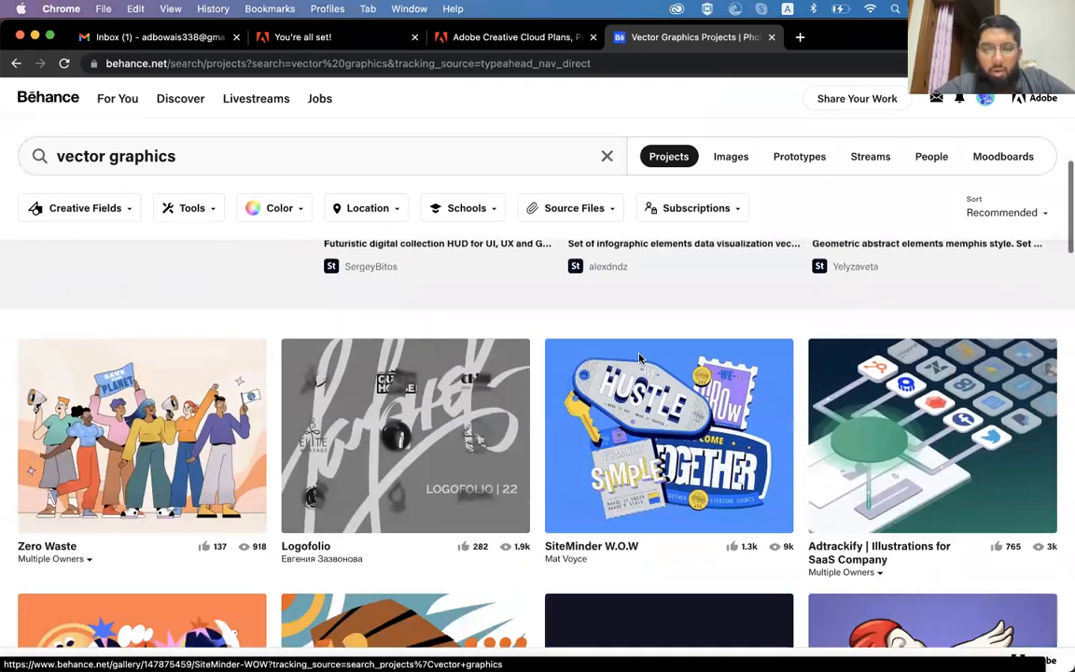
scroll(639, 357, "down", 1)
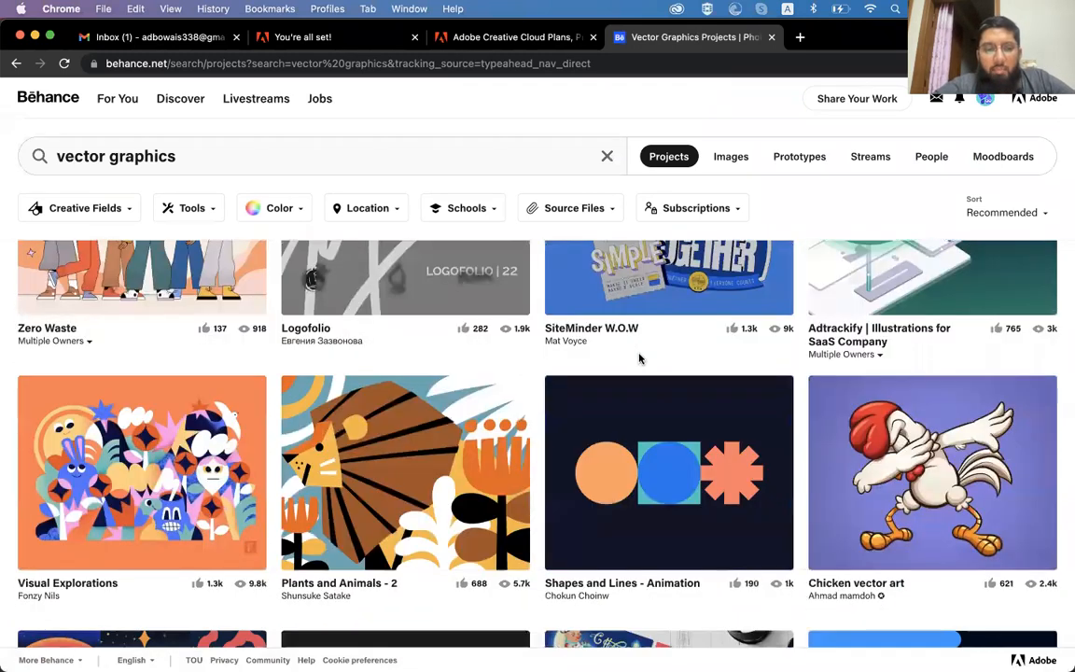
scroll(639, 358, "down", 3)
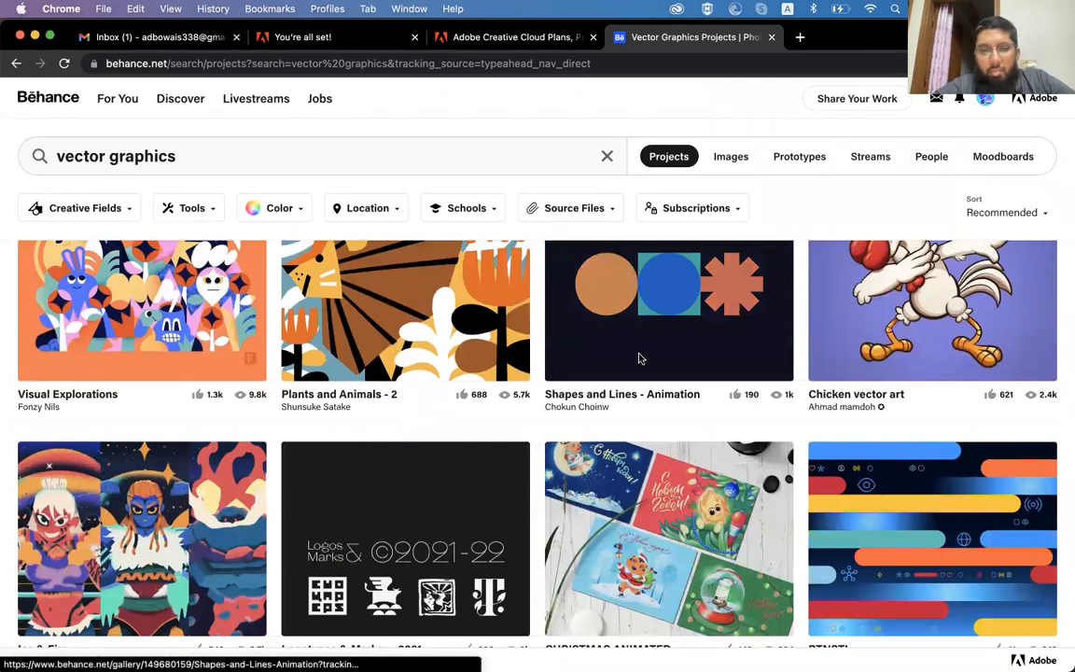
scroll(639, 357, "up", 3)
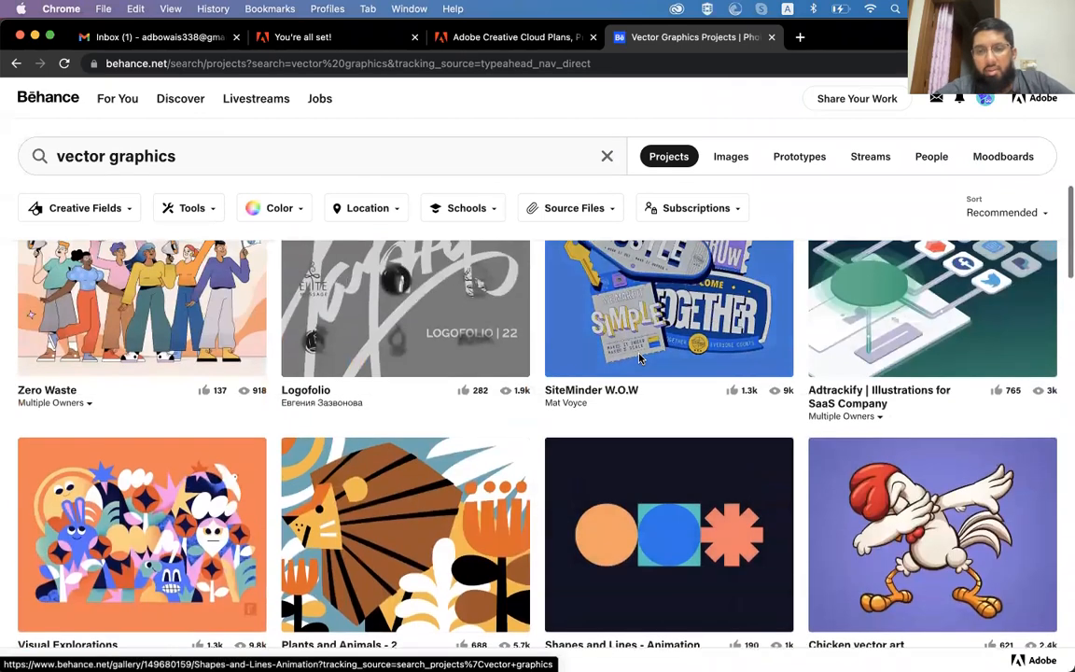
scroll(639, 358, "down", 6)
scroll(639, 357, "down", 5)
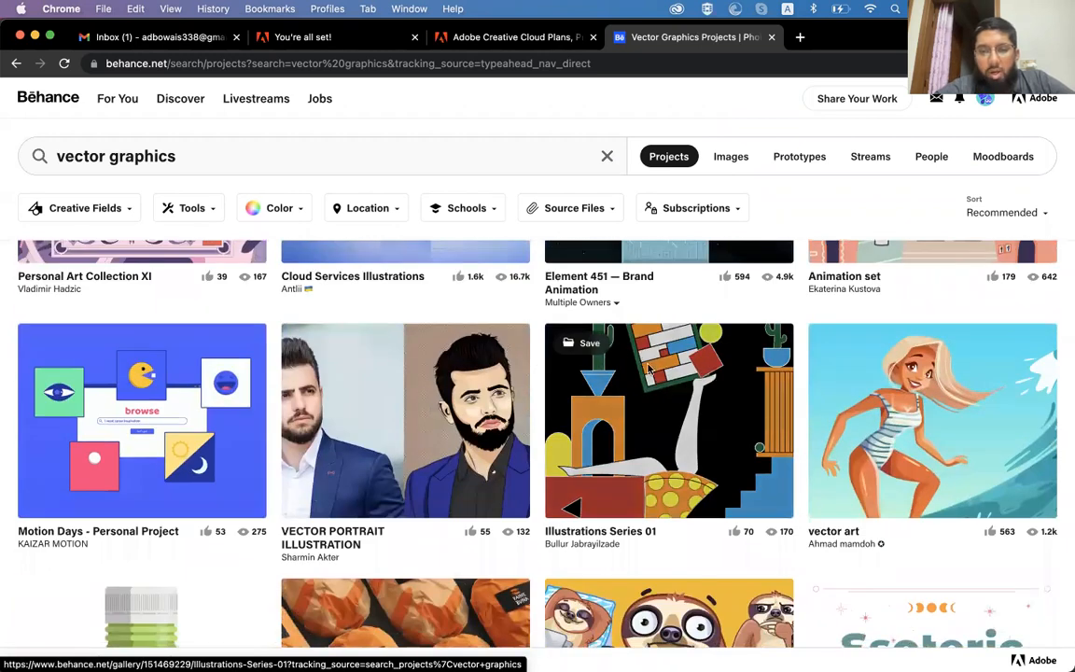
- Browse further down the results and open the Places. Explainer video and UpperHand projects in background tabs
scroll(678, 397, "down", 4)
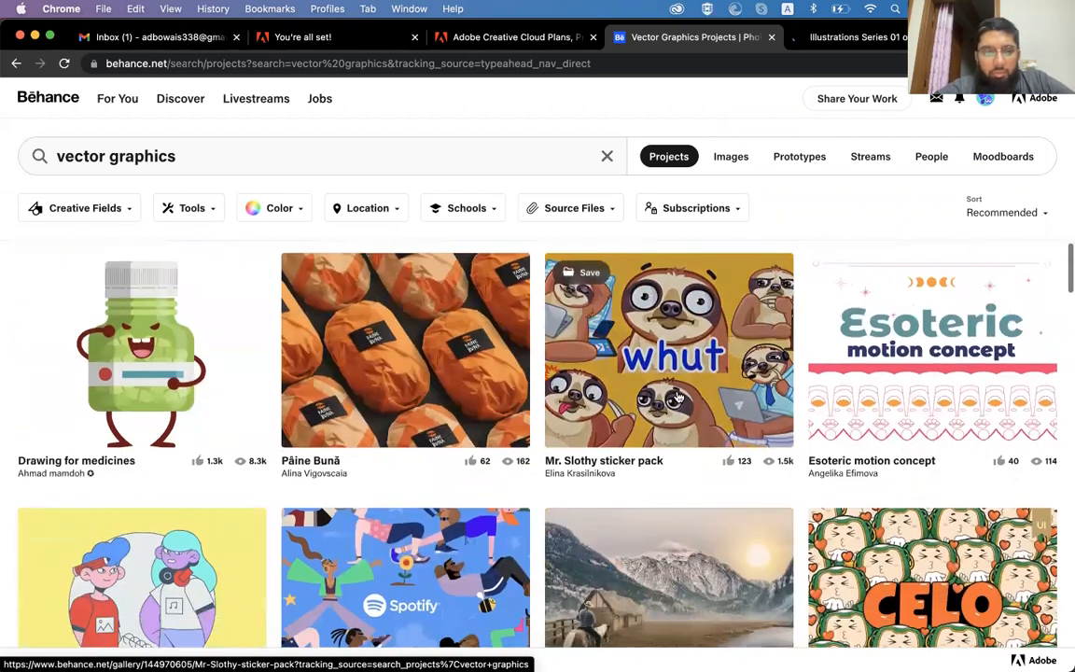
scroll(163, 400, "down", 6)
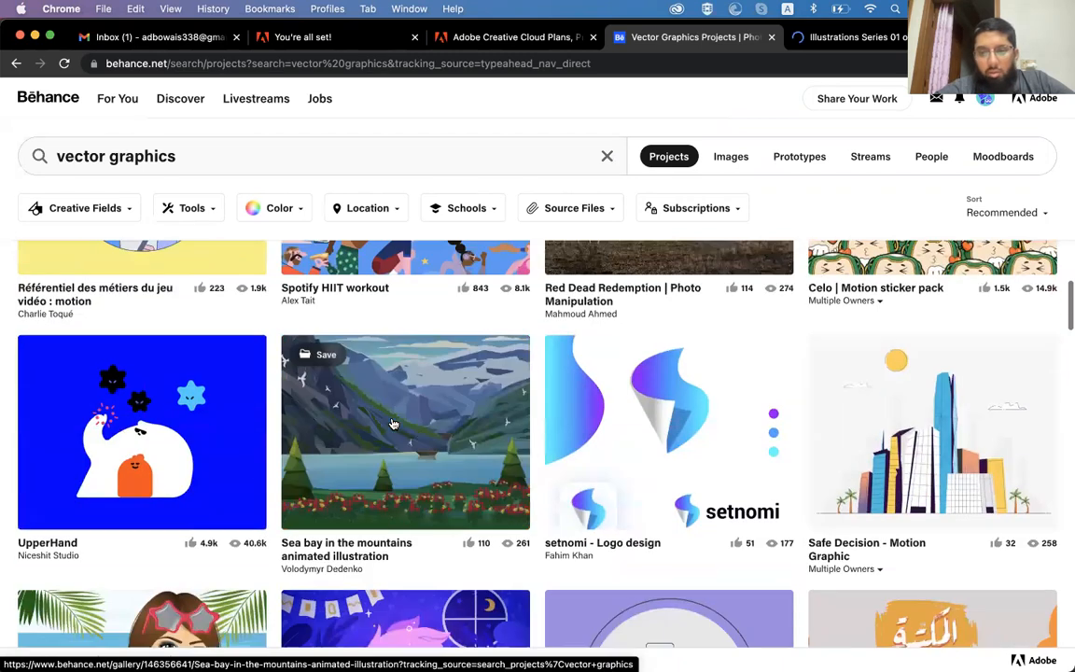
scroll(430, 447, "down", 5)
scroll(430, 446, "up", 3)
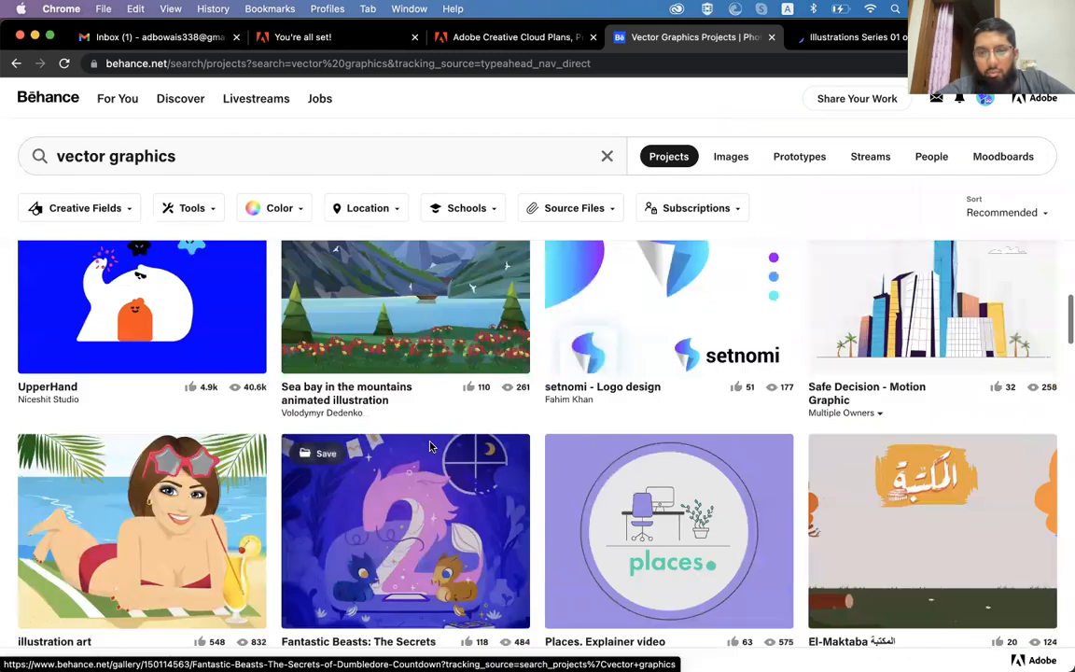
left_click(600, 530, "super")
left_click(138, 316, "super")
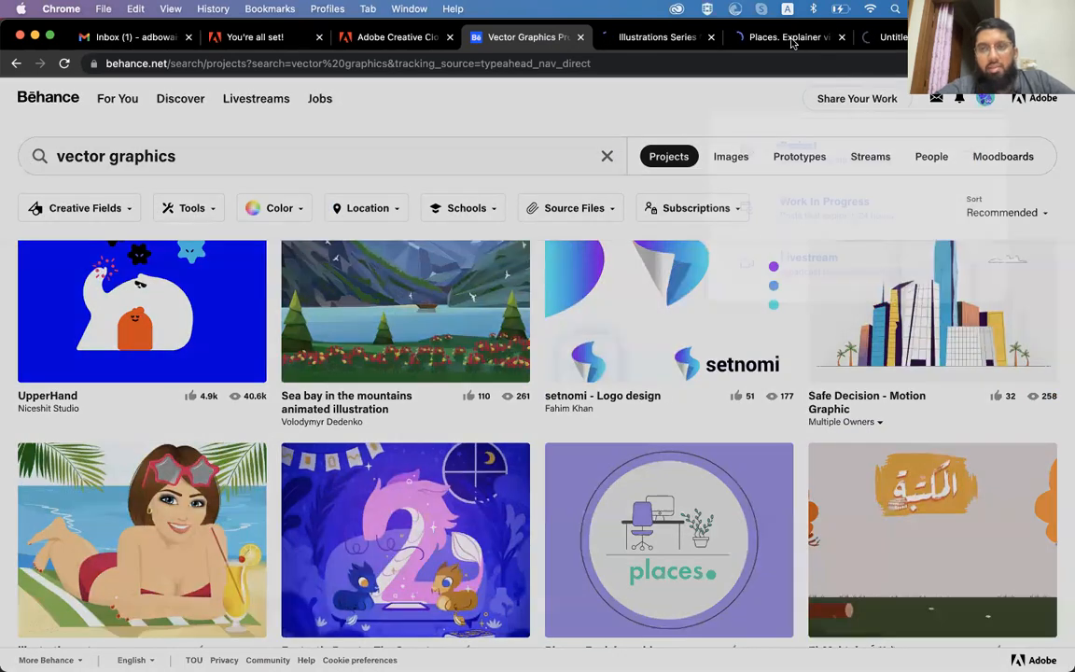
- Look through the Places. Explainer video project and glance at the UpperHand project
left_click(788, 37)
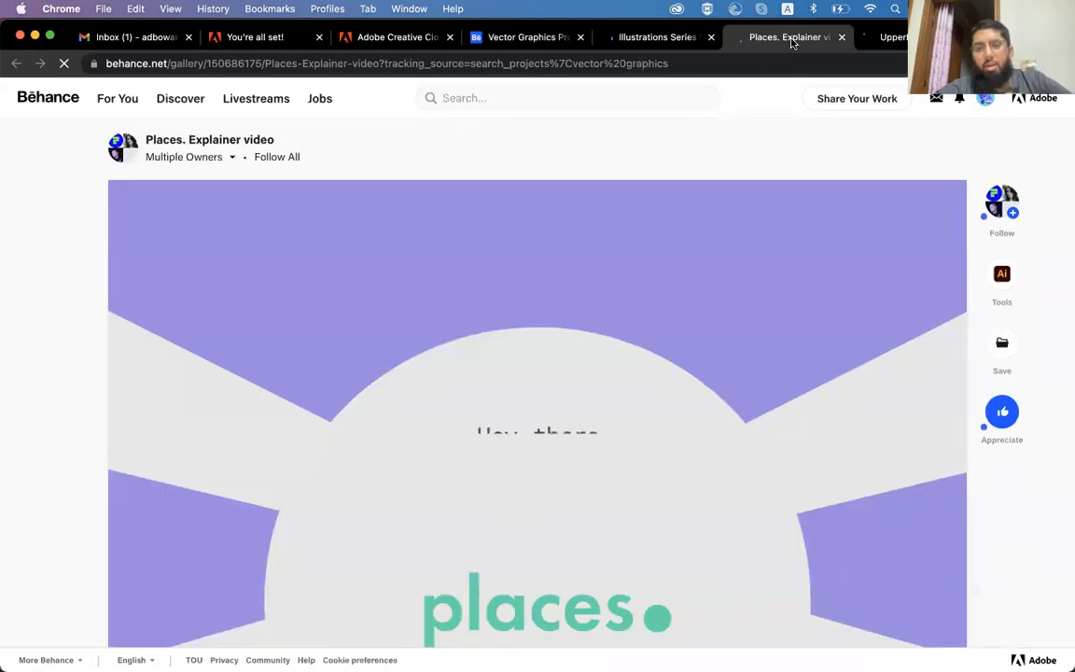
scroll(587, 364, "down", 3)
scroll(588, 363, "down", 3)
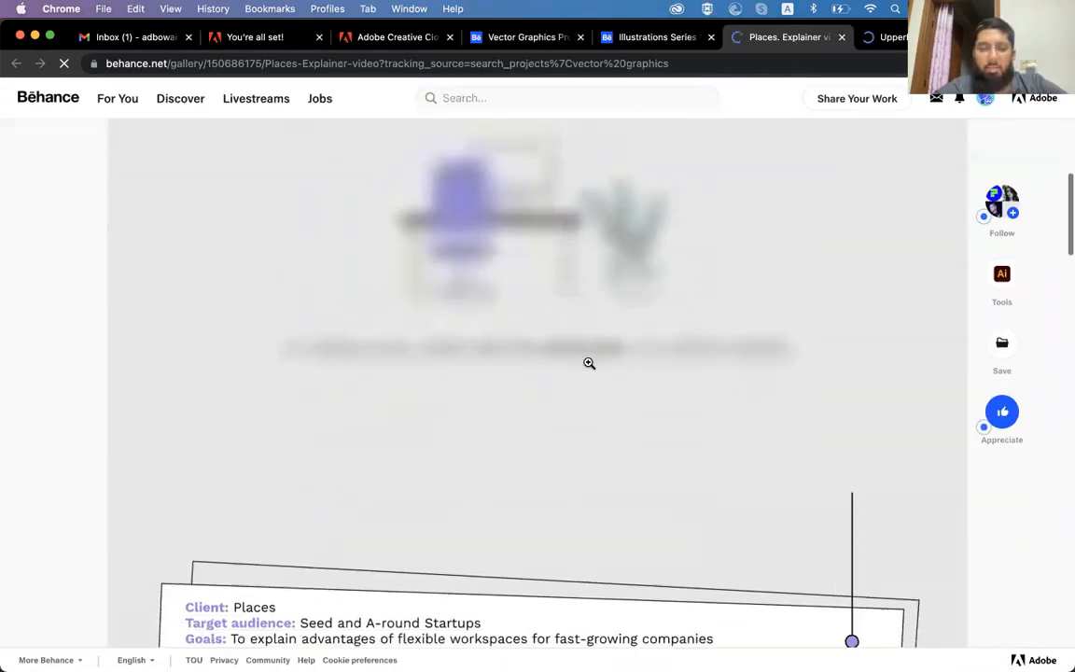
scroll(589, 363, "down", 5)
scroll(589, 363, "down", 6)
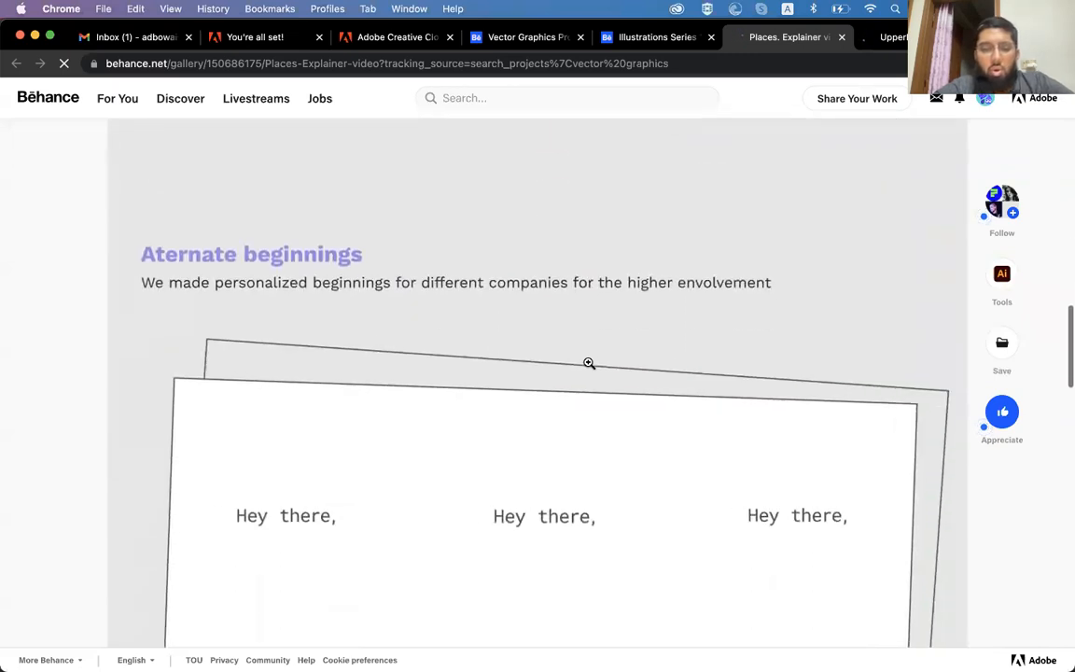
key("ctrl+Tab")
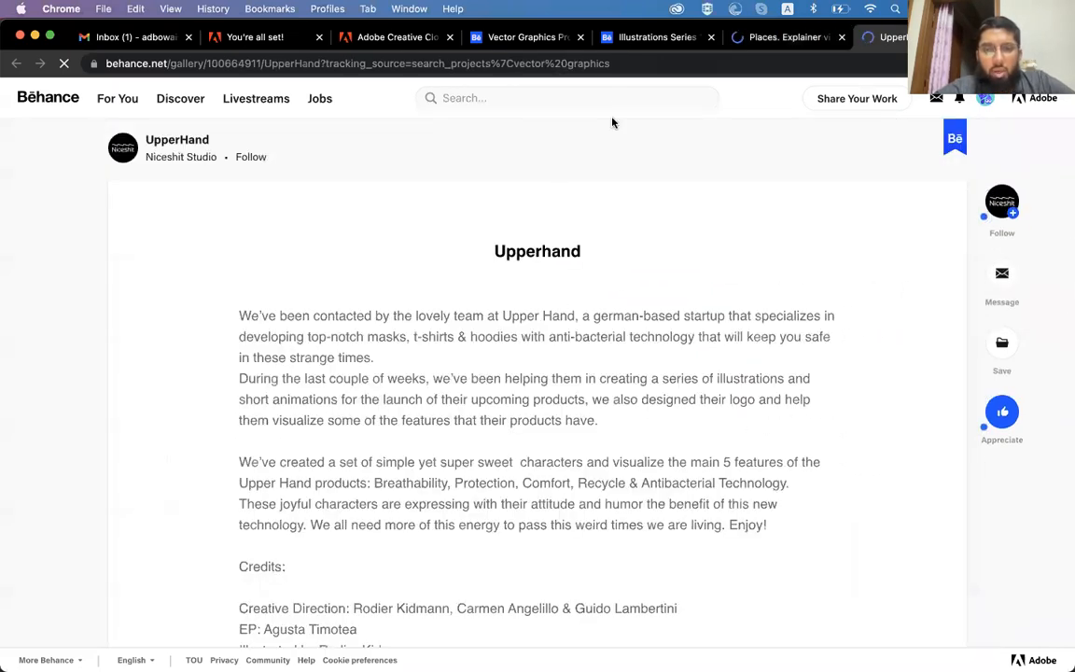
- Look through the artwork in the Illustrations Series 01 project
left_click(649, 39)
scroll(575, 316, "down", 3)
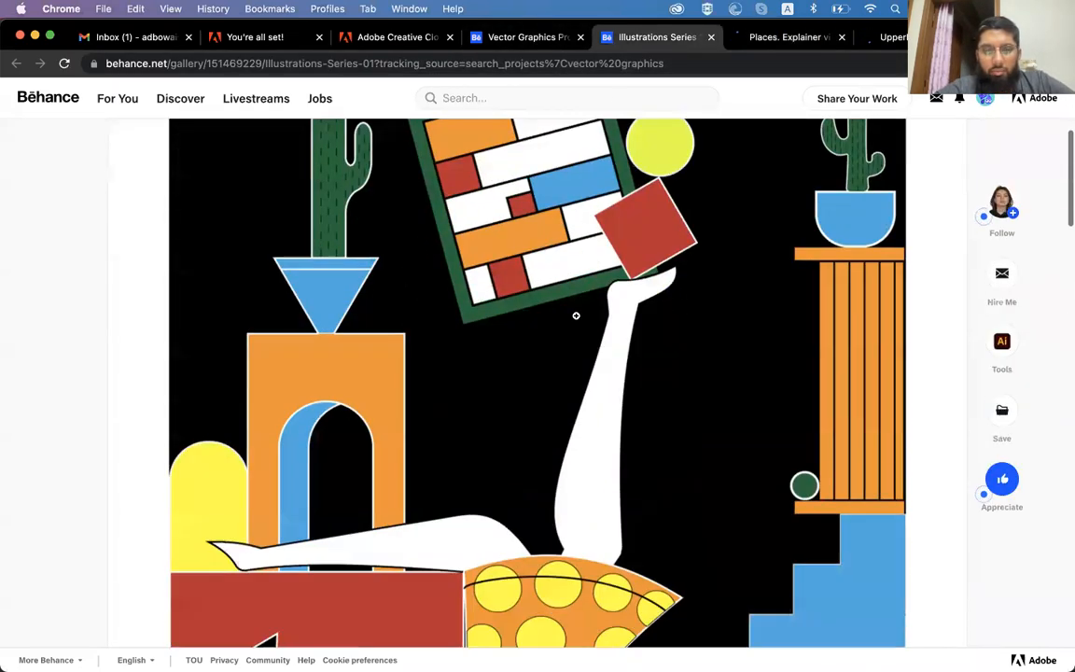
scroll(576, 316, "up", 2)
scroll(575, 316, "down", 6)
scroll(575, 316, "down", 10)
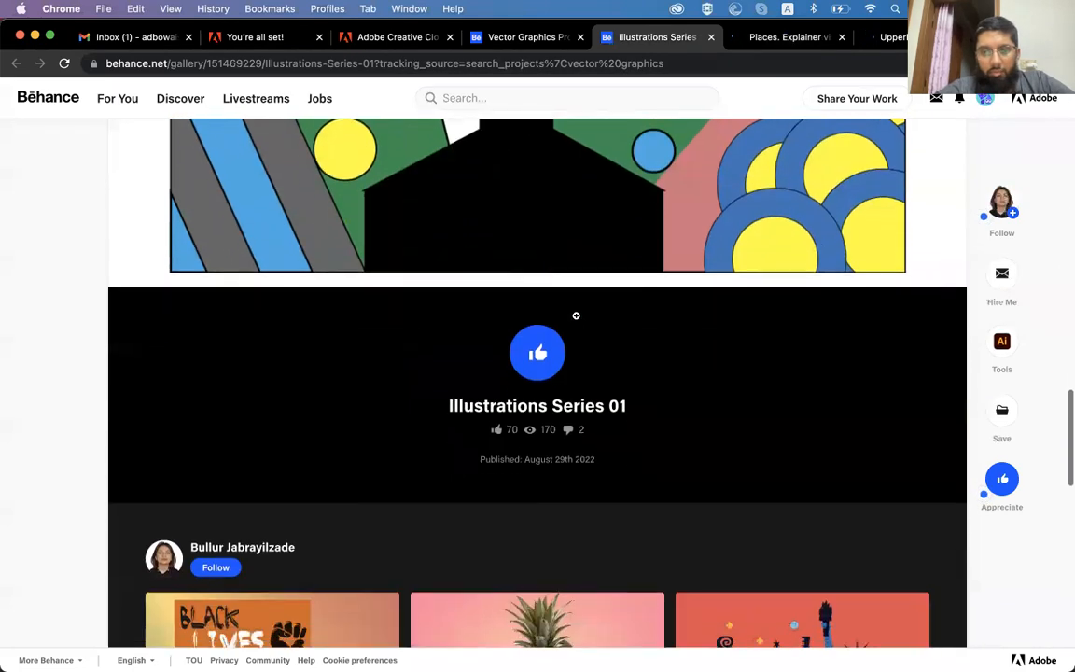
scroll(575, 316, "up", 8)
- Return to the Behance search results and search for "vector graphics face"
left_click(515, 39)
left_click(358, 159)
type("fac")
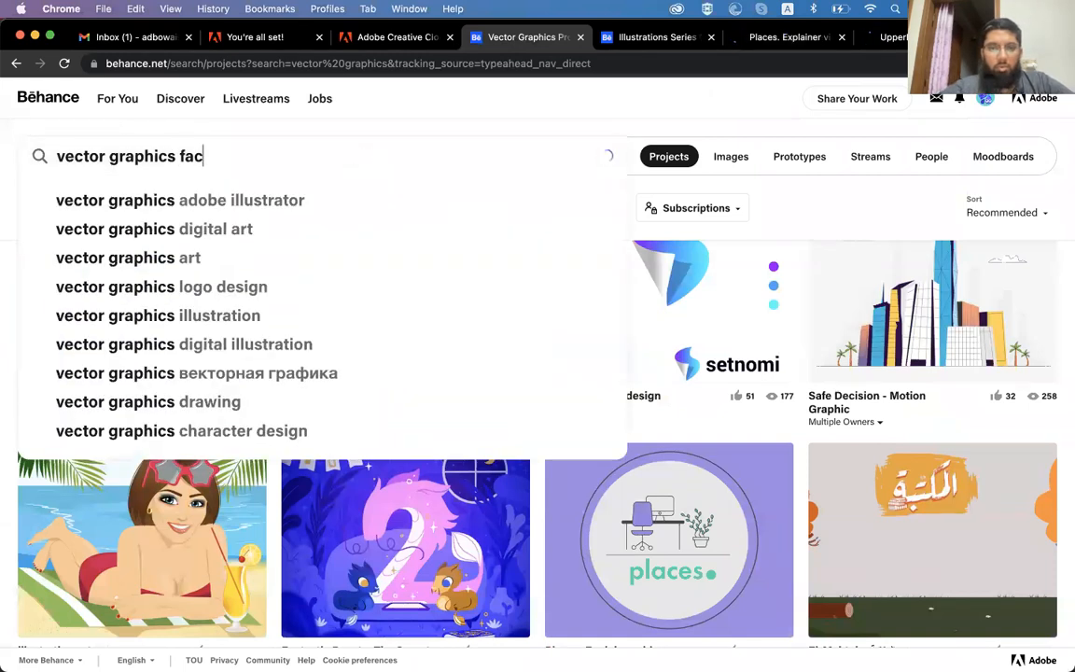
type("e")
key("Return")
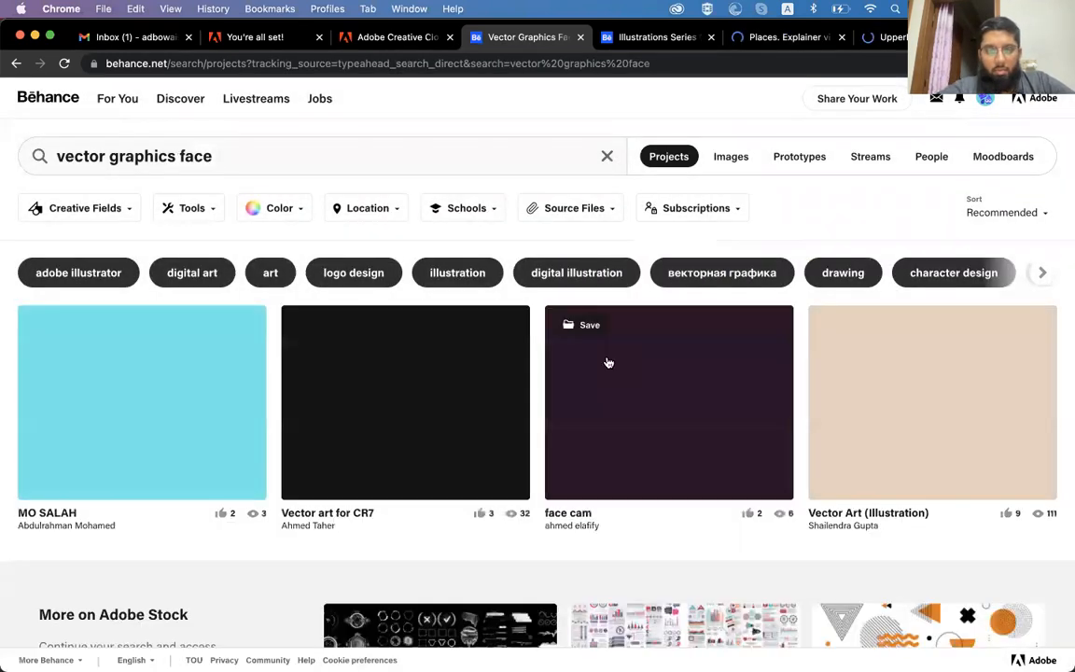
- Browse the face results and open Bird Collection - Animation, InfinitumX - Westpoint and Illustration of a female face in background tabs
scroll(546, 309, "down", 1)
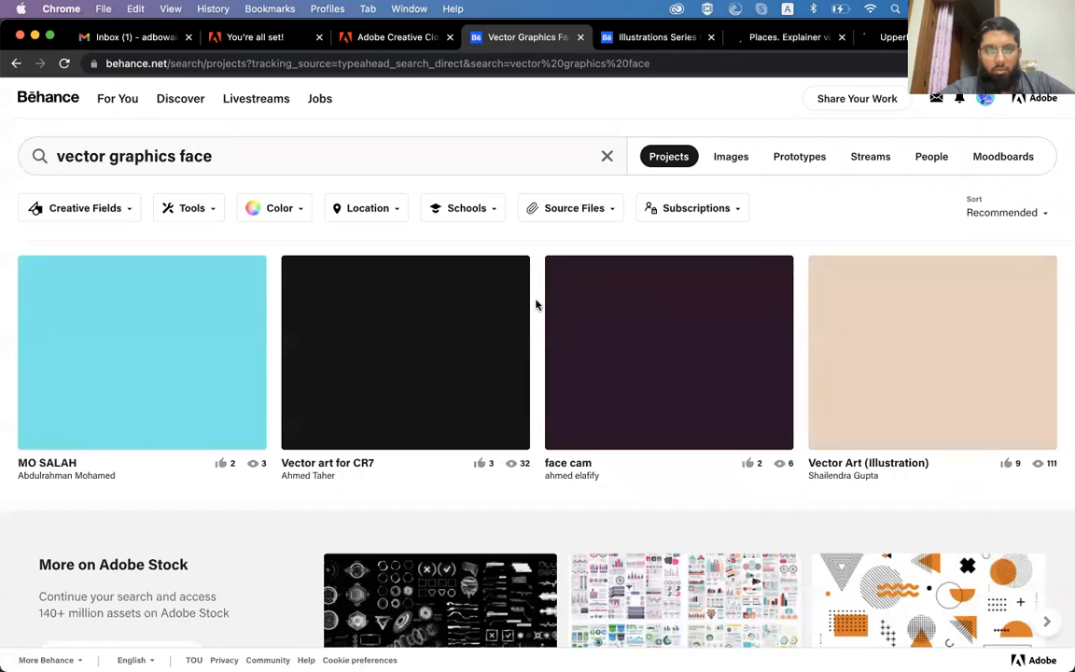
scroll(536, 304, "down", 5)
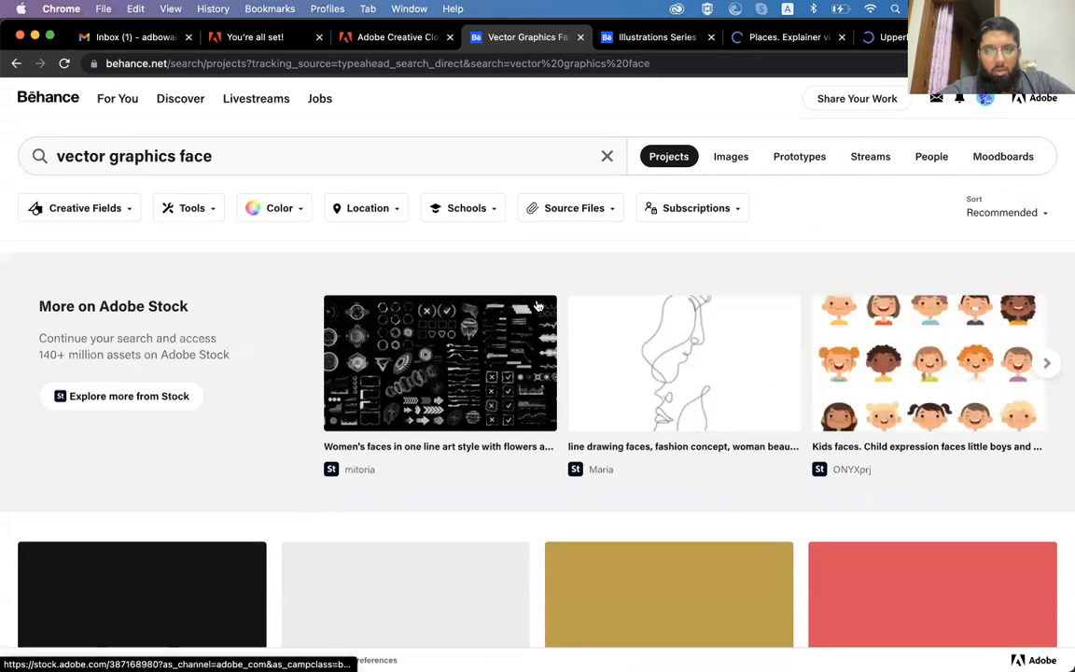
scroll(539, 306, "down", 10)
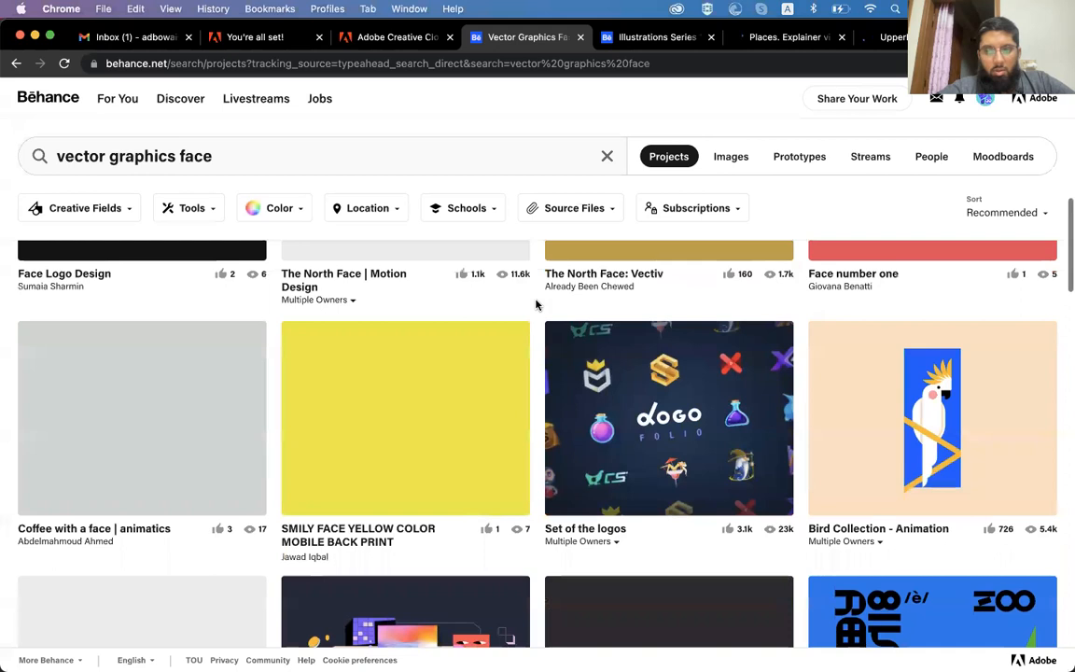
scroll(538, 304, "down", 1)
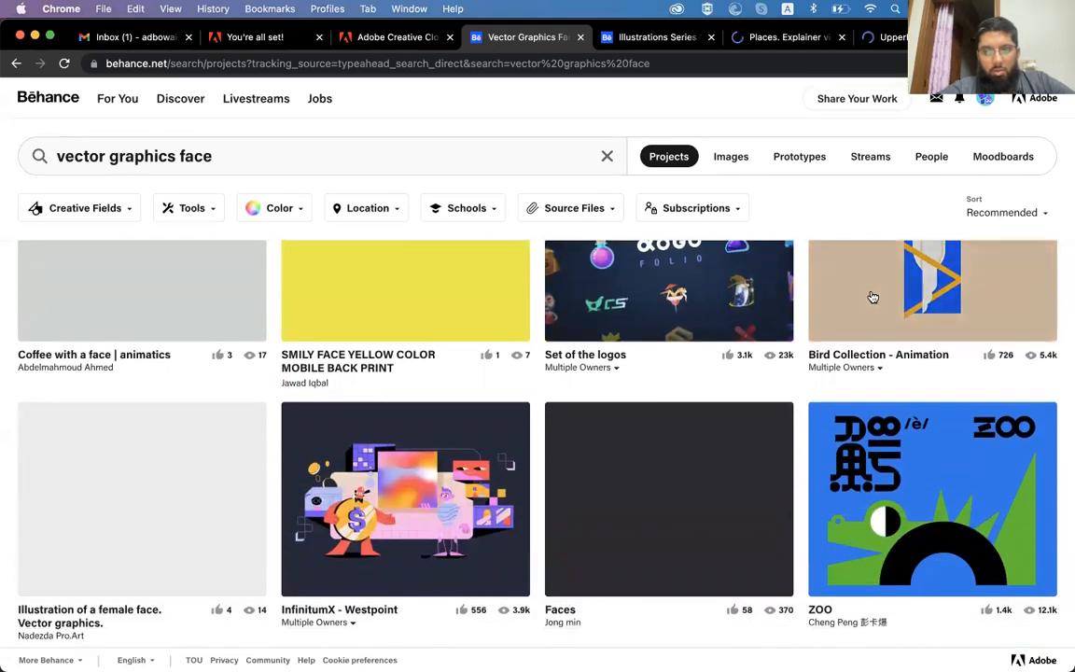
left_click(448, 481, "super")
left_click(193, 510, "super")
- Check the newly opened project tabs and look through the InfinitumX - Westpoint project
key("ctrl+Tab")
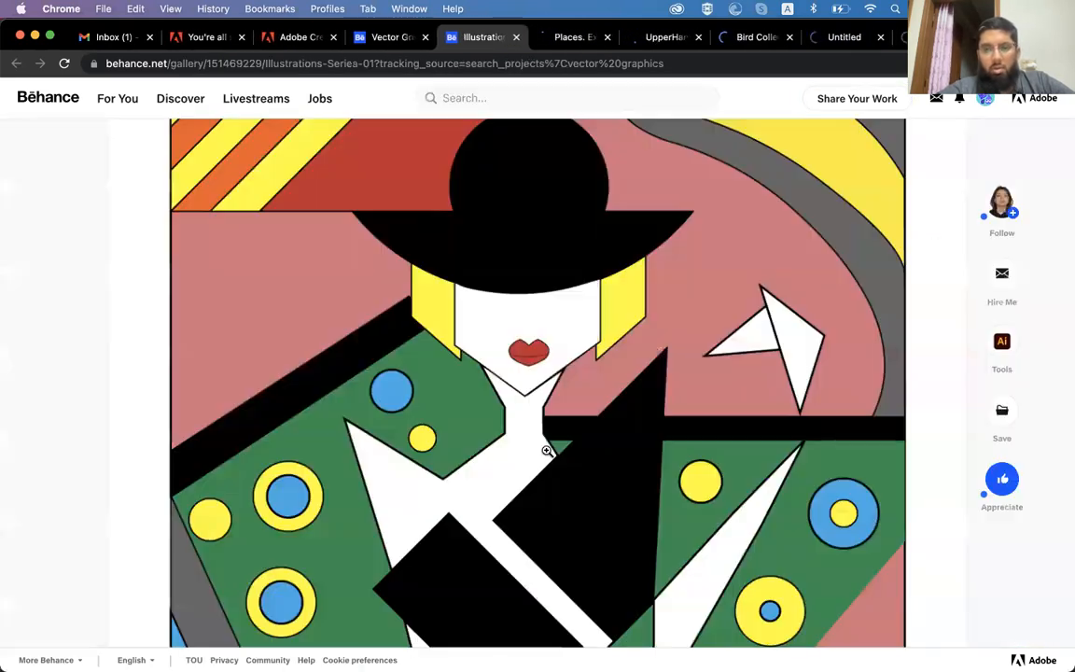
left_click(751, 37)
left_click(840, 37)
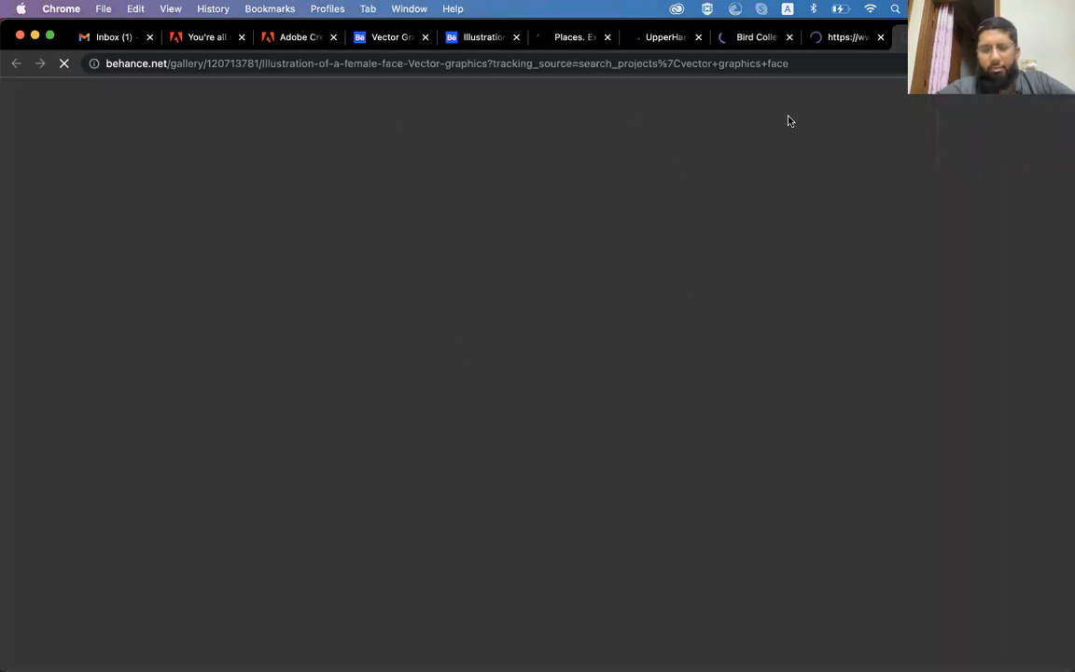
left_click(843, 39)
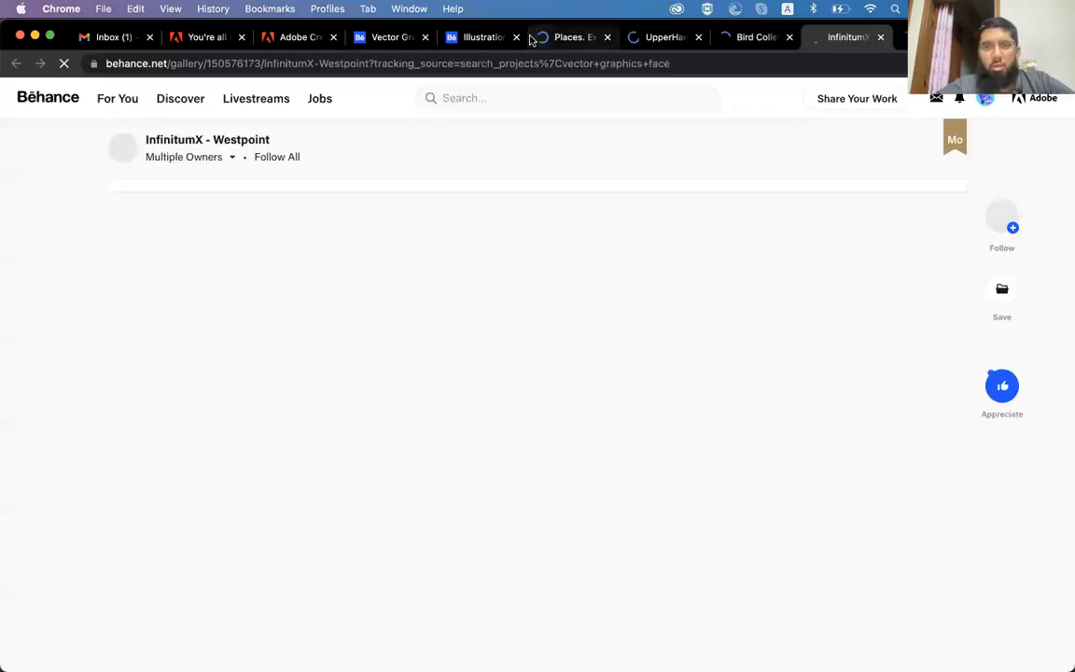
left_click(479, 39)
left_click(819, 39)
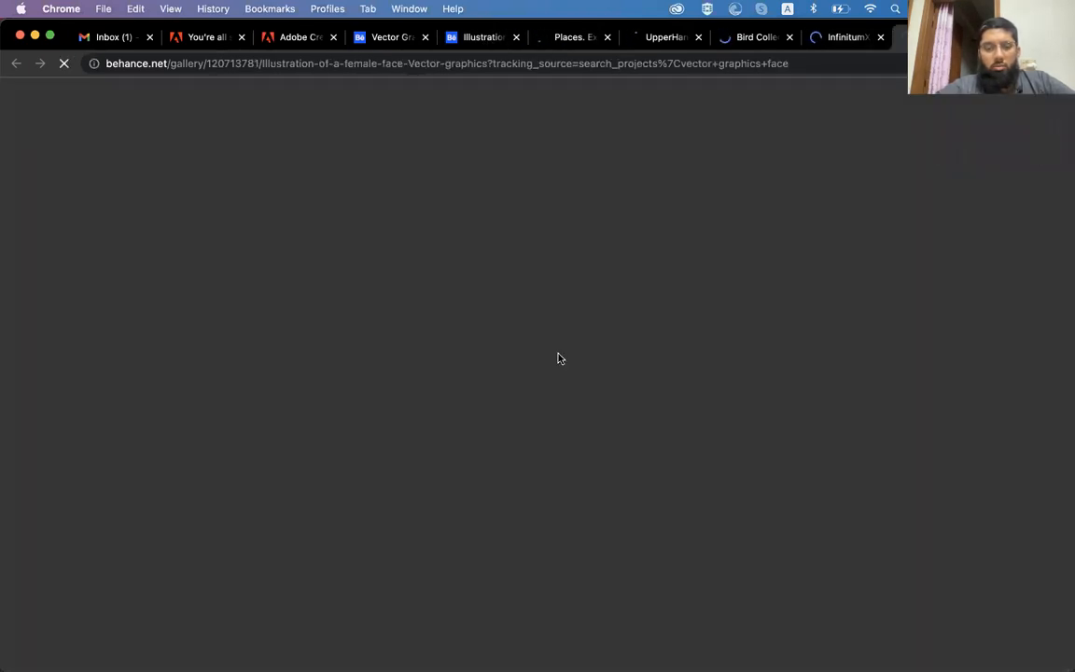
left_click(844, 37)
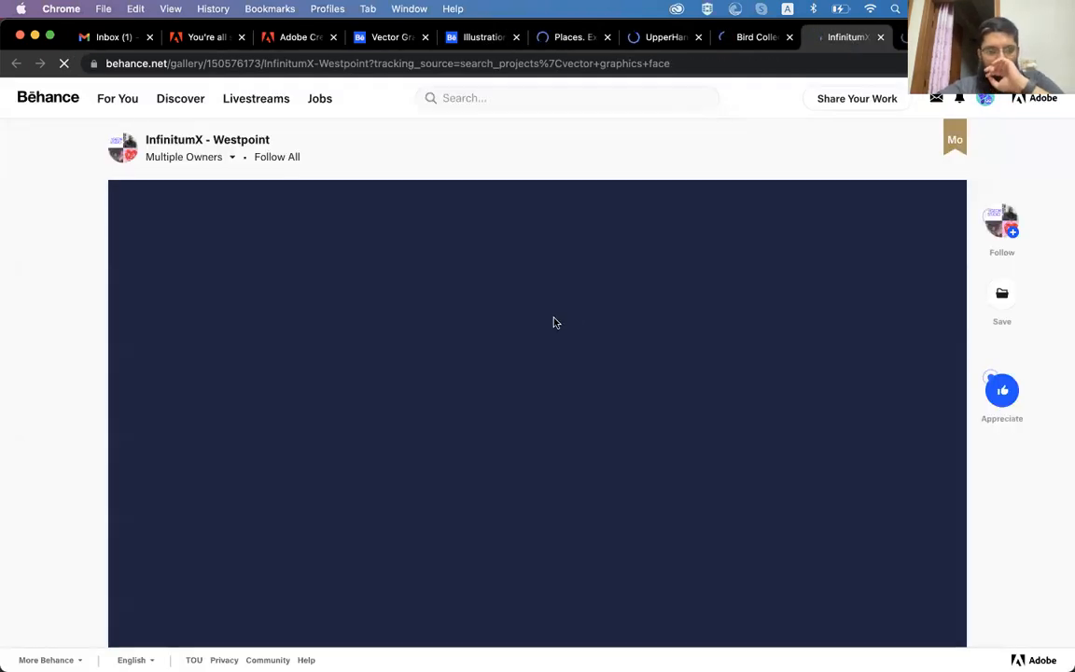
scroll(554, 318, "down", 8)
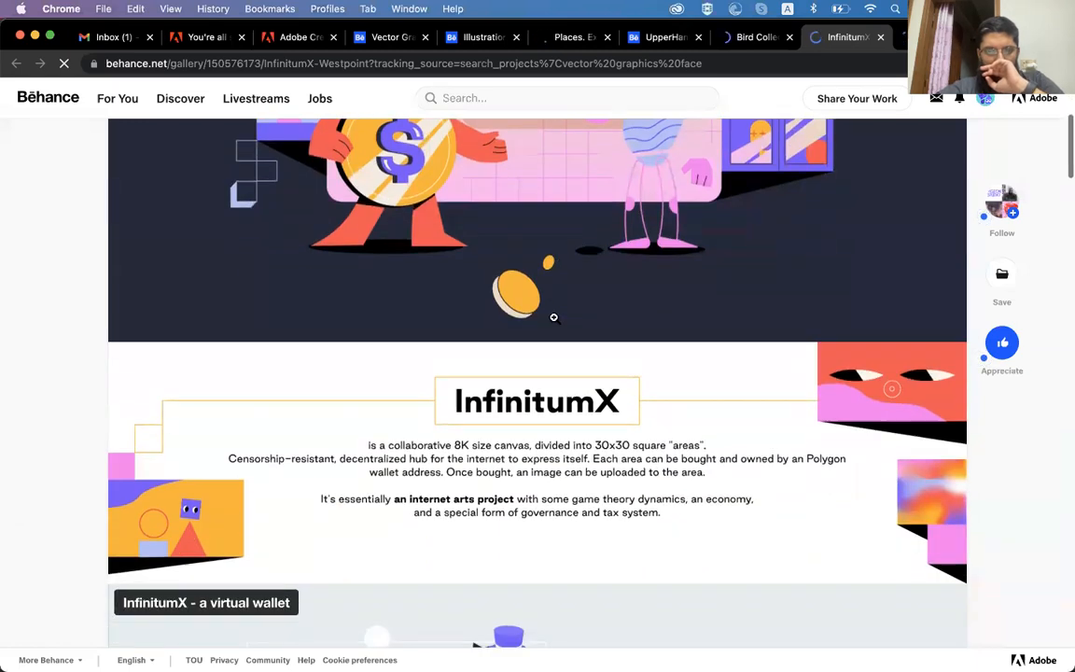
scroll(554, 318, "down", 5)
scroll(553, 317, "up", 3)
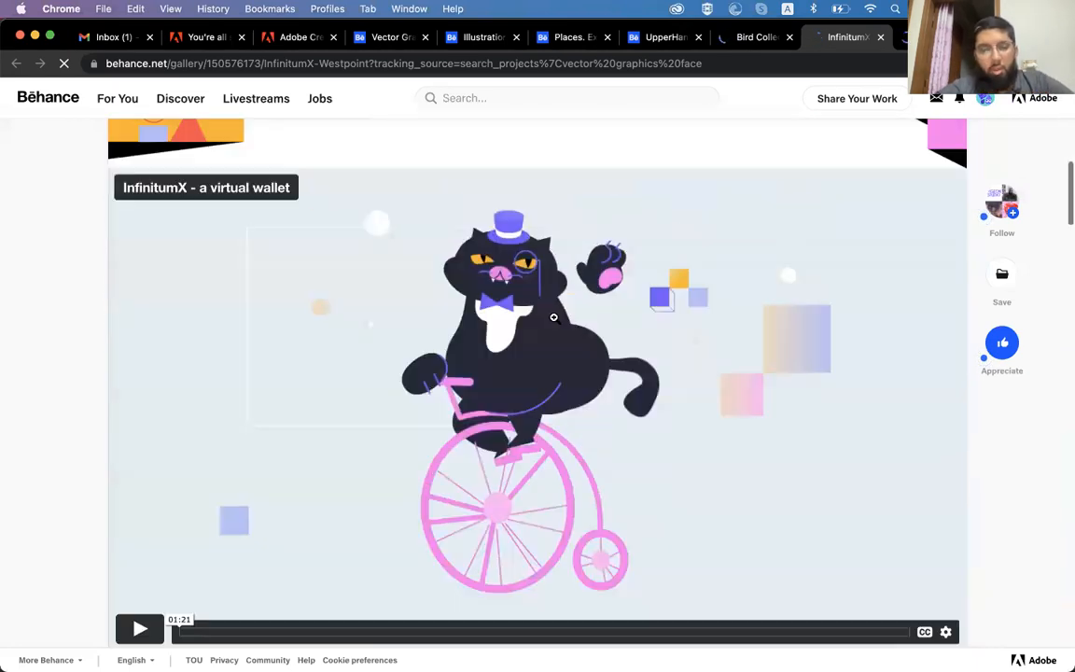
scroll(553, 318, "up", 10)
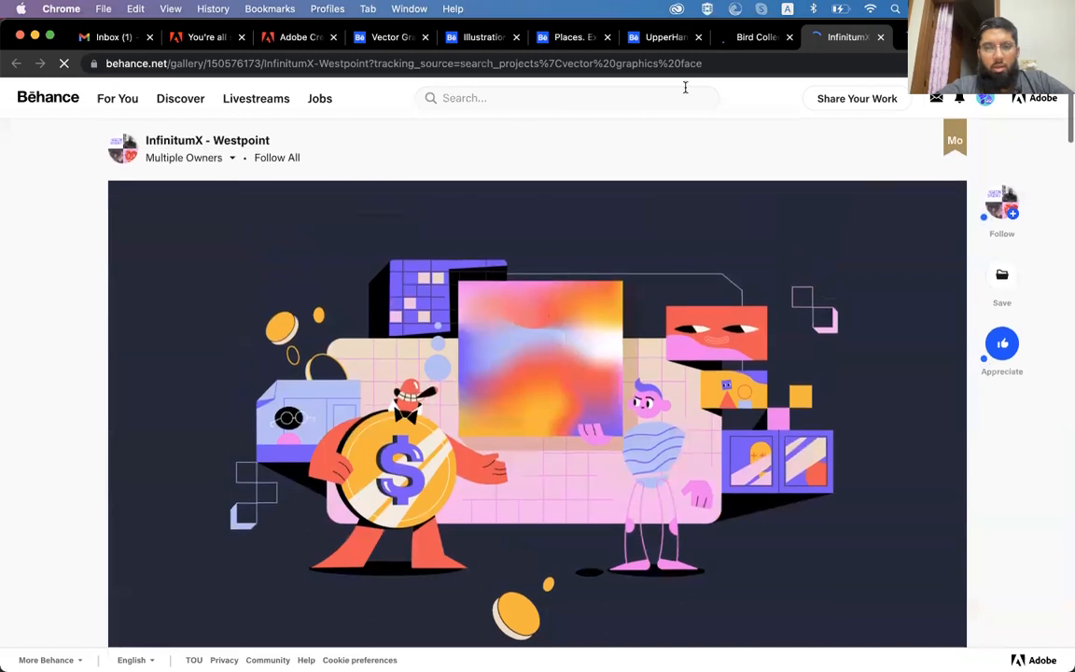
- Look through the Bird Collection - Animation project and examine its cockatoo illustration up close
left_click(749, 41)
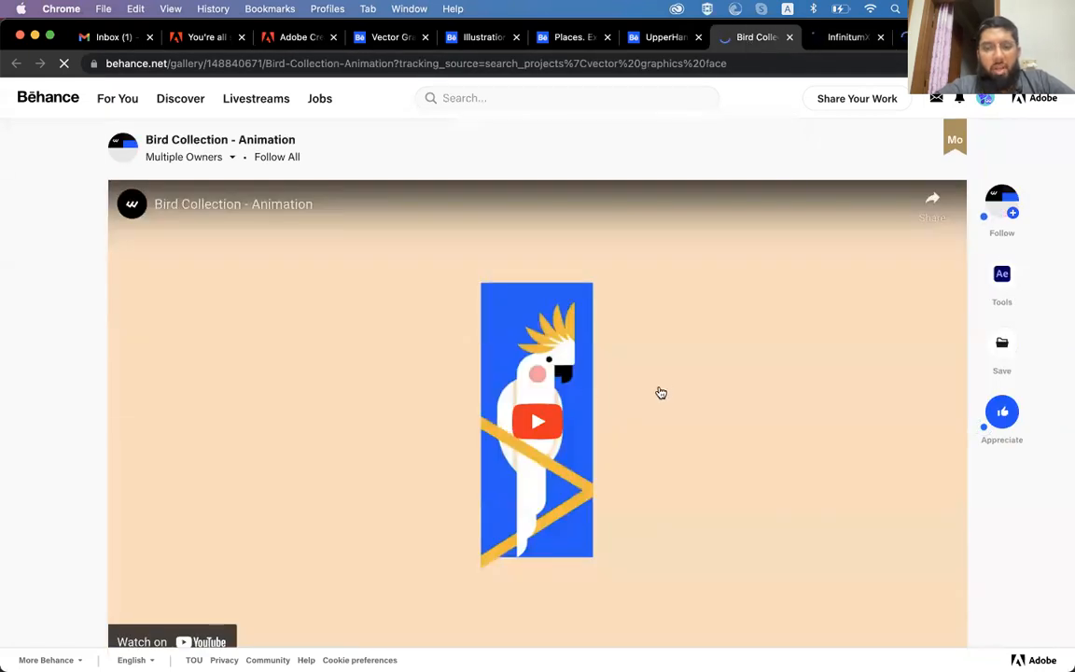
scroll(660, 393, "down", 10)
scroll(664, 382, "up", 5)
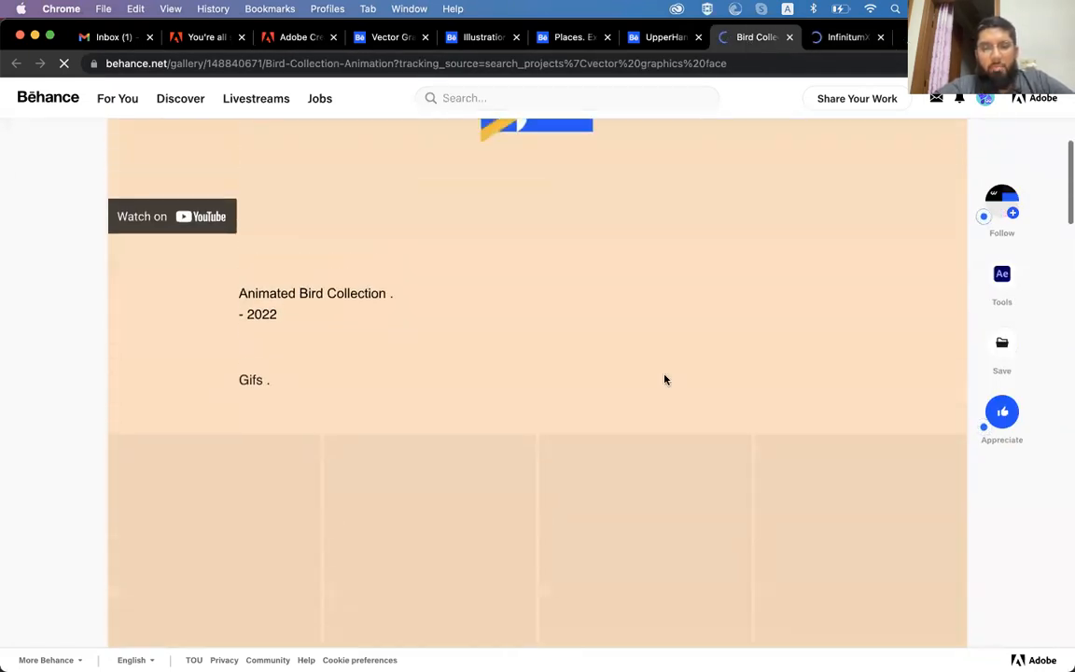
scroll(664, 379, "up", 4)
scroll(569, 311, "up", 3)
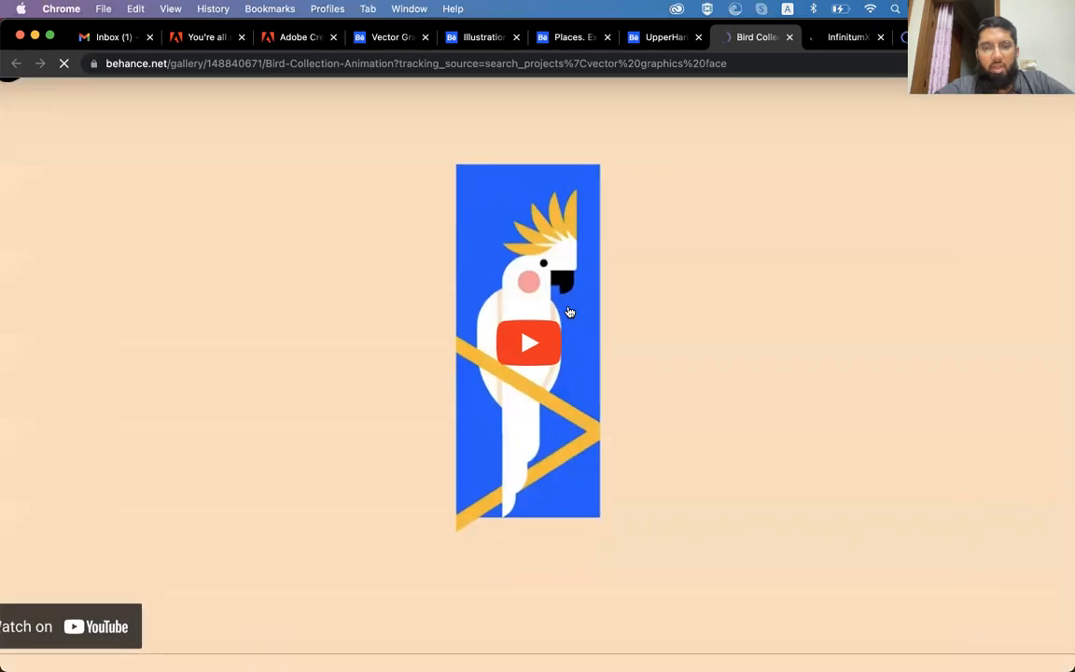
scroll(569, 312, "up", 3)
scroll(569, 312, "up", 1)
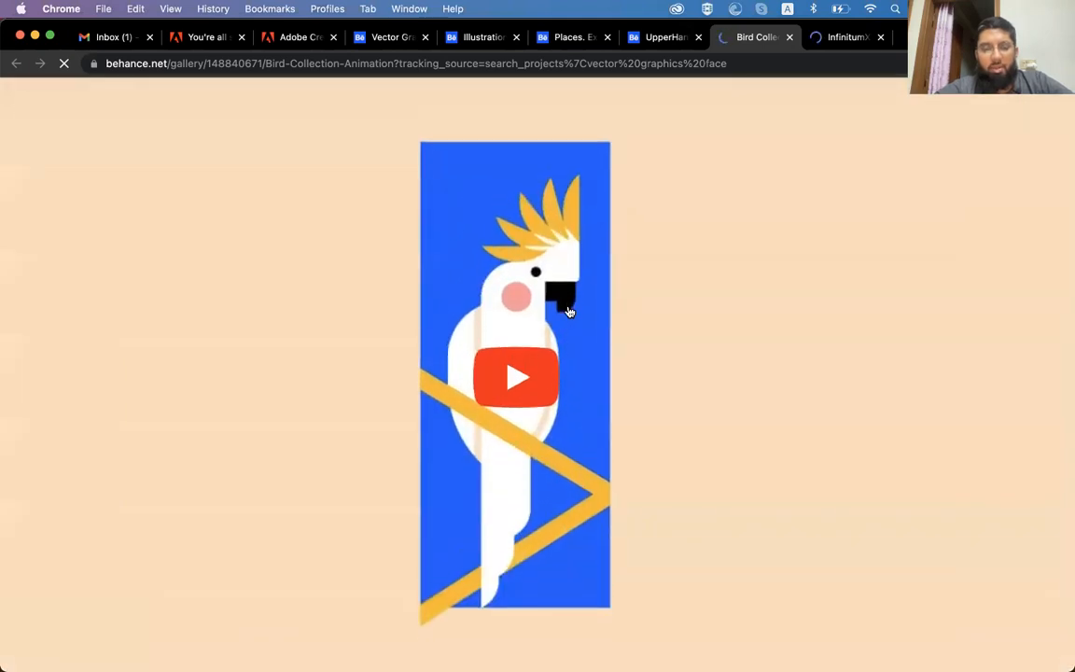
- Capture the cockatoo illustration as a screenshot, switch to Illustrator and place it over the artboard as a tracing reference
key("super+Tab")
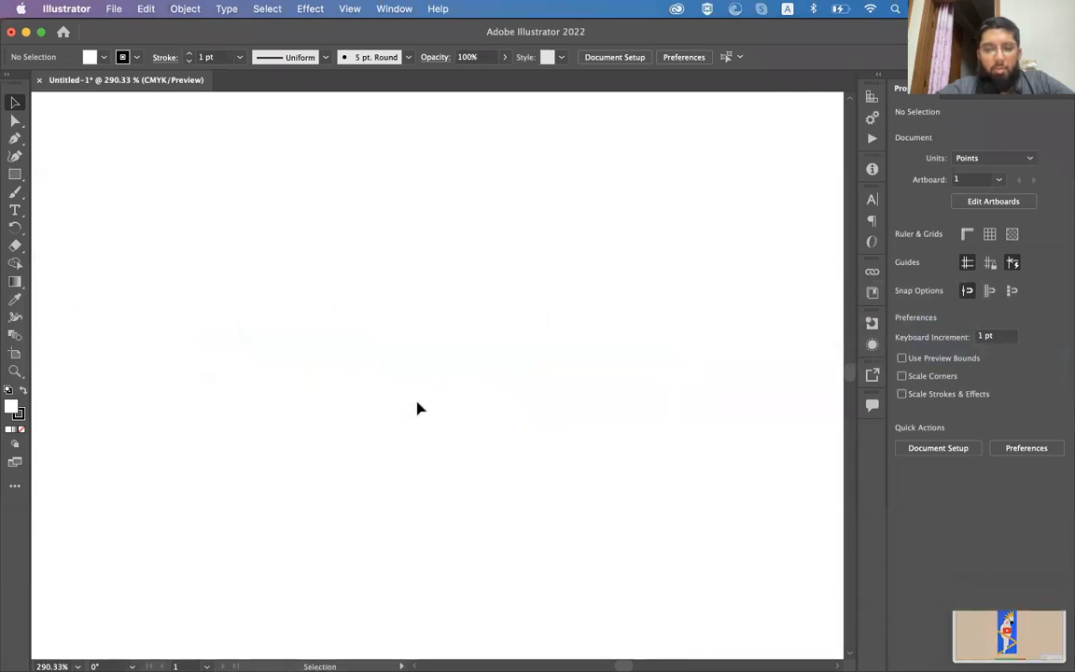
scroll(566, 355, "down", 3)
scroll(566, 355, "down", 4)
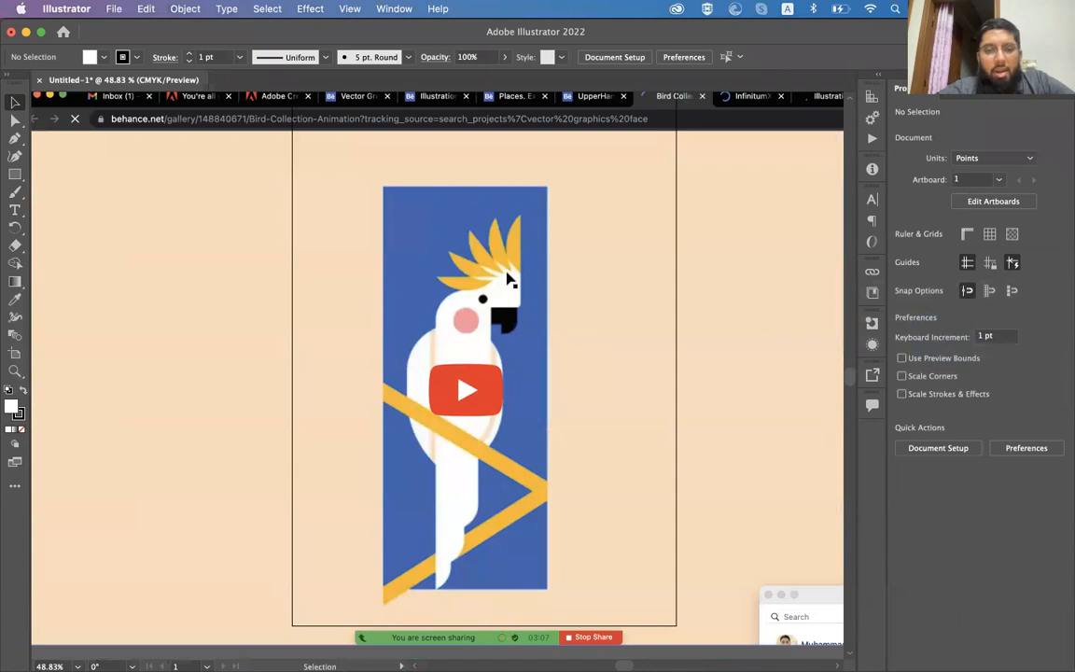
scroll(510, 278, "up", 4)
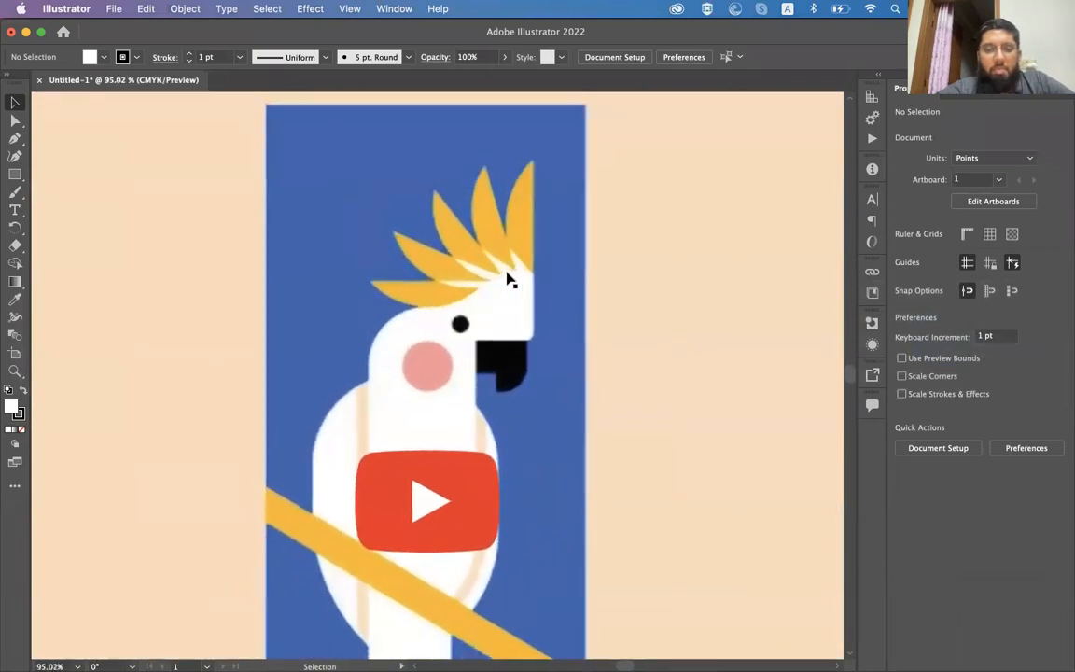
scroll(510, 278, "up", 2)
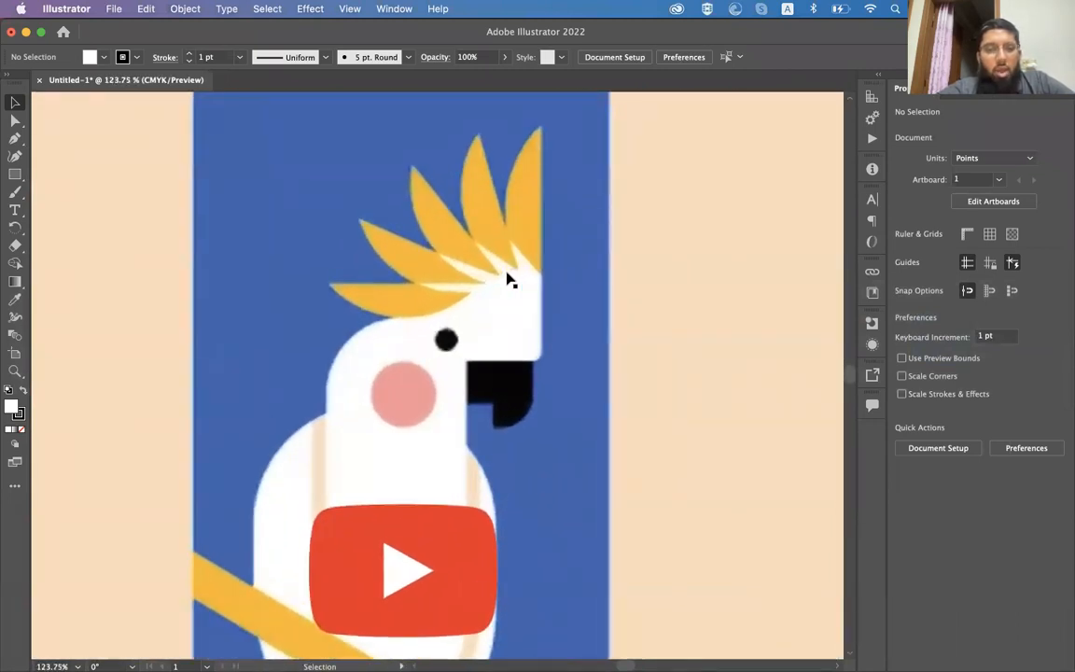
- Draw one rectangle over the cockatoo's head and neck and another about 63 by 55 pt over its face above the beak
left_click(14, 174)
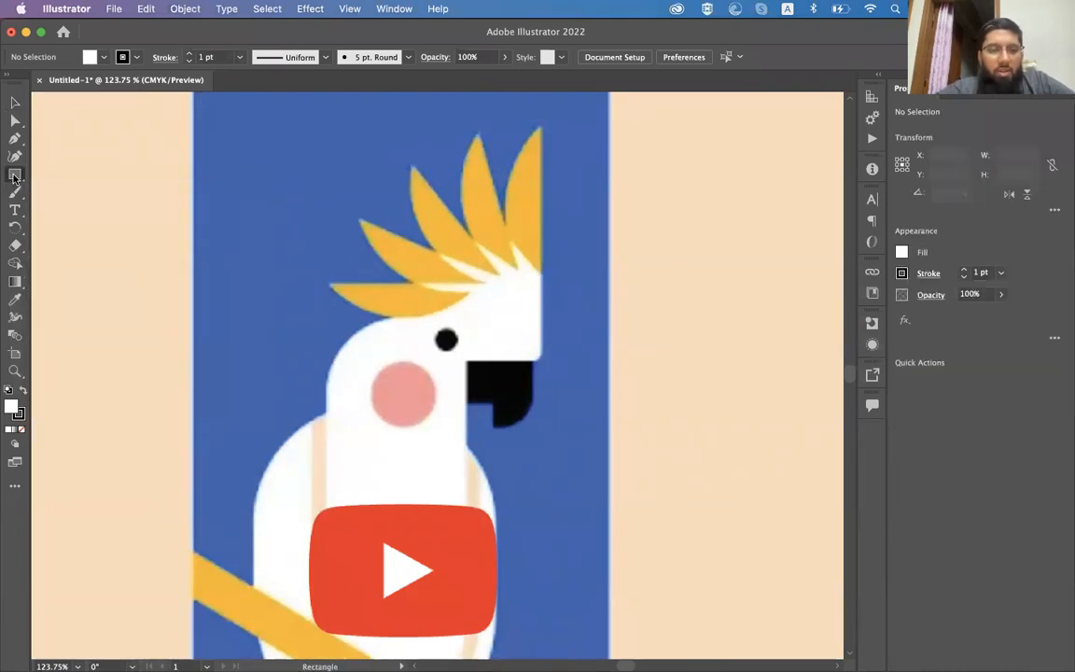
left_click_drag(325, 306, 464, 540)
left_click_drag(440, 358, 536, 306)
mouse_move(542, 297)
left_mouse_down()
mouse_move(538, 305)
mouse_move(543, 271)
left_mouse_up()
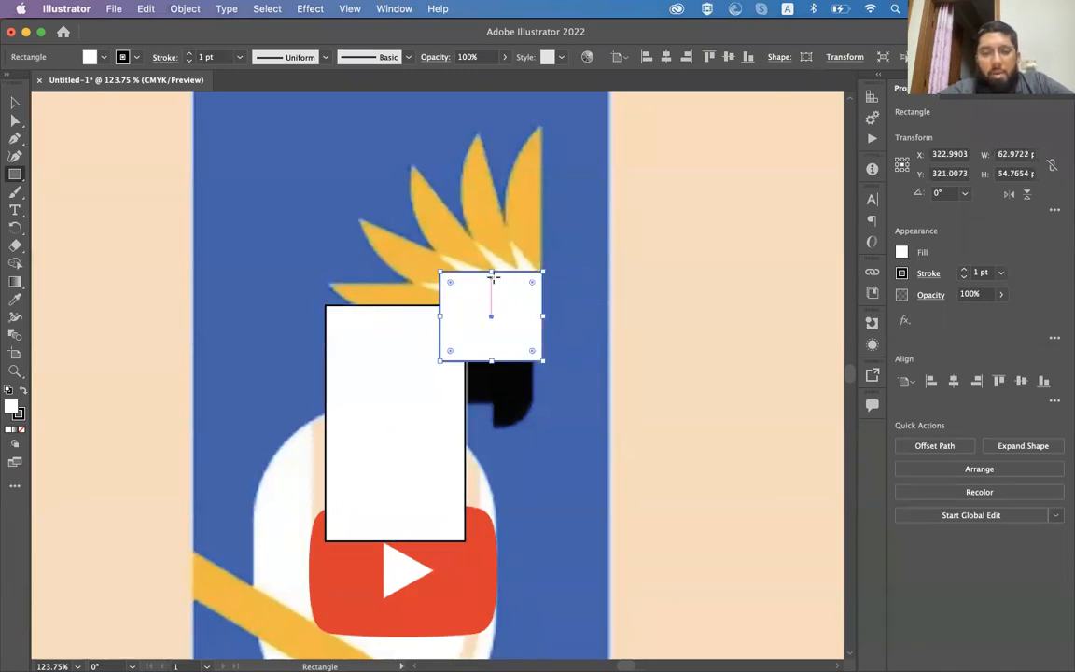
- Remove the fill from both tracing rectangles and give them a red stroke
key("p")
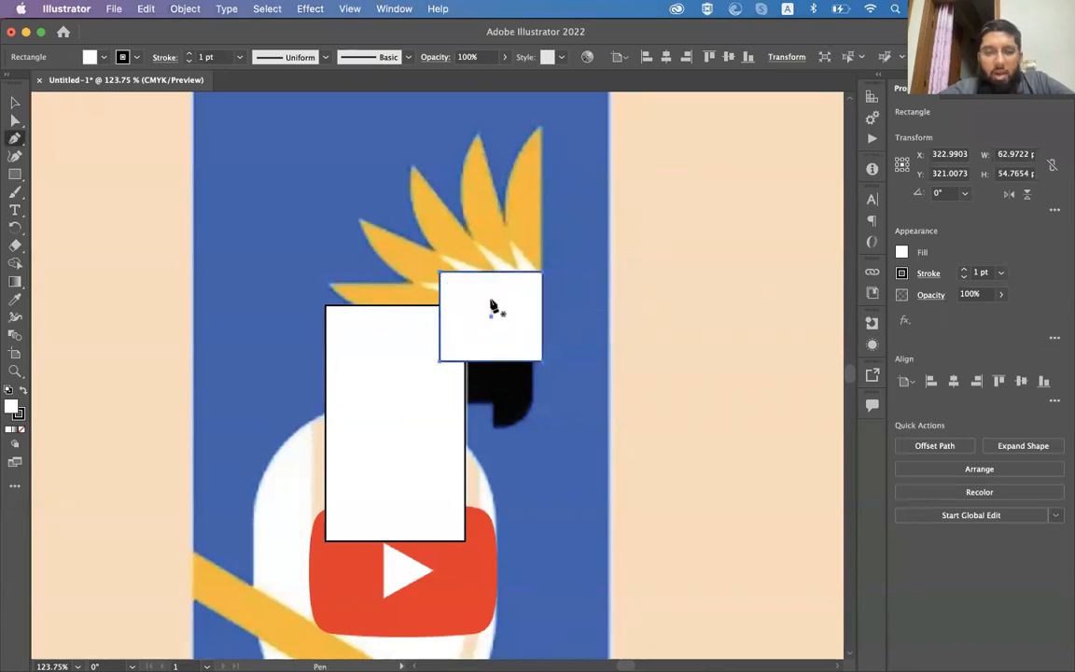
key("a")
left_click(412, 379, "shift")
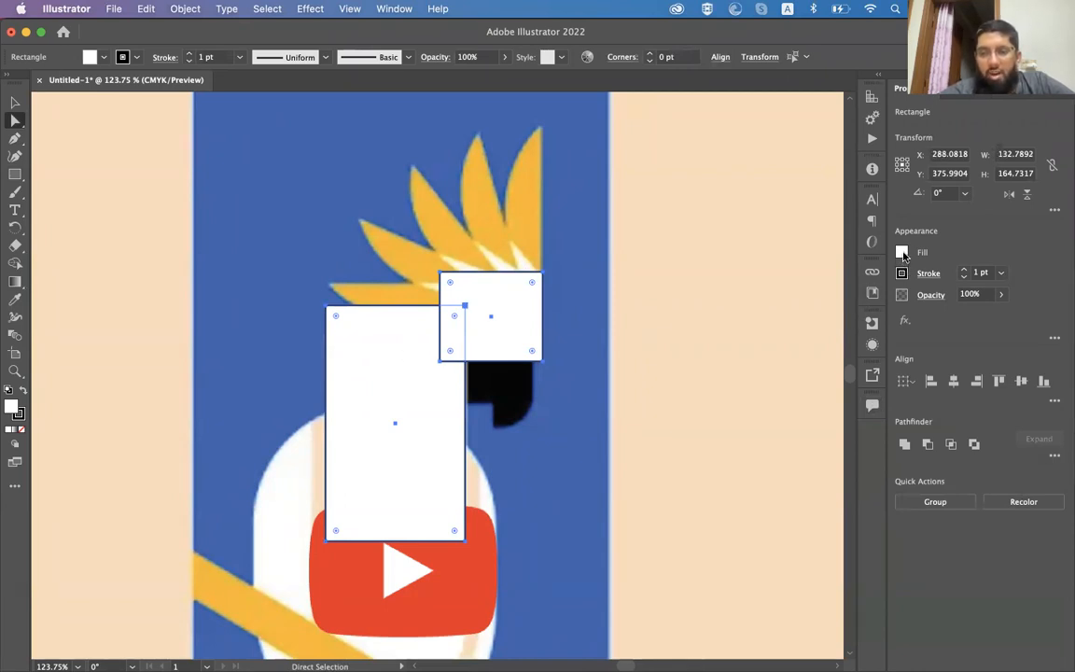
left_click(902, 253)
left_click(739, 305)
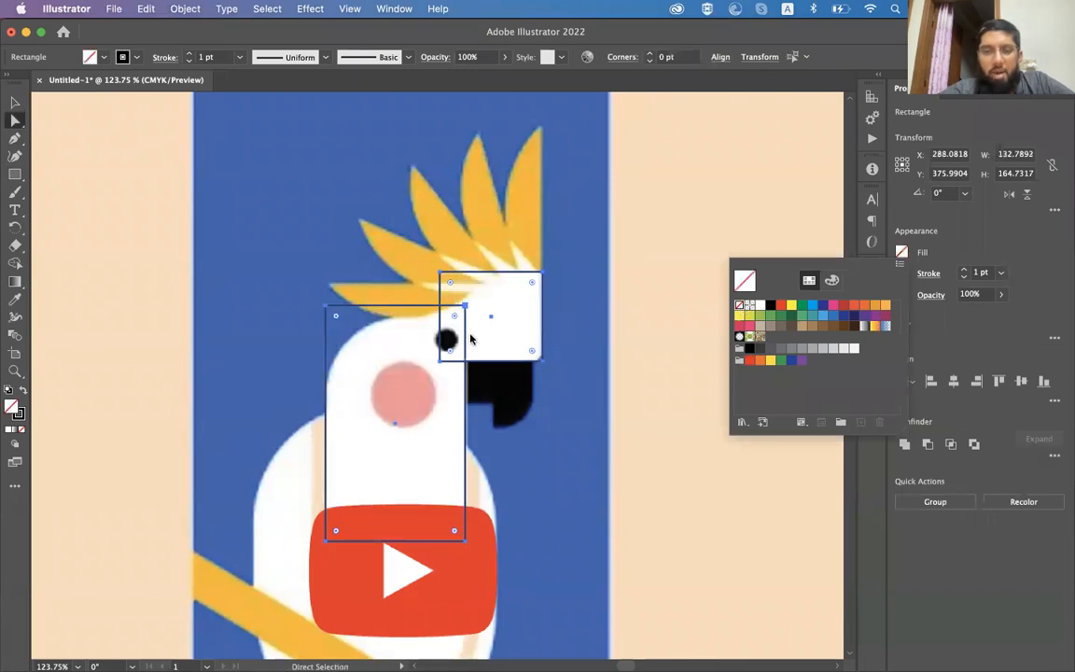
left_click(945, 256)
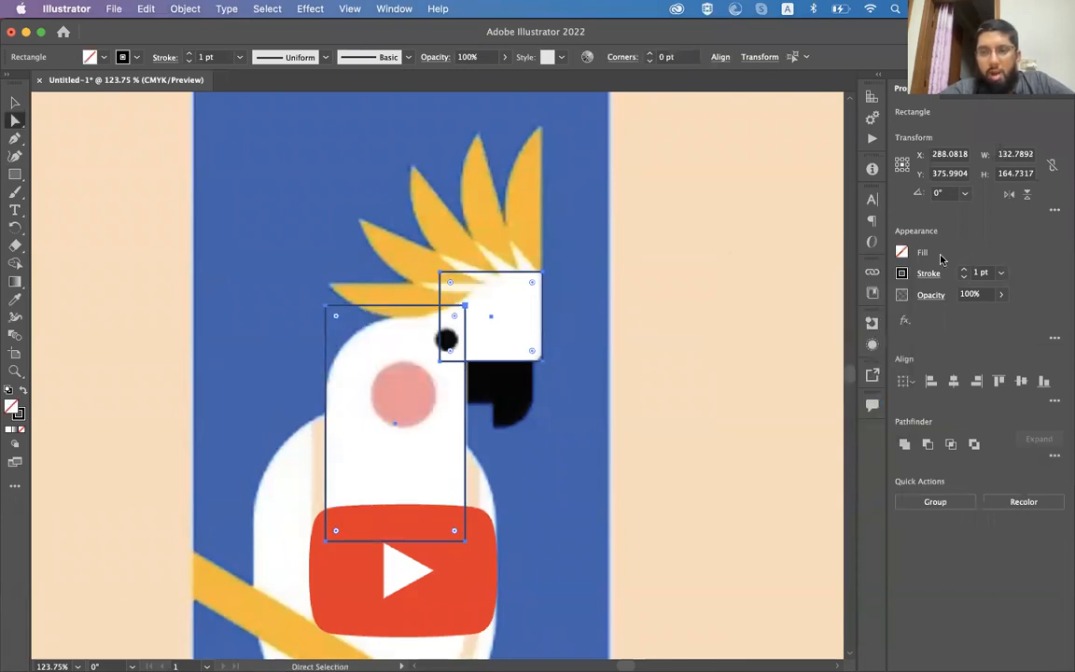
left_click(902, 273)
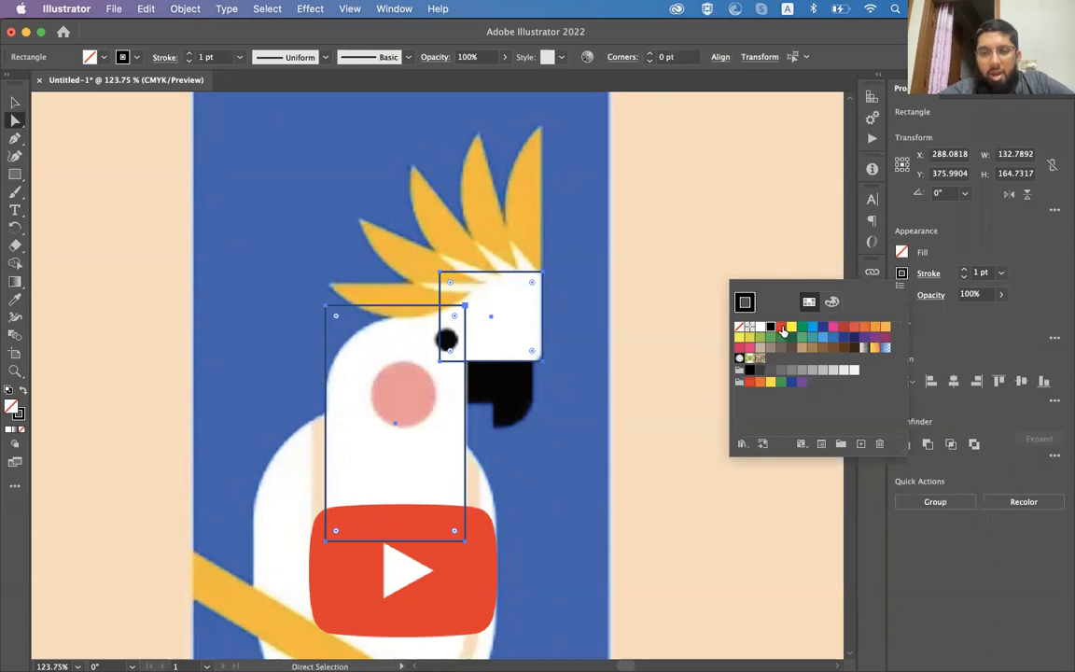
left_click(781, 327)
left_click(341, 350)
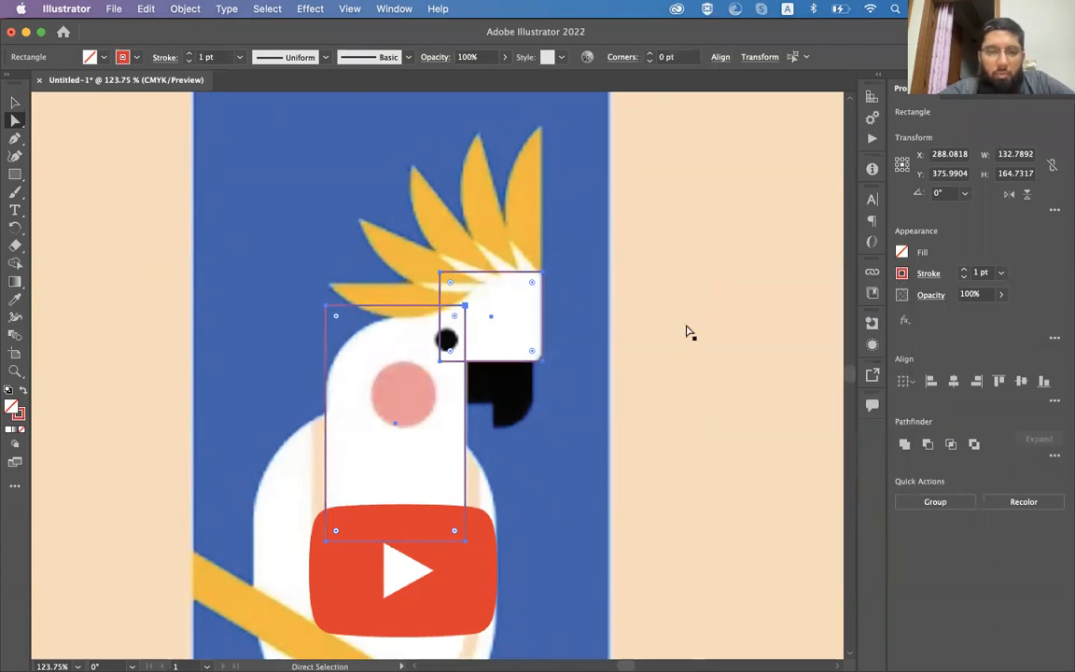
key("v")
left_click(698, 323)
- Delete the upper-left corner anchor of the rectangle over the cockatoo's face, leaving a triangular path
left_click(497, 284)
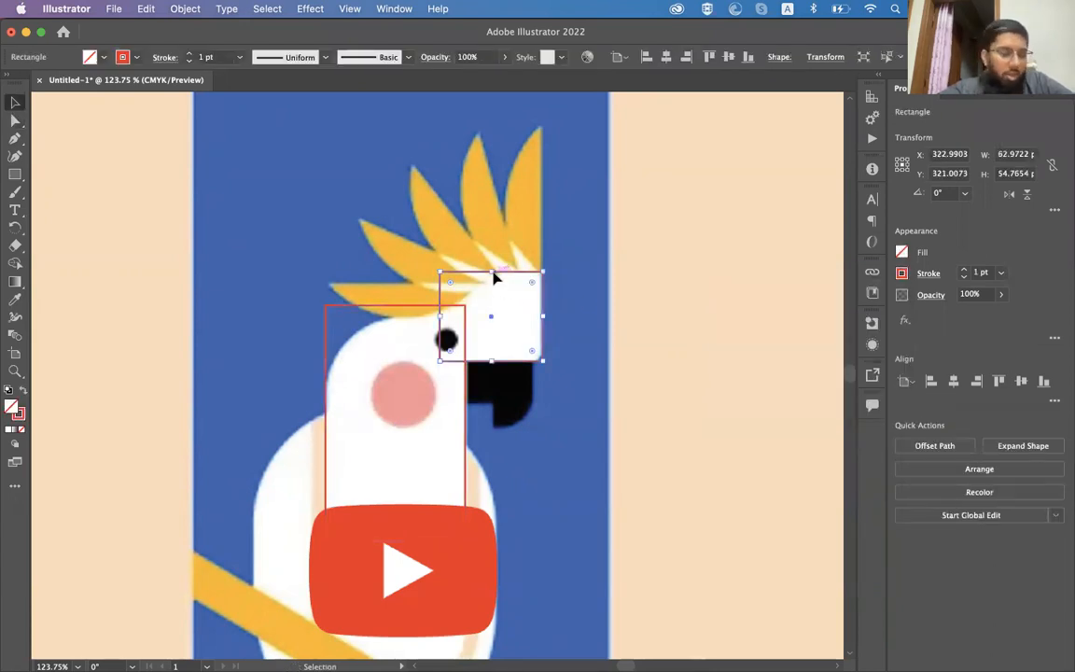
key("a")
left_click_drag(450, 283, 468, 286)
key("super+z")
key("p")
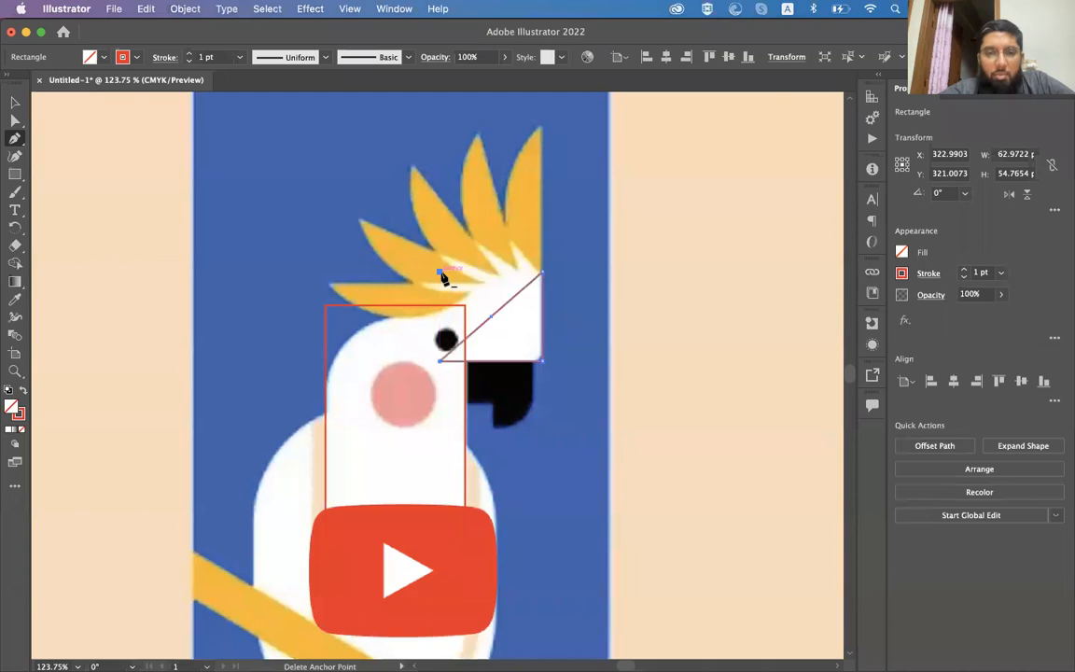
left_click(443, 277)
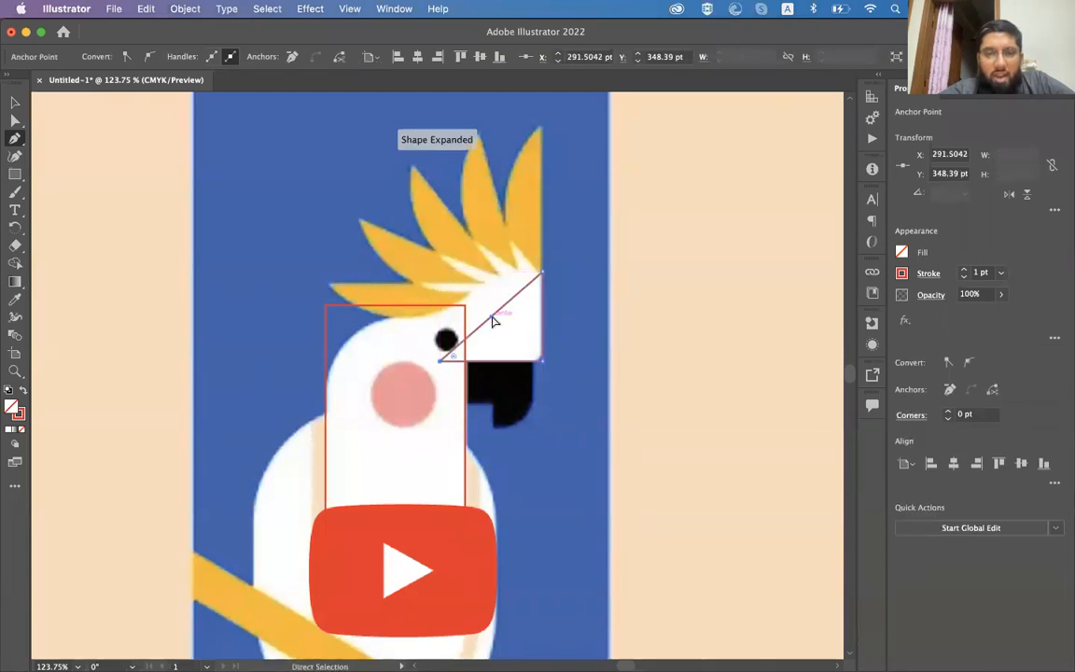
- Add an anchor on the triangle's diagonal edge and move it out to the cockatoo's forehead above the eye
key("a")
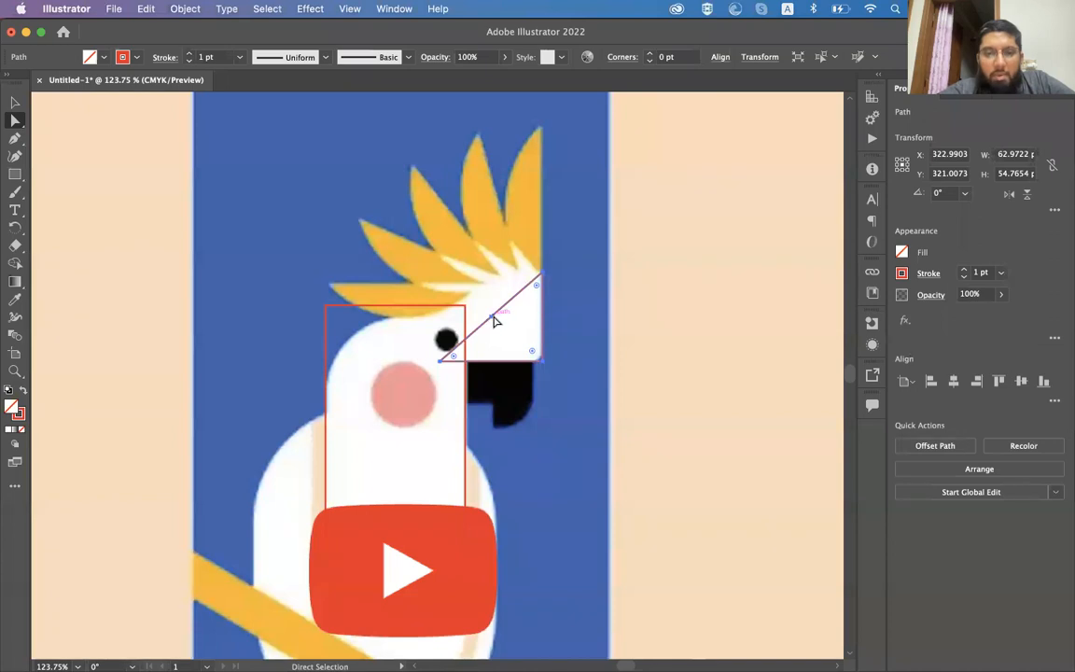
left_click(495, 319)
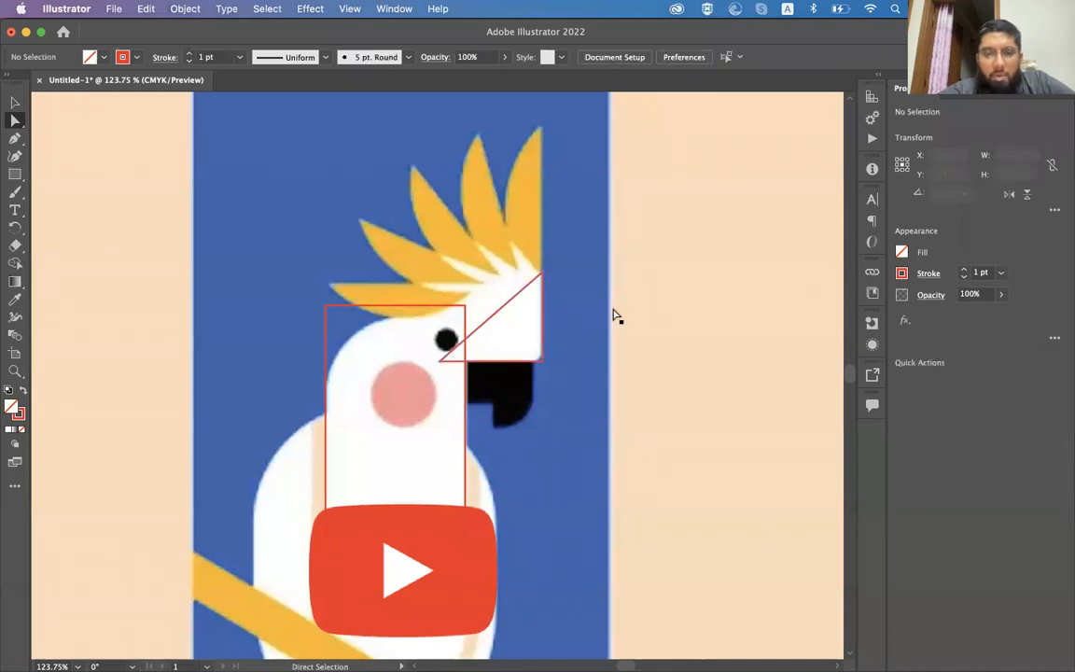
left_click(543, 345)
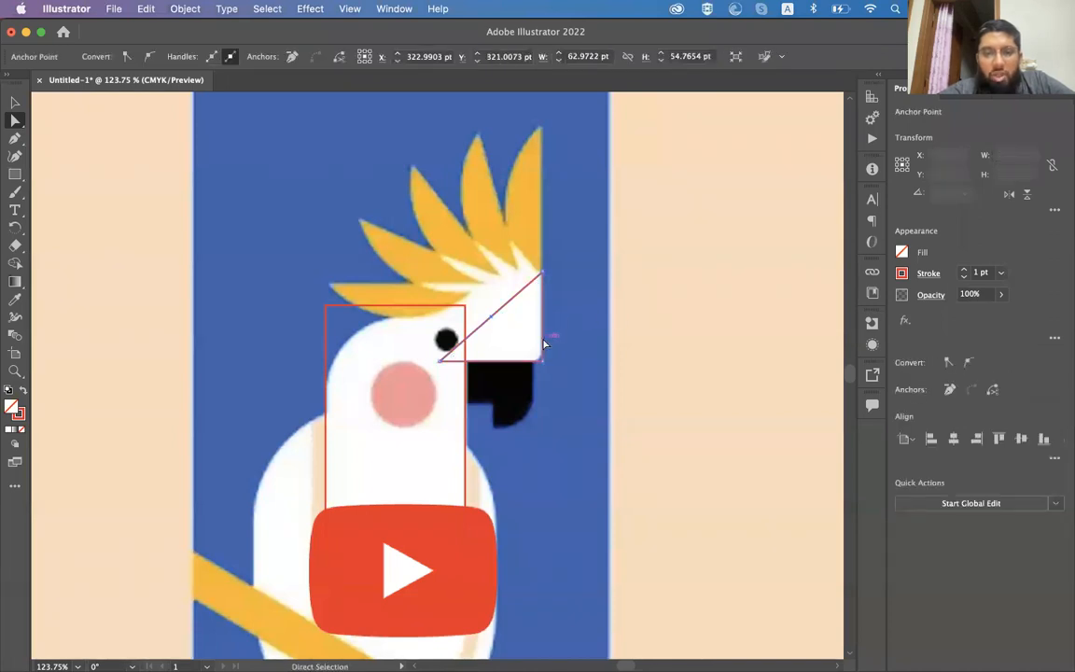
left_click(493, 322)
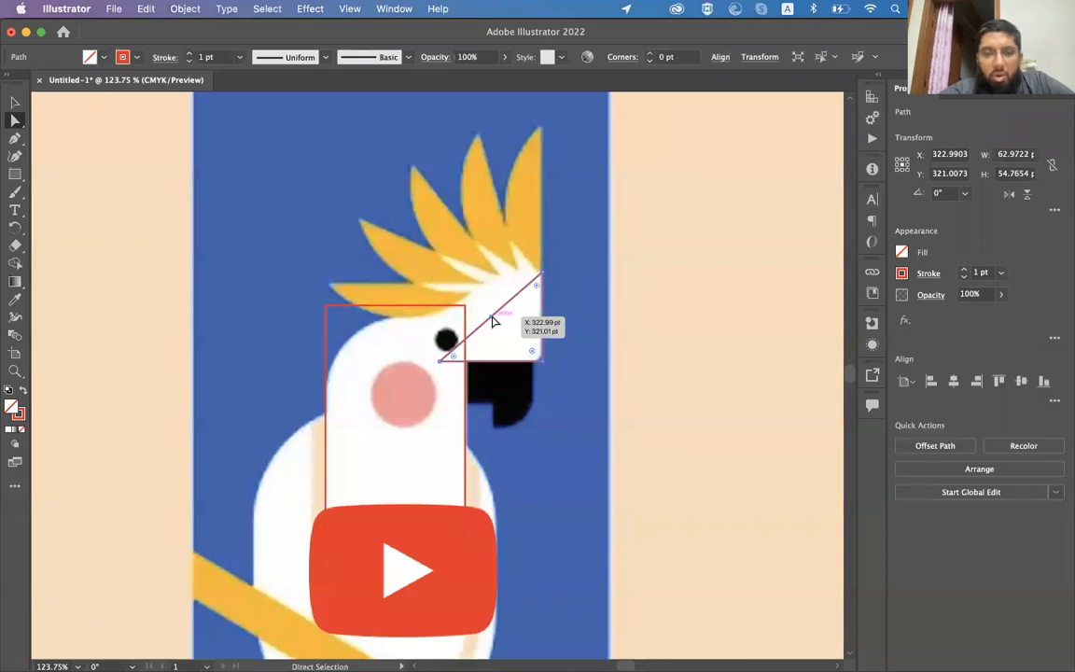
key("p")
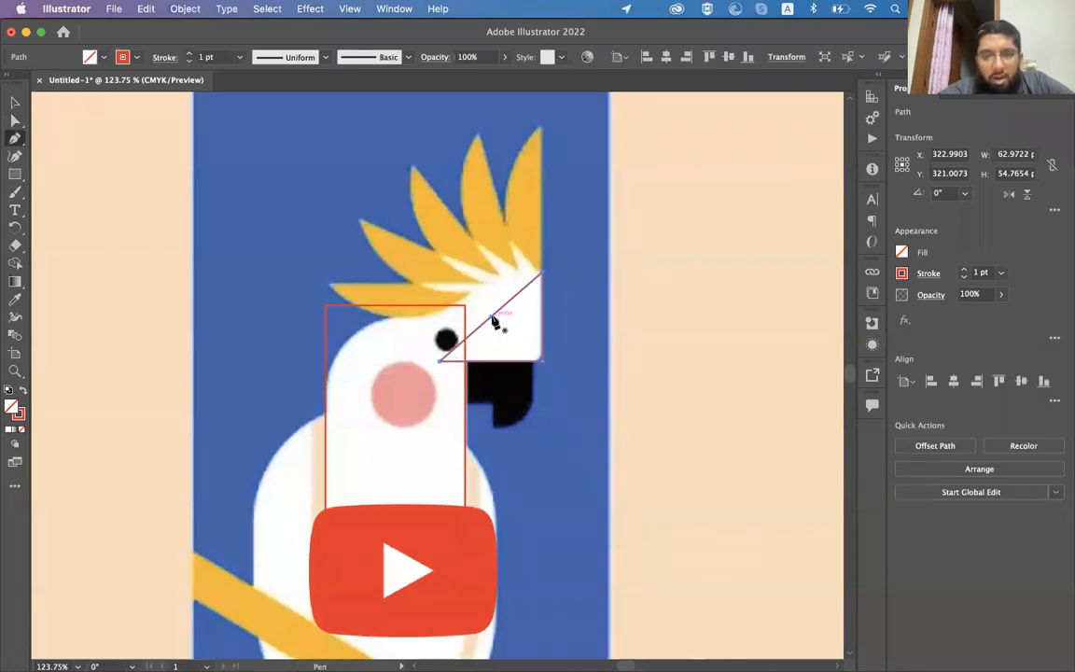
left_click(511, 300)
key("a")
left_click_drag(510, 300, 459, 301)
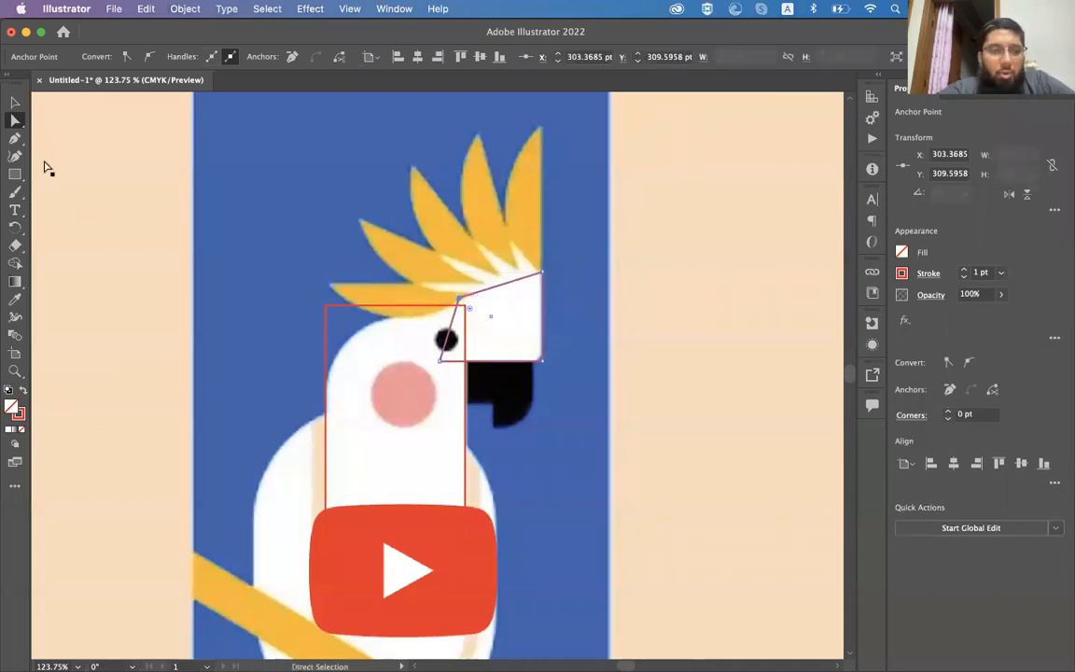
- Convert the forehead anchor to a smooth point with the Anchor Point tool and bend the path along the forehead curve
left_click(13, 137)
left_click(75, 156)
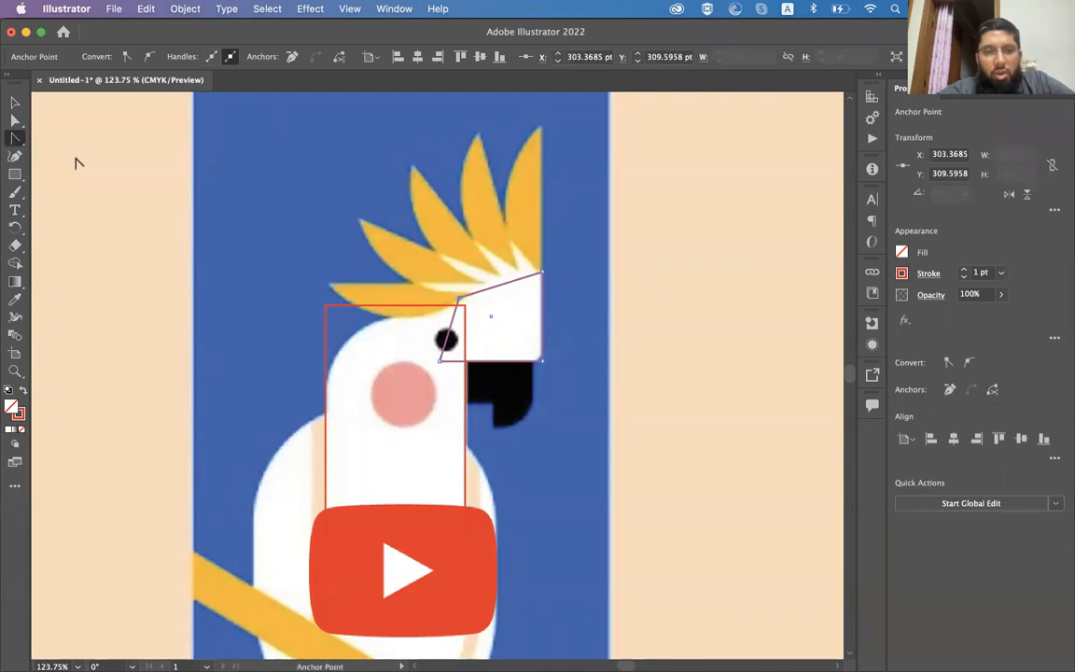
mouse_move(459, 299)
left_mouse_down()
mouse_move(415, 338)
mouse_move(466, 304)
left_mouse_up()
key("a")
left_click(459, 299)
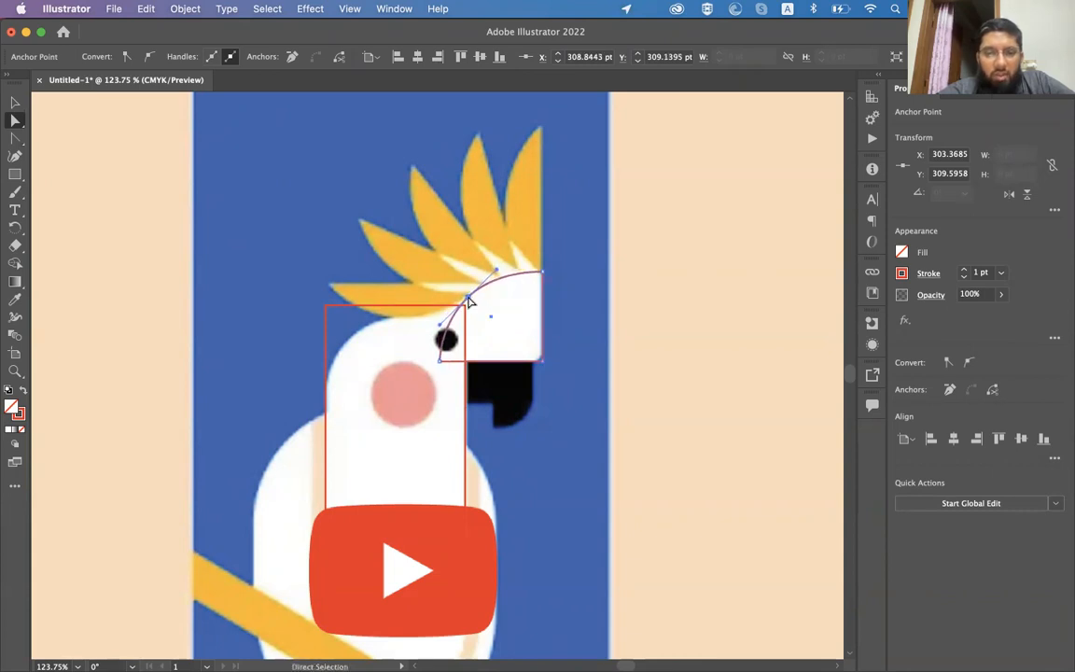
- Add two anchors to the head and neck rectangle, one on its top edge near the eye and one on its left edge
left_click(353, 304)
key("p")
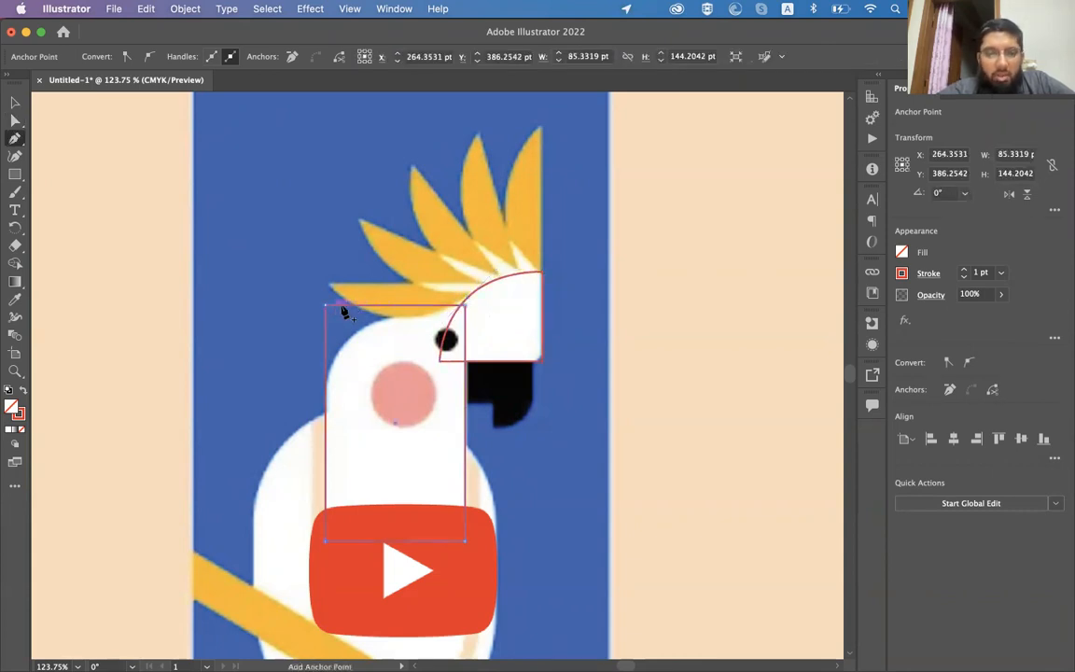
left_click(440, 306)
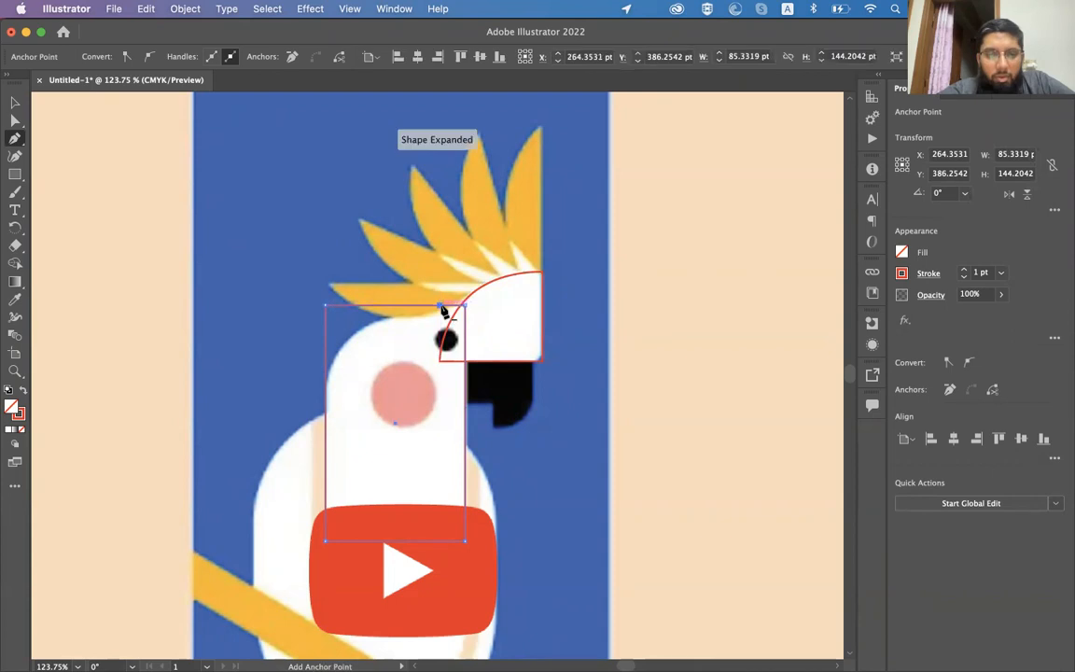
left_click(329, 404)
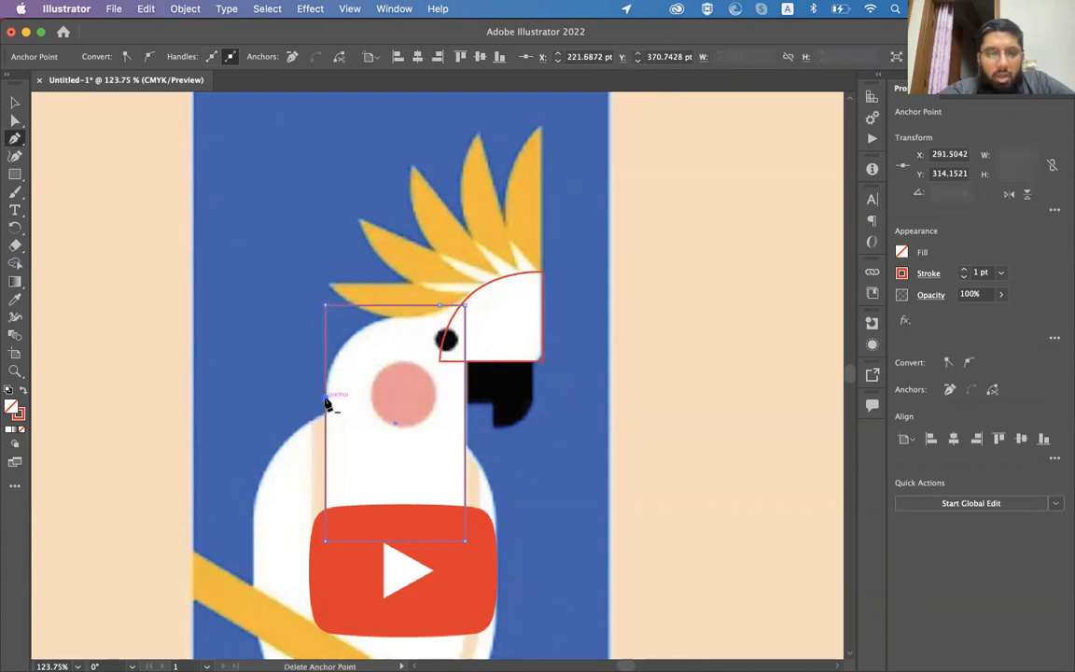
- Try to delete the upper-left corner anchor of the head and neck rectangle
key("a")
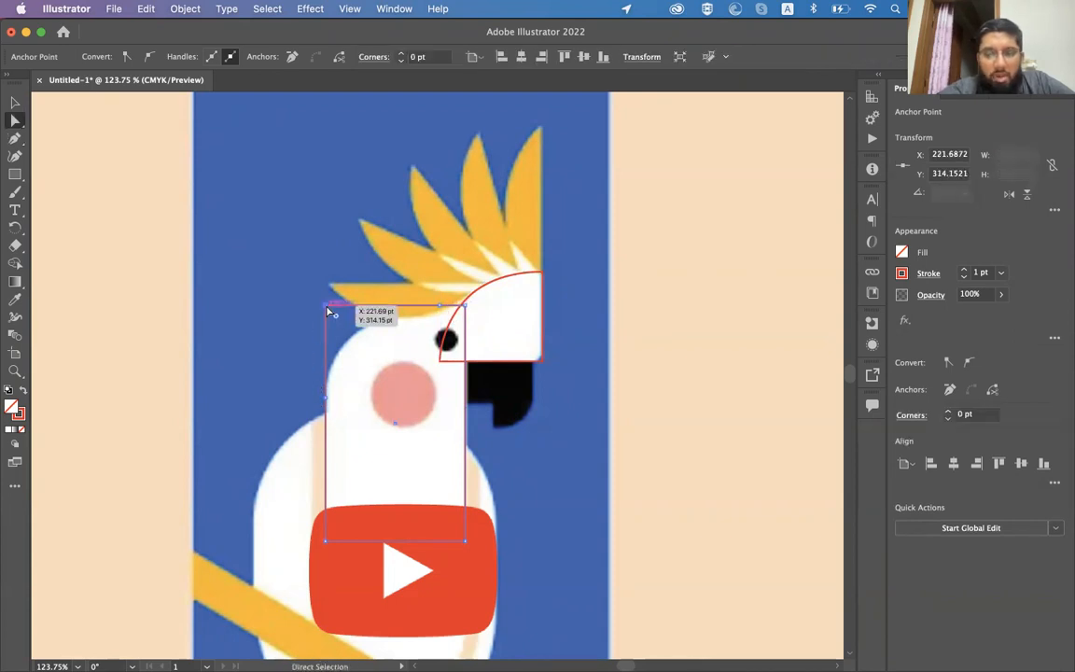
left_click(328, 311)
key("p")
left_click(328, 311)
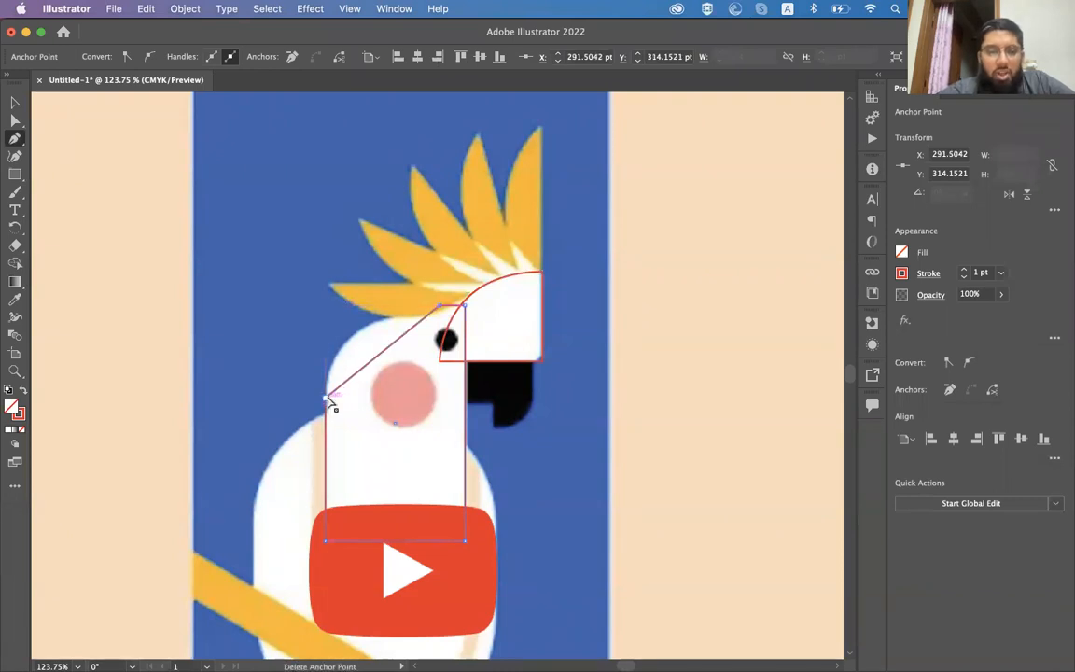
key("super+z")
- Draw a practice rectangle about 103 by 193 pt on the empty area beside the cockatoo and select it
scroll(325, 329, "right", 8)
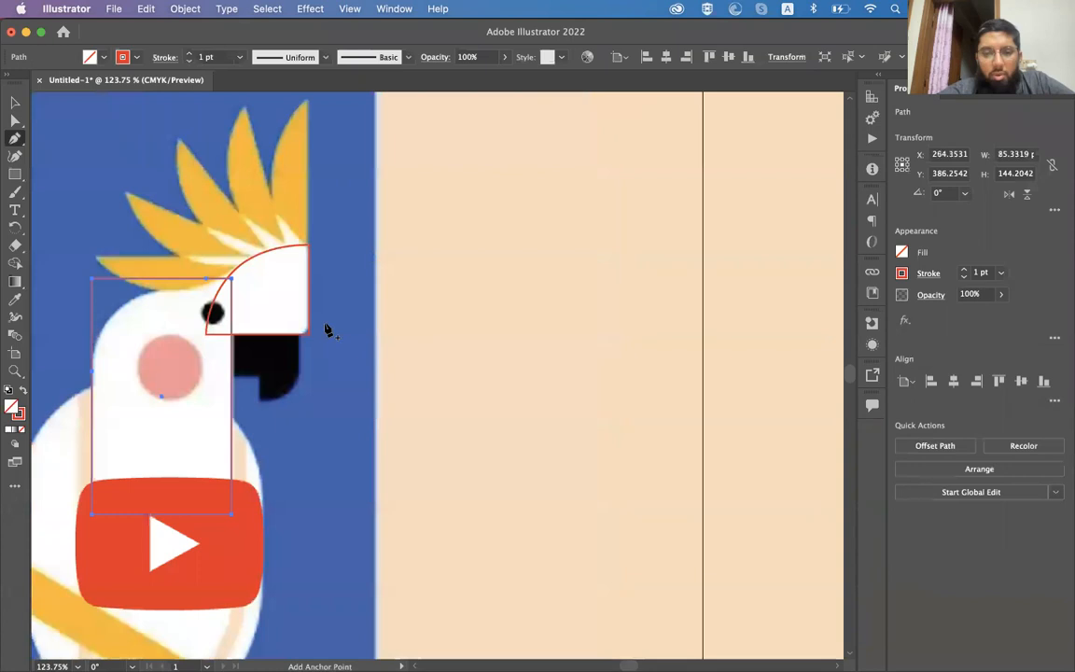
key("m")
left_click_drag(351, 209, 521, 524)
key("v")
left_click(526, 244)
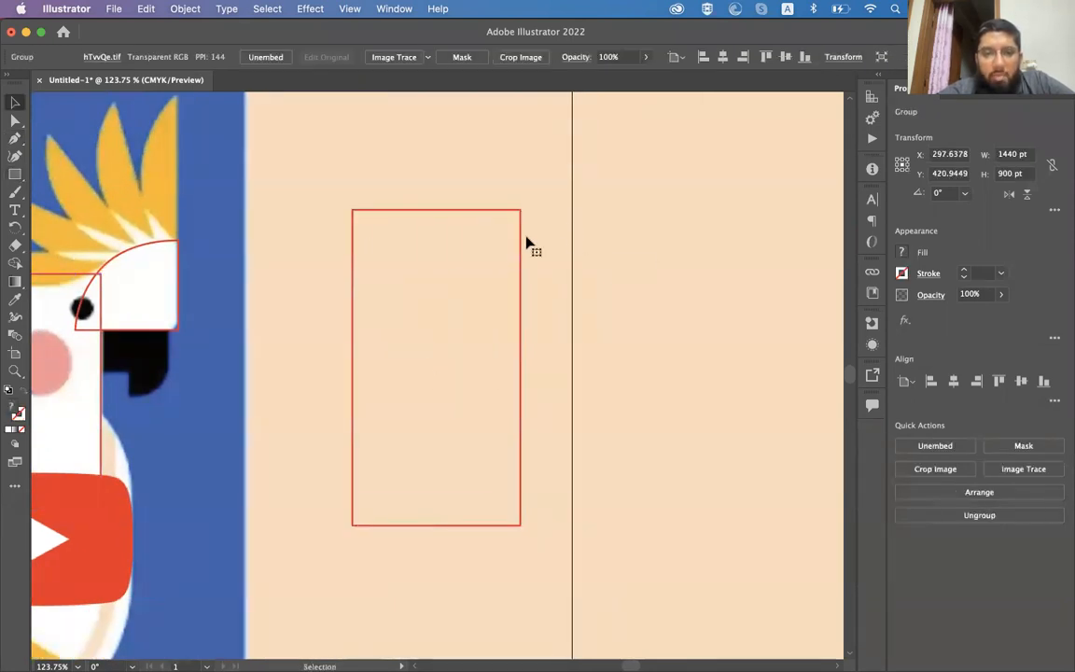
left_click(520, 241)
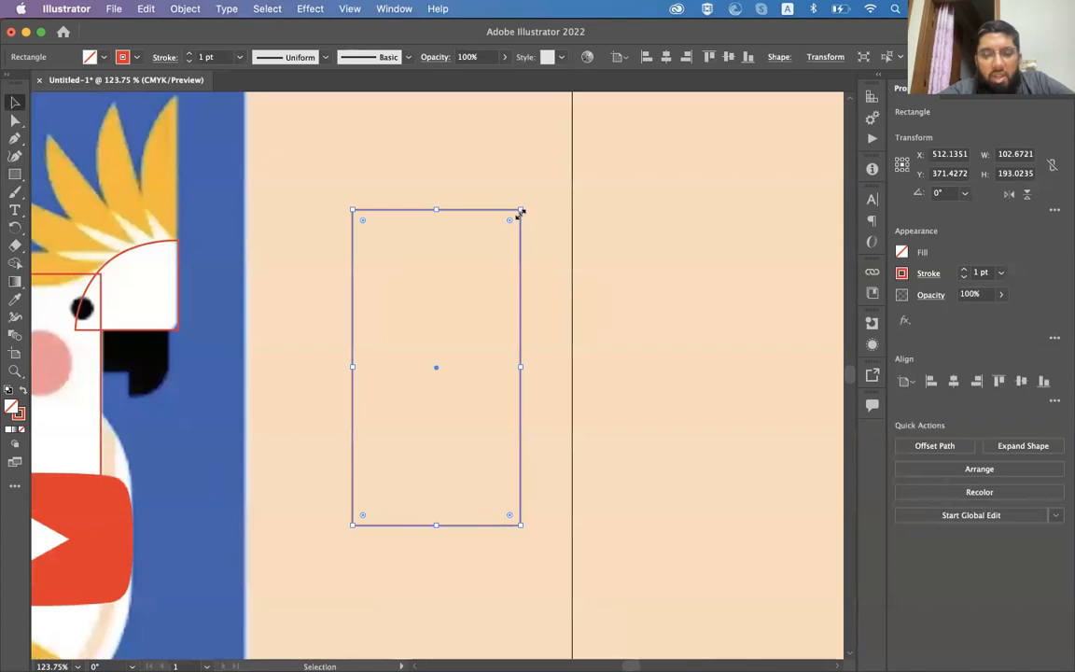
- Demonstrate removing the practice rectangle's upper-right anchor with the Pen tool, and delete the whole practice shape
key("a")
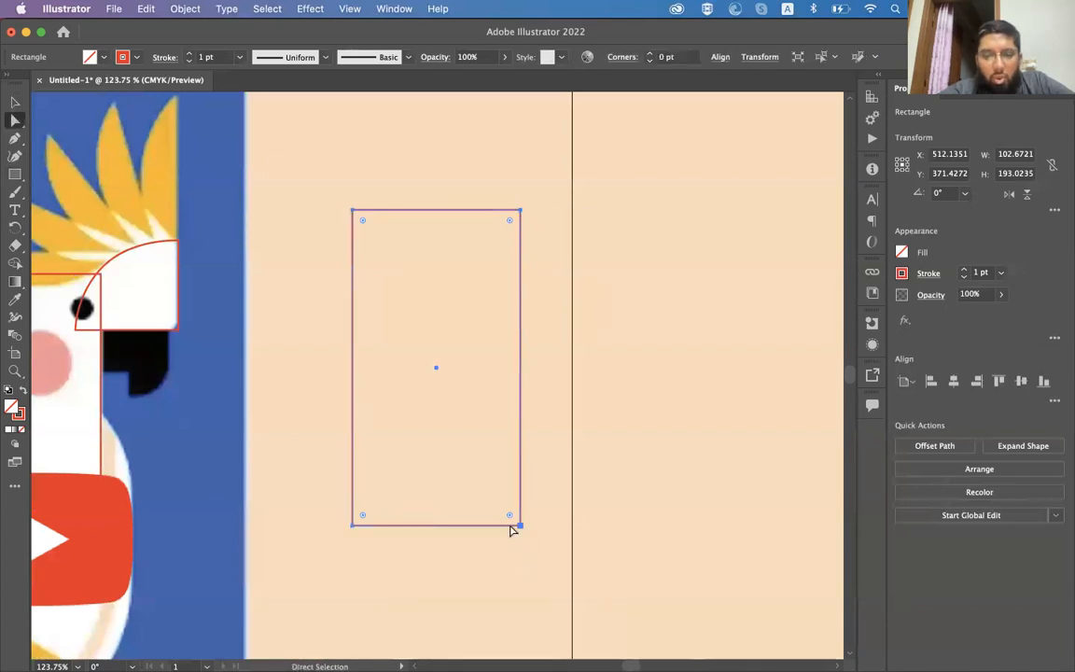
left_click(521, 213)
left_click(354, 213)
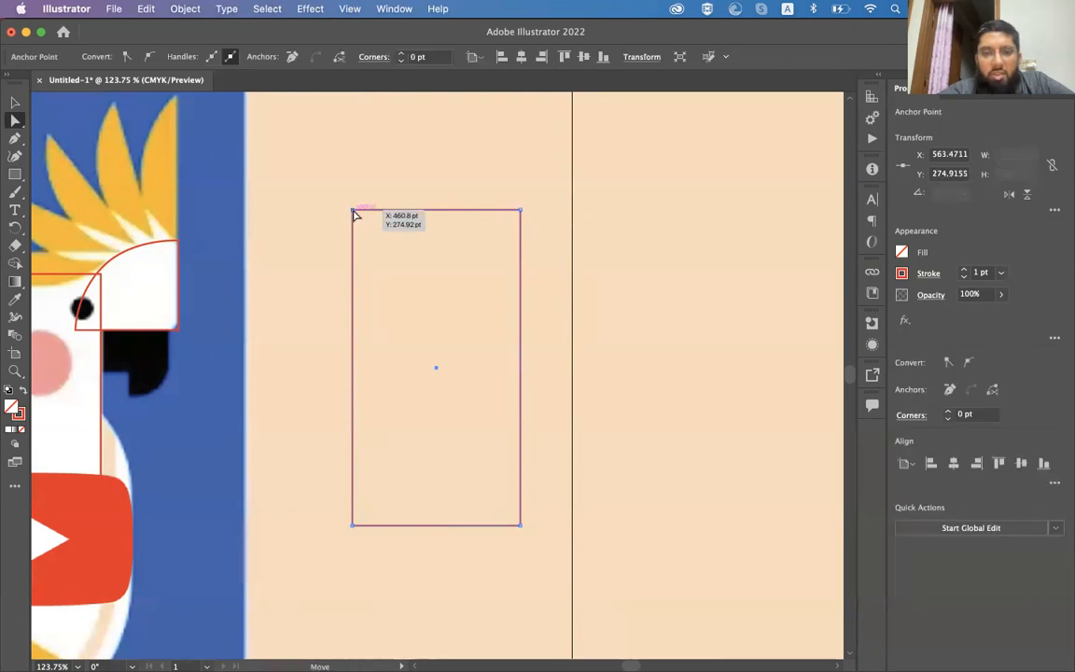
left_click(521, 213)
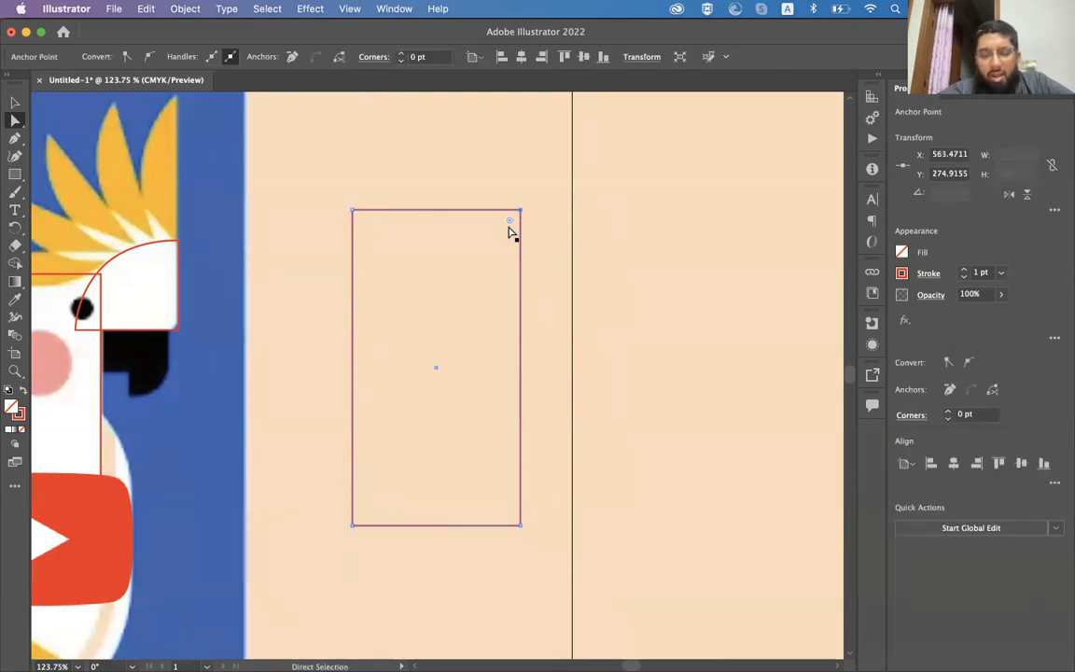
left_click(15, 138)
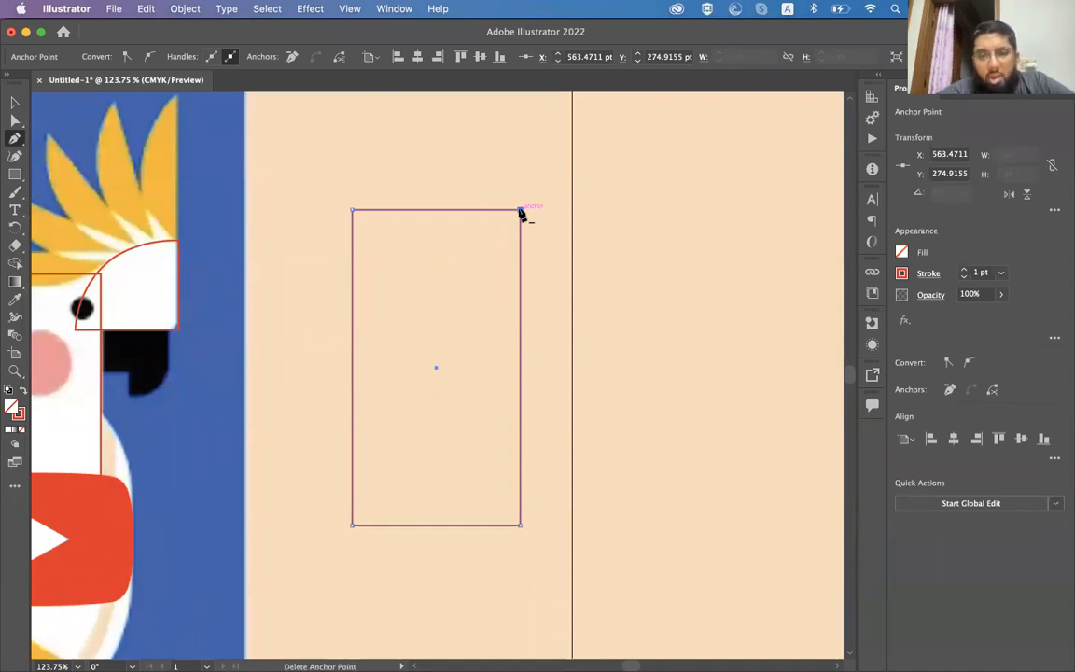
left_click(520, 210)
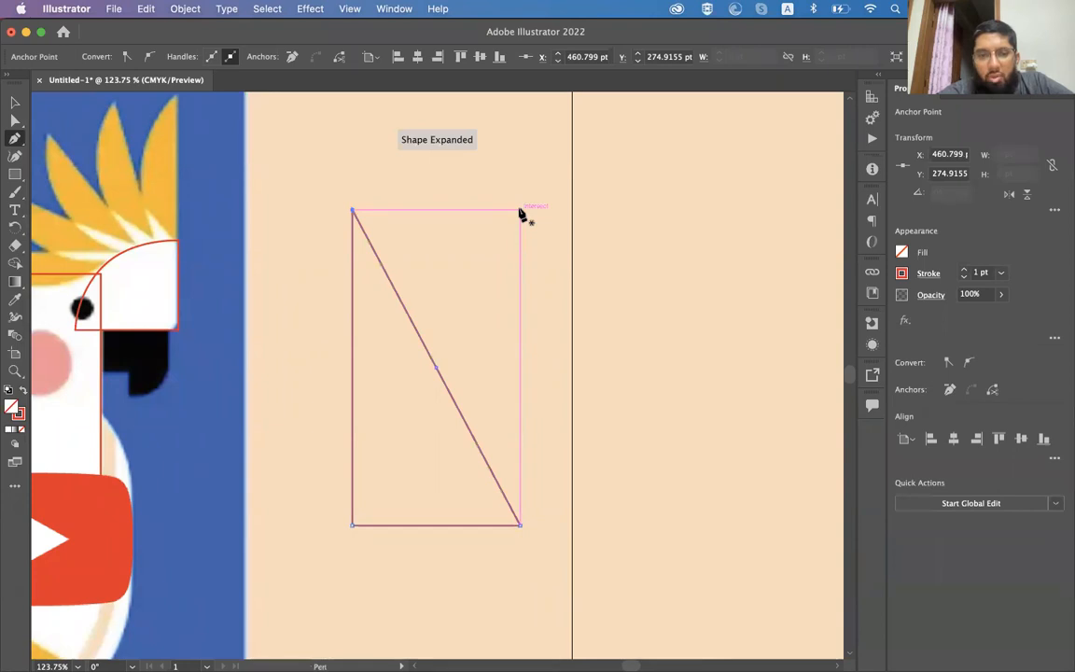
key("v")
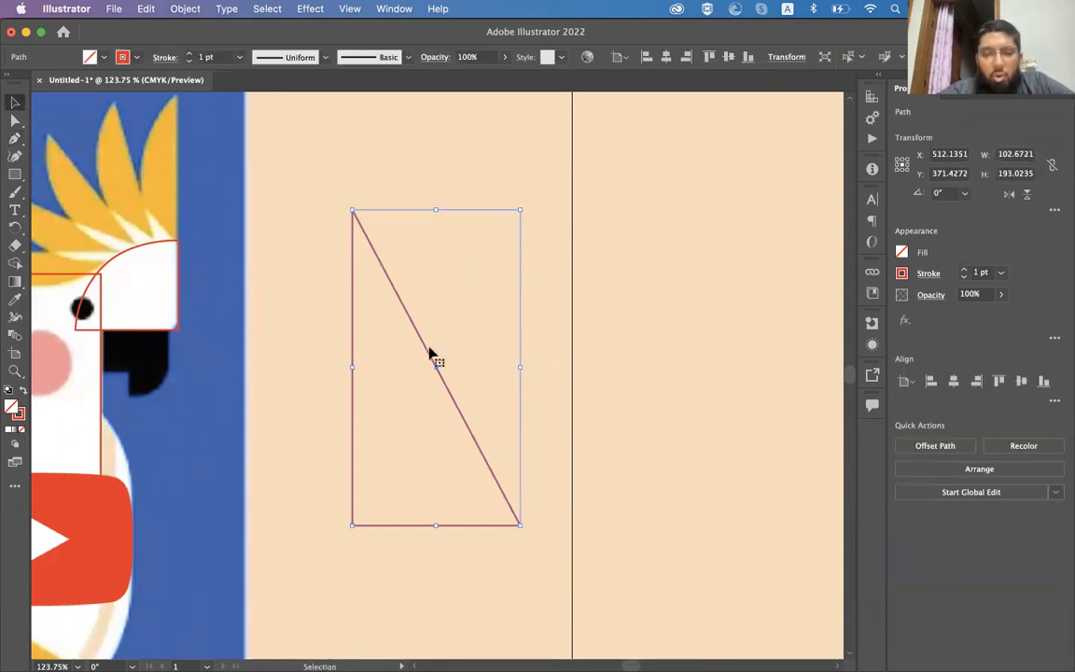
key("Delete")
- Delete the upper-left corner anchor of the head and neck rectangle so a diagonal edge joins its two added anchors
scroll(427, 353, "left", 5)
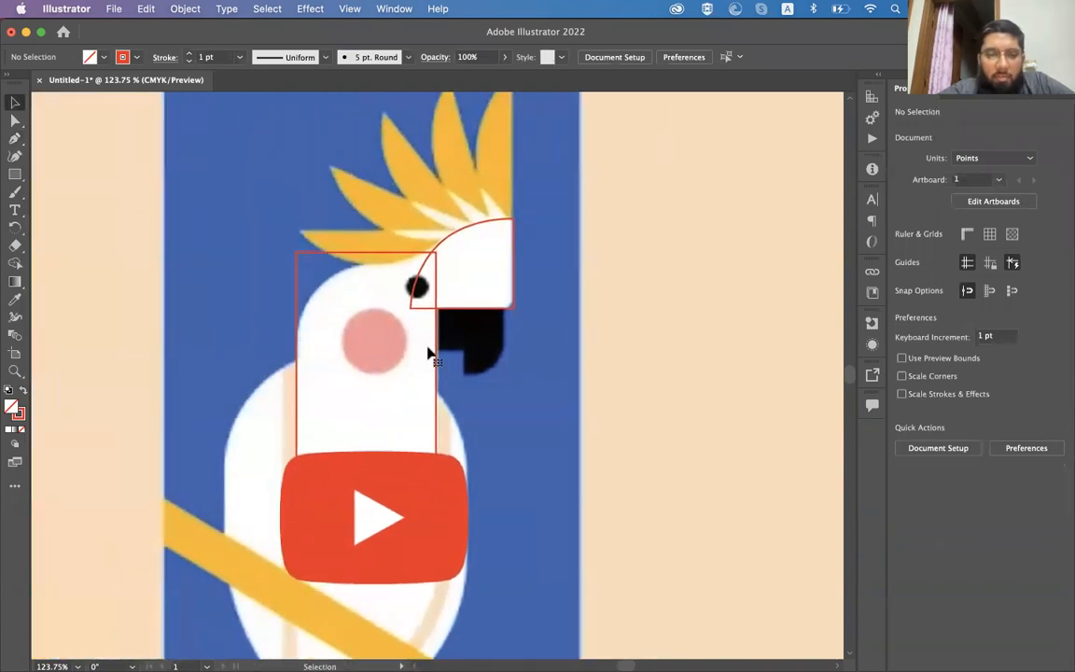
key("a")
left_click(314, 256)
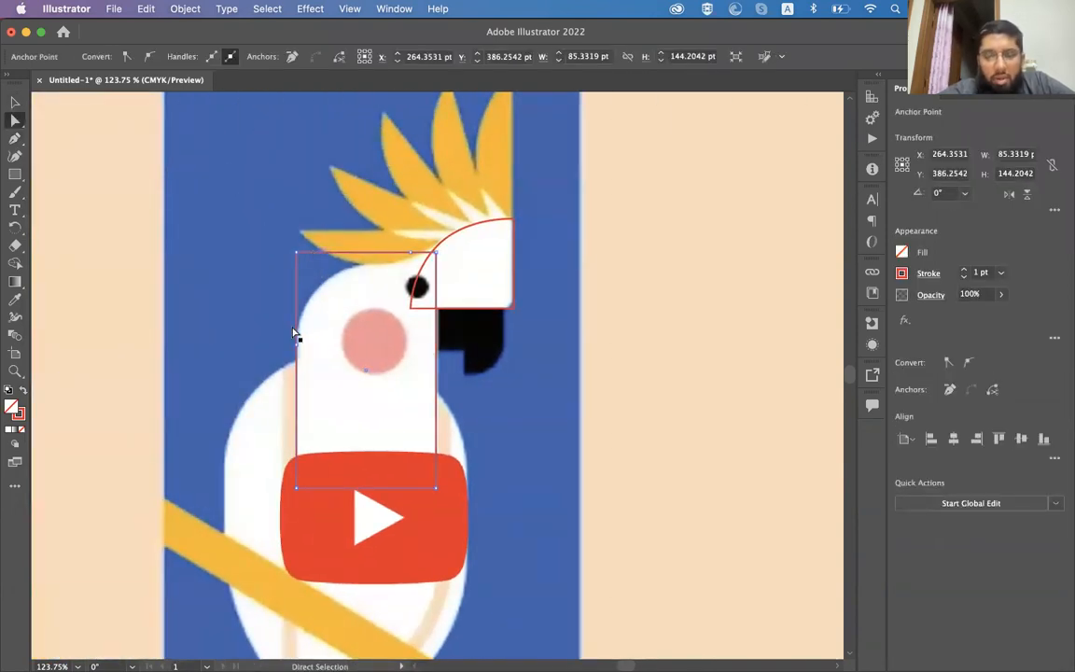
key("p")
left_click(296, 252)
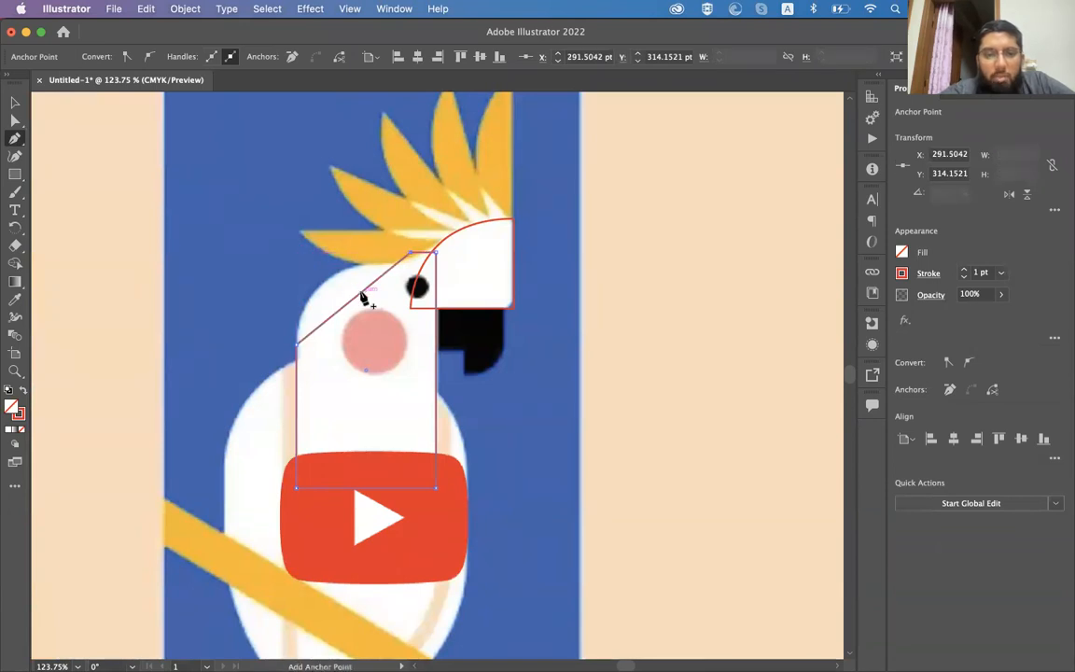
- Curve the head and neck shape's diagonal edge by pulling vertical handles from its left-side anchor with the Anchor Point tool
key("a")
left_click(297, 347)
key("p")
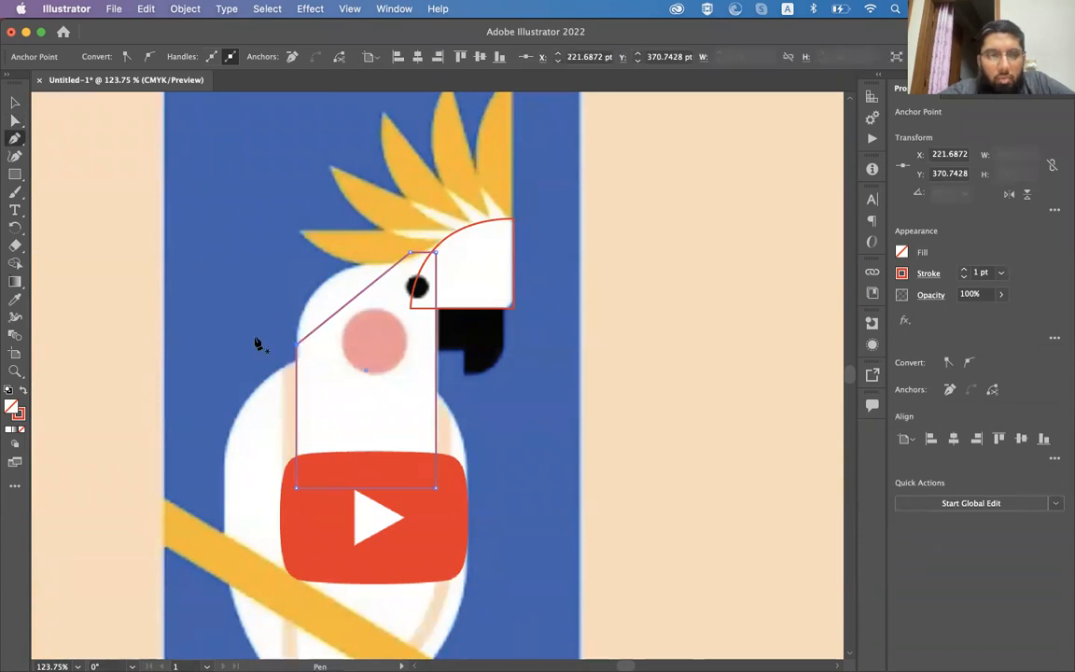
left_click(17, 140)
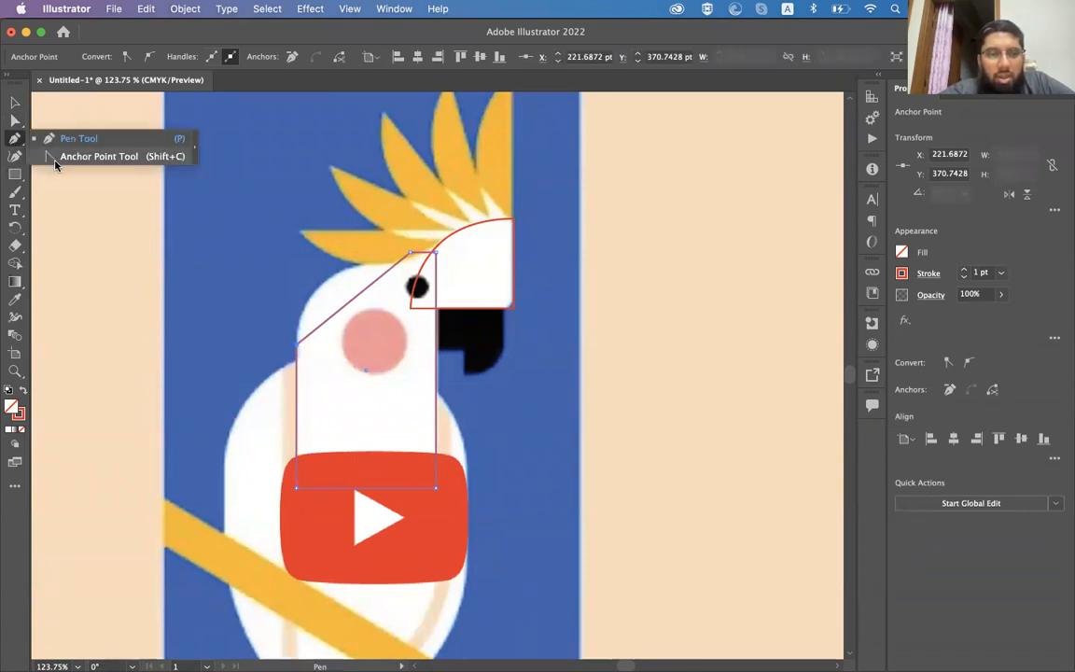
left_click(98, 156)
left_click_drag(296, 349, 289, 257)
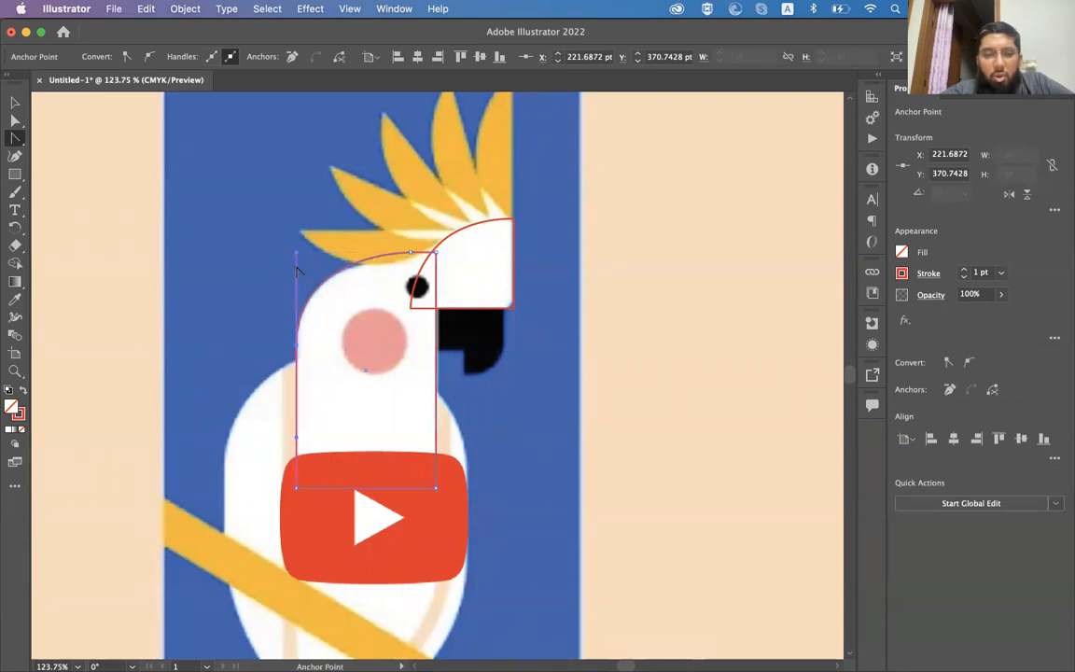
left_click(410, 253)
key("a")
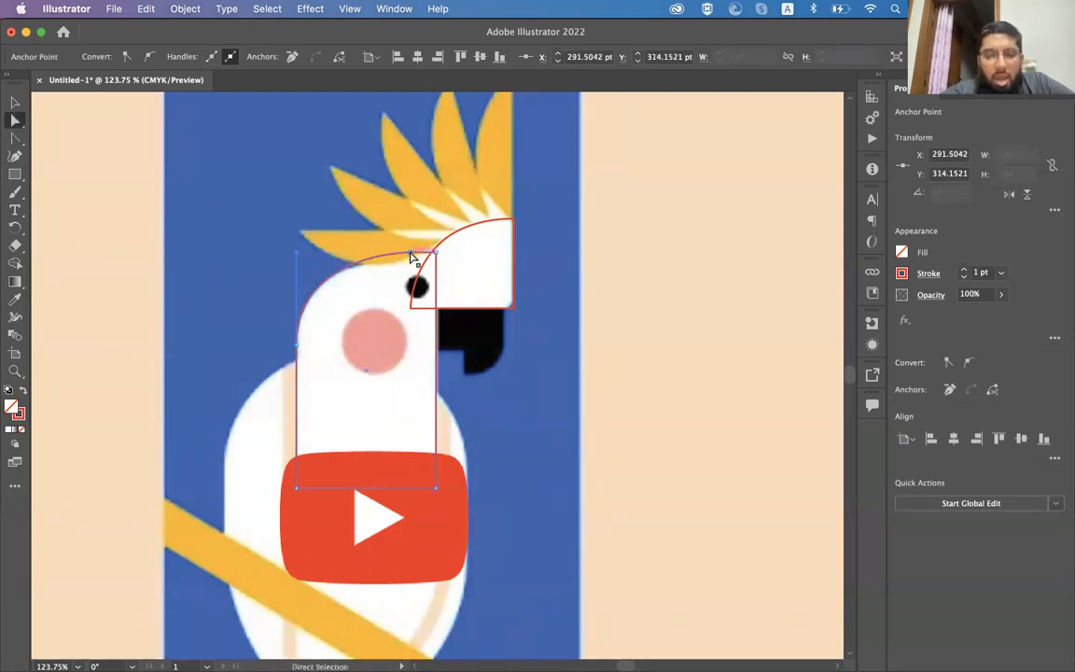
left_click(408, 261)
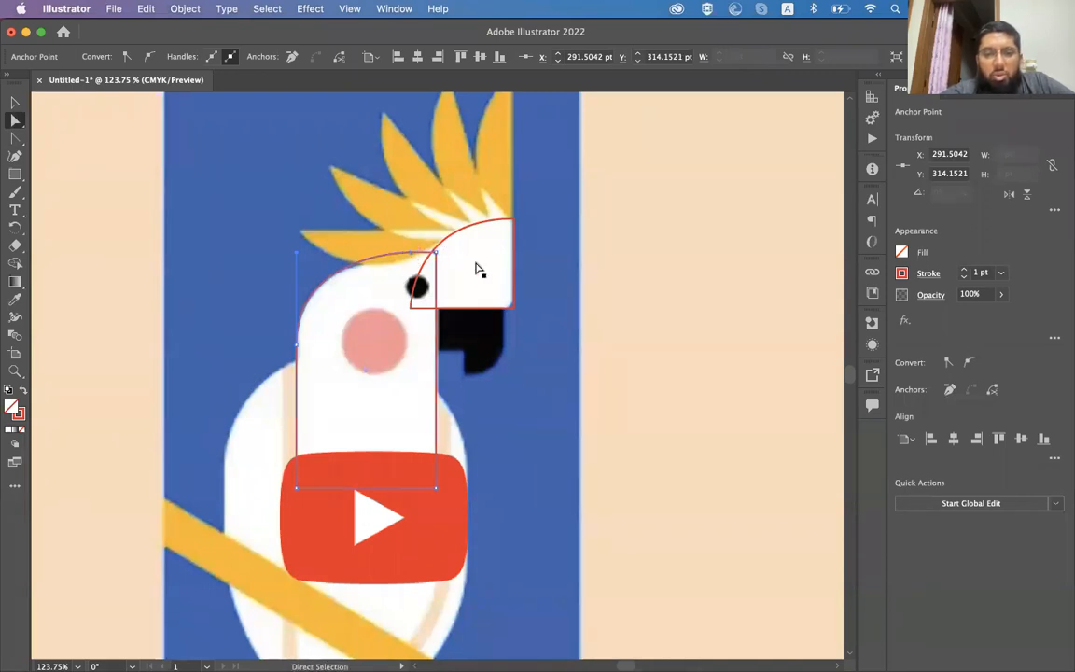
- Try to select the neck outline and the quarter-round head outline together
key("v")
left_click(474, 310)
left_click(438, 336)
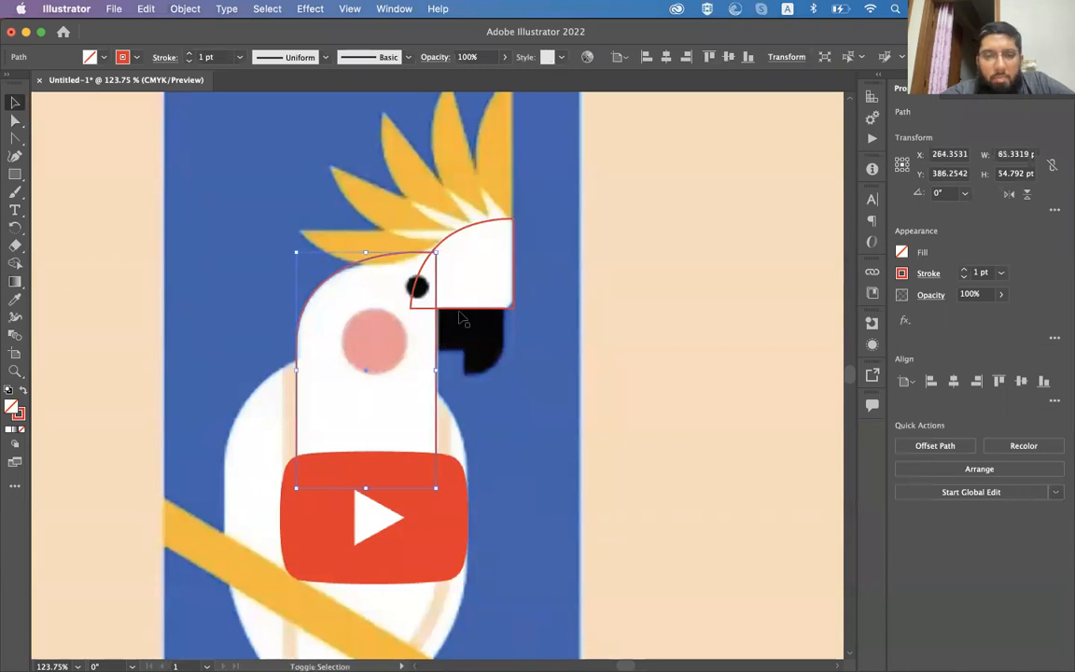
left_click(471, 308, "shift")
left_click(436, 325)
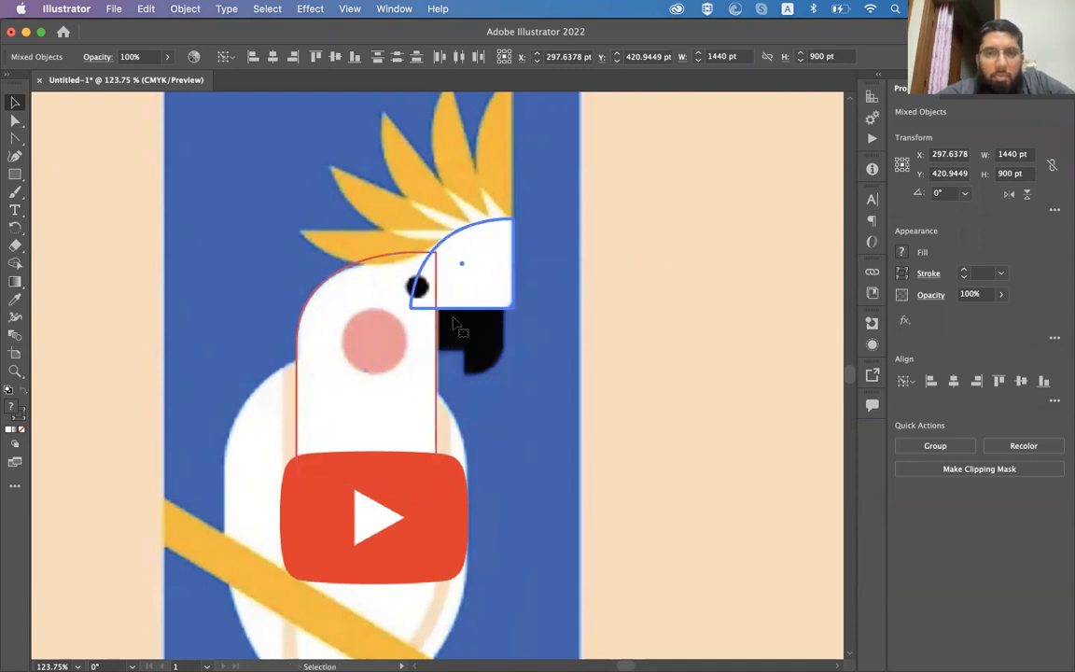
- Bring up the Pathfinder options and place them over the empty area beside the cockatoo
left_click(396, 9)
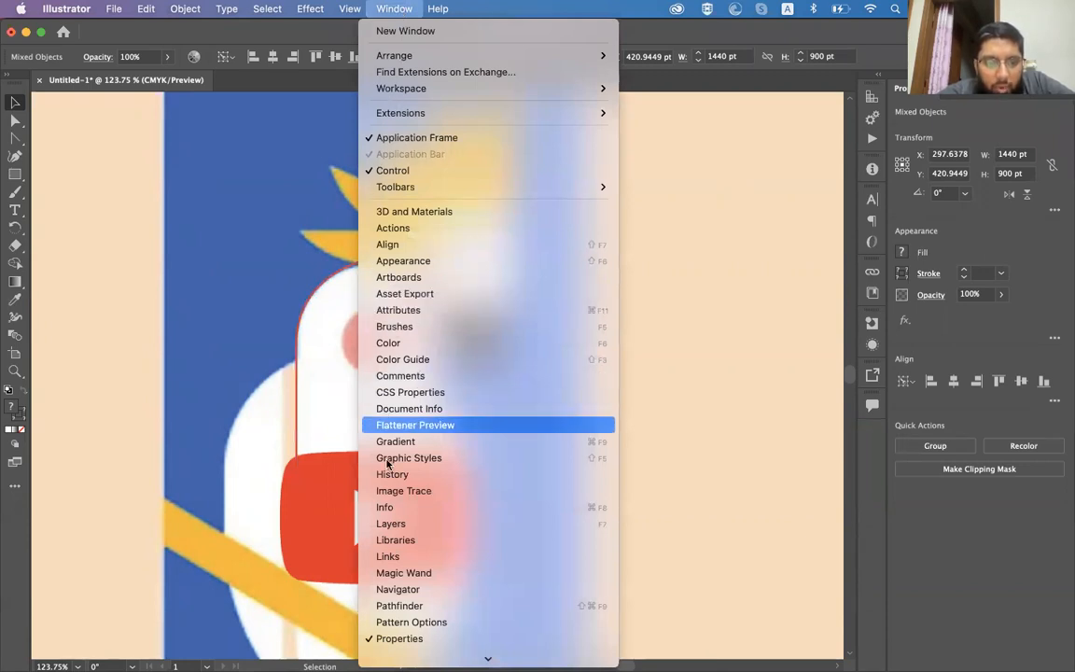
left_click(394, 608)
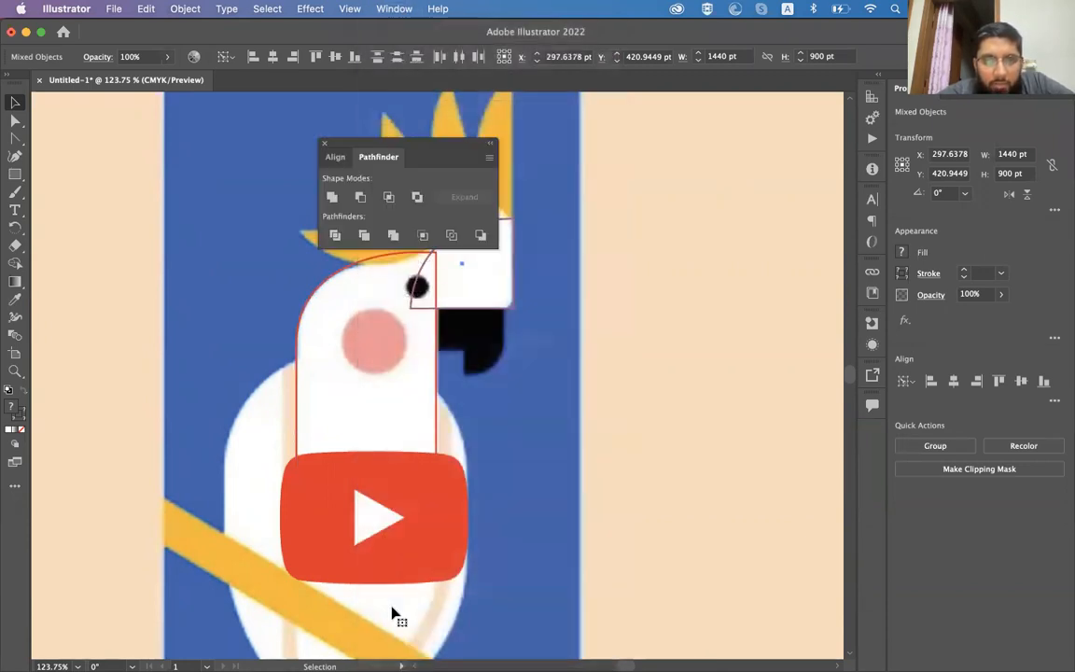
left_click_drag(394, 143, 705, 199)
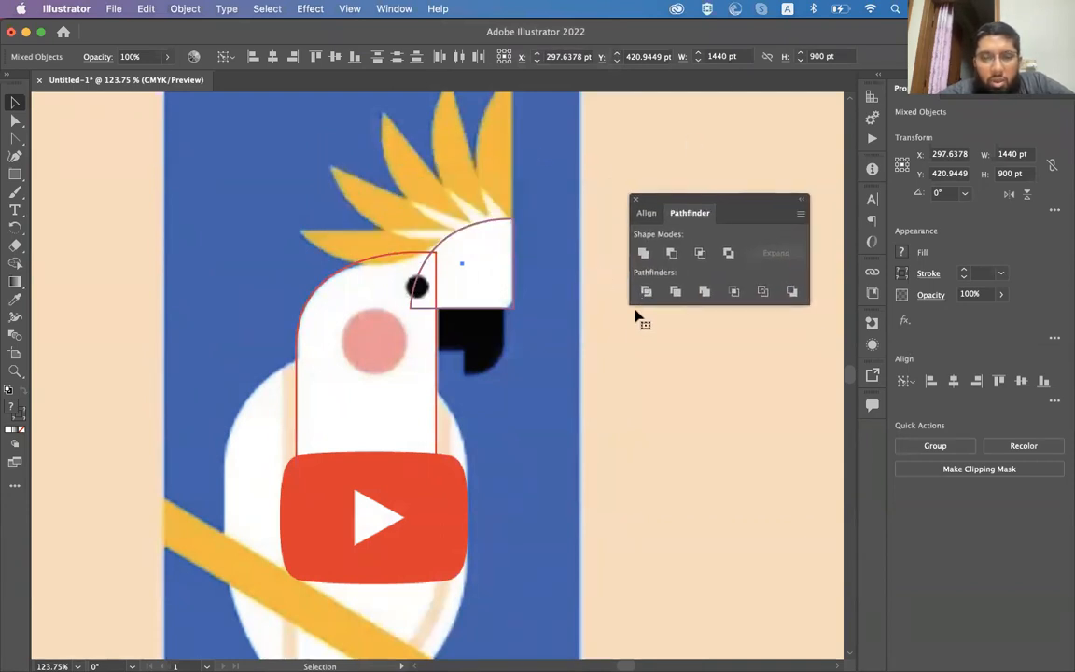
- Unite the neck outline and the quarter-round head outline into a single path with Pathfinder
left_click(468, 308)
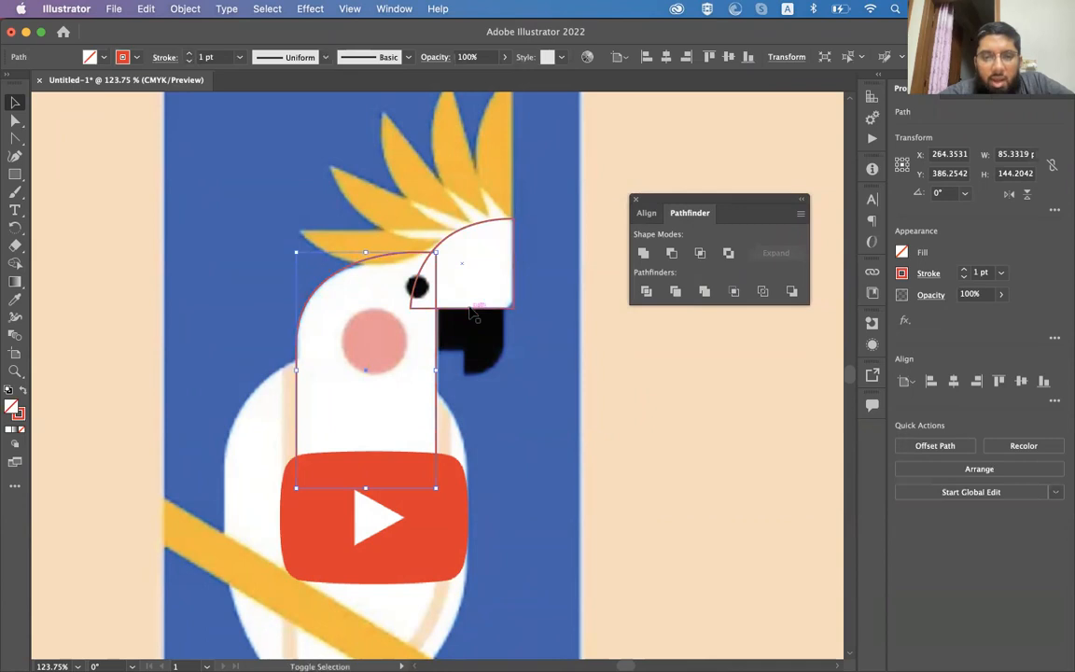
left_click(464, 304, "shift")
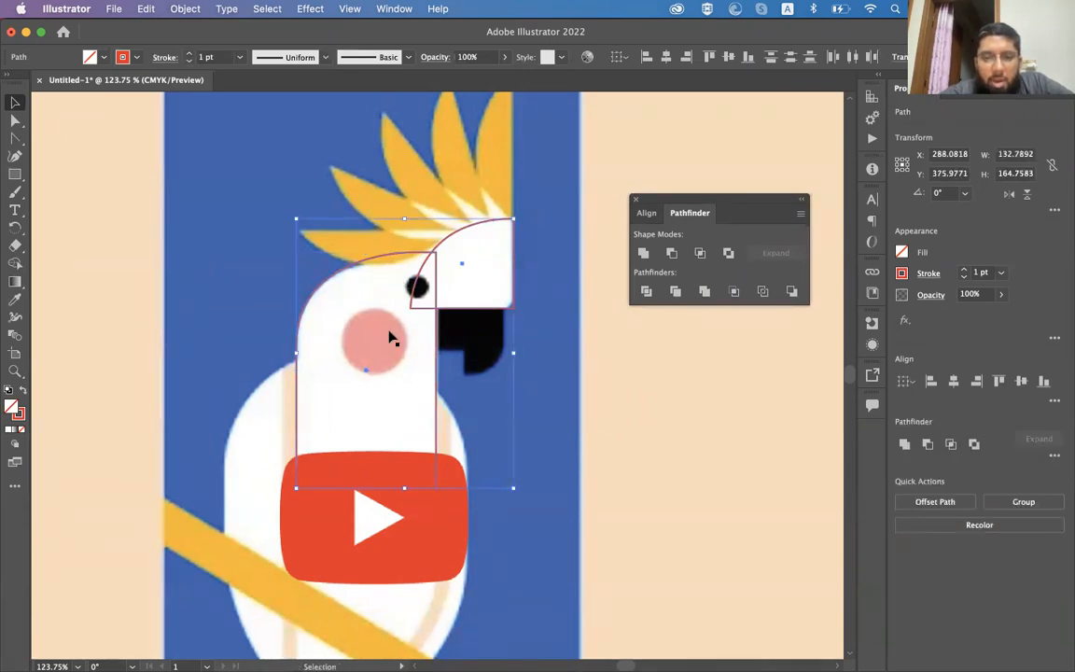
left_click(643, 253)
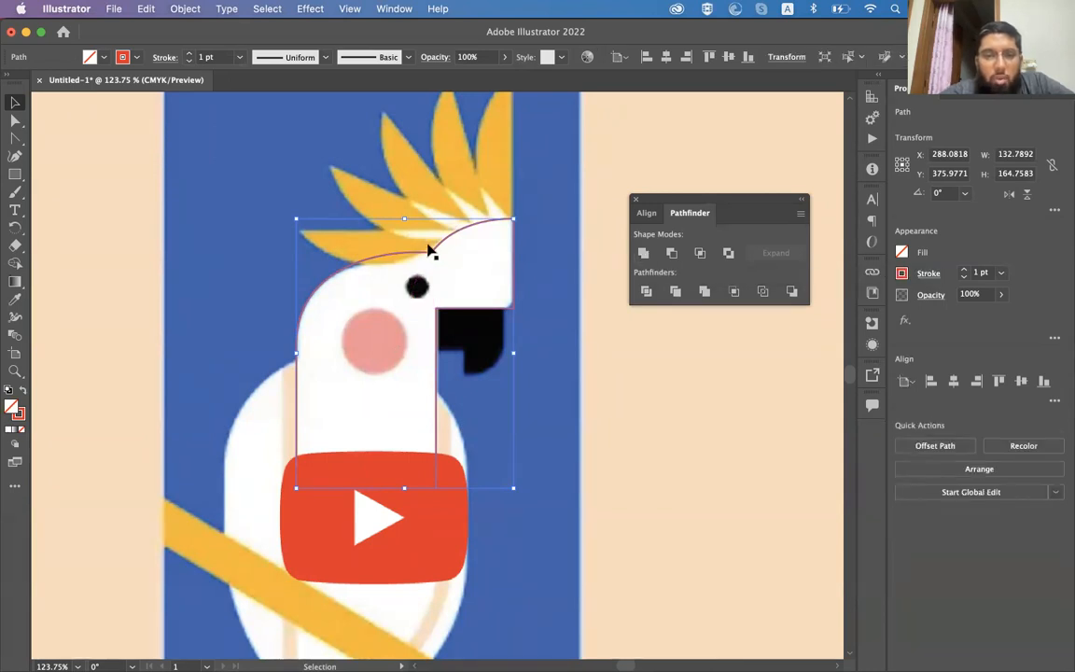
left_click(435, 307, "shift")
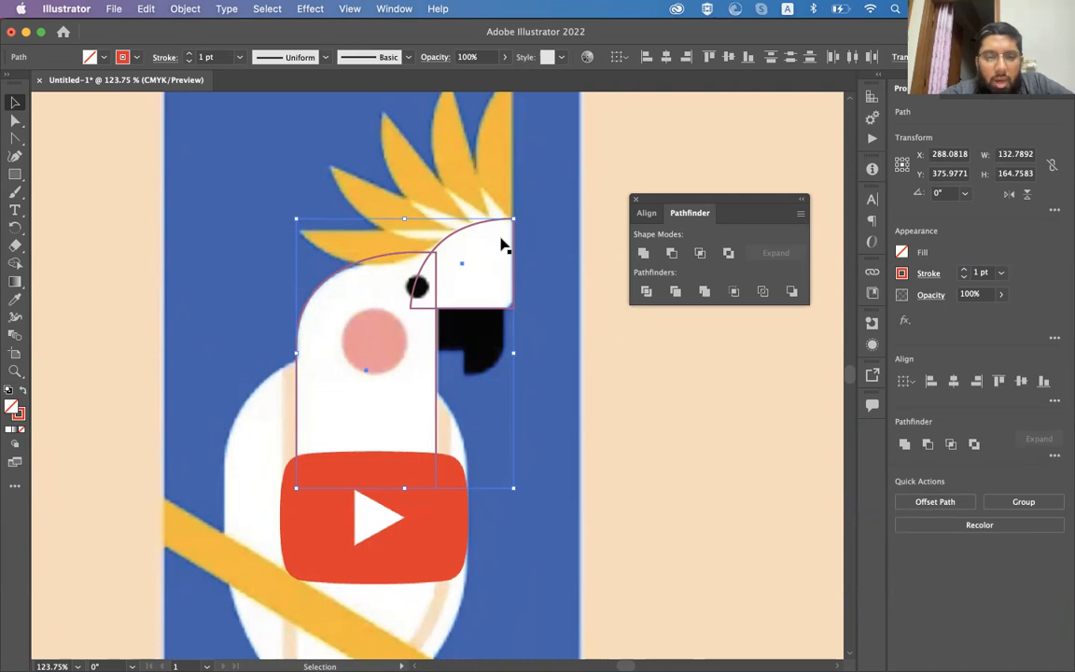
left_click(643, 252)
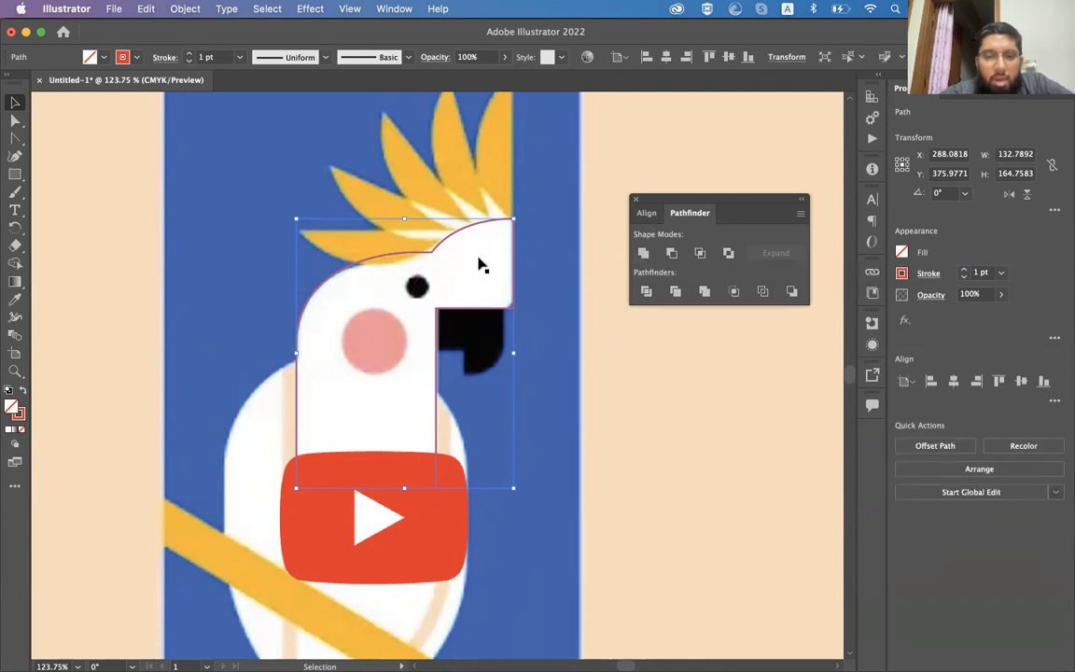
left_click(354, 354)
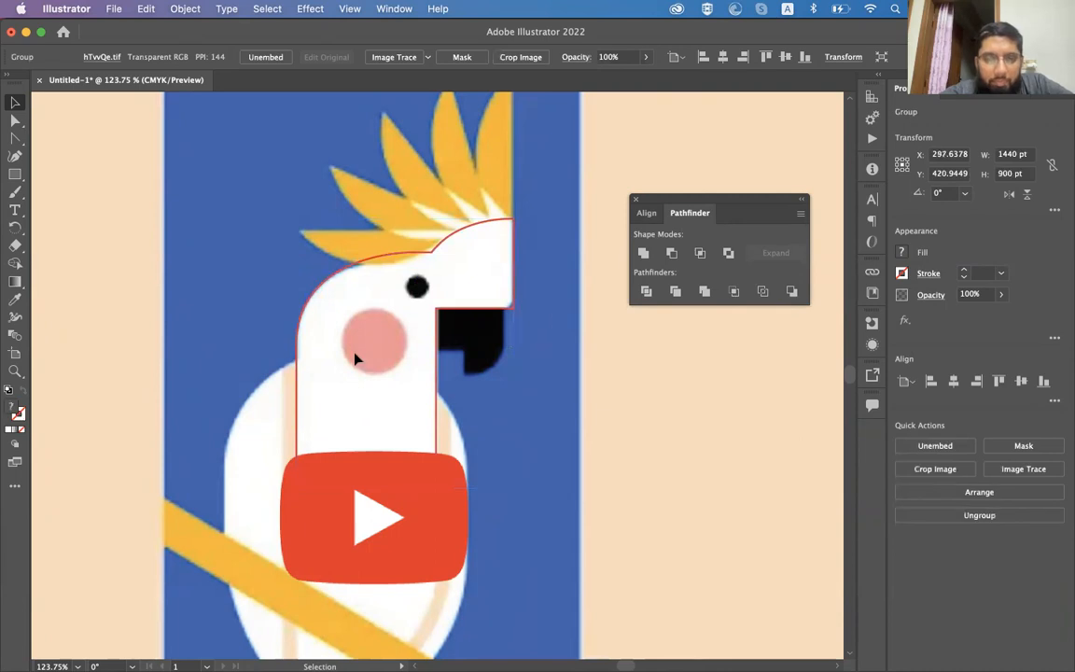
left_click(434, 333)
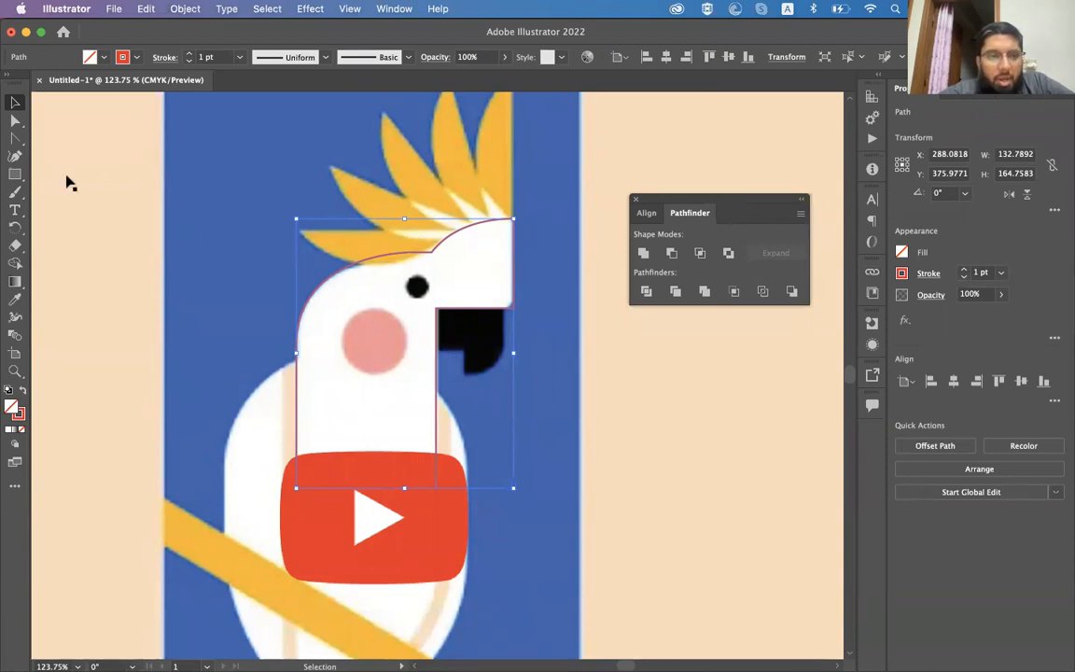
- Draw a circle about 41 pt in diameter over the pink cheek and nudge it into alignment
left_click_drag(15, 174, 51, 189)
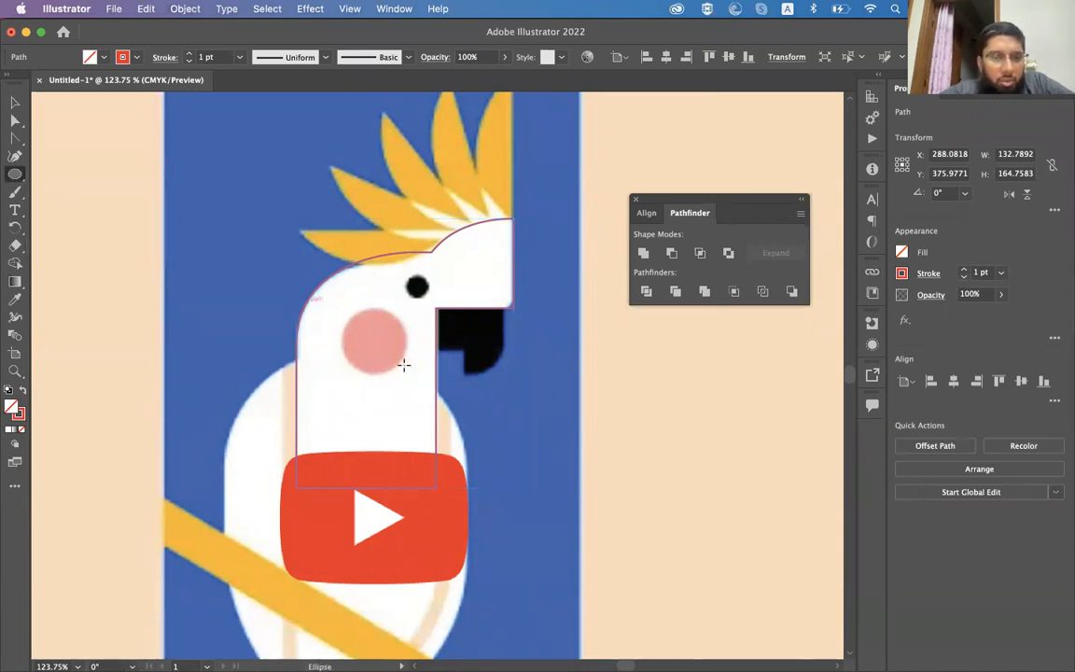
left_click_drag(373, 339, 407, 357)
key("v")
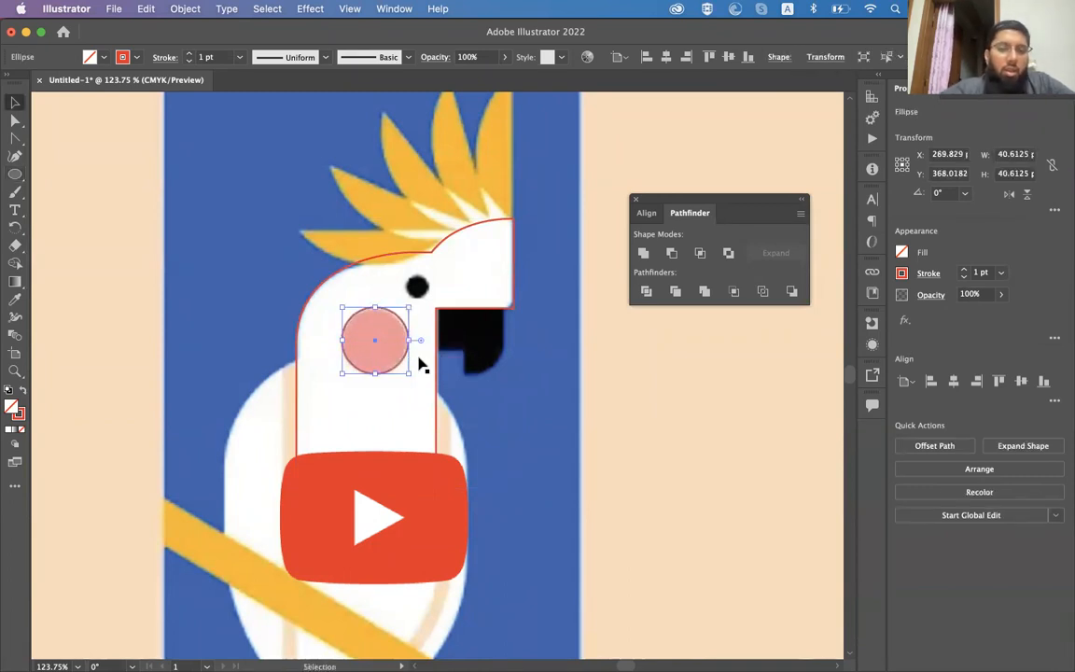
key("Up")
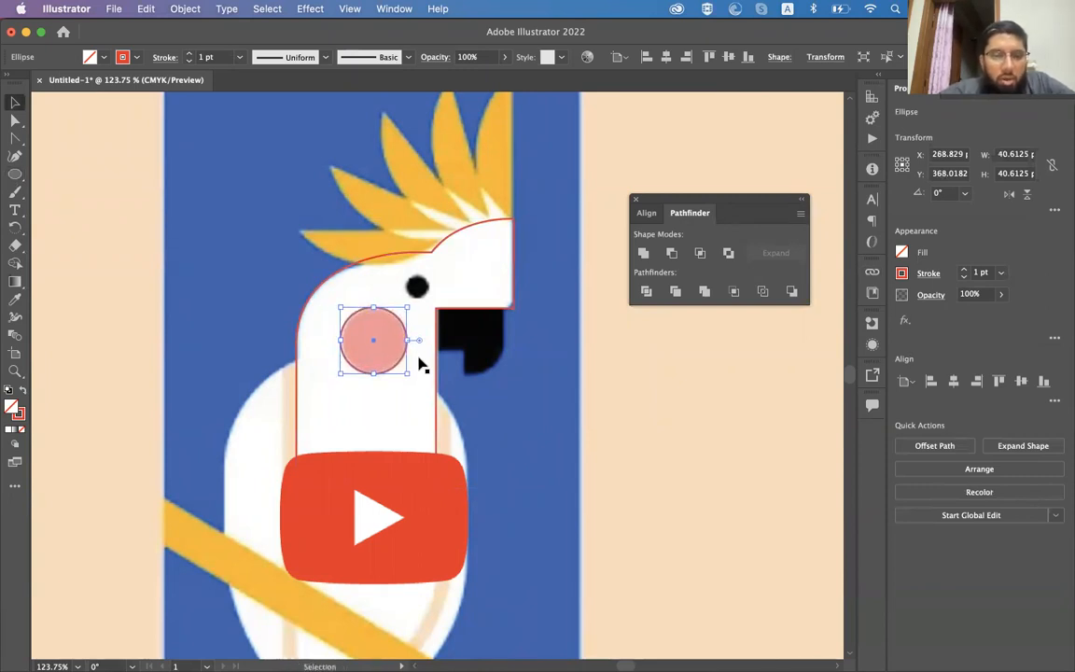
- Place a circle about 13 pt in diameter over the cockatoo's black eye and nudge it into alignment
left_click_drag(374, 348, 417, 293)
key("Left")
key("Left")
key("Left")
key("Left")
key("Down")
key("Down")
key("Down")
key("Left")
key("Left")
key("Left")
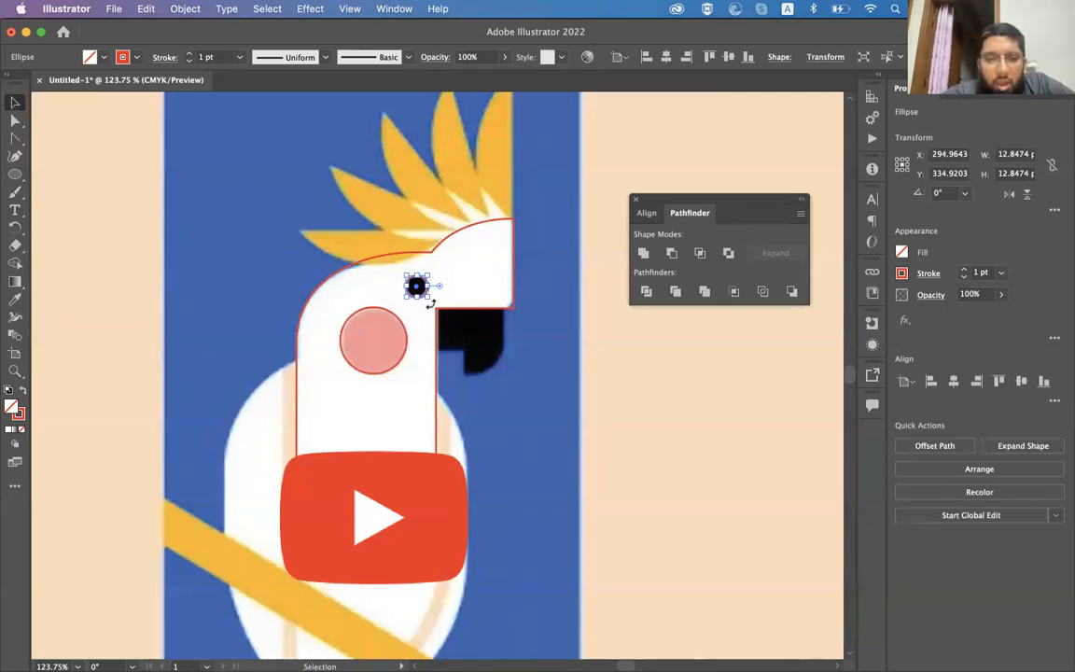
- Give the united head and neck outline a white fill and no stroke
left_click(413, 322, "shift")
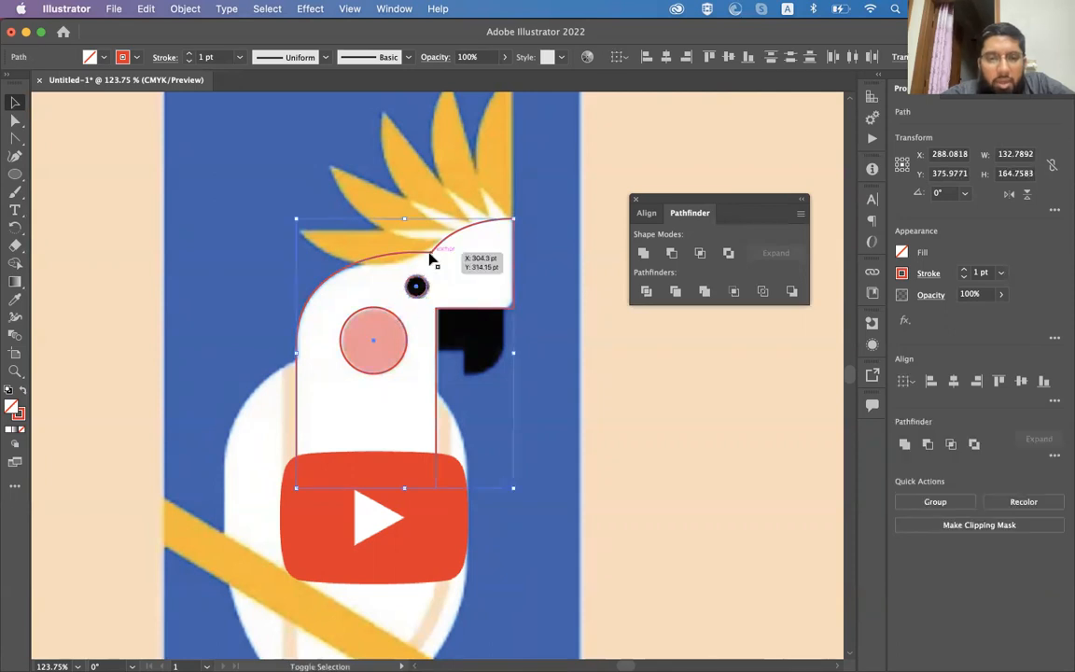
left_click(511, 319)
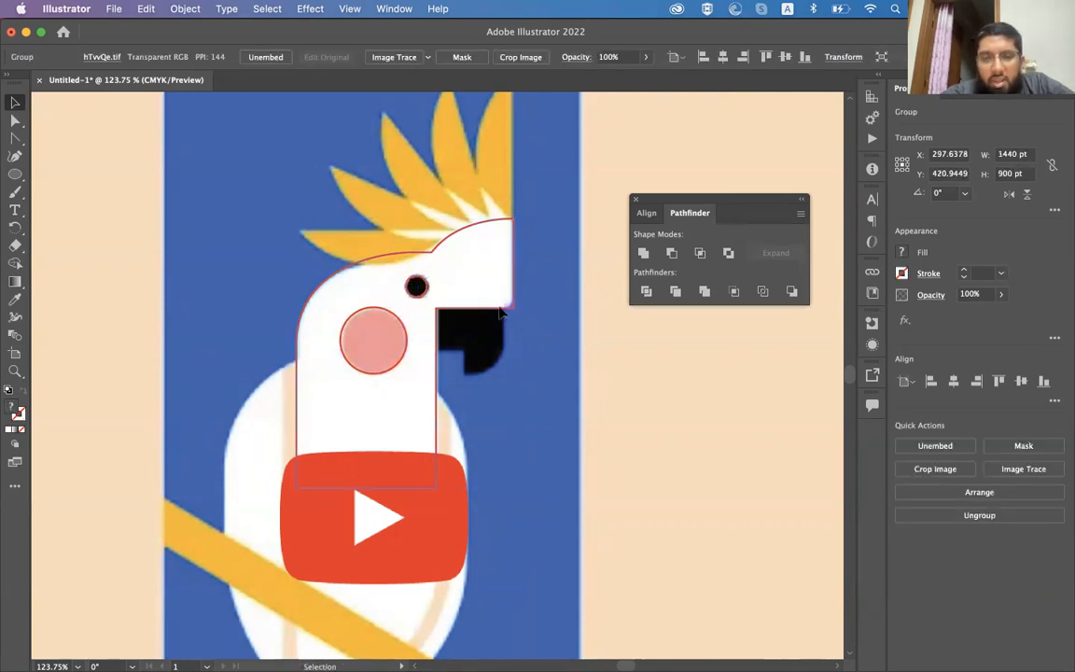
left_click(499, 307)
left_click(901, 273)
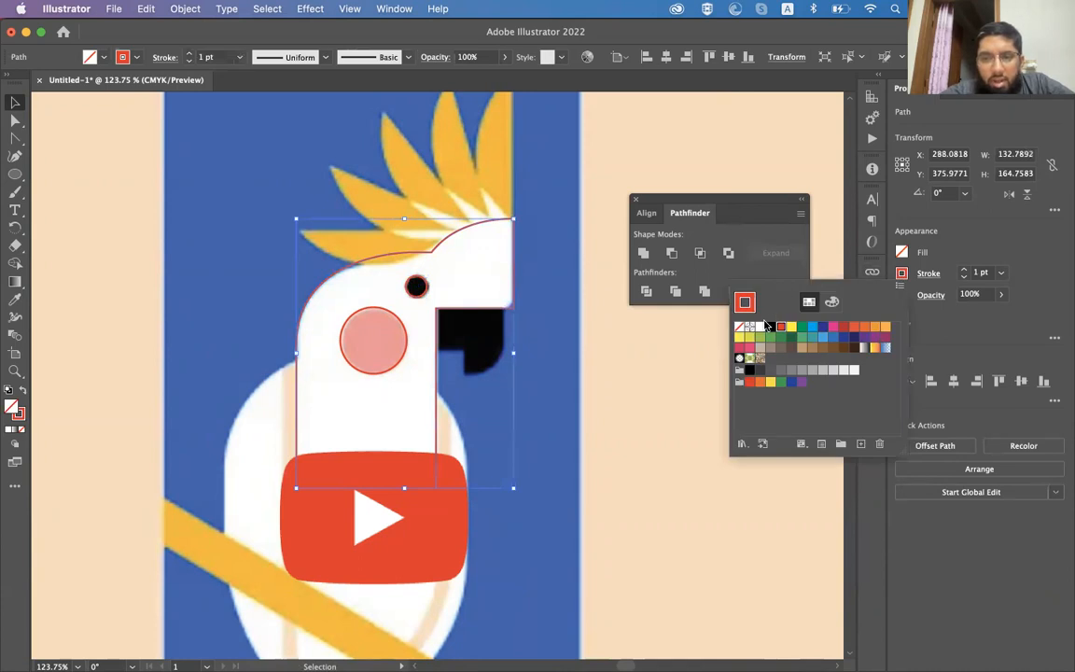
left_click(761, 326)
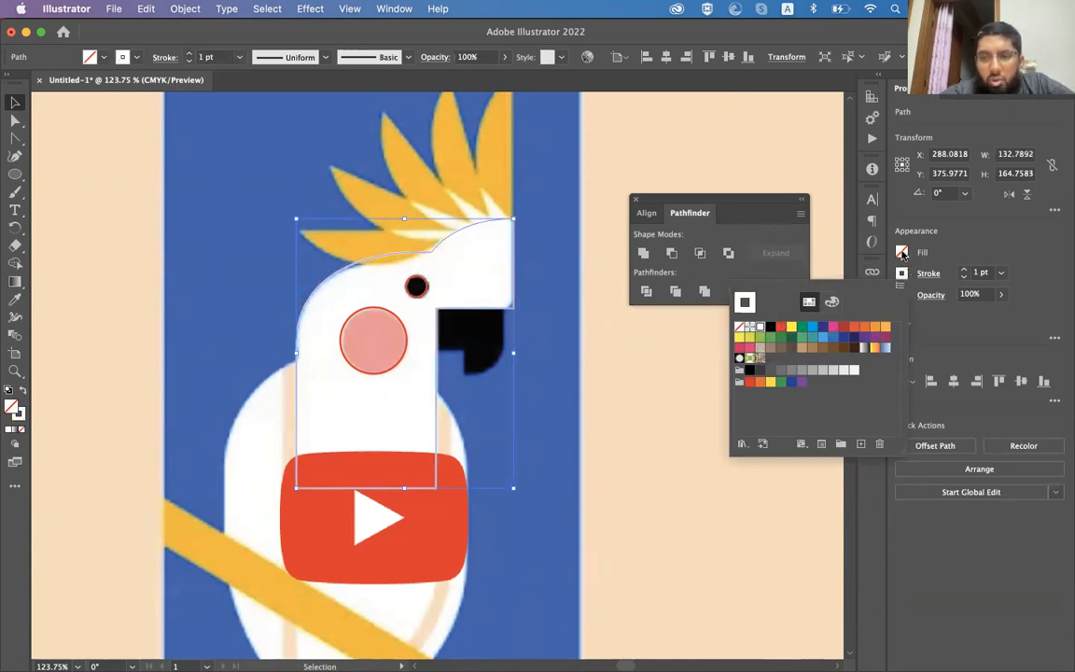
left_click(901, 252)
left_click(757, 313)
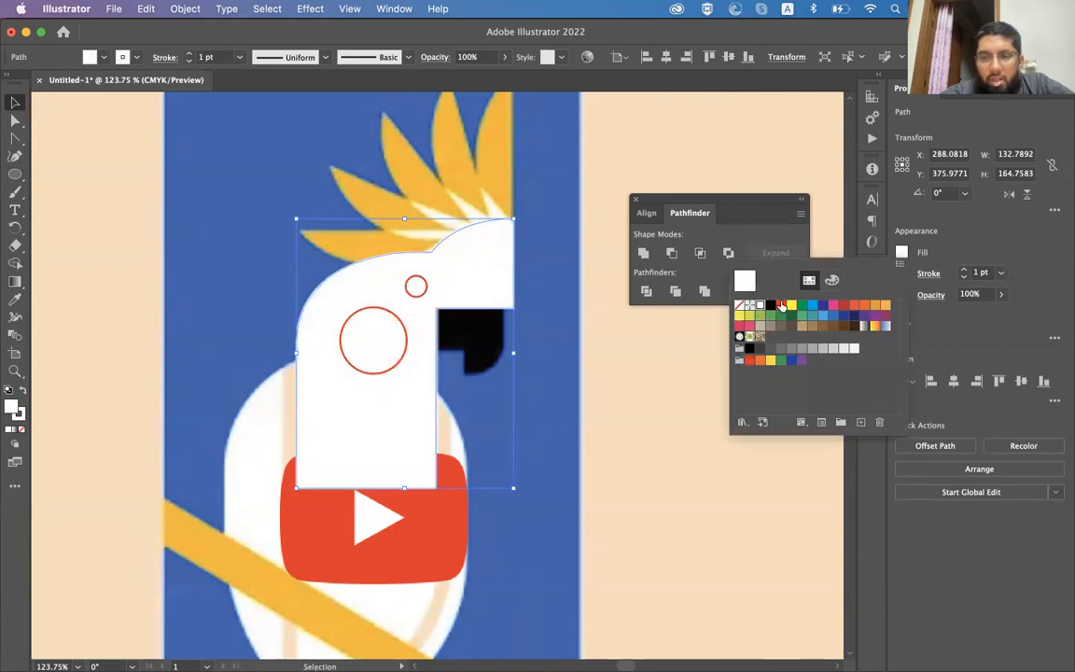
left_click(942, 249)
left_click(902, 273)
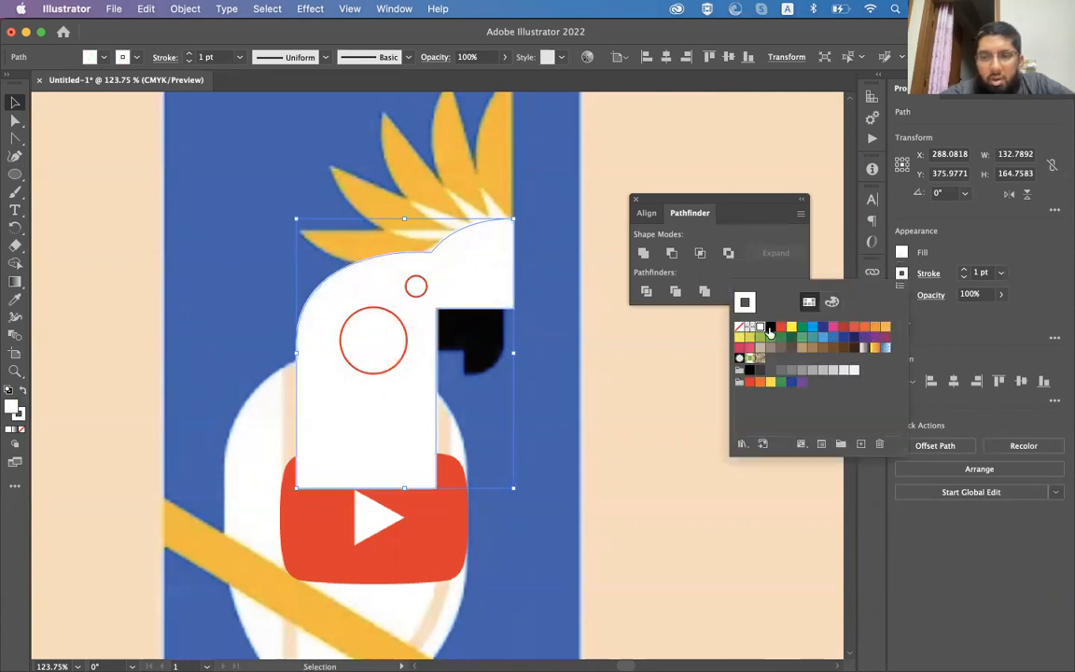
left_click(740, 327)
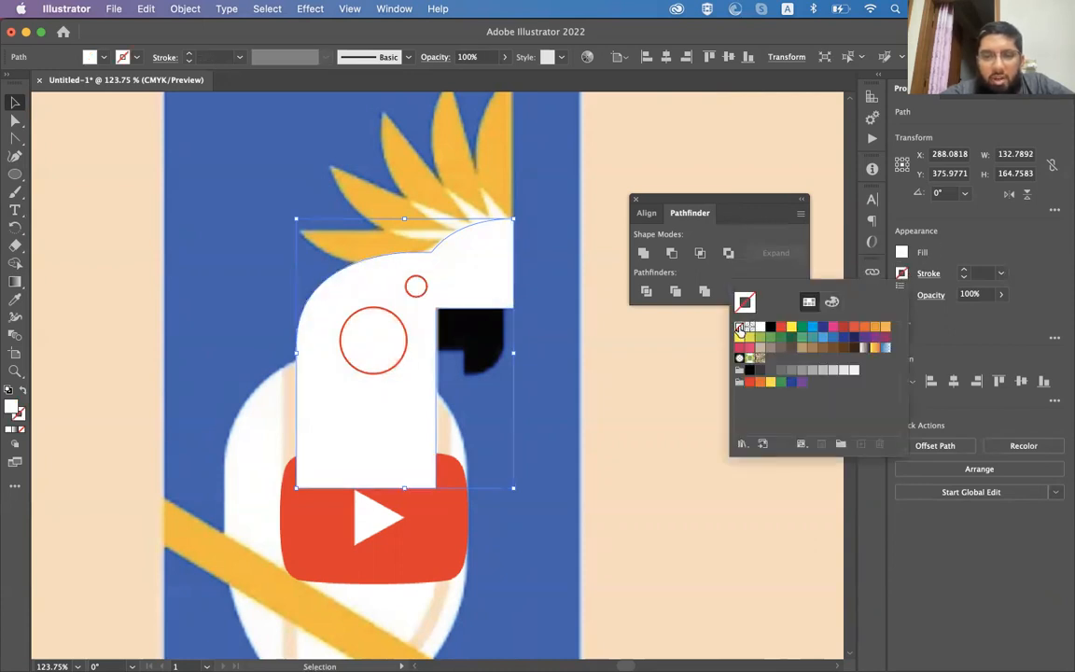
- Remove the stroke from the cheek circle
left_click(401, 362)
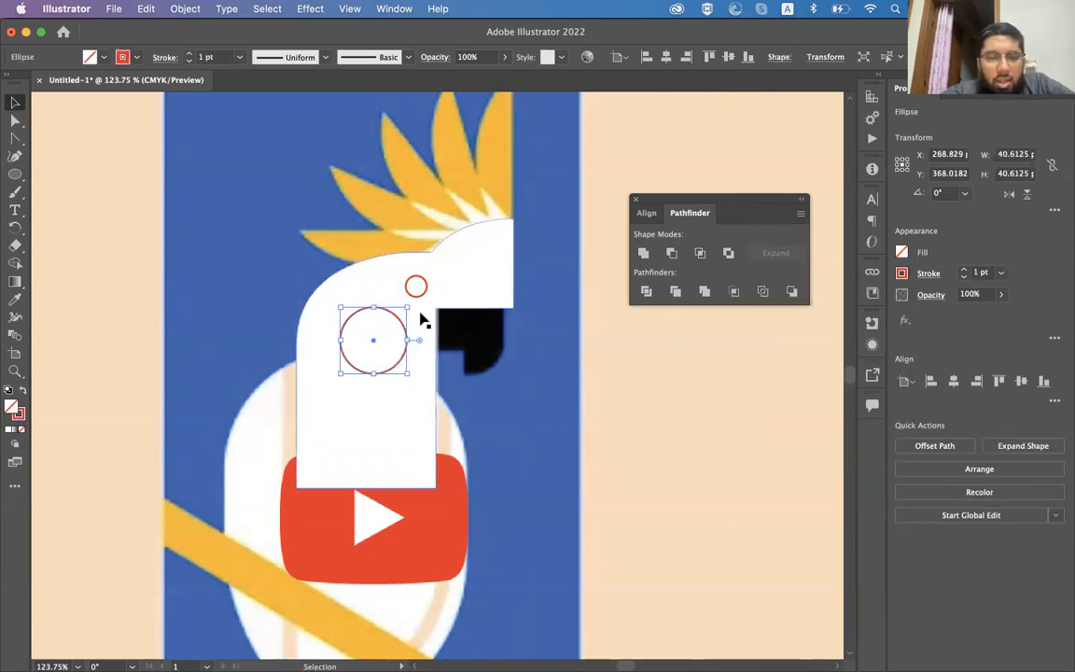
left_click(902, 271)
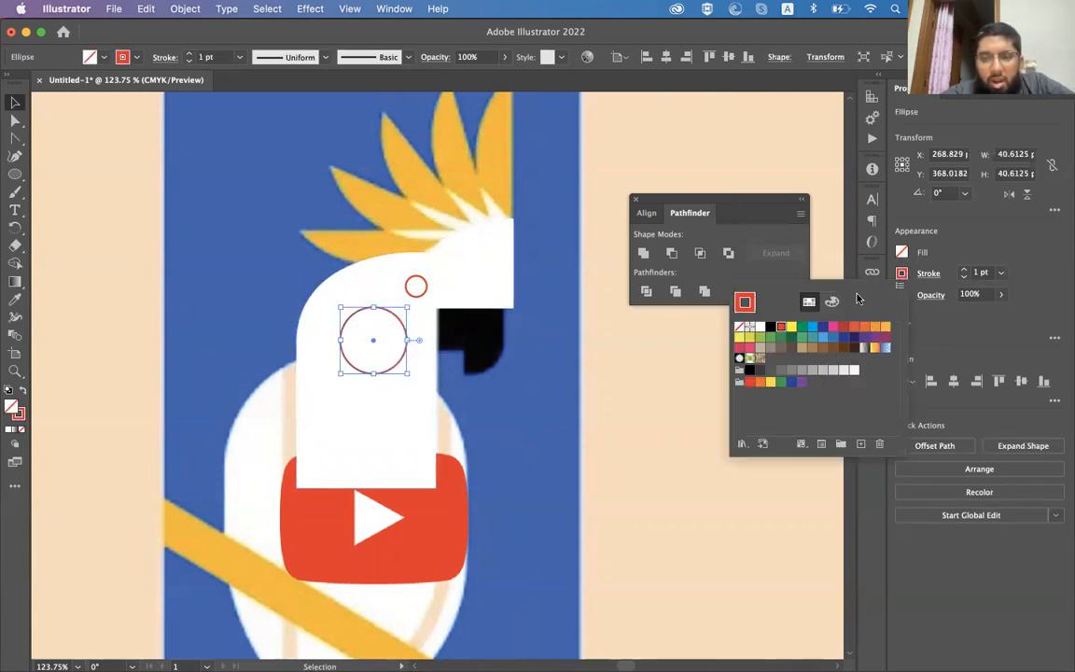
left_click(740, 328)
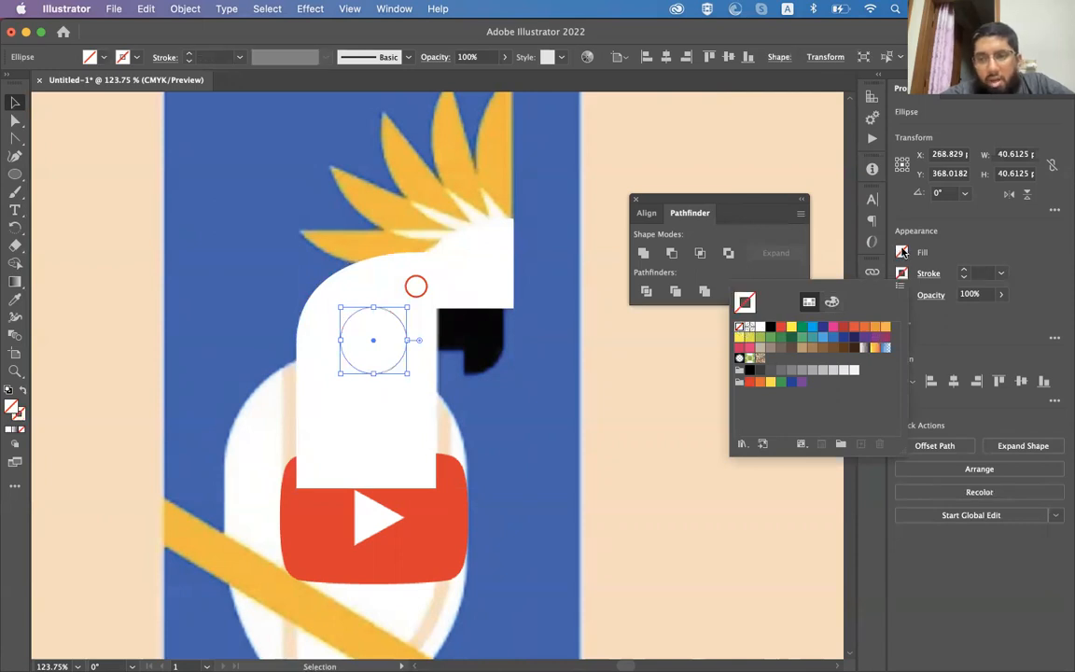
- Fill the cheek circle with teal, setting the CMYK mix to C 90, M 0, Y 34, K 0
left_click(902, 251)
left_click(902, 252)
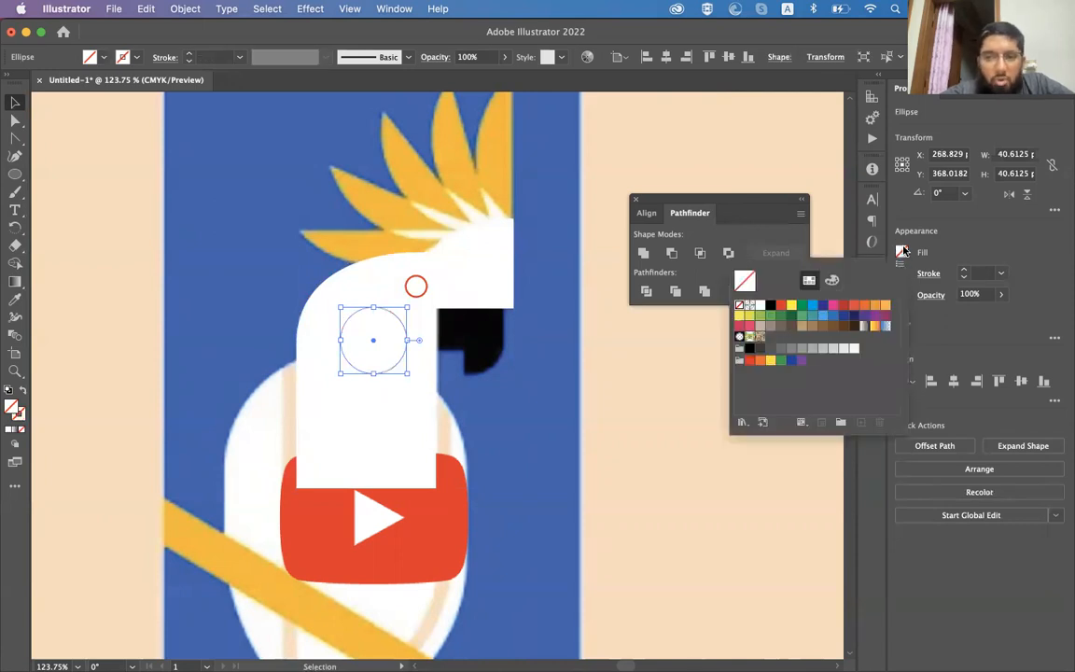
left_click(815, 318)
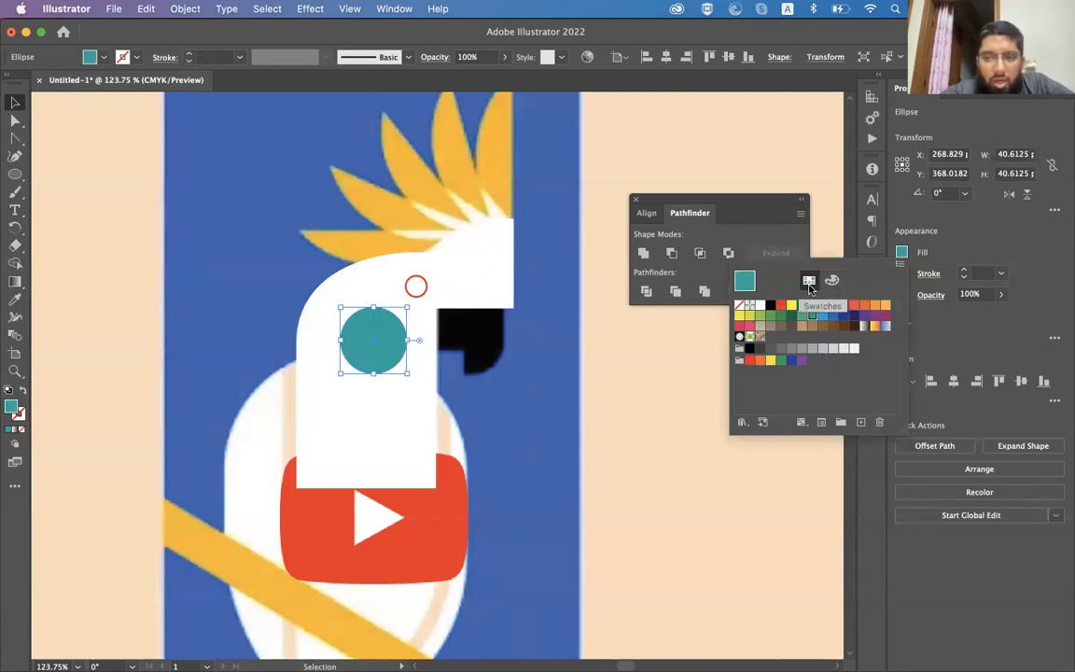
left_click(831, 280)
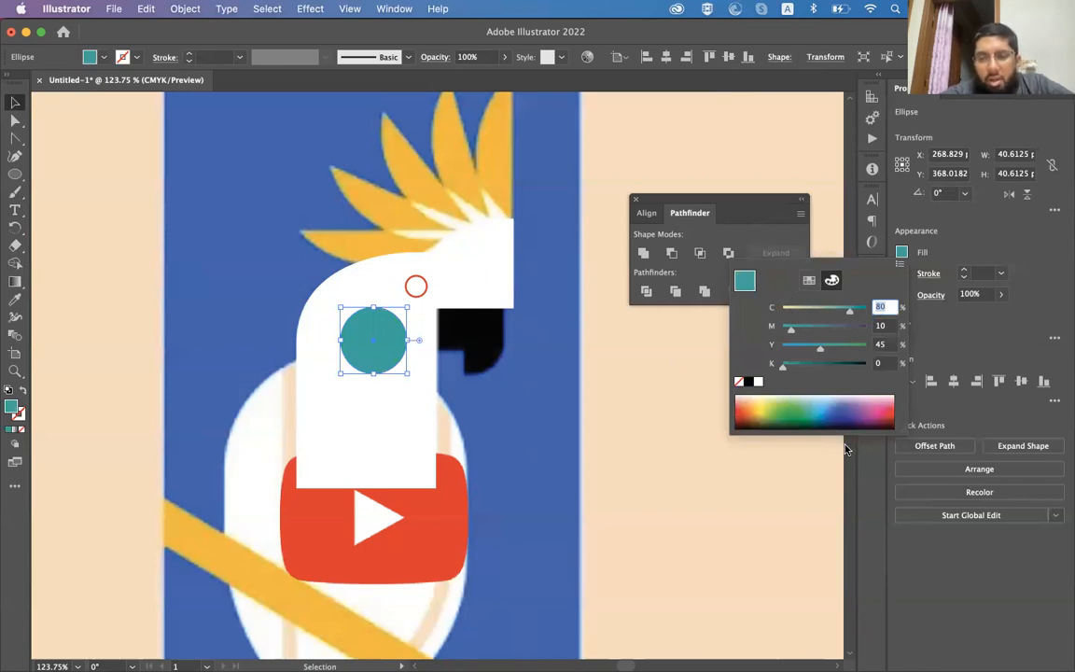
mouse_move(821, 350)
left_mouse_down()
mouse_move(851, 351)
mouse_move(867, 312)
mouse_move(811, 349)
left_mouse_up()
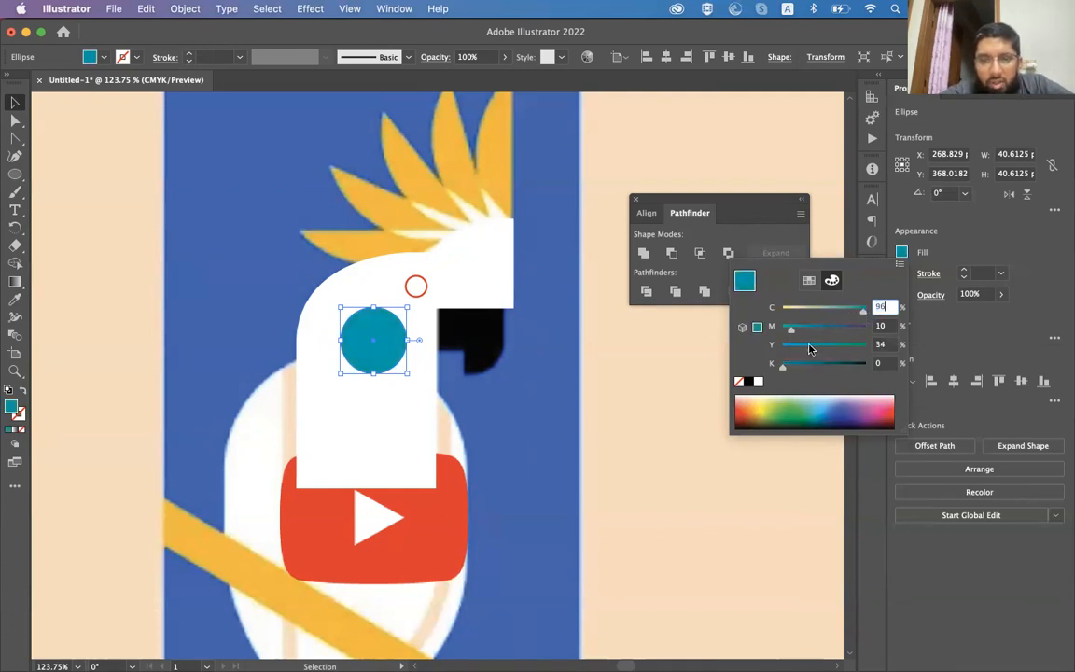
left_click(830, 312)
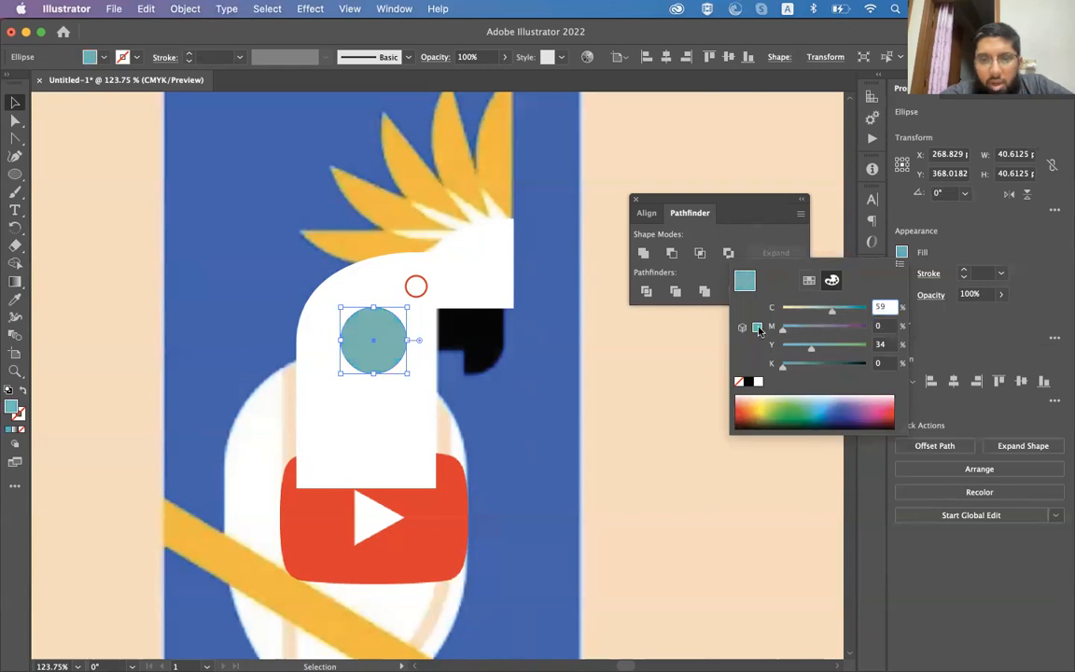
left_click_drag(833, 316, 856, 313)
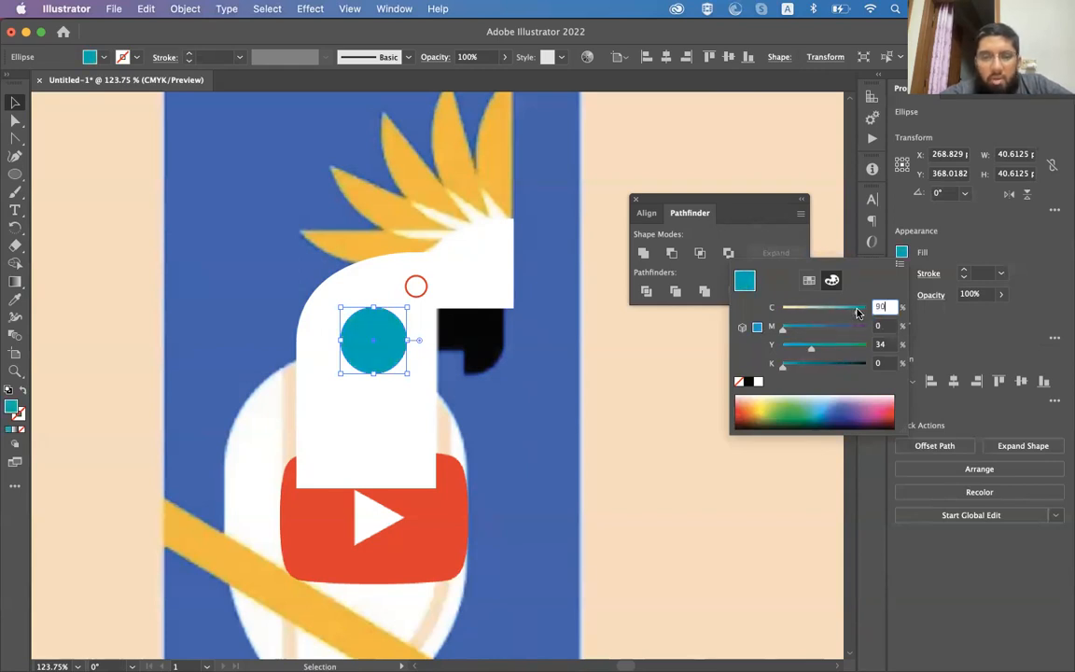
- Remove the stroke from the small eye circle
left_click(424, 291)
left_click(421, 287)
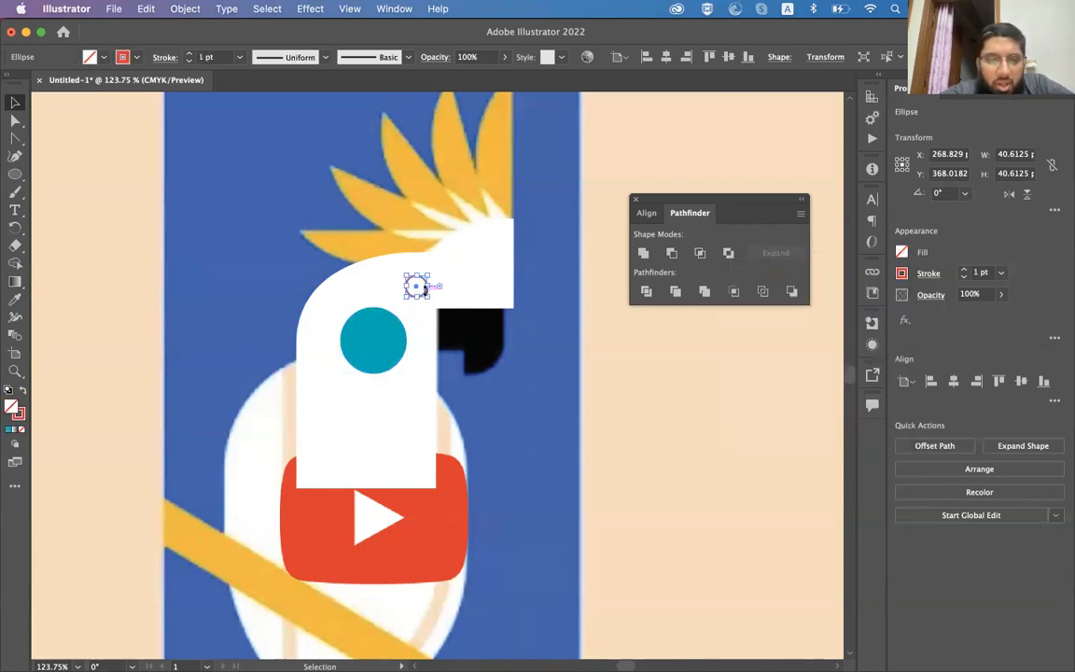
left_click(902, 273)
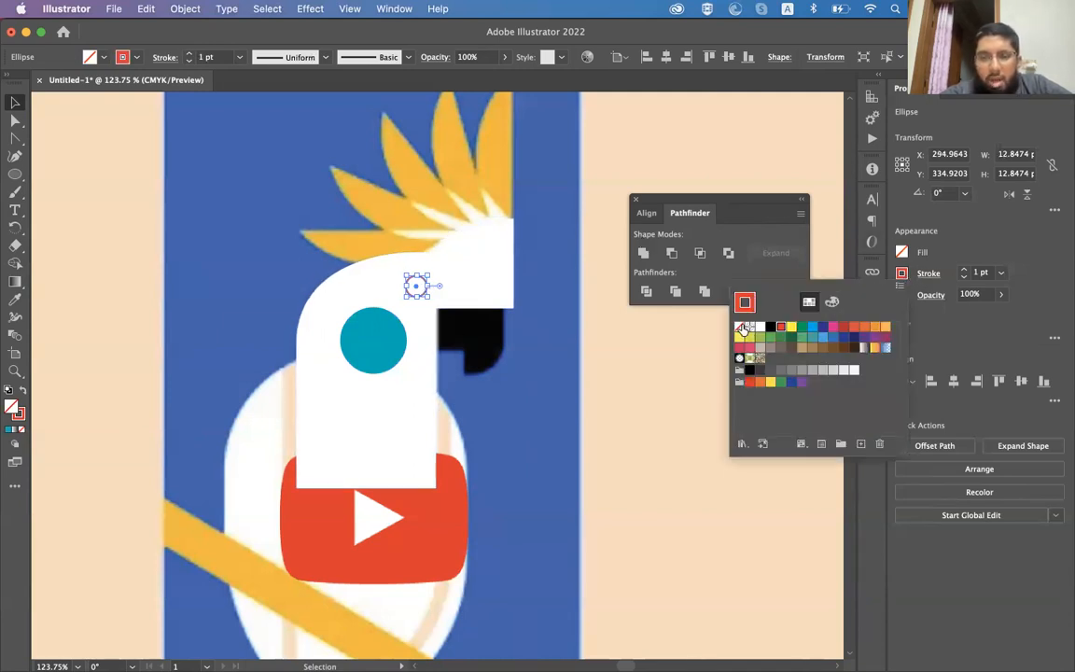
left_click(741, 327)
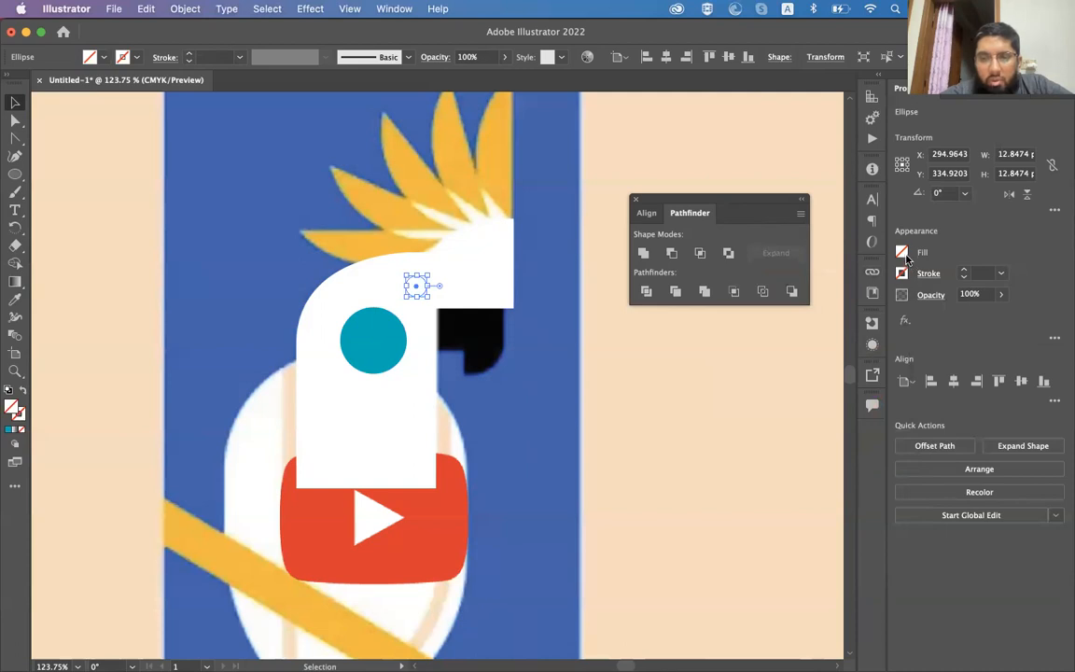
- Try black for the eye circle's fill, and settle on a purple picked from the colour spectrum
left_click(903, 255)
left_click(748, 381)
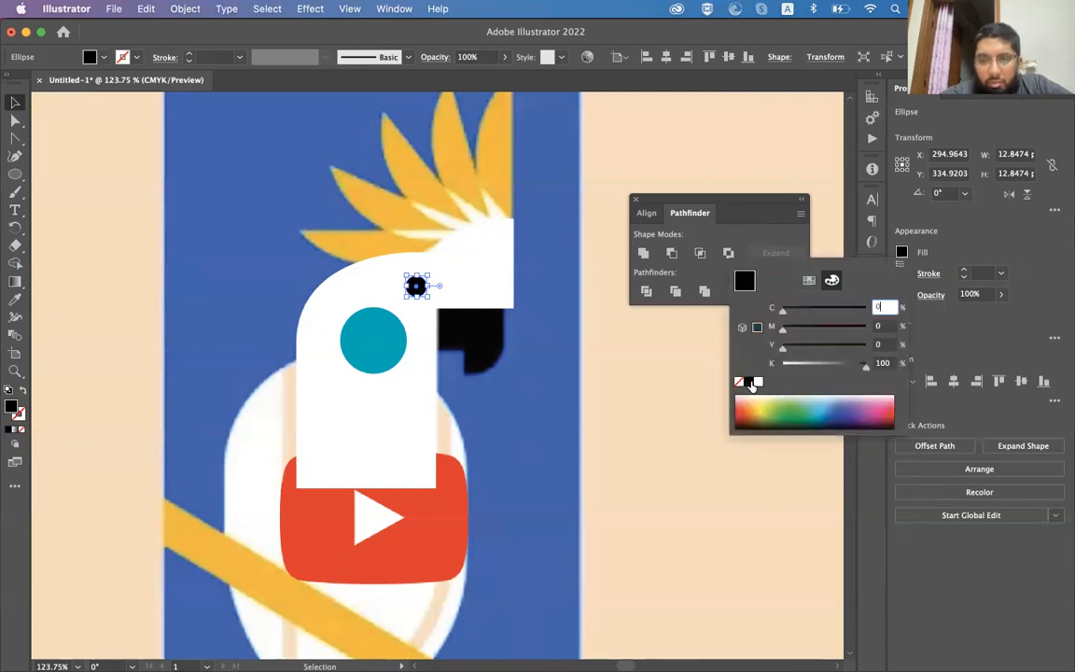
left_click(780, 397)
left_click(793, 412)
left_click(831, 411)
left_click(871, 406)
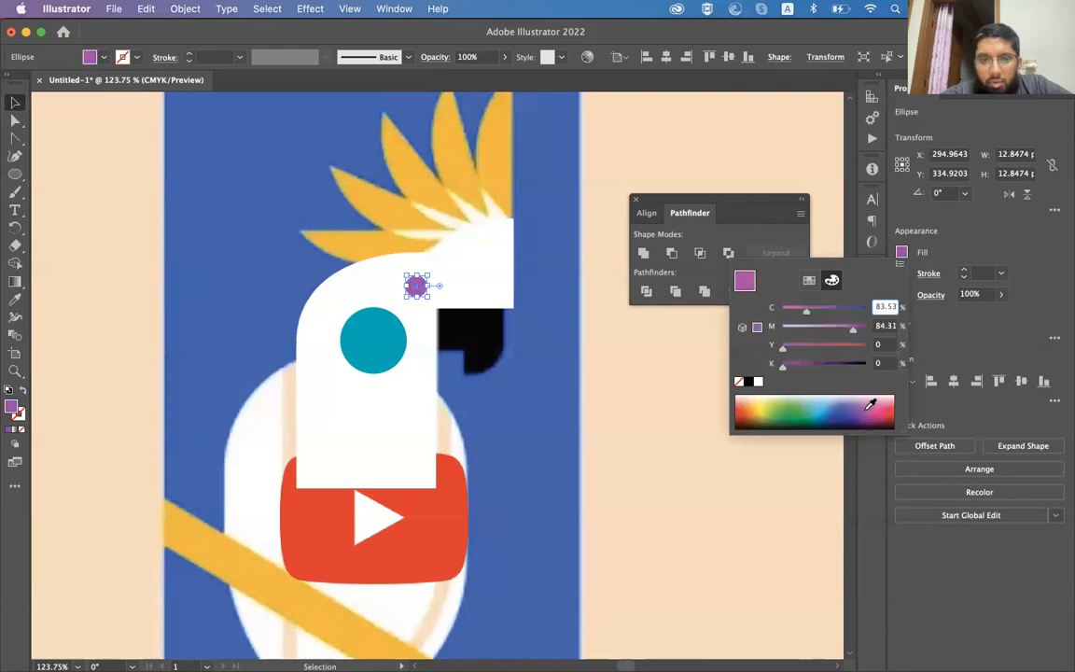
- Select the white head outline with its cheek and eye circles and move them together off the reference cockatoo, into the empty space beside it
left_click(492, 354)
left_click(402, 396)
scroll(402, 397, "left", 1)
scroll(402, 396, "down", 1)
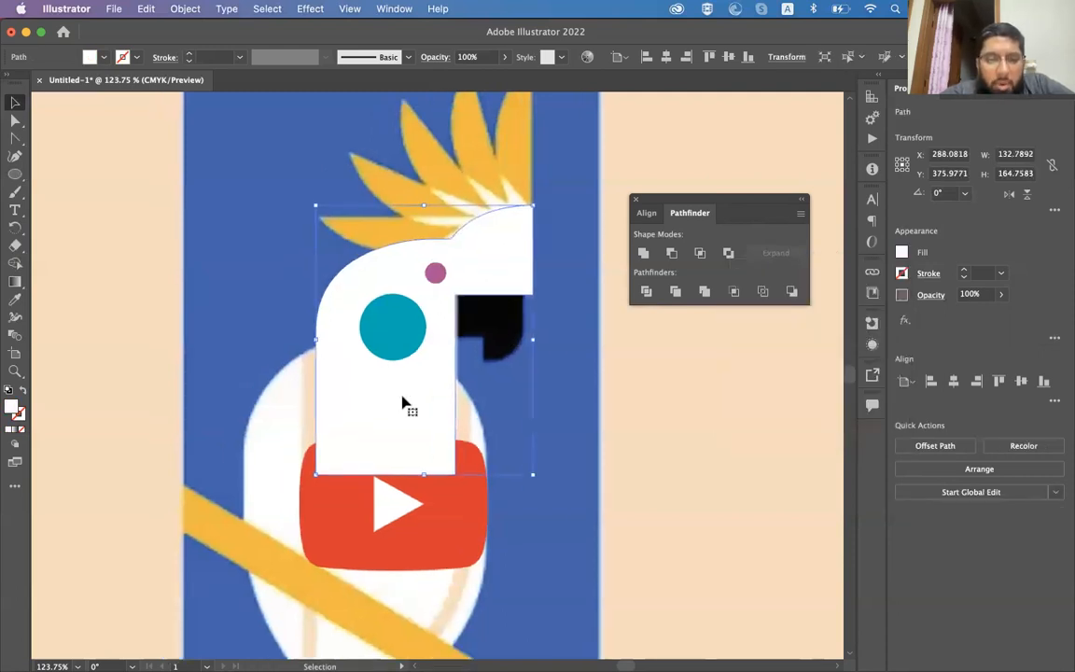
scroll(402, 401, "down", 1)
scroll(402, 401, "left", 1)
left_click(422, 288)
left_click(470, 233, "shift")
left_click(544, 233, "shift")
left_click_drag(547, 232, 105, 229)
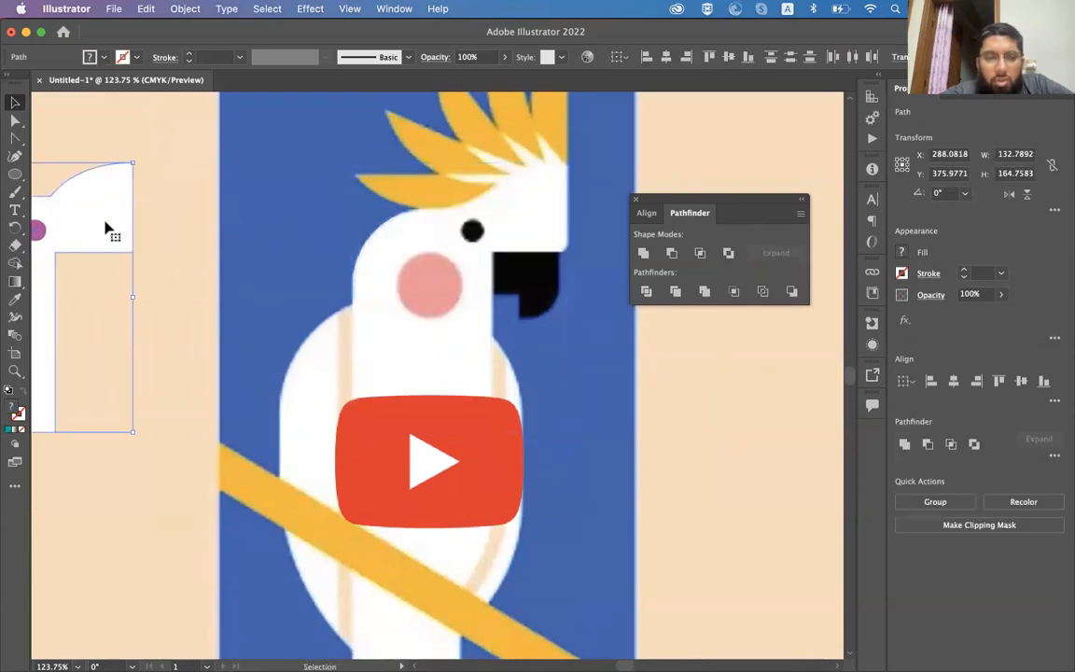
- Trace the cockatoo's tallest crest feather, directly above the forehead, with the Pen tool as a closed teal shape about 21 by 88 pt
left_click(518, 240)
scroll(515, 236, "up", 1)
scroll(516, 236, "left", 1)
scroll(516, 235, "up", 2)
scroll(516, 236, "right", 2)
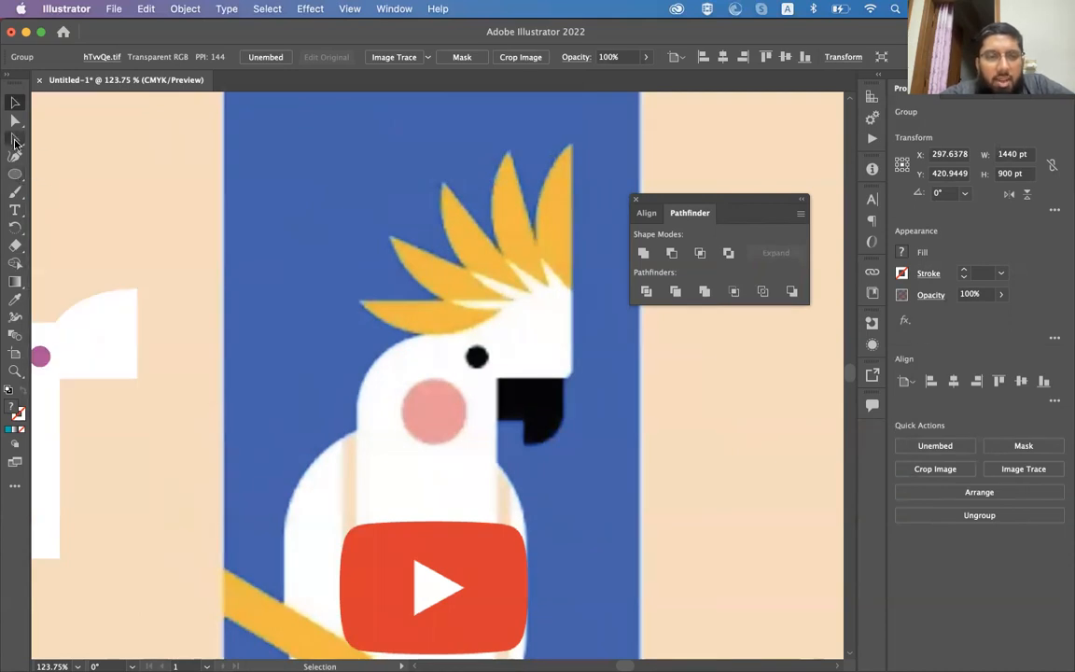
left_click_drag(14, 140, 83, 138)
left_click(571, 148)
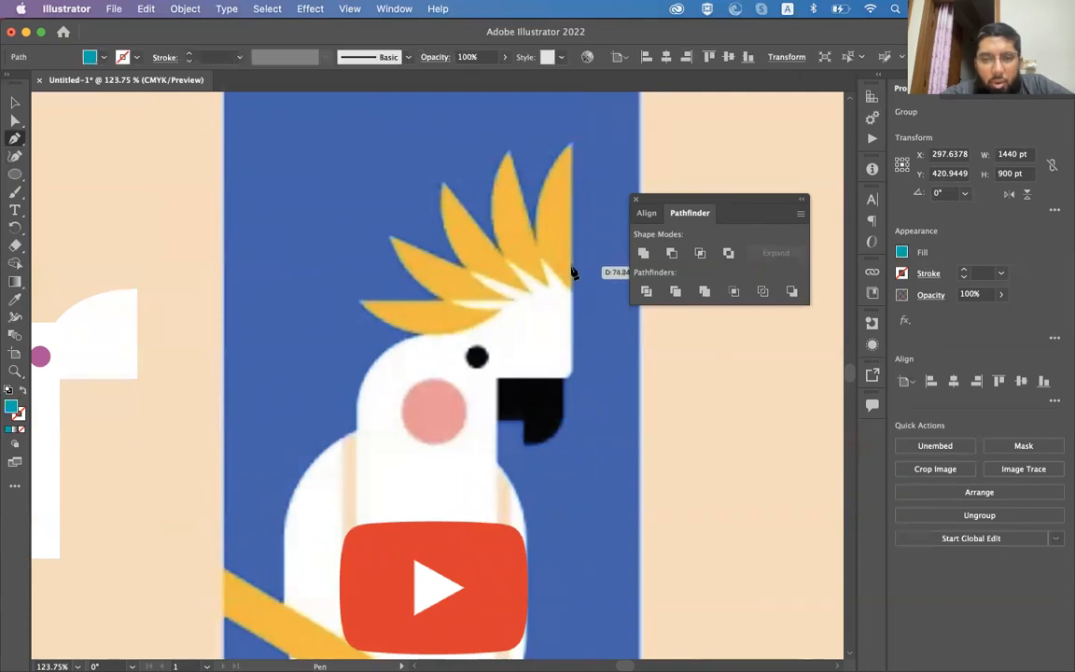
left_click_drag(572, 229, 574, 147)
scroll(653, 103, "up", 5)
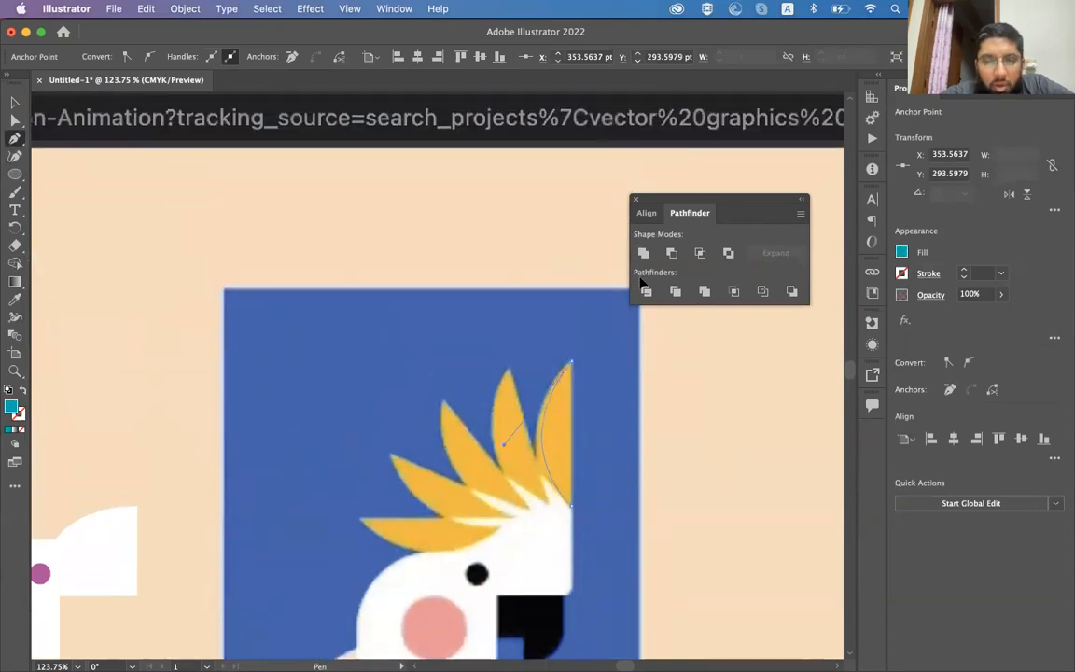
left_click(571, 361)
scroll(598, 378, "down", 3)
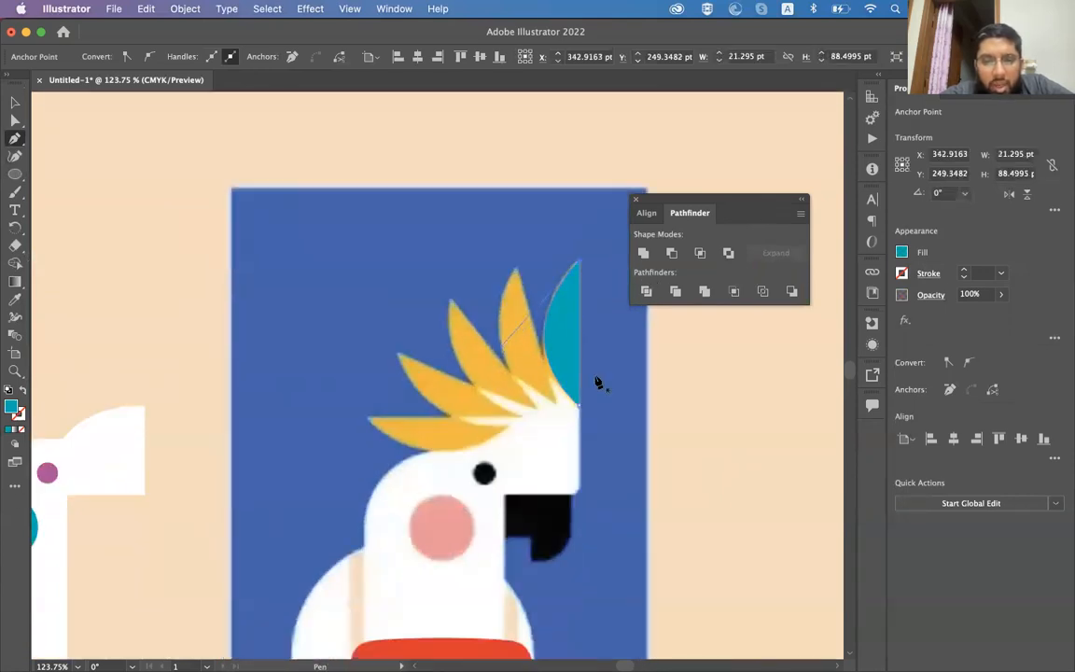
key("v")
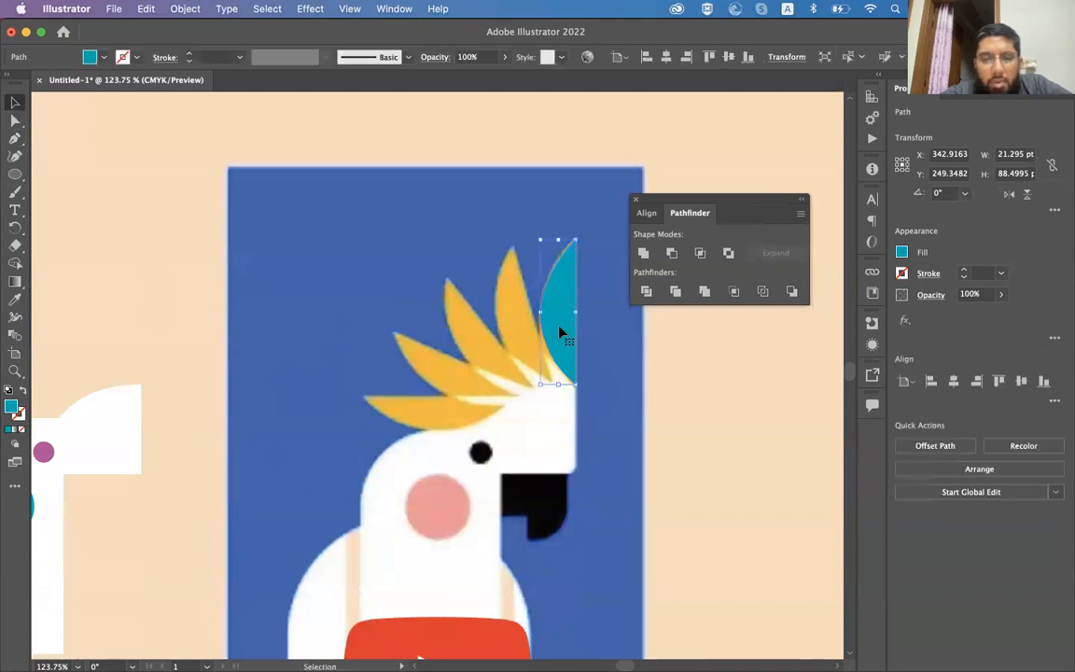
- Duplicate the teal feather and rotate the copies to cover the cockatoo's four remaining crest feathers
left_click_drag(549, 341, 449, 389)
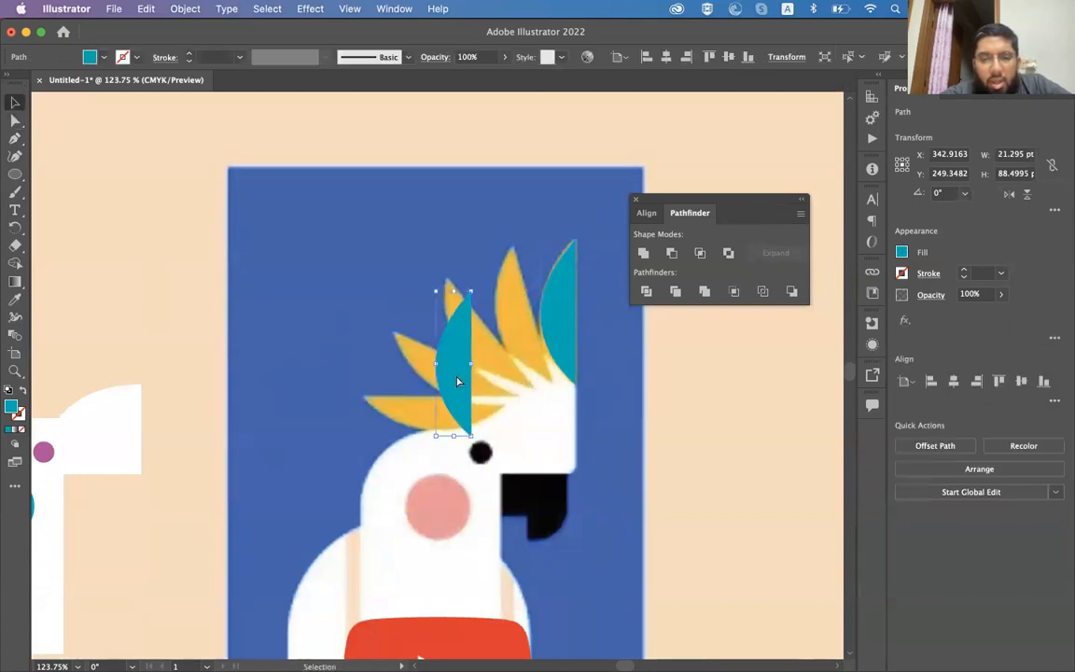
left_click_drag(470, 445, 556, 371)
left_click_drag(481, 387, 539, 402)
left_click_drag(501, 369, 547, 345)
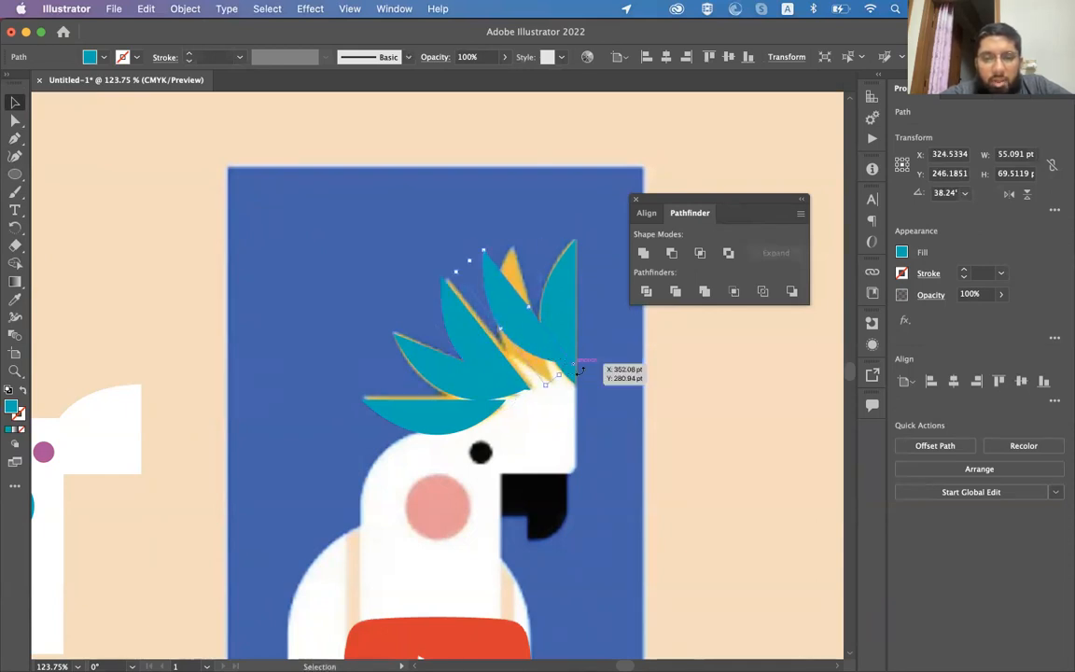
left_click_drag(578, 368, 552, 378)
key("super+z")
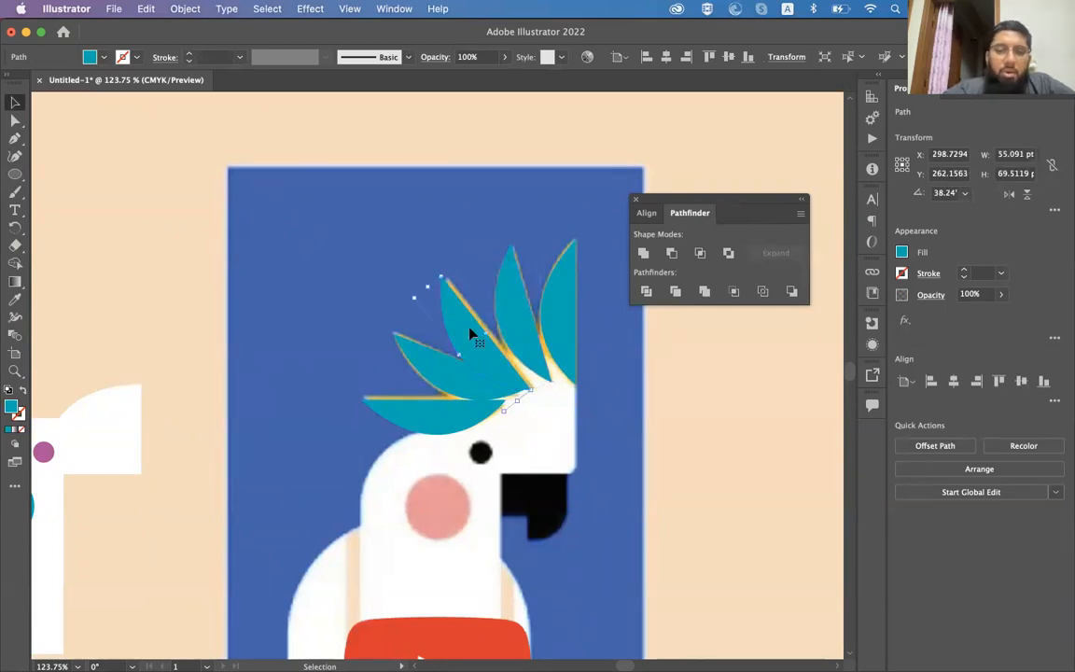
key("super+z")
- Select all five teal crest feathers and move them from the reference onto the traced white head
left_click(523, 313)
left_click(561, 311, "shift")
left_click(466, 339, "shift")
left_click(434, 418, "shift")
scroll(432, 424, "left", 5)
scroll(432, 424, "down", 2)
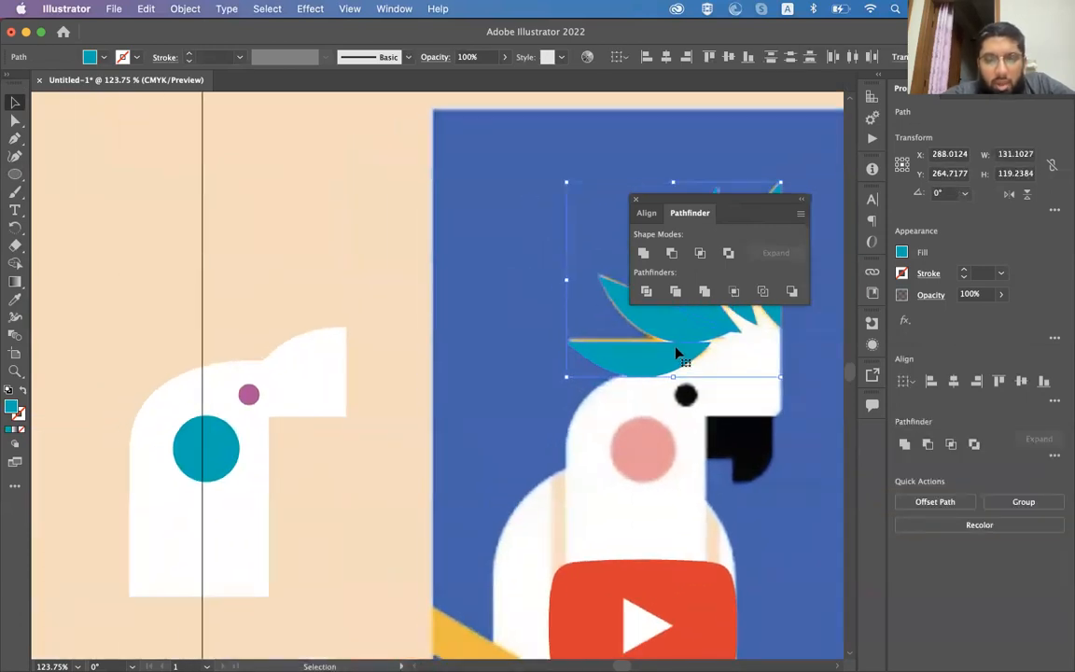
scroll(675, 352, "right", 3)
left_click_drag(603, 329, 169, 365)
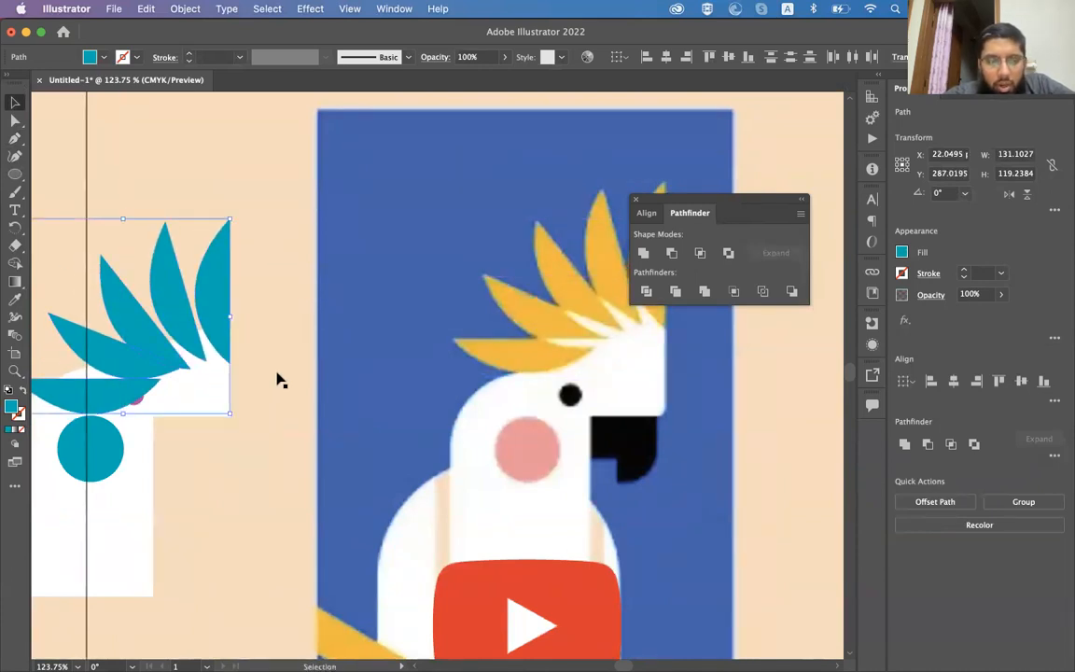
- Raise the teal crest on the traced head and fine-tune its height by nudging it 5 pt down
scroll(276, 379, "left", 3)
scroll(280, 378, "right", 2)
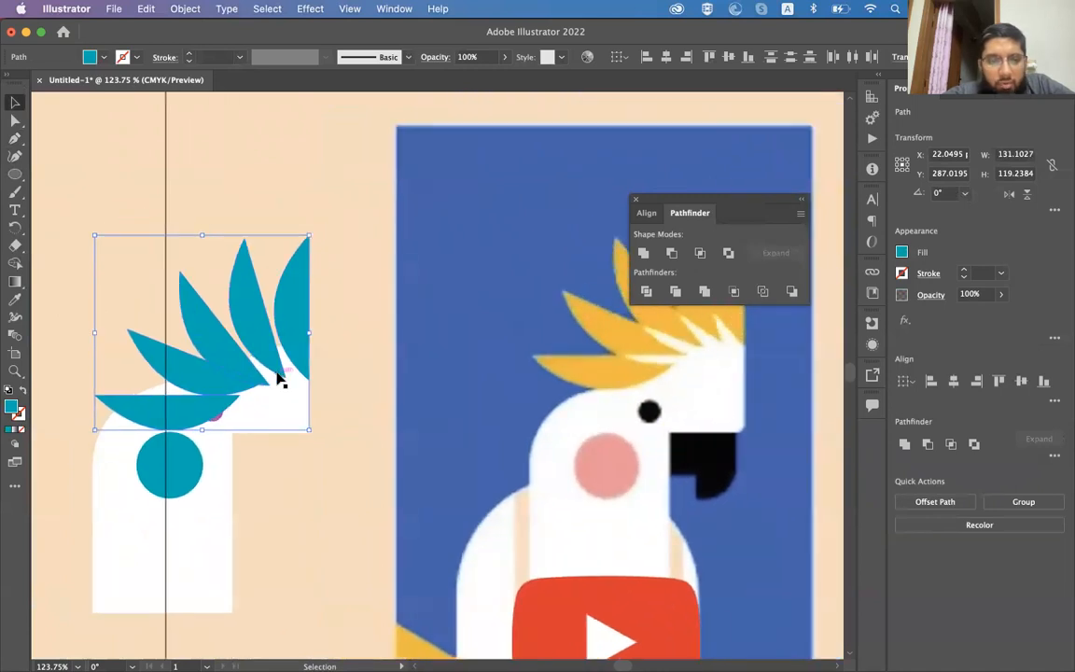
left_click_drag(295, 360, 289, 333)
scroll(289, 333, "down", 2)
scroll(289, 333, "right", 5)
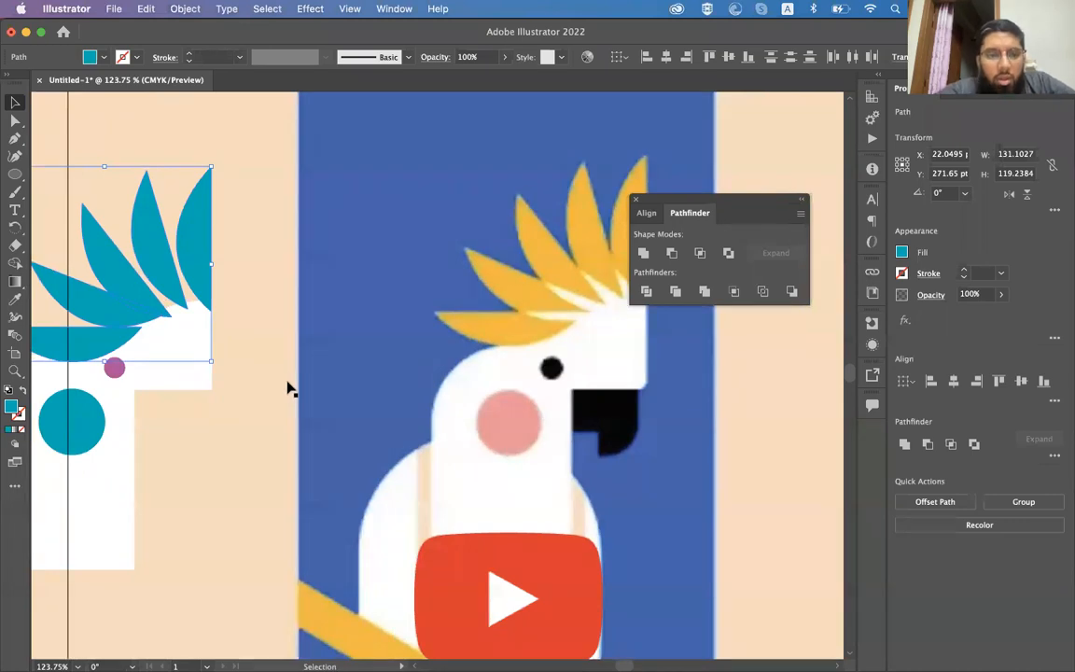
scroll(288, 390, "left", 5)
mouse_move(313, 359)
left_mouse_down()
mouse_move(315, 333)
mouse_move(314, 355)
left_mouse_up()
key("Down")
key("Down")
key("Down")
key("Down")
key("Down")
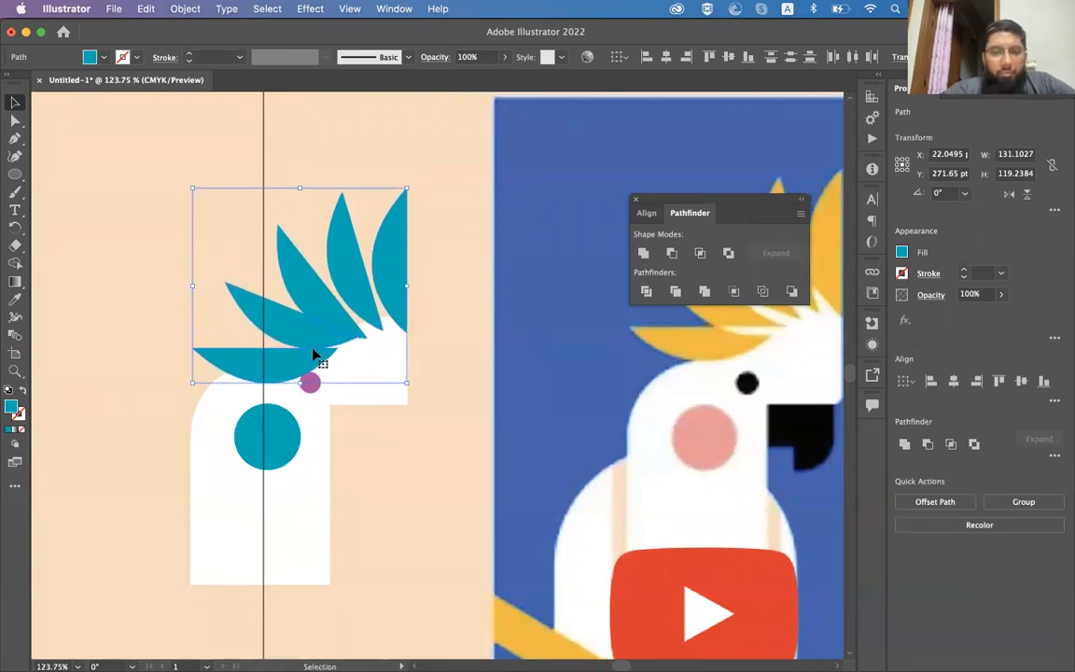
- Compare the traced head, crest, cheek and eye with the reference cockatoo
scroll(459, 432, "down", 1)
scroll(457, 432, "right", 10)
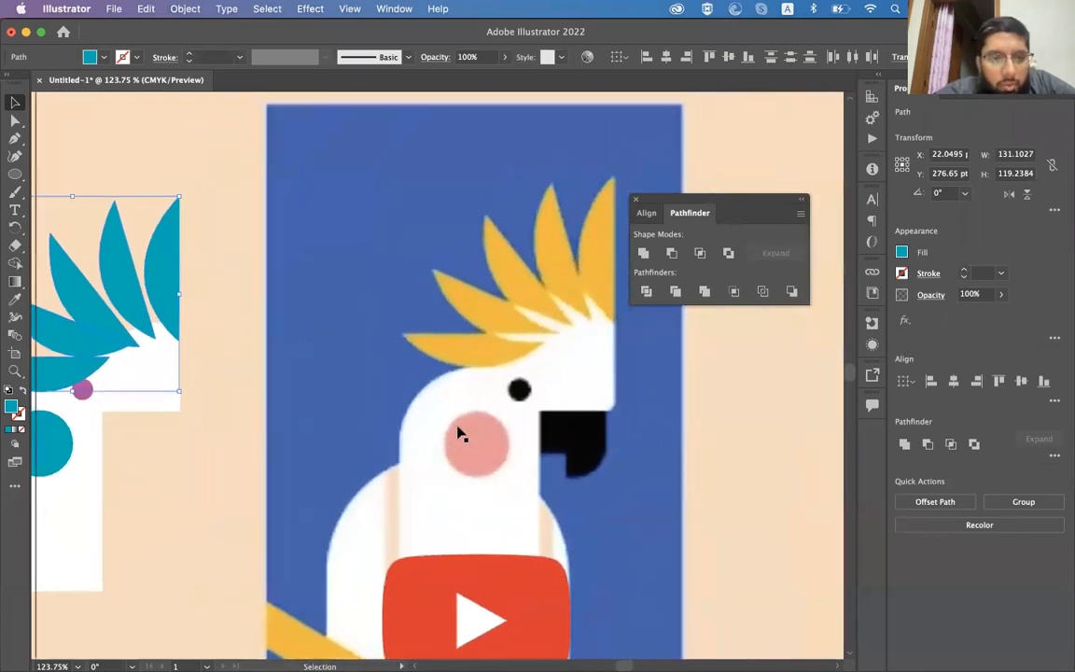
scroll(457, 432, "left", 3)
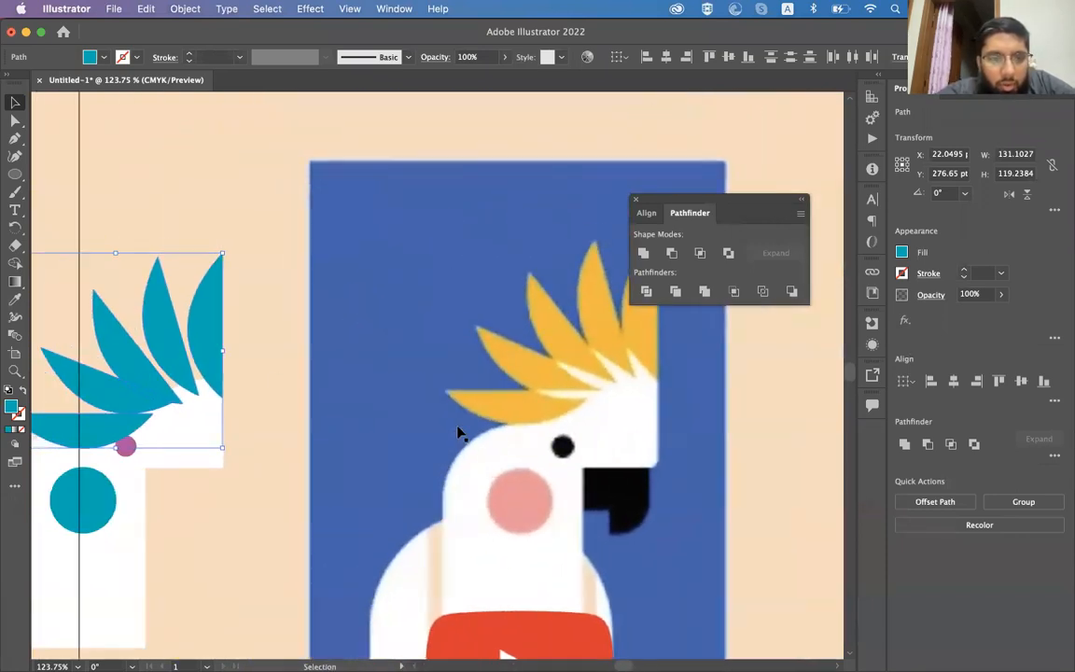
left_click(254, 340)
left_click(177, 336)
left_click(290, 438)
scroll(292, 440, "left", 2)
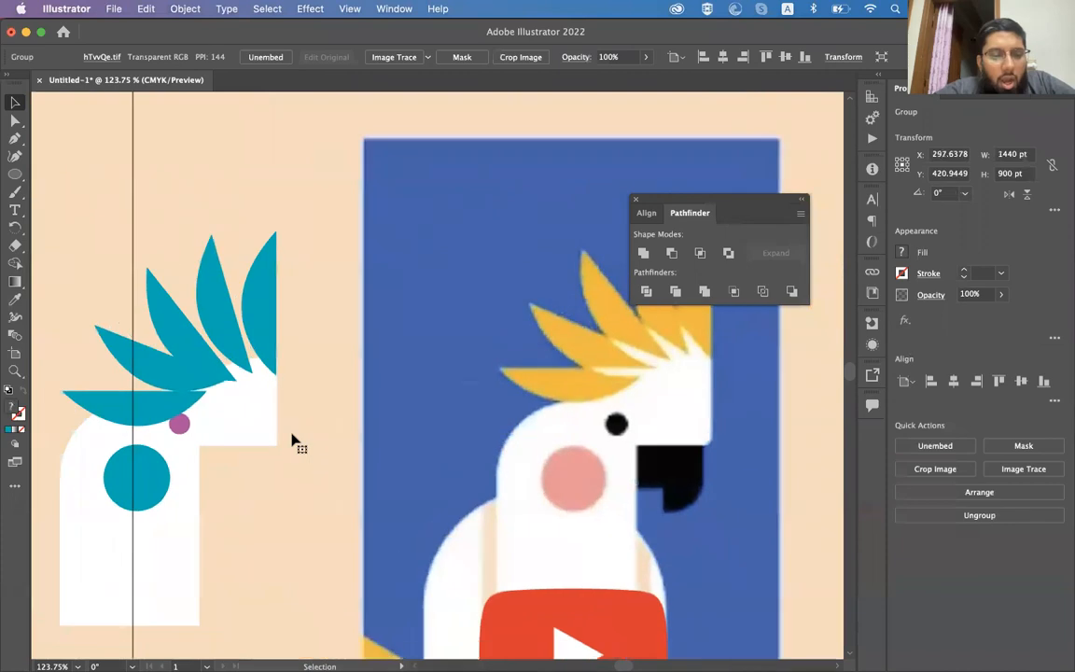
scroll(291, 440, "up", 1)
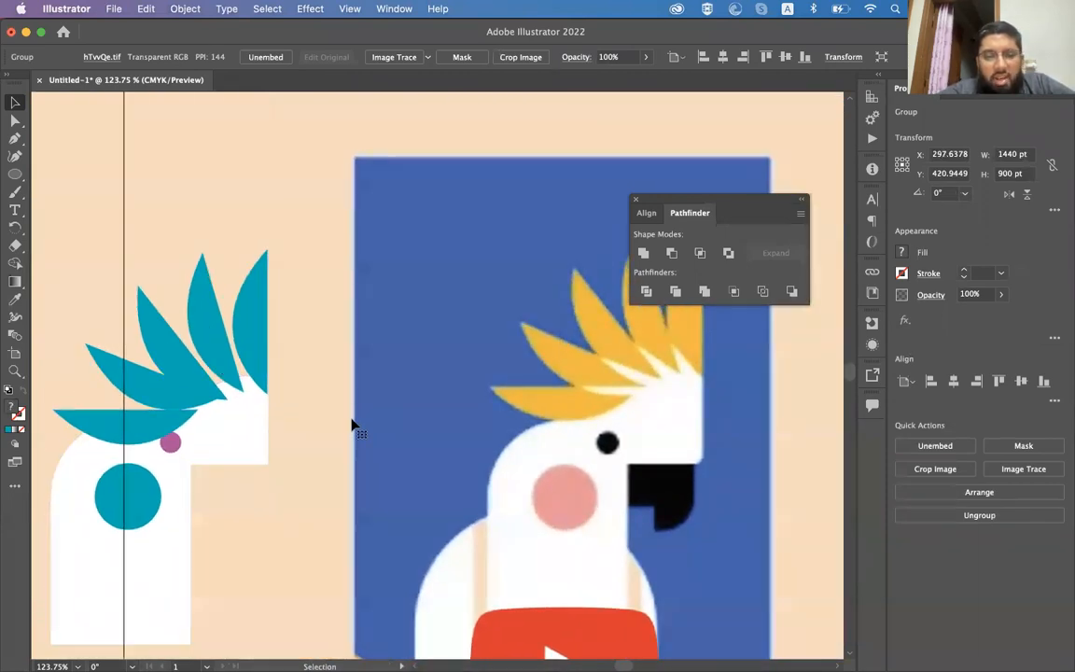
scroll(353, 426, "left", 3)
scroll(353, 426, "down", 1)
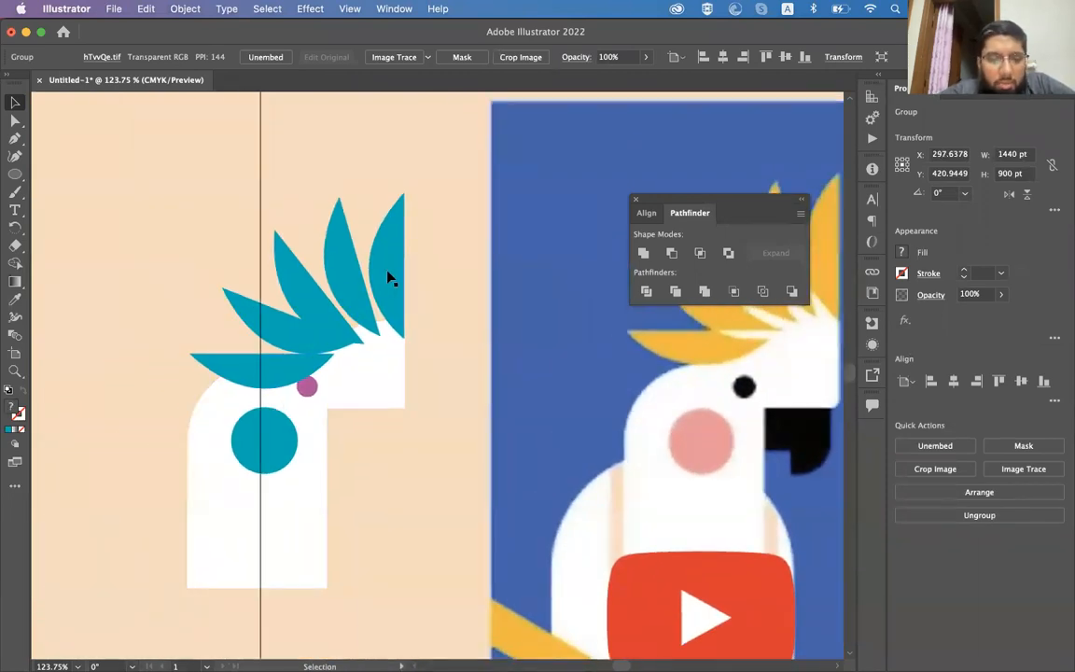
left_click(289, 434)
scroll(285, 432, "down", 5)
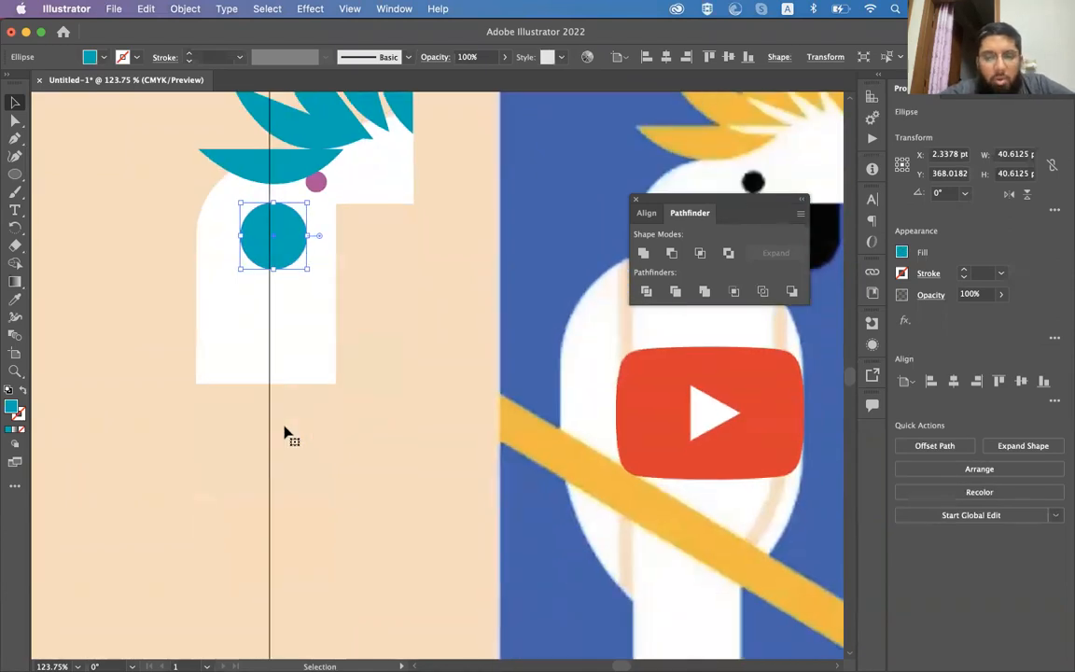
scroll(290, 434, "down", 5)
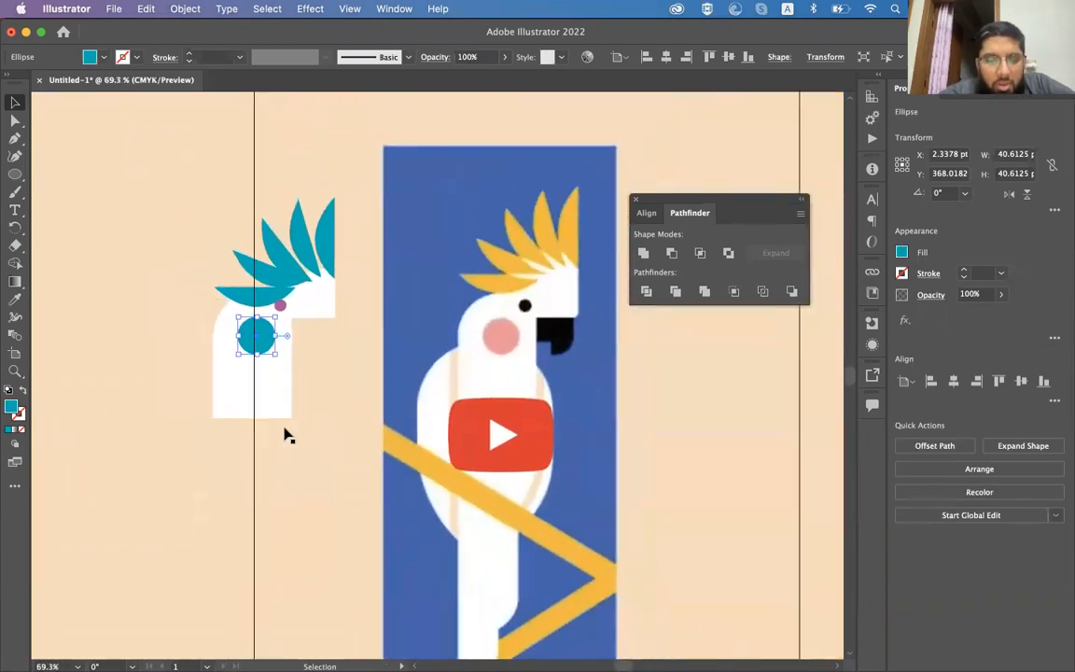
scroll(286, 434, "up", 4)
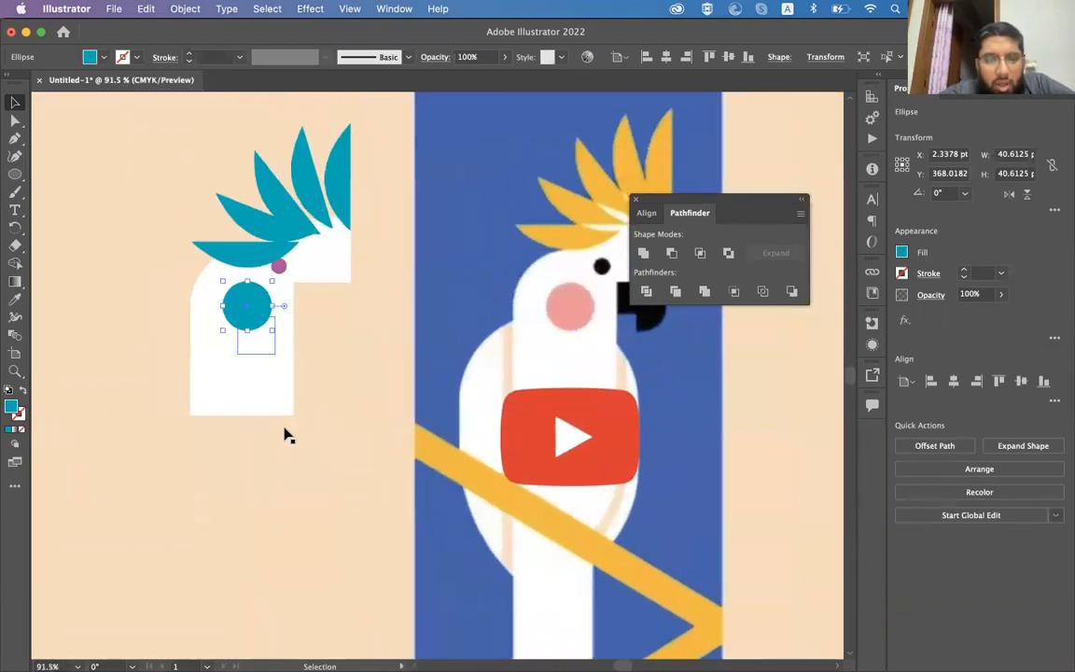
- Recolour the traced eye black and the teal cheek circle pink by sampling the reference cockatoo's colours
left_click(279, 240)
scroll(283, 238, "right", 5)
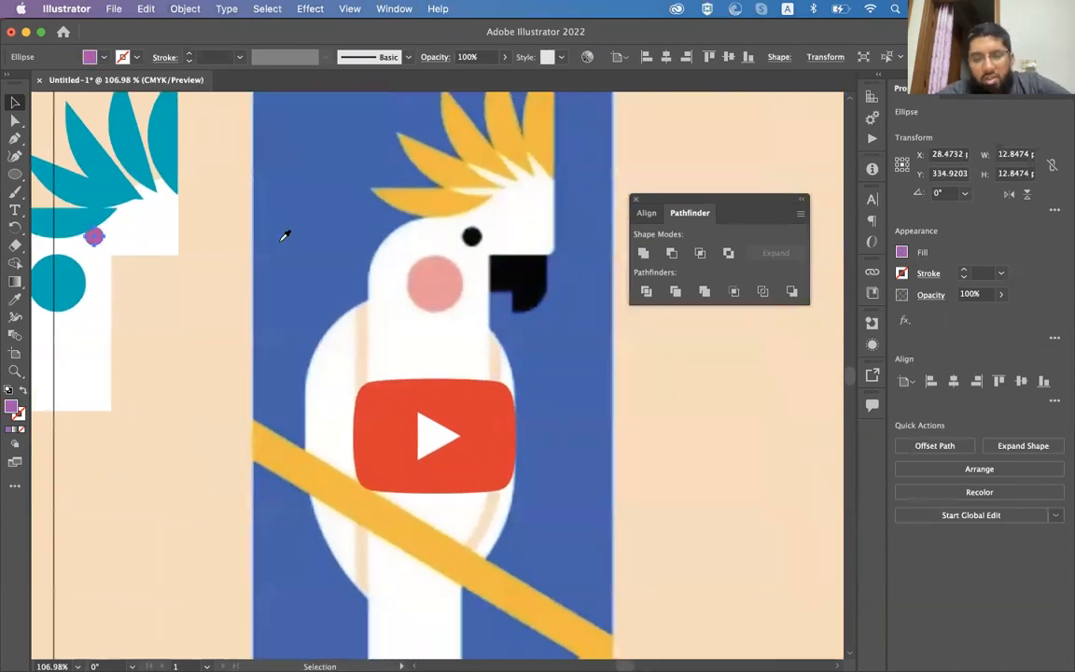
key("i")
left_click(477, 232)
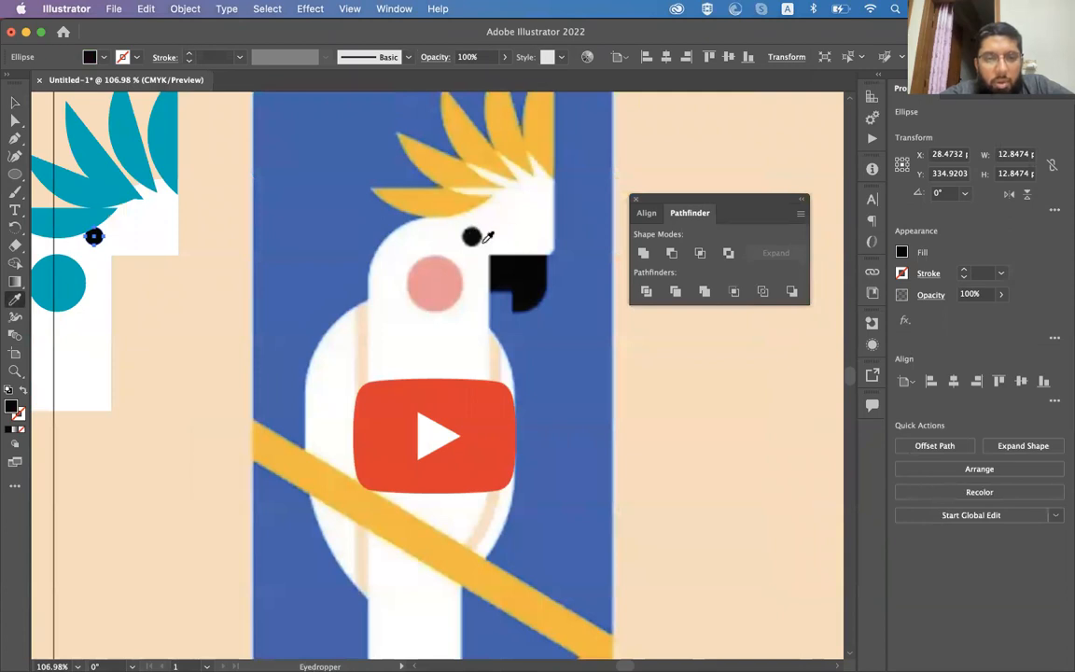
left_click(71, 283, "super")
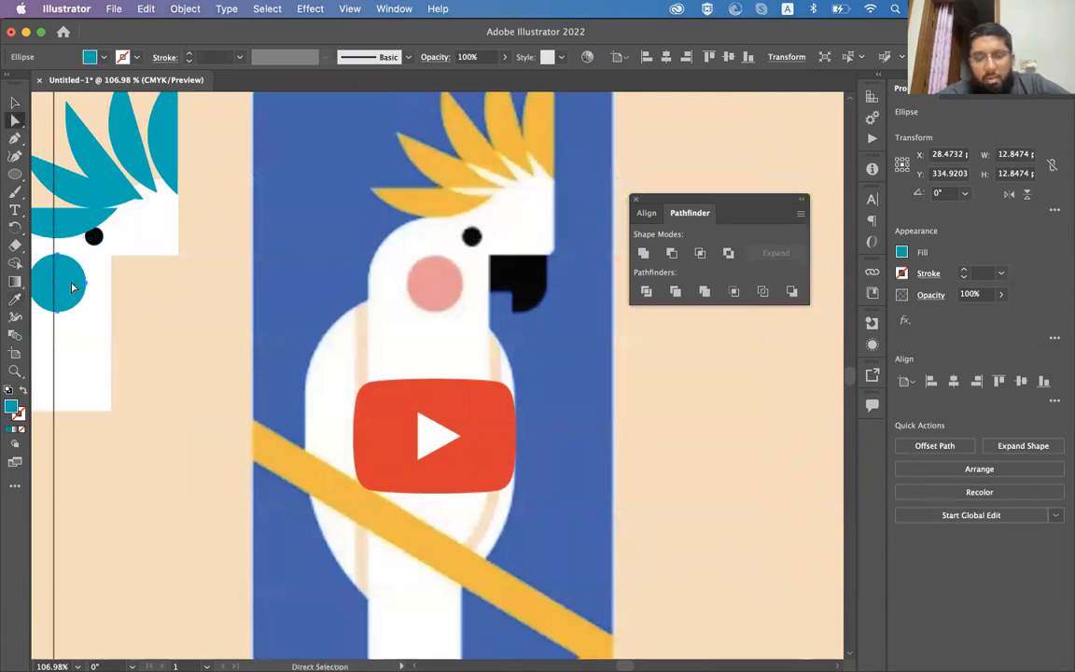
left_click(431, 280)
key("v")
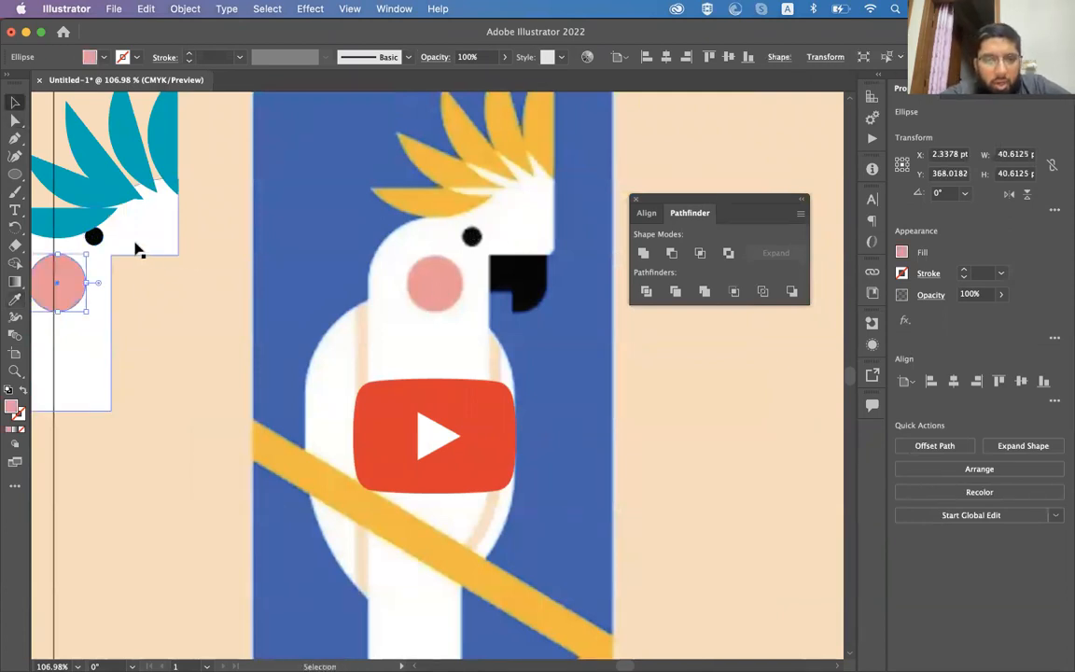
- Draw a rounded rectangle about 64 by 54 pt over the traced head for the beak and fill it with the reference beak's black
left_click(147, 240)
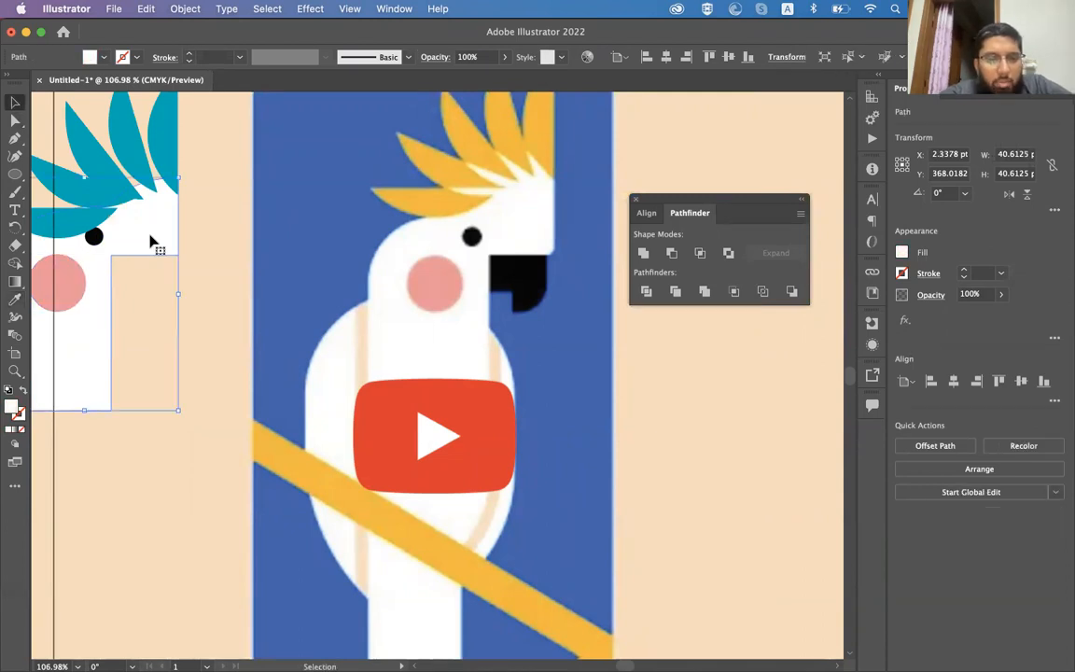
left_click_drag(15, 175, 40, 173)
left_click_drag(114, 233, 140, 269)
key("a")
key("v")
key("i")
left_click(512, 275)
key("v")
key("p")
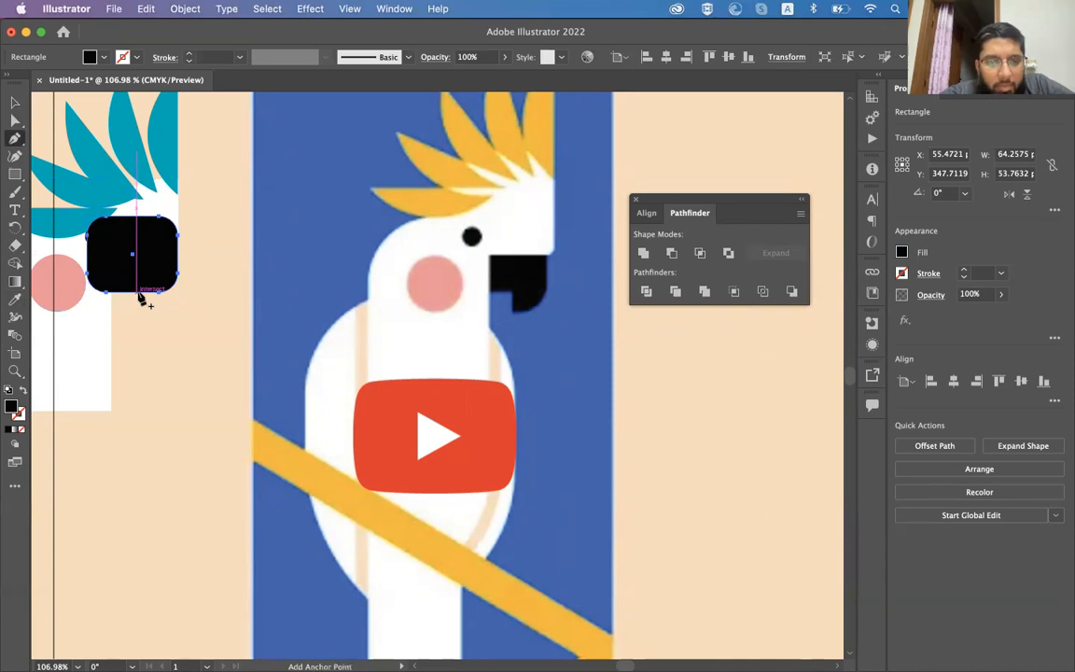
- Reshape the lower edge of the black rectangle by moving its lower-left anchor inward to leave a beak hook
key("a")
left_click(101, 289)
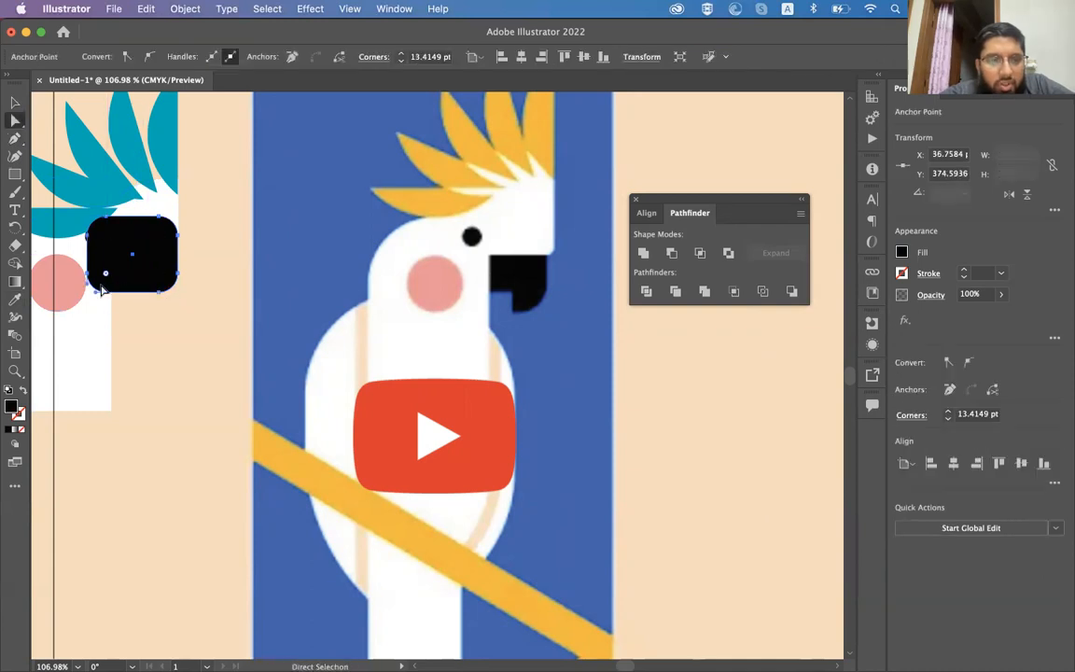
left_click_drag(106, 293, 158, 275)
key("p")
key("a")
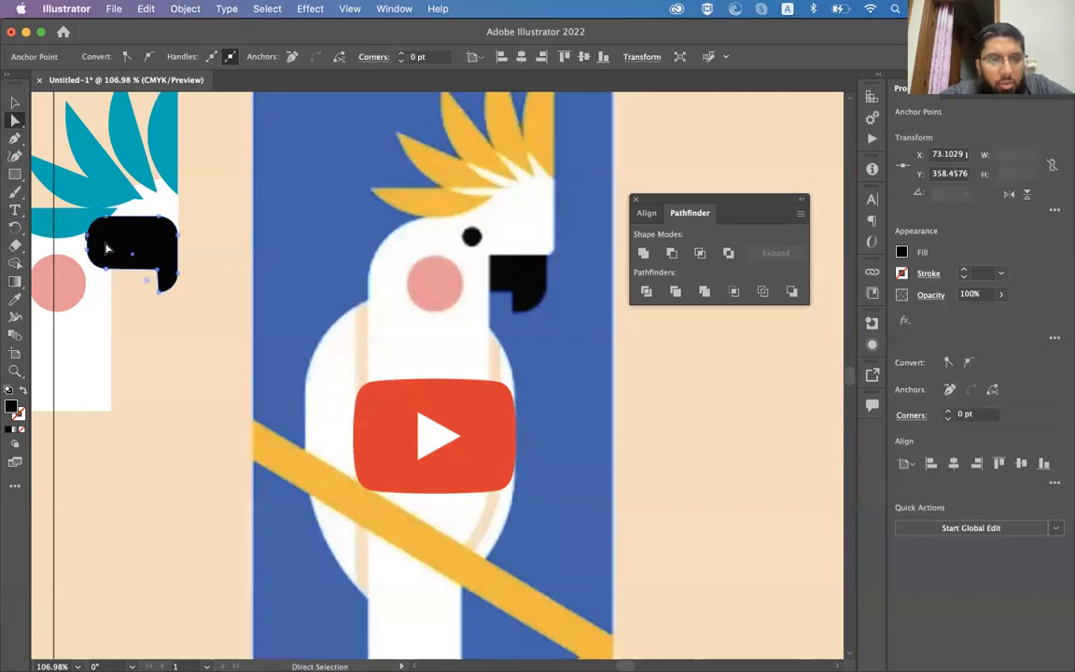
left_click(215, 278)
- Send the black beak behind the white head and lower it 15 pt so the hook hangs below the head
key("v")
left_click(148, 247)
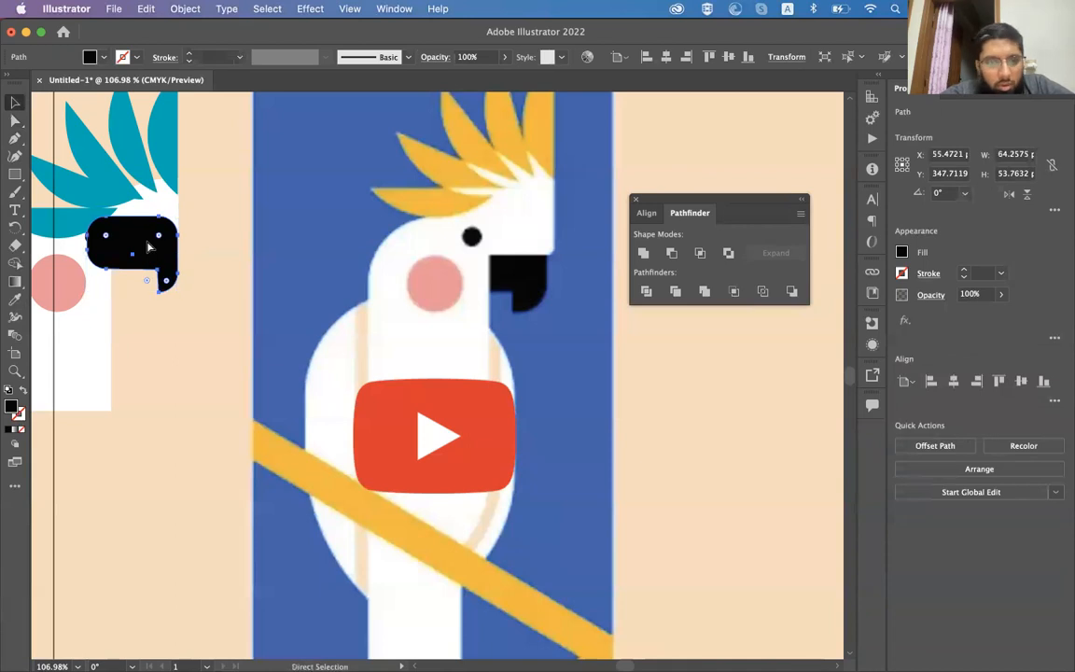
key("super+bracketleft")
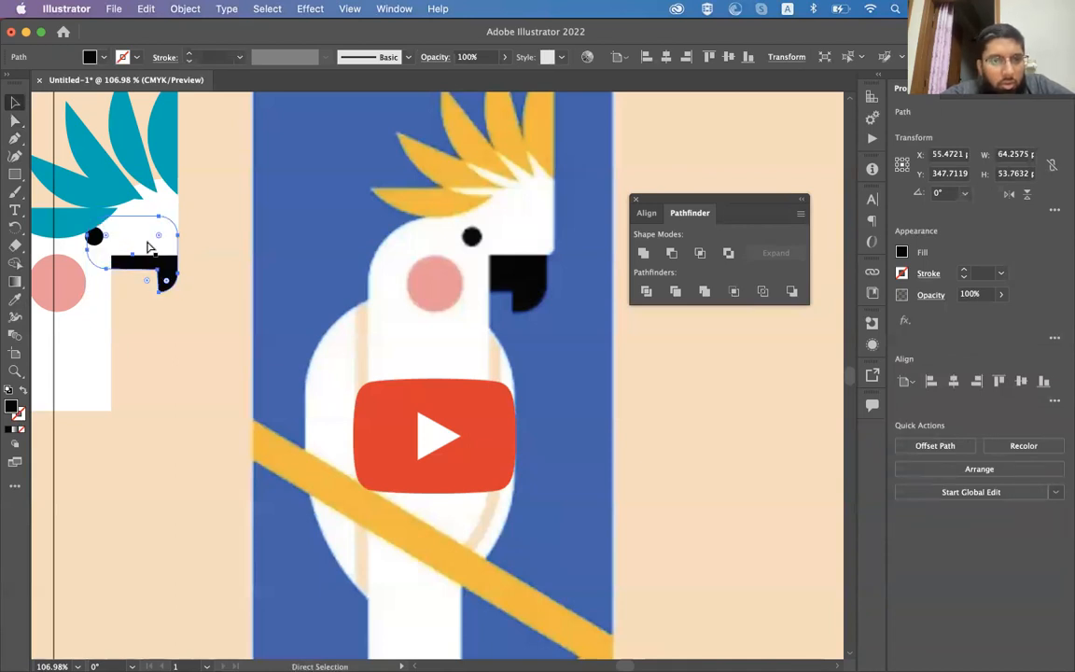
key("shift+Down")
key("shift+Down")
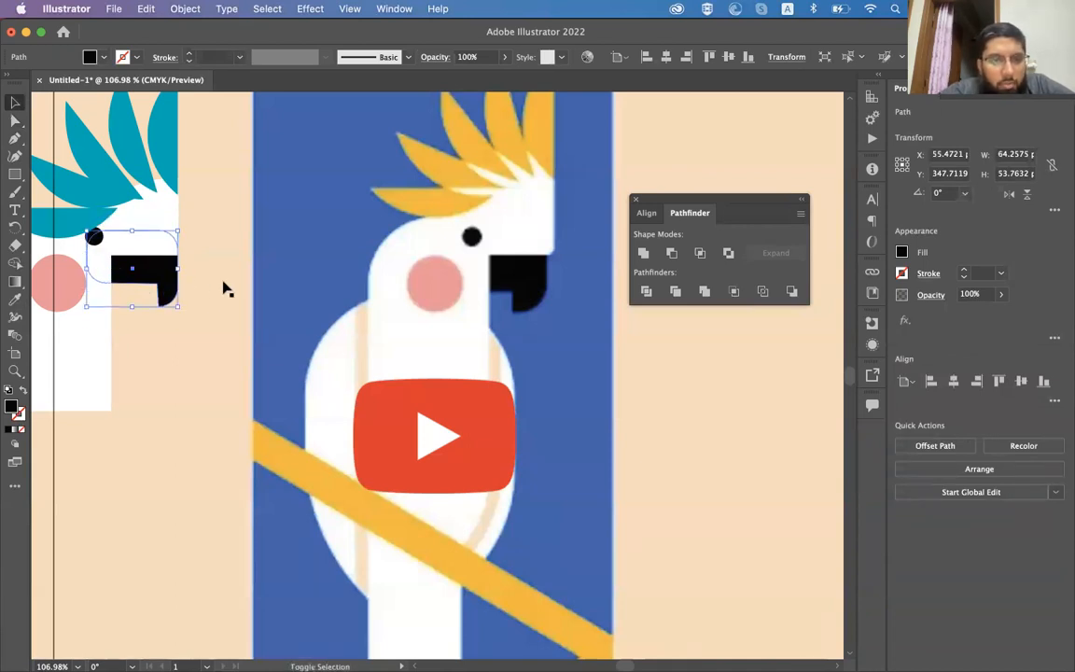
key("Up")
key("Up")
key("Up")
key("Up")
key("Up")
key("Up")
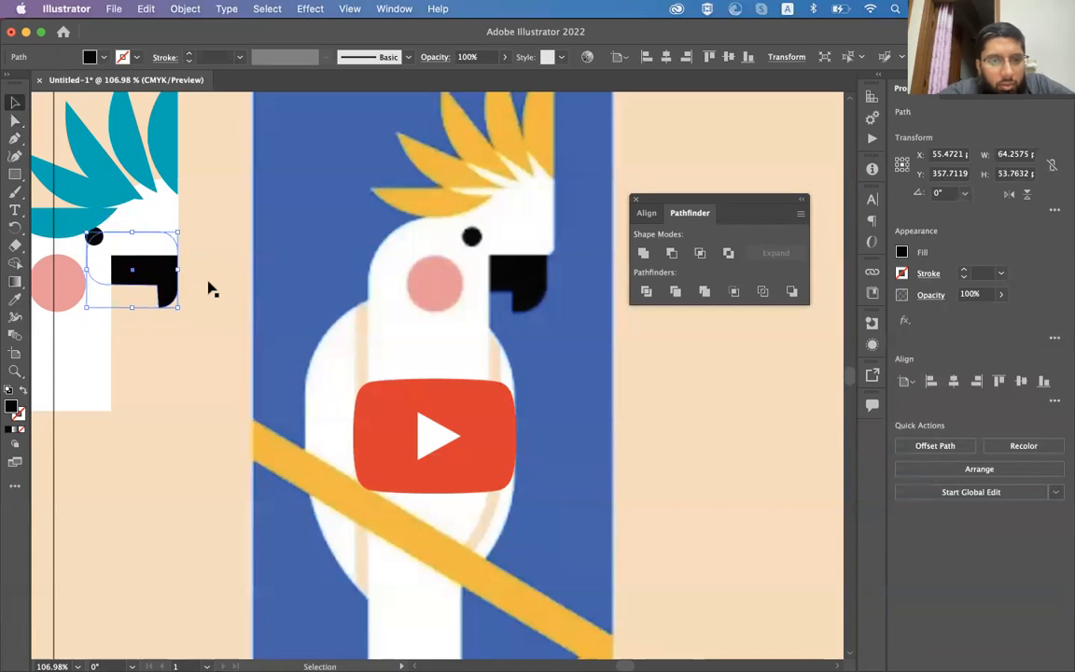
left_click(180, 283)
left_click(173, 287)
- Try to round the inner corner of the beak's hook
key("a")
left_click(159, 294)
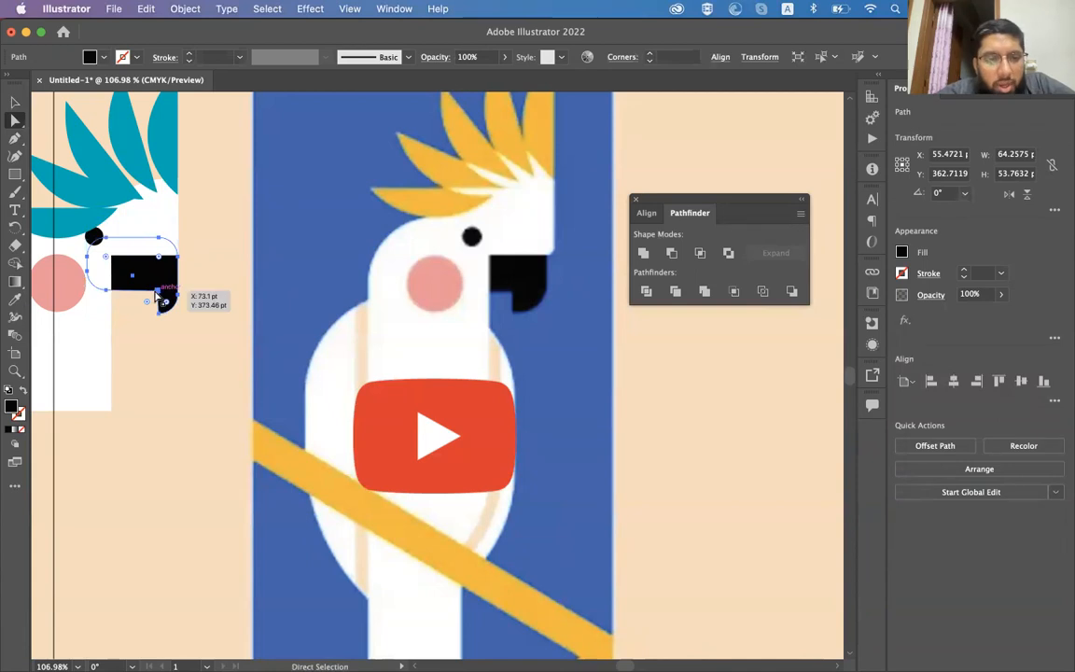
left_click_drag(159, 294, 135, 319)
key("v")
left_click(190, 364)
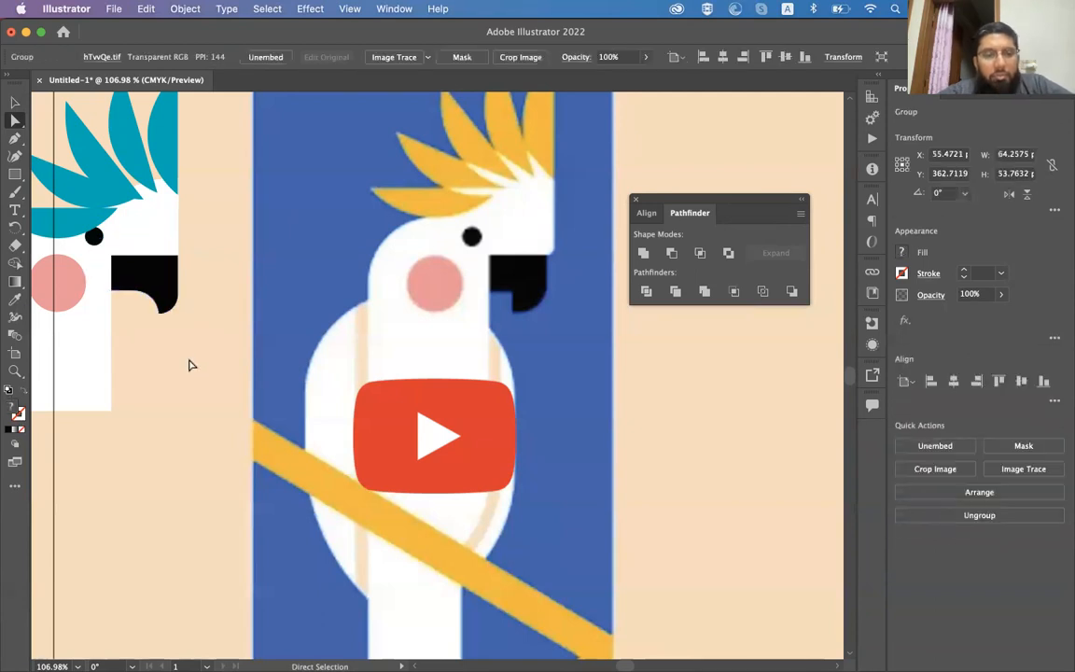
left_click(160, 288)
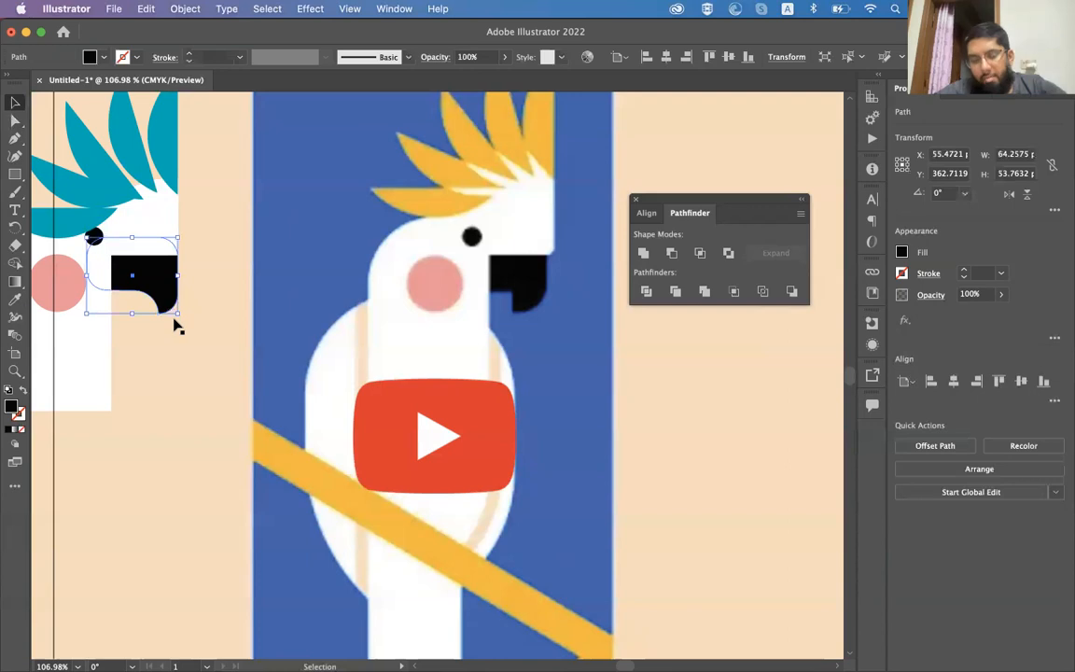
key("super+z")
left_click(174, 321)
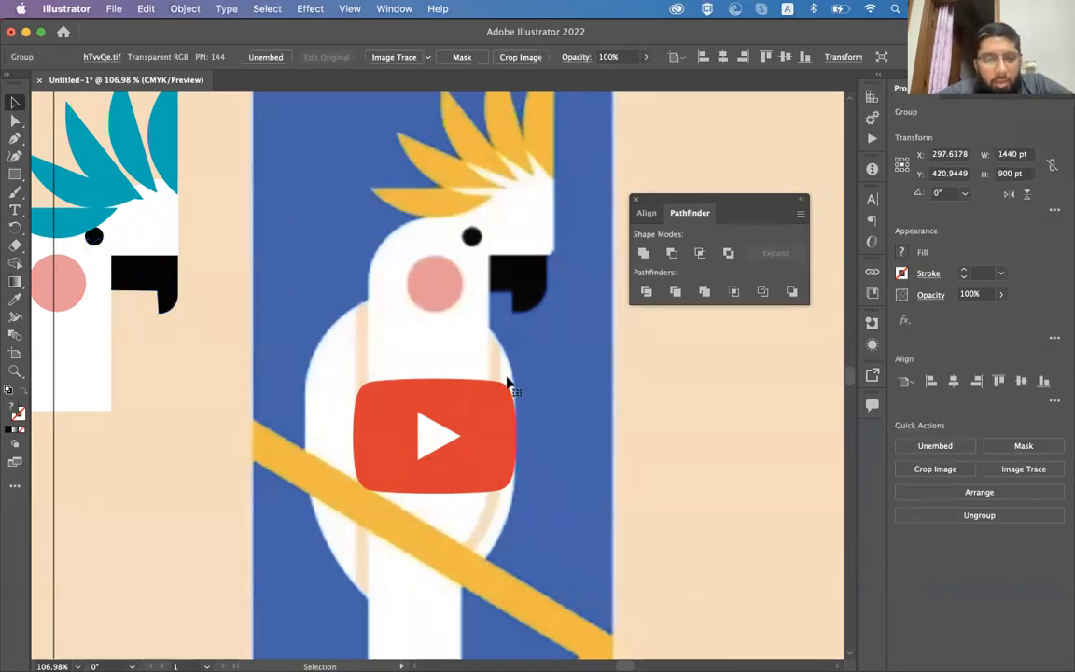
- Draw a long thin black rectangle and rotate it to 330° over the reference's upper yellow branch
scroll(506, 383, "down", 3)
scroll(507, 383, "left", 3)
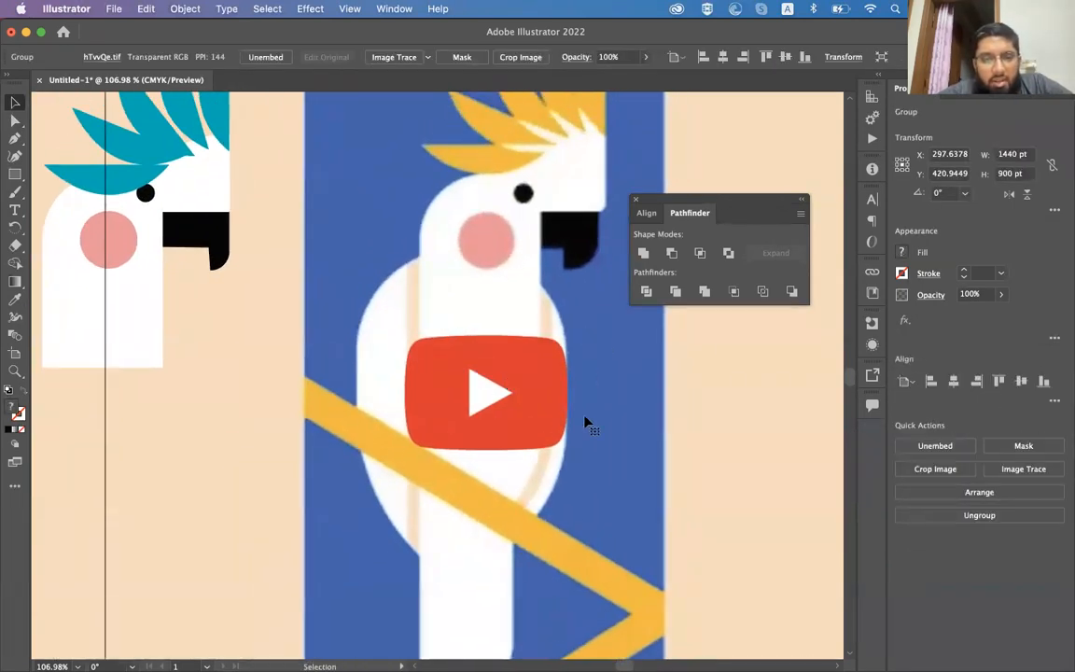
scroll(496, 425, "left", 5)
scroll(494, 425, "right", 3)
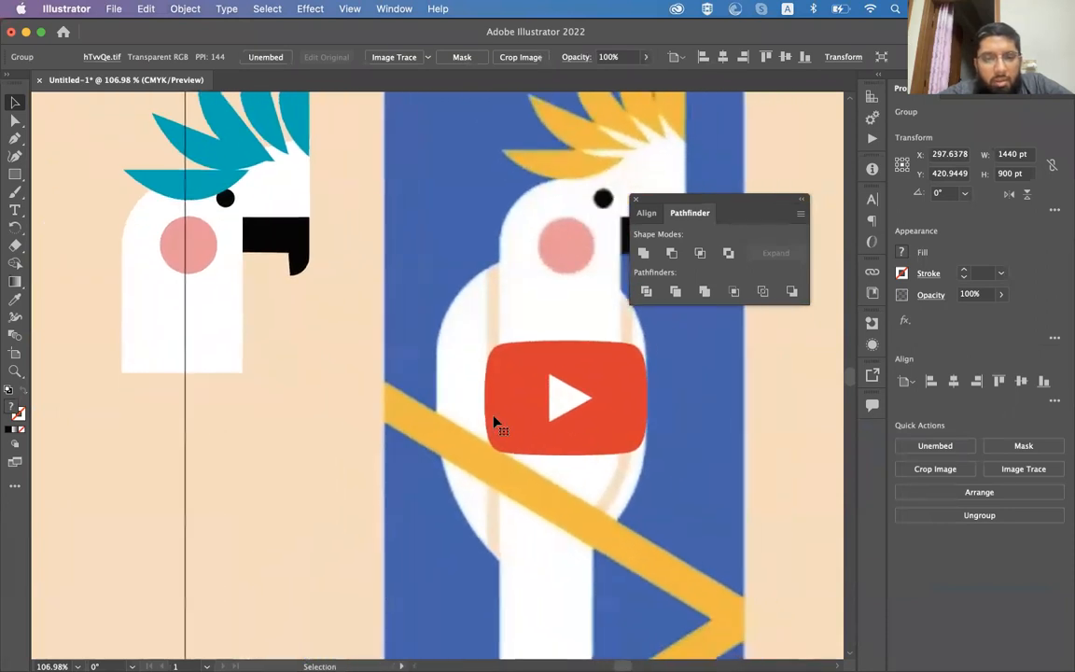
scroll(326, 300, "down", 5)
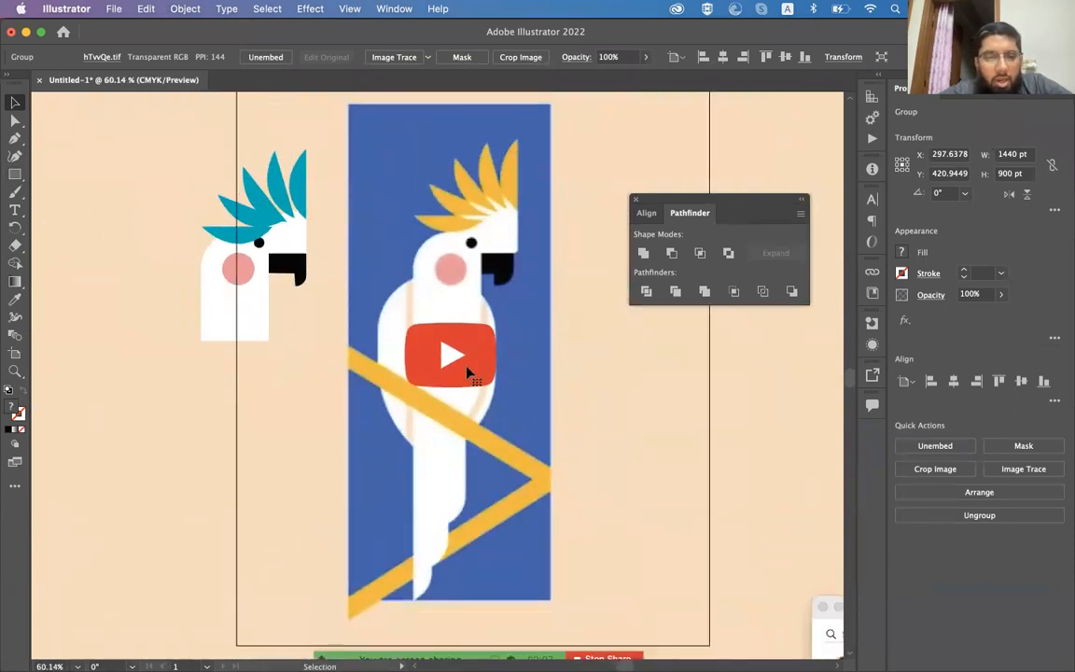
scroll(430, 373, "up", 3)
scroll(430, 373, "down", 2)
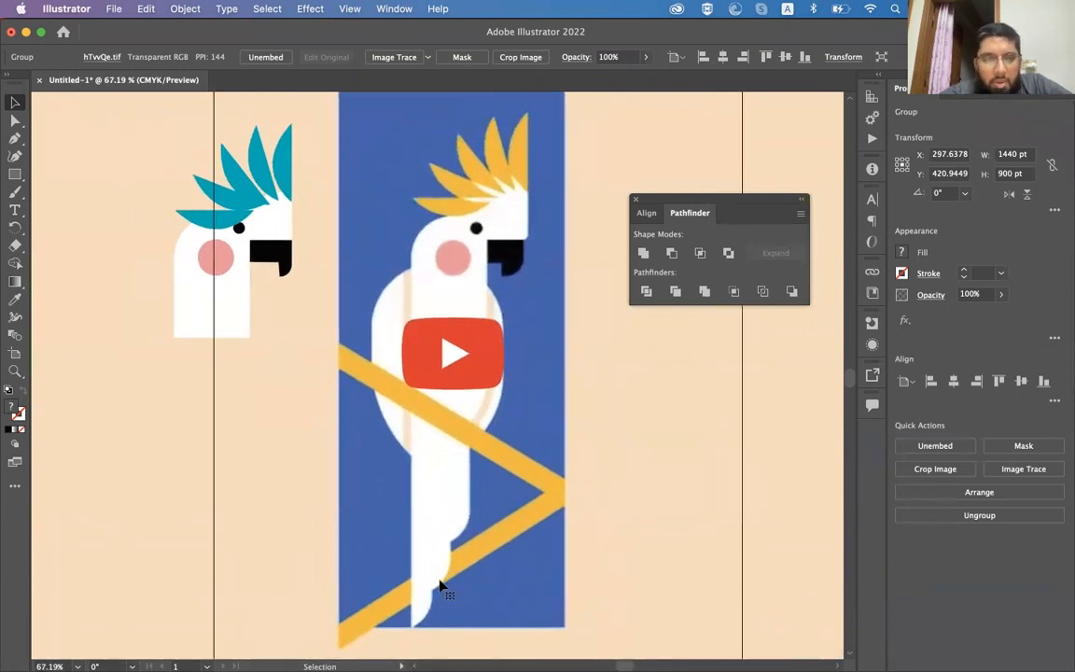
left_click(15, 174)
left_click_drag(189, 343, 535, 474)
key("v")
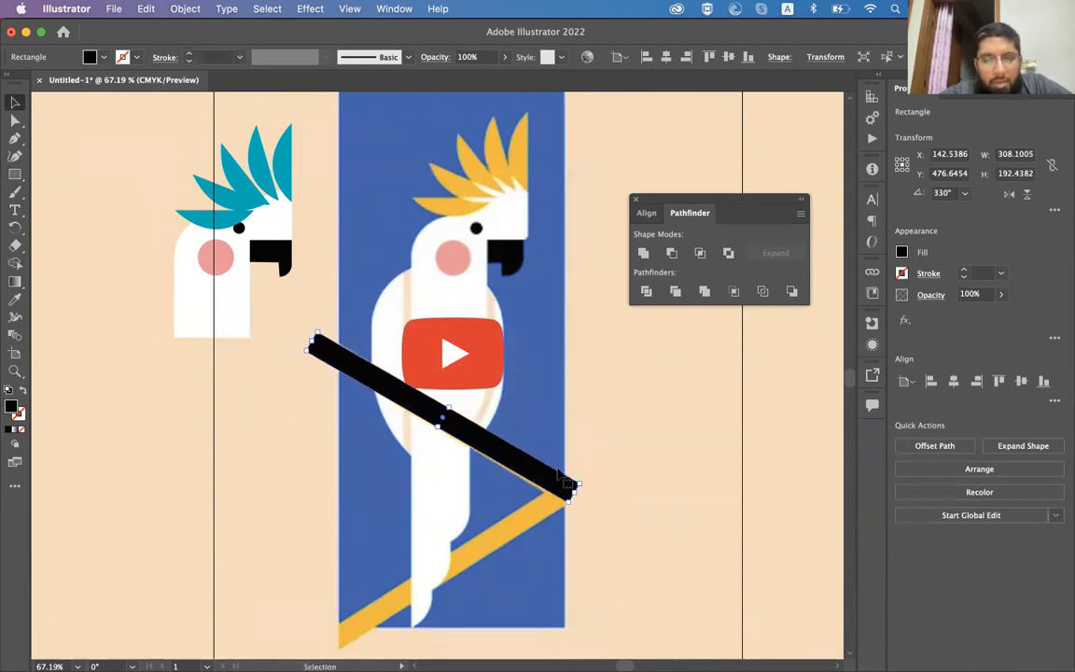
- Fine-tune the black bar's rotation to about 328° along the upper branch
left_click(589, 484)
left_click(567, 486)
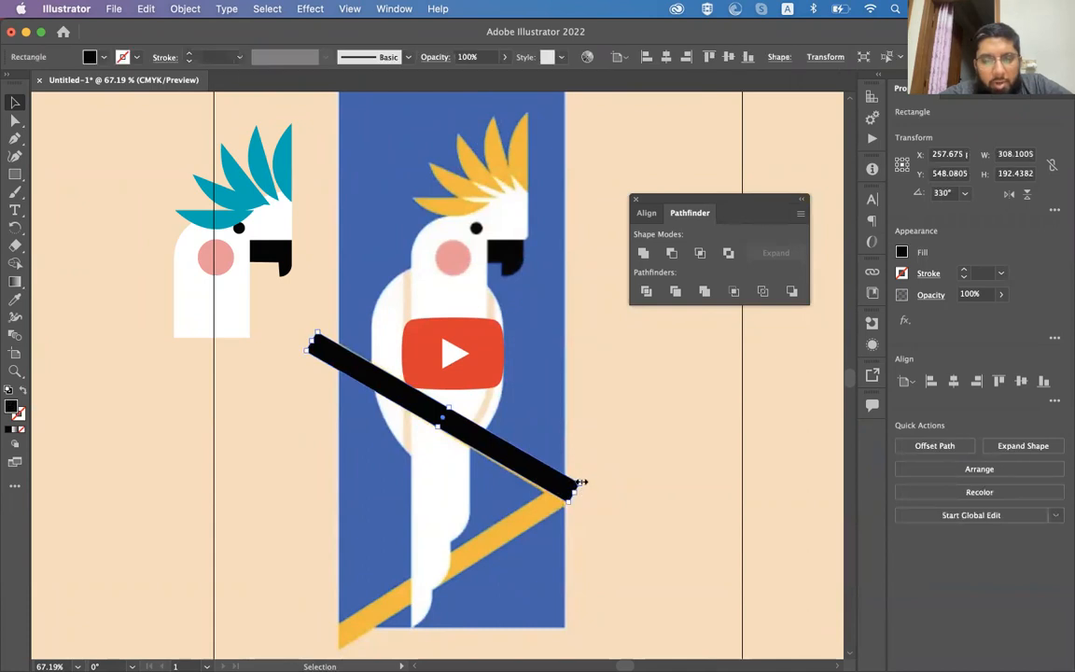
left_click_drag(587, 484, 573, 493)
key("super+z")
left_click(569, 487)
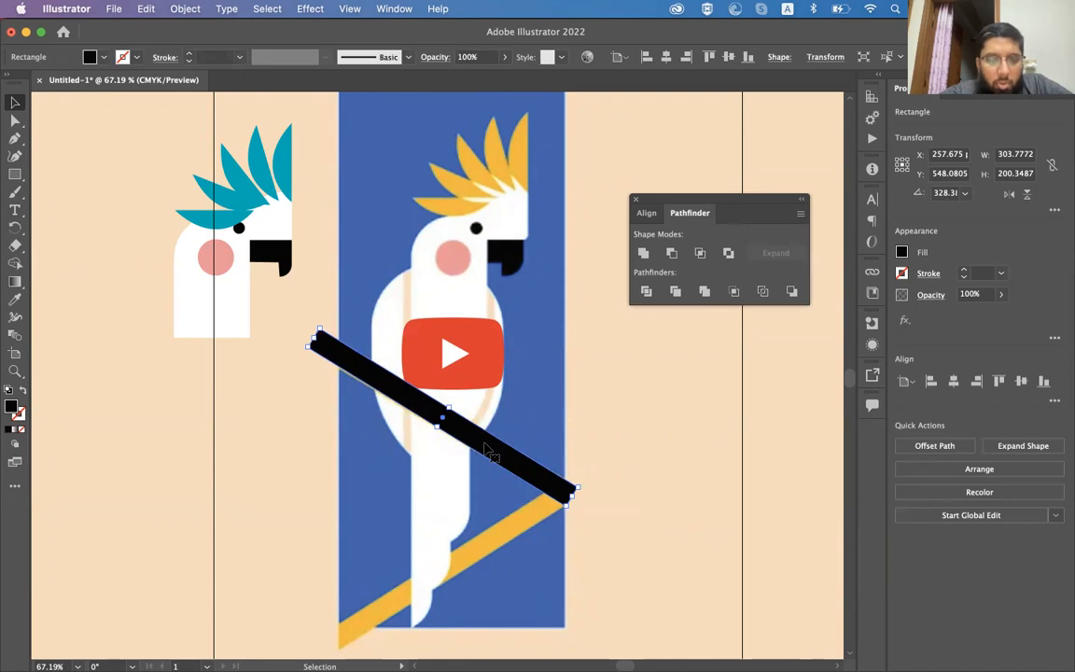
- Duplicate the black bar, reflect the copy and place it over the lower yellow branch so both bars meet in a V
left_click_drag(485, 452, 467, 483)
right_click(459, 479)
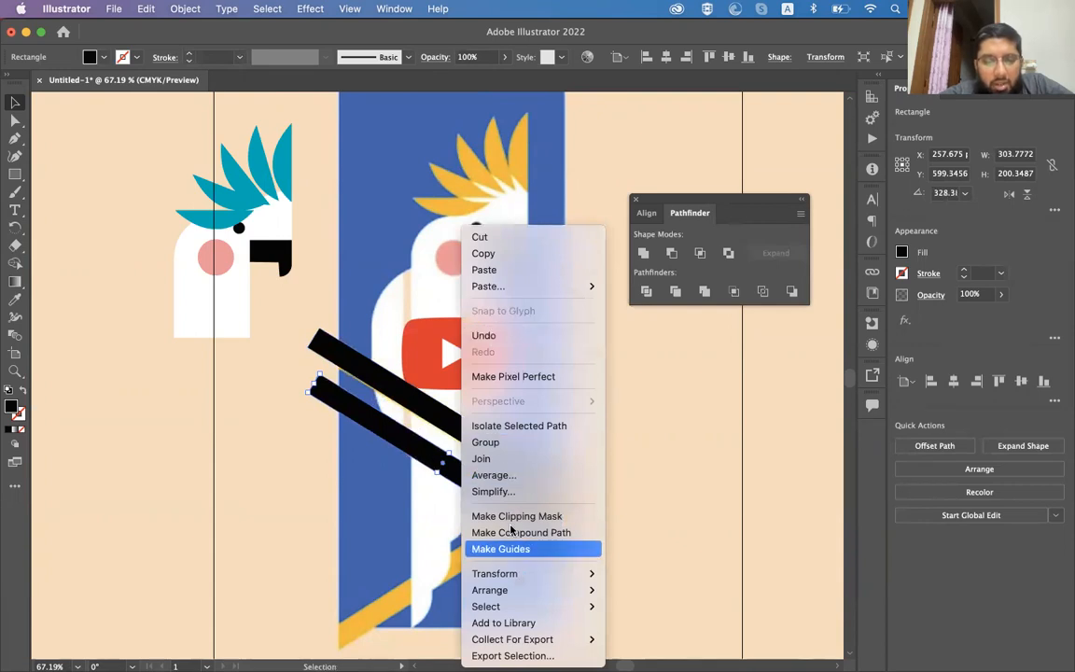
mouse_move(509, 580)
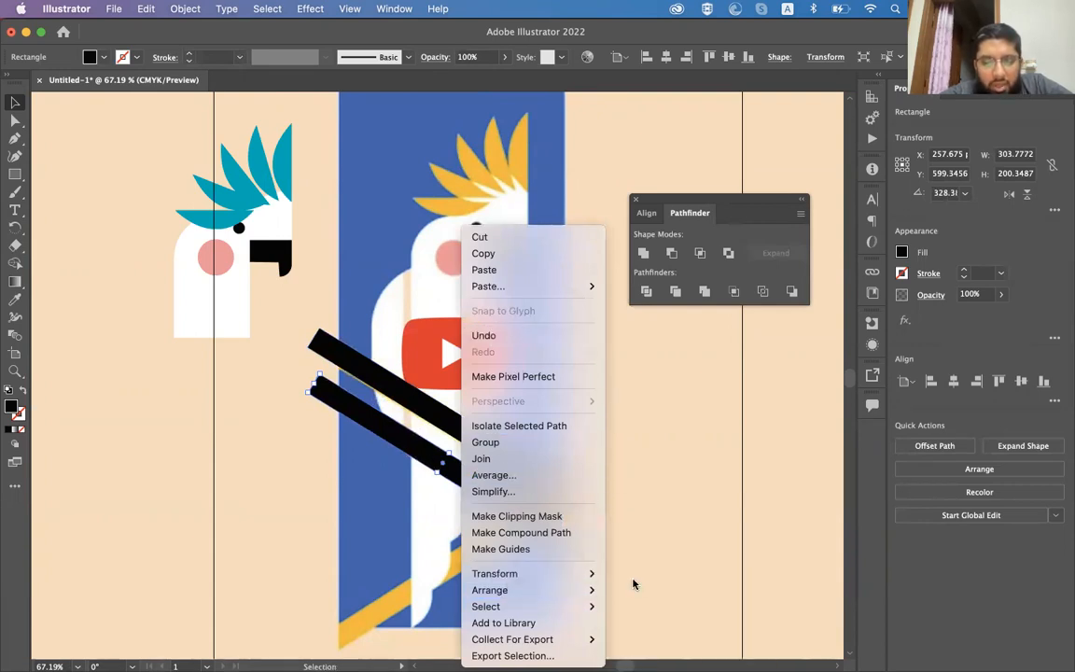
left_click(633, 574)
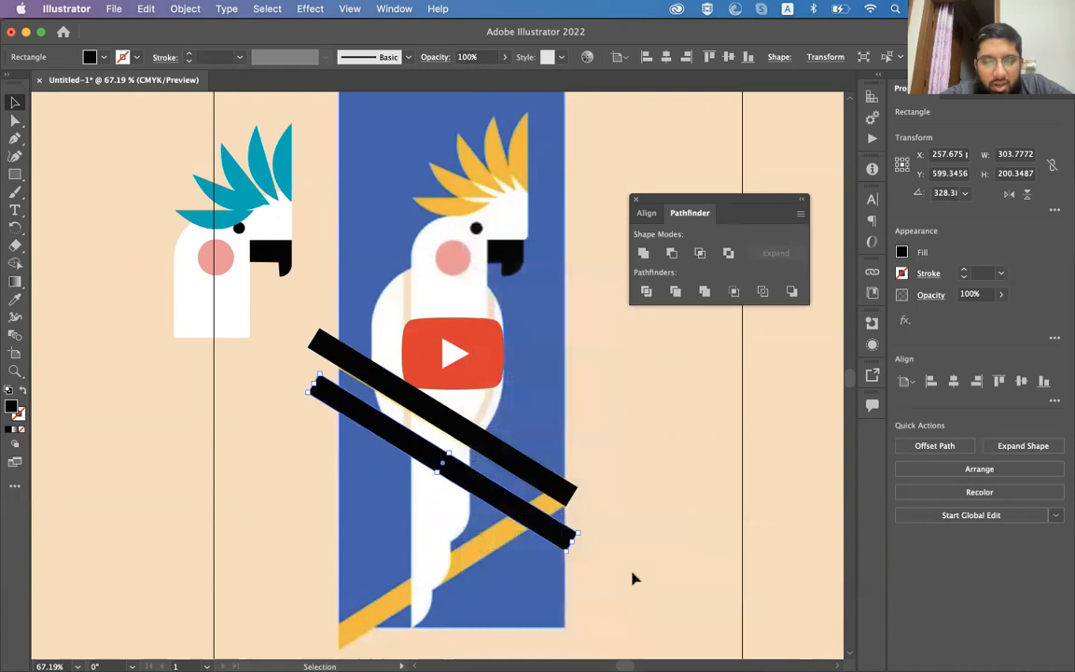
left_click(605, 450)
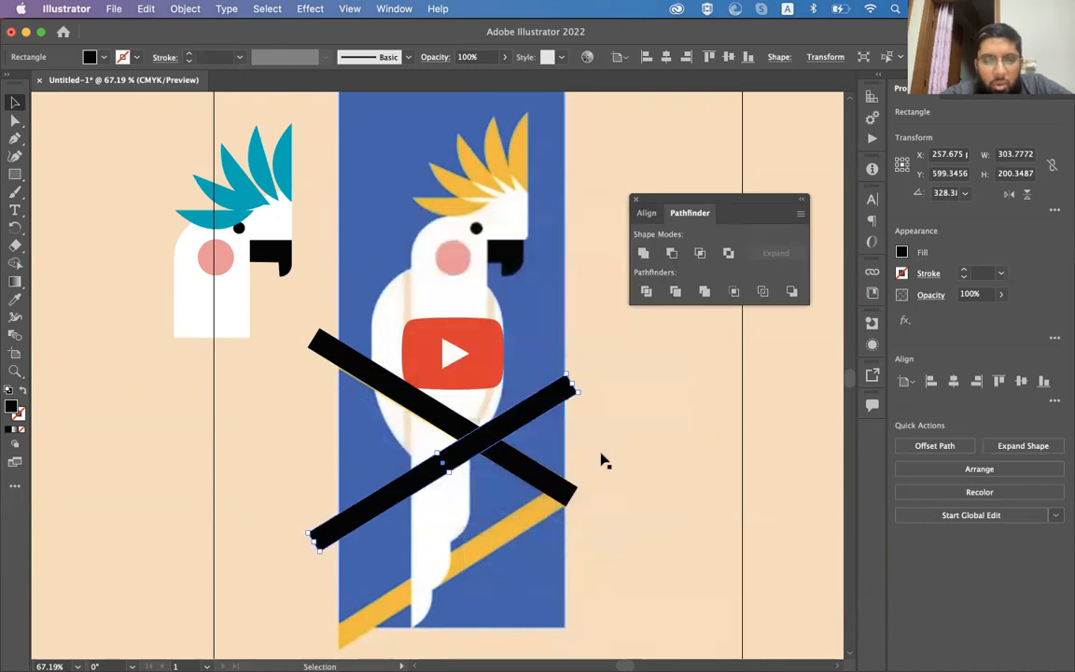
left_click_drag(549, 406, 538, 487)
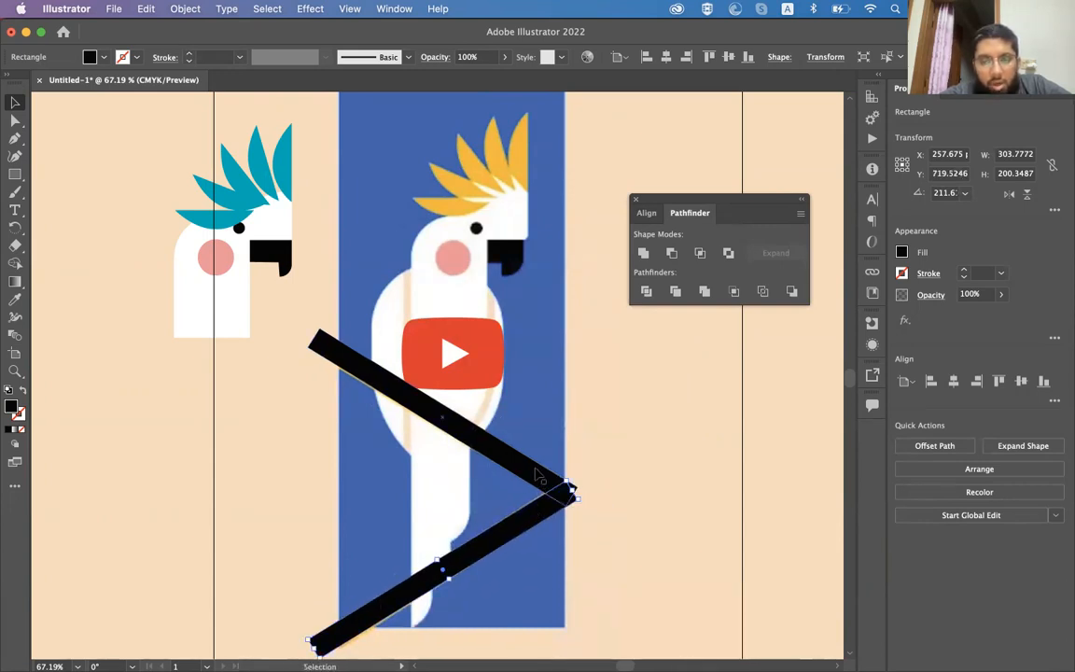
- Draw a black rectangle about 257 by 627 pt covering the reference's blue background panel
key("super+0")
key("super+a")
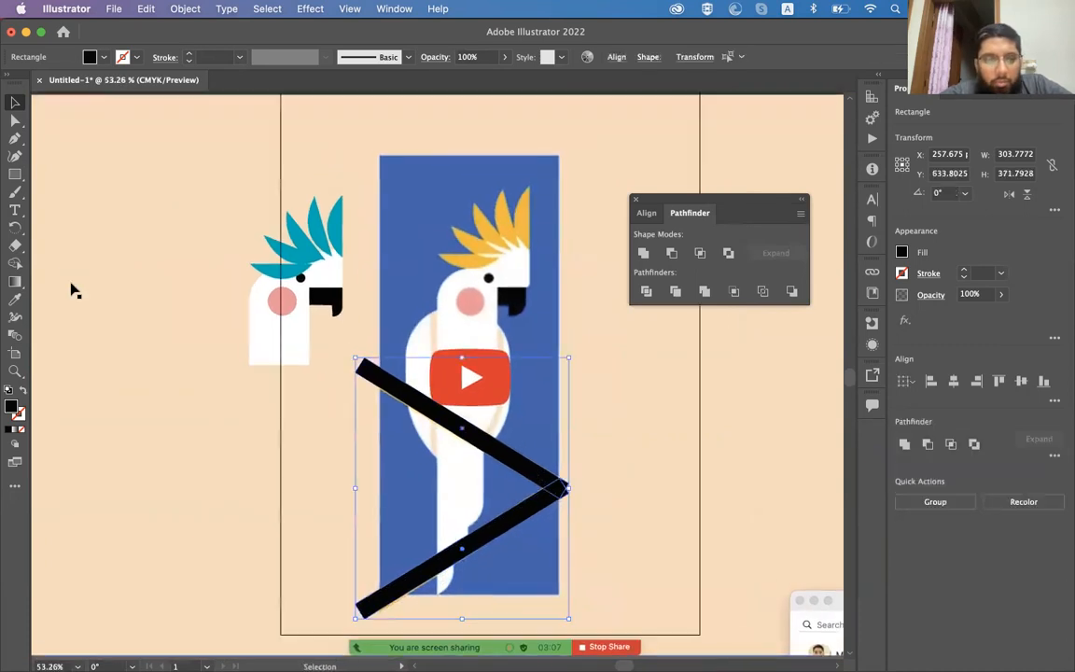
key("m")
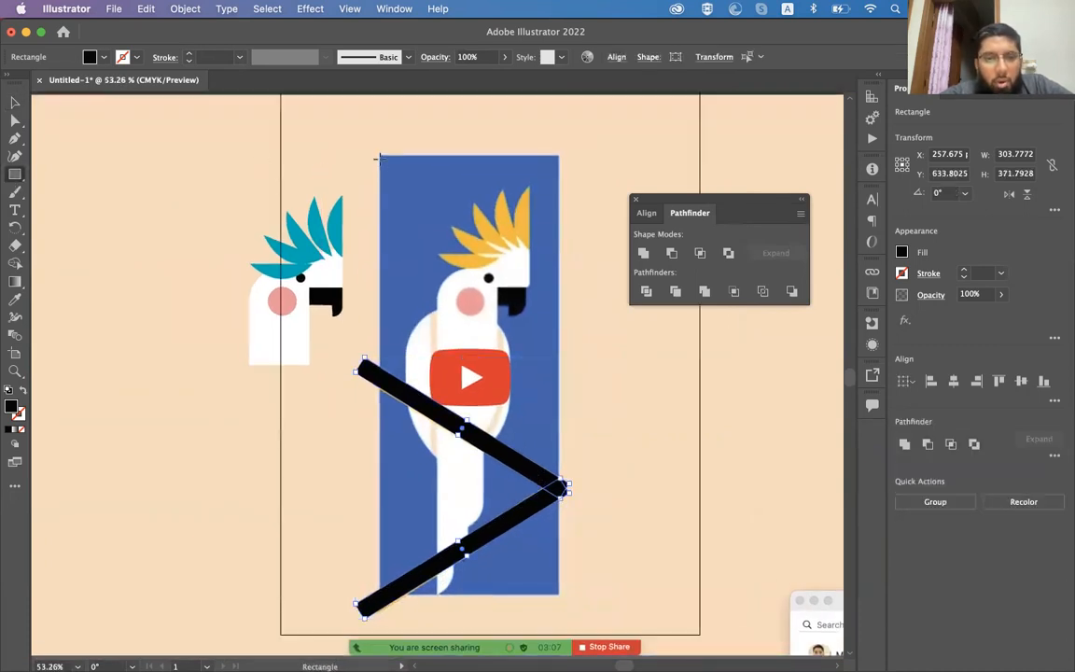
mouse_move(378, 154)
left_mouse_down()
mouse_move(445, 508)
mouse_move(530, 600)
mouse_move(560, 594)
left_mouse_up()
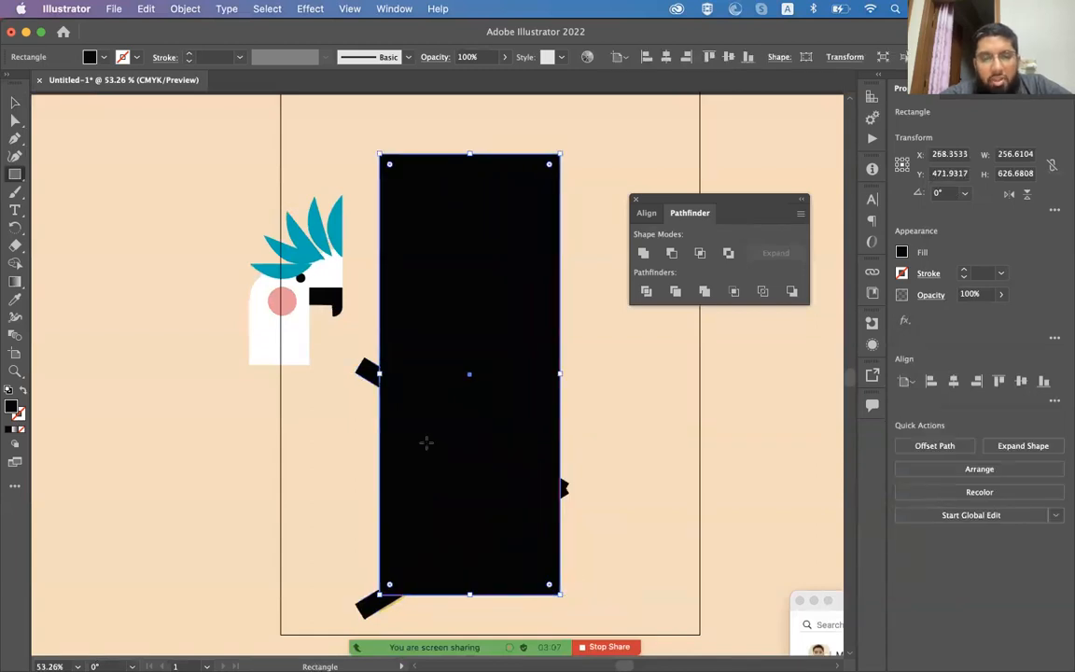
left_click(372, 373)
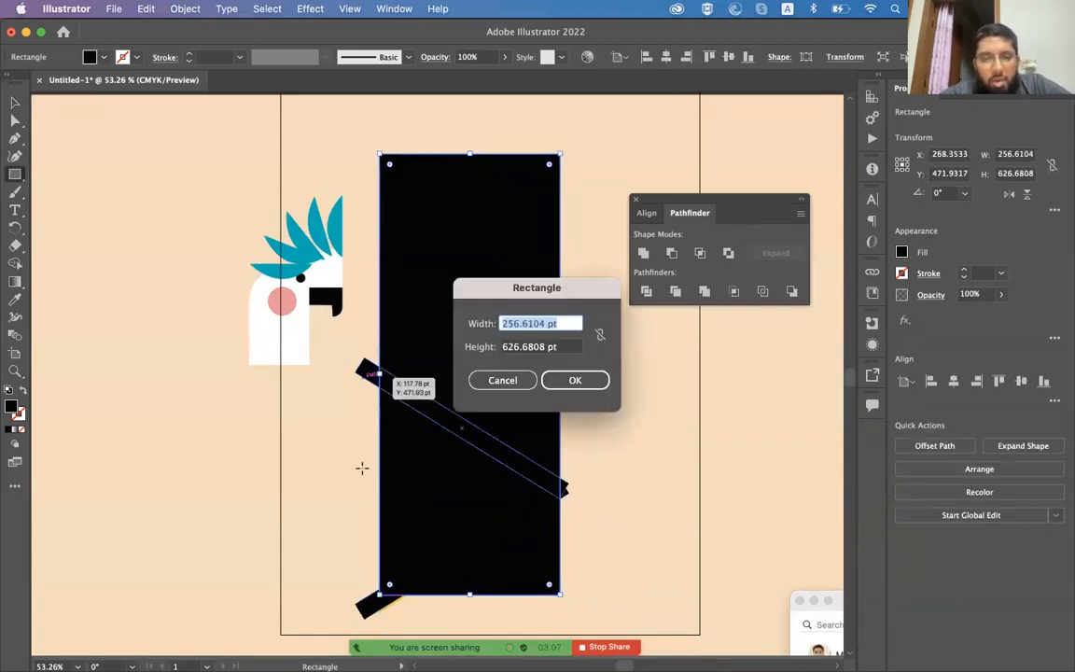
key("Escape")
key("v")
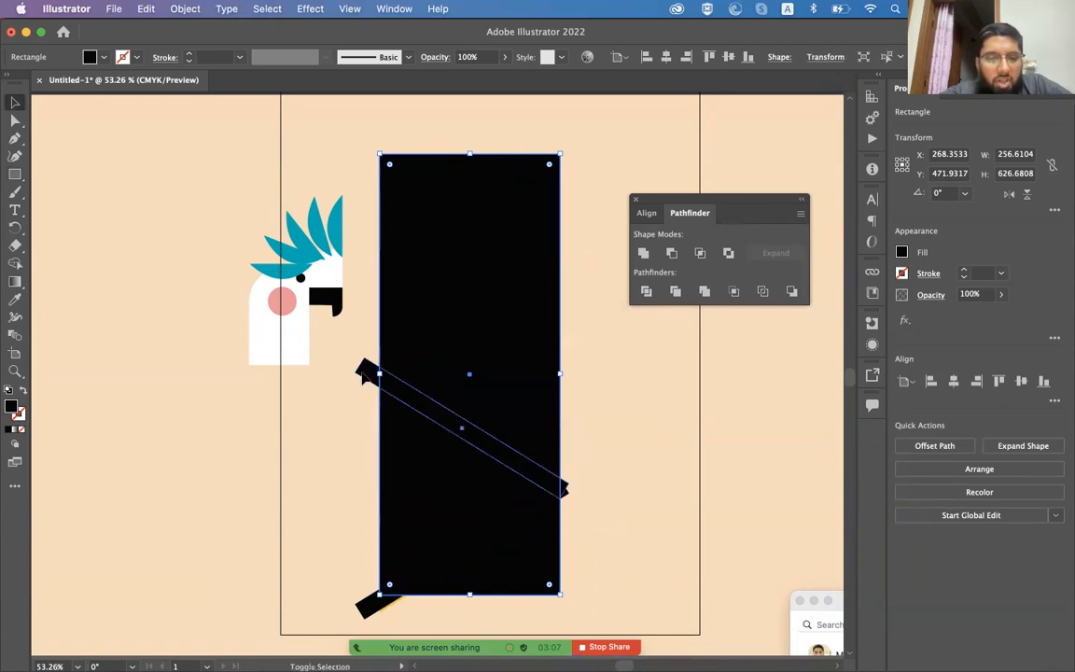
- Select the black panel with both branch bars, move them off the reference and place them behind the traced head
left_click(364, 373, "shift")
left_click_drag(526, 373, 331, 360)
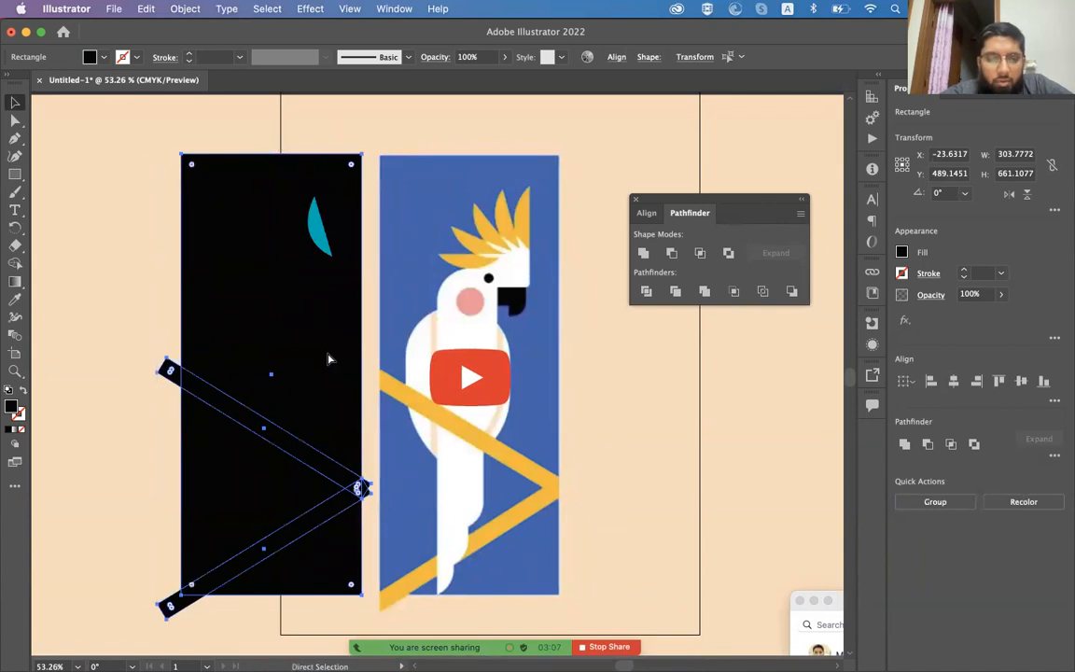
key("v")
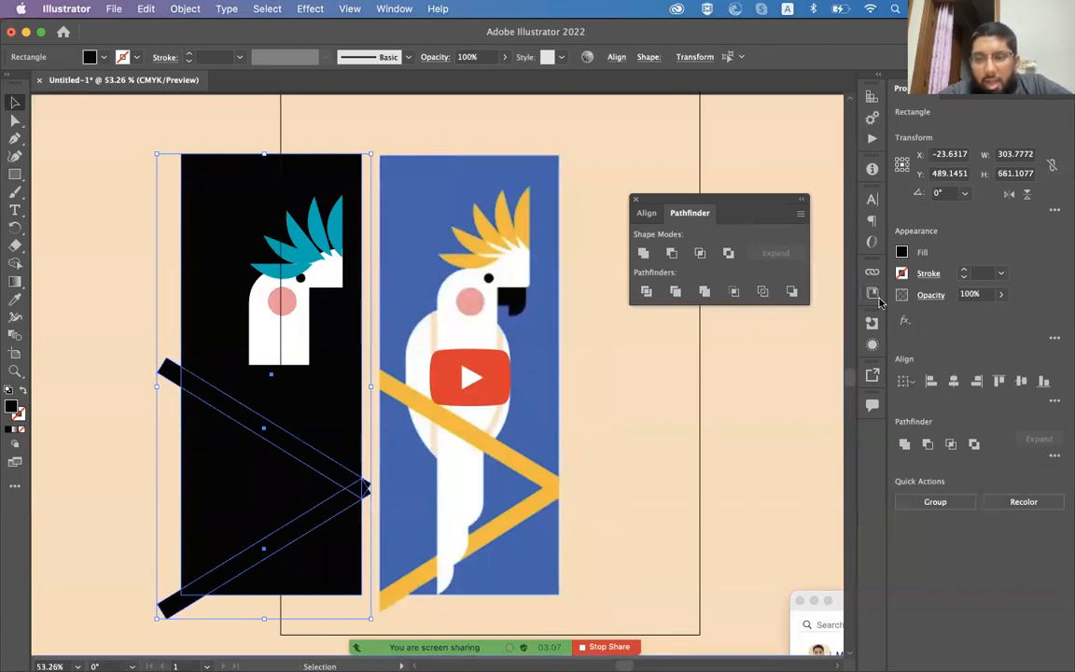
- List Layer 1's objects, then fill the black background panel behind the traced head with the blue sampled from the reference panel
left_click(1013, 93)
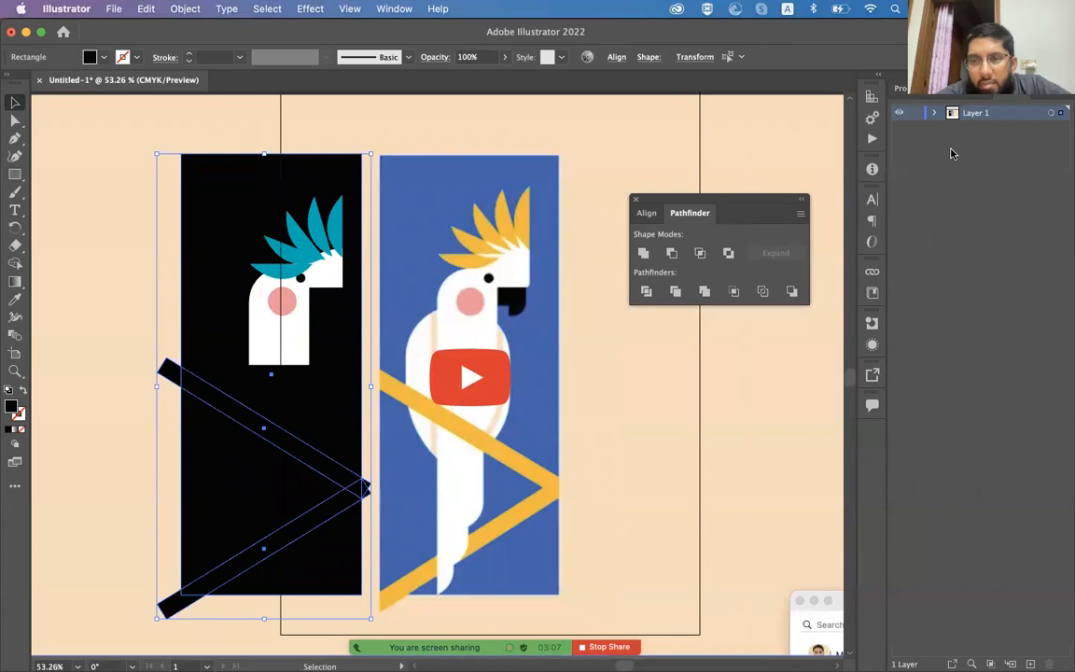
left_click(934, 113)
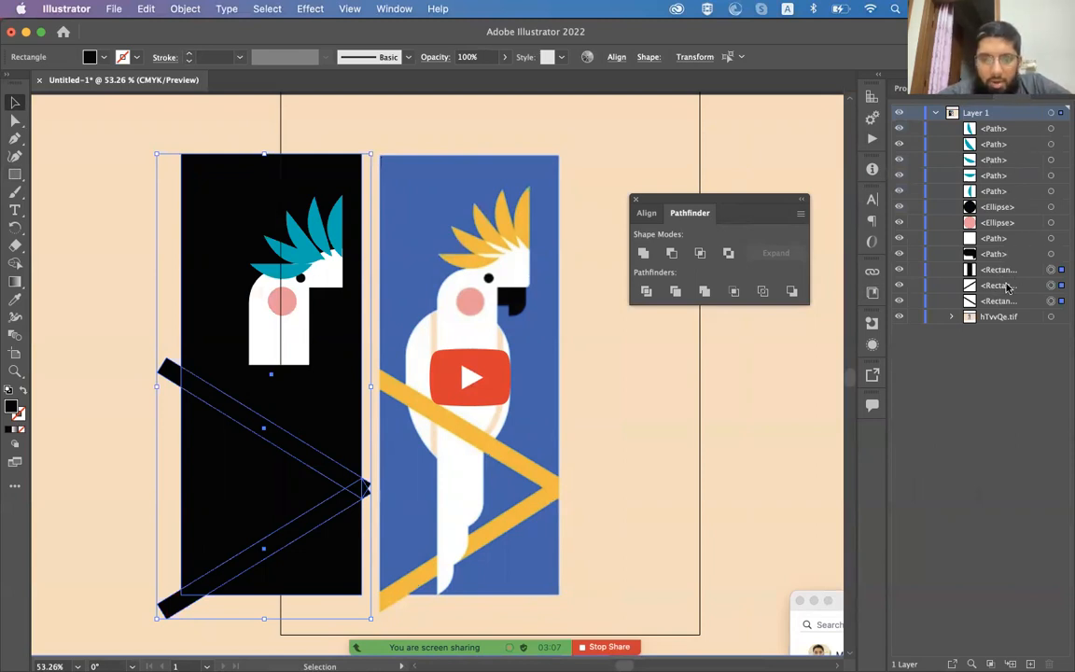
left_click(619, 408)
left_click(313, 406)
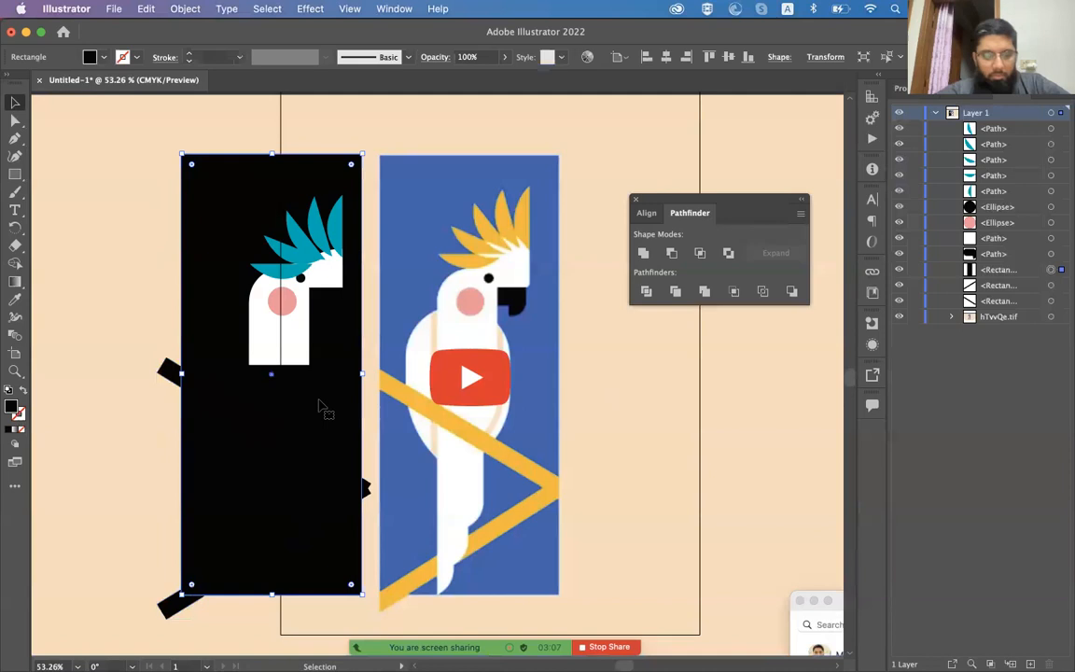
key("i")
left_click(544, 396)
key("v")
- Select both black branch bars and bring them forward in front of the blue panel
left_click(171, 373)
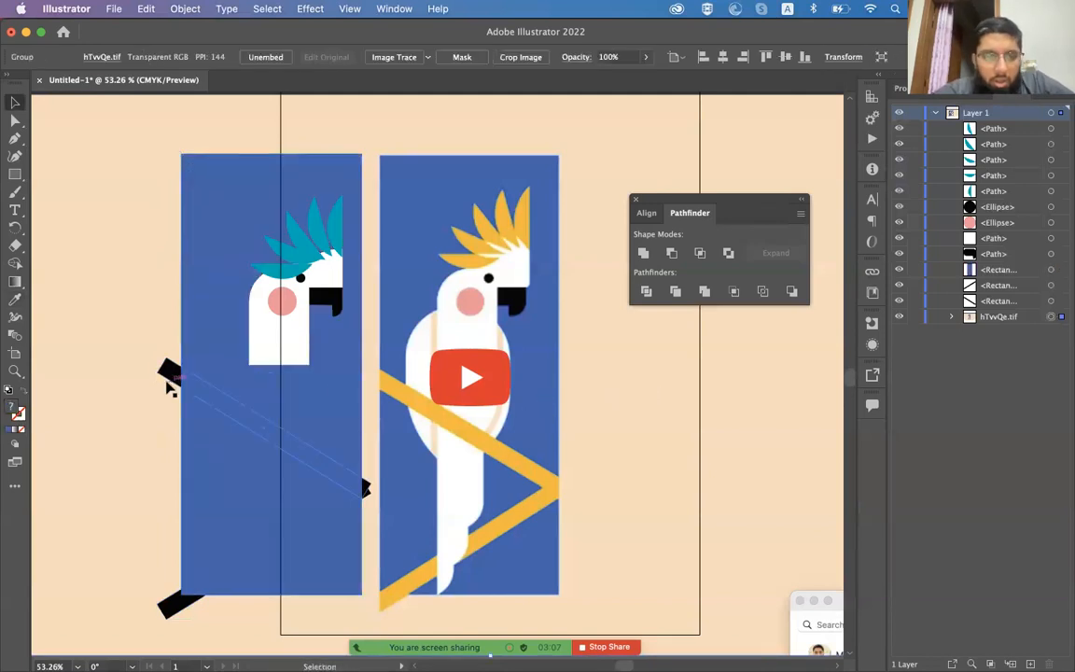
left_click(166, 376)
left_click(167, 608, "shift")
key("super+]")
key("super+]")
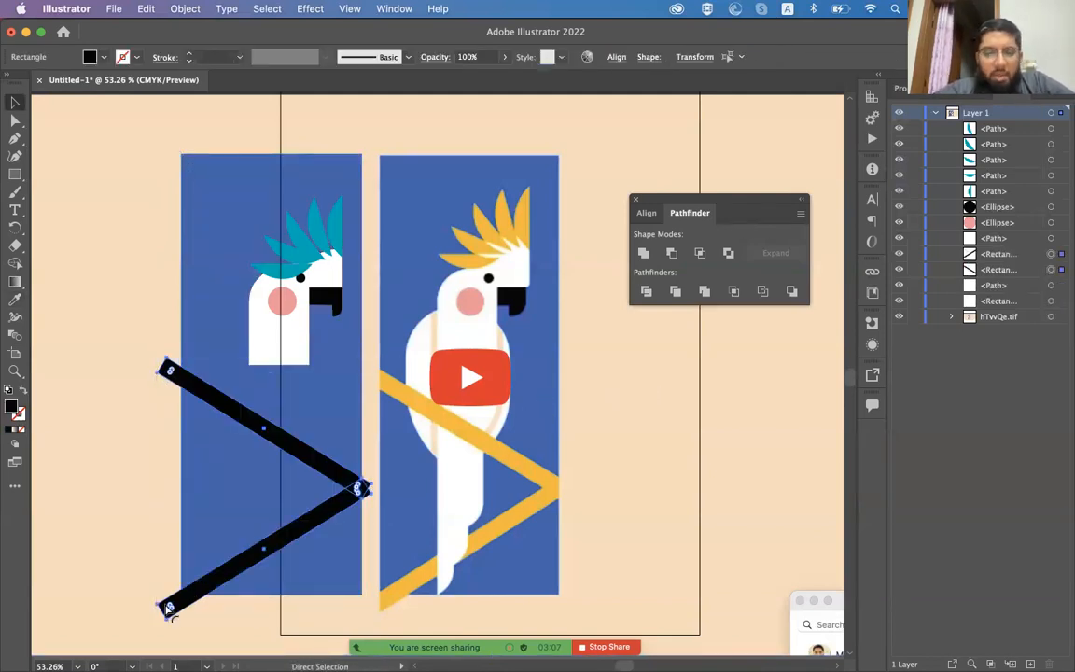
key("v")
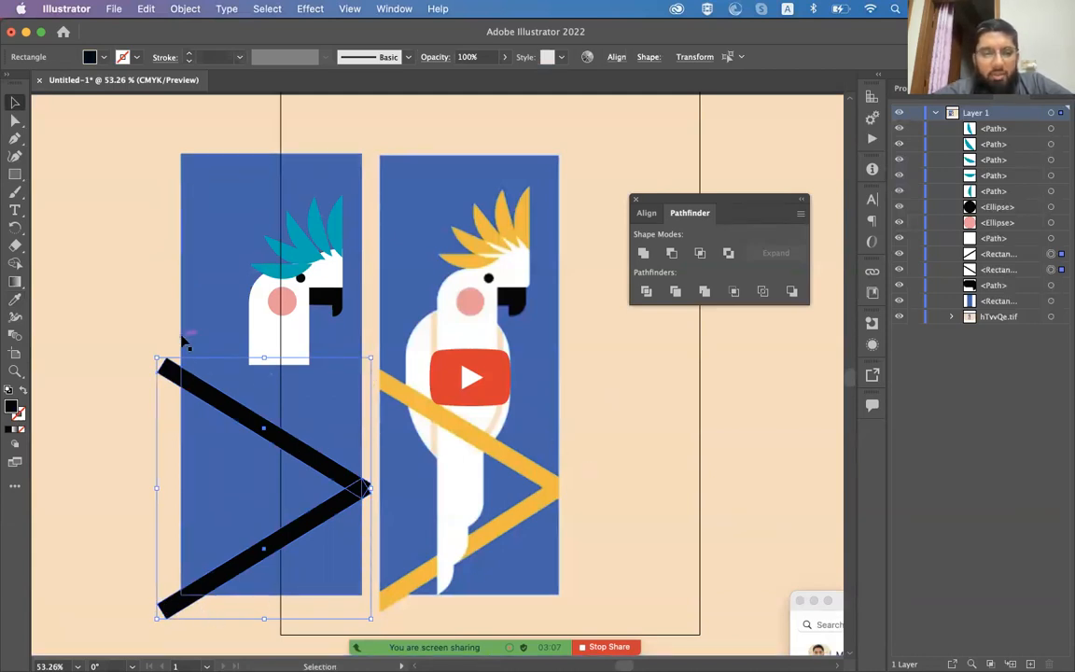
- Unite the two black branch bars into one V-shaped path with Pathfinder
left_click(193, 337)
left_click(199, 394, "shift")
left_click(105, 432)
left_click(228, 411)
left_click(235, 566, "shift")
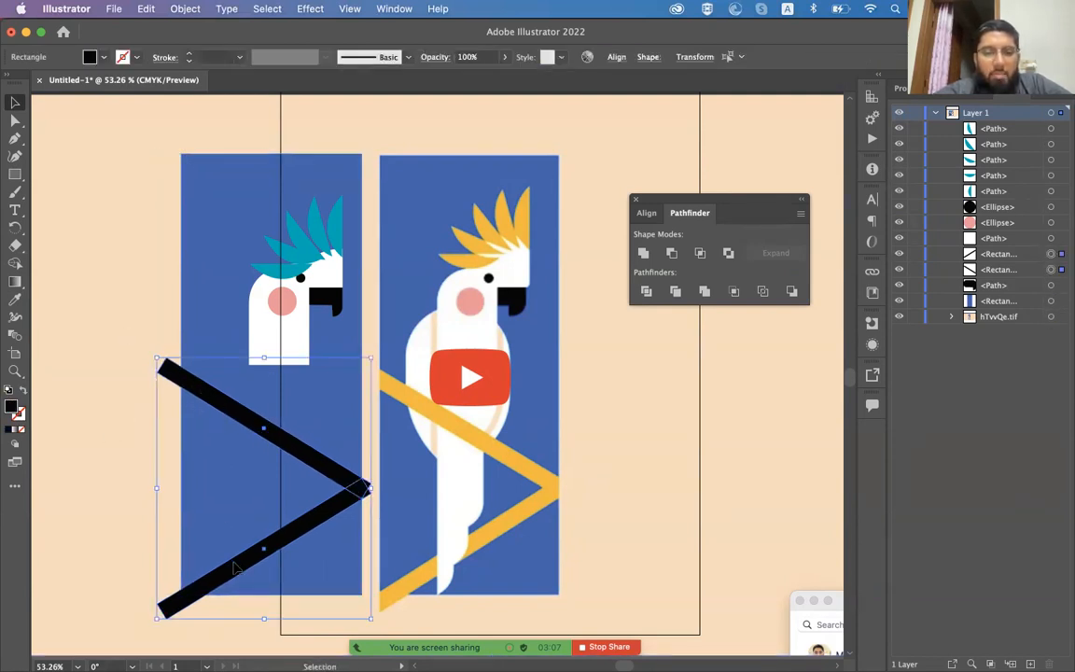
left_click(643, 253)
left_click(365, 481)
left_click(355, 484)
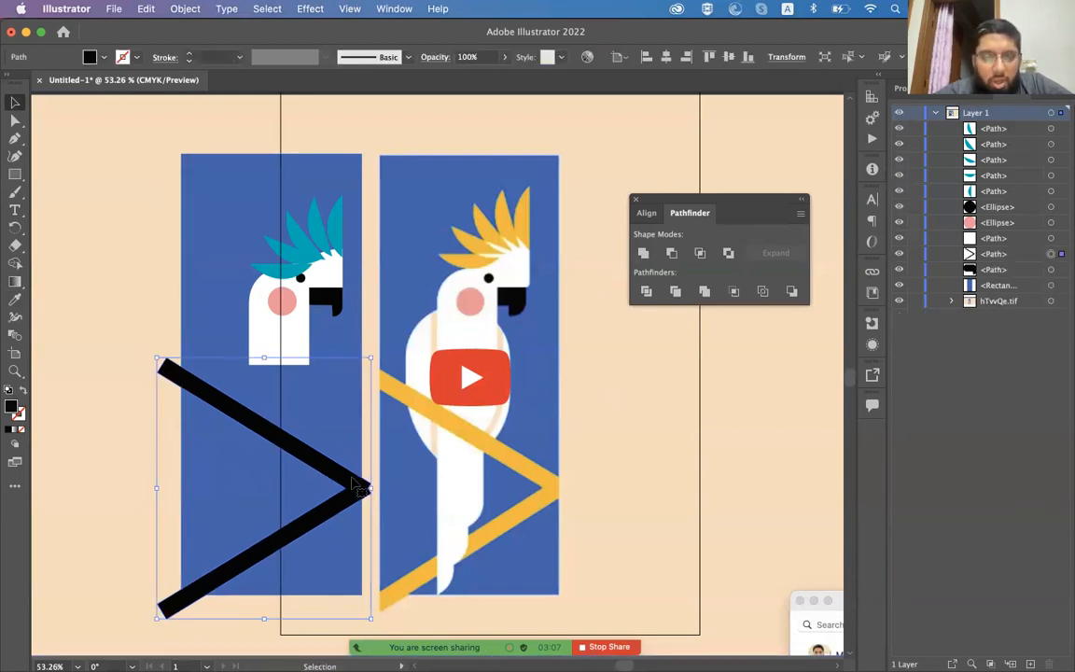
- Try cutting the V-shaped branch out of the blue panel with Minus Front, and undo it
left_click(209, 311, "shift")
left_click(672, 255)
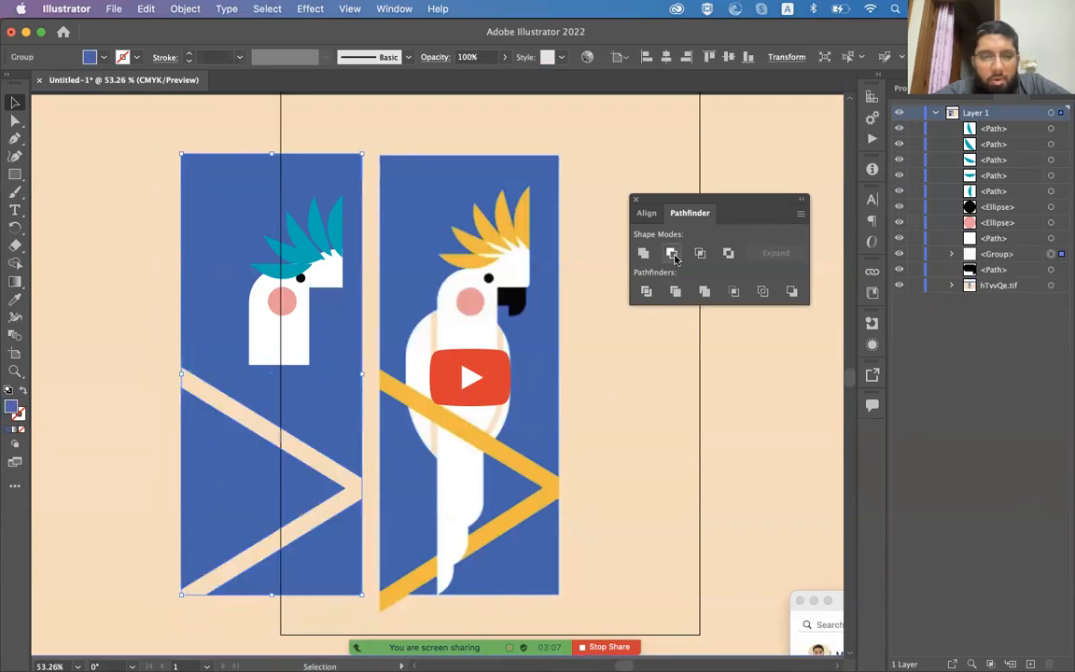
key("super+z")
- Try cropping the V-shaped branch with Intersect directly against the blue panel, and undo back to both shapes
left_click(699, 254)
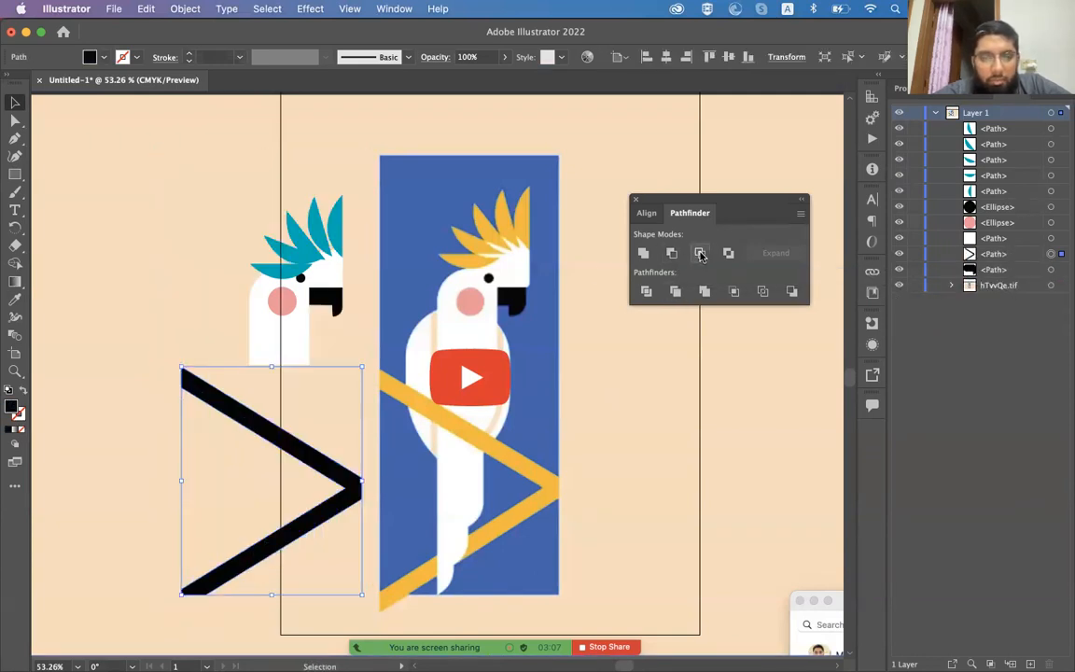
left_click(125, 417)
key("a")
left_click(239, 416)
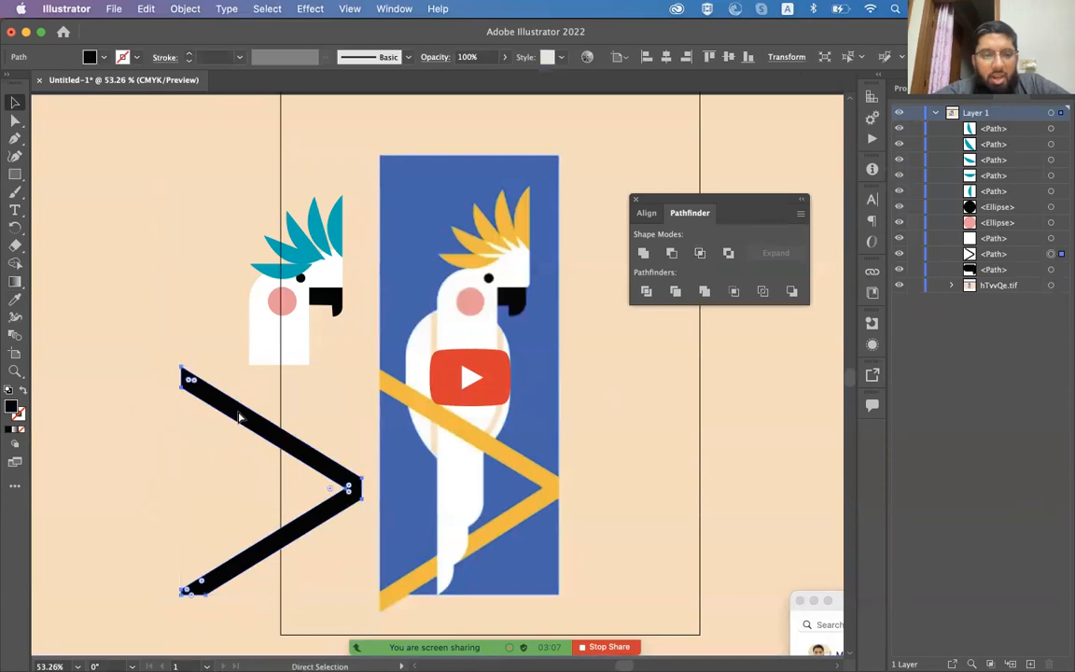
key("super+z")
key("super+shift+z")
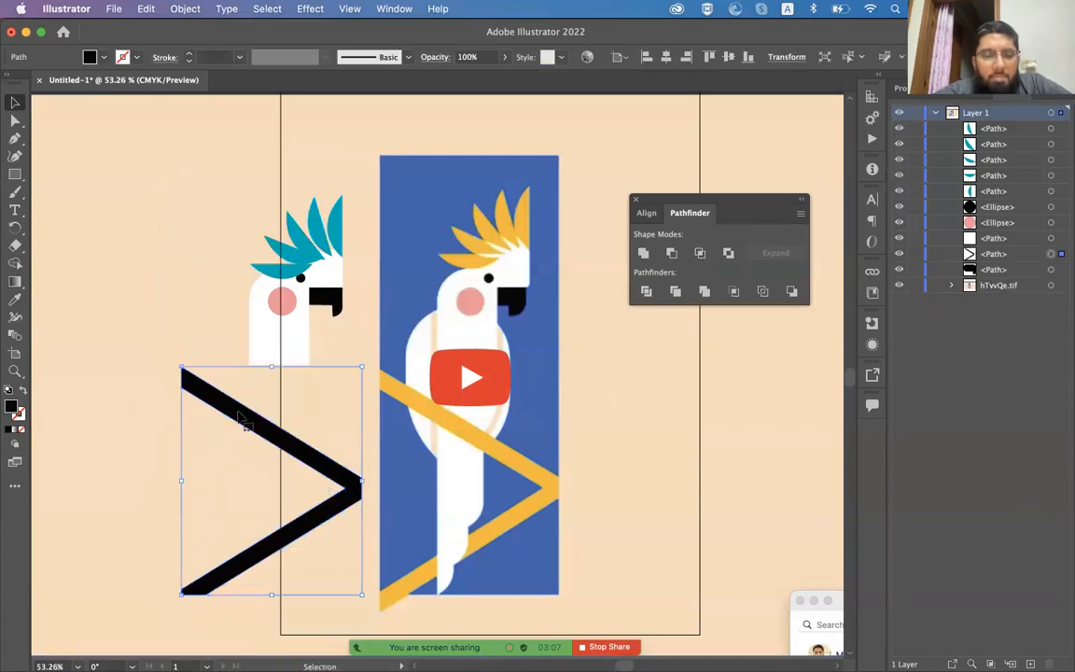
key("super+z")
key("super+z")
key("super+z")
key("super+z")
key("super+z")
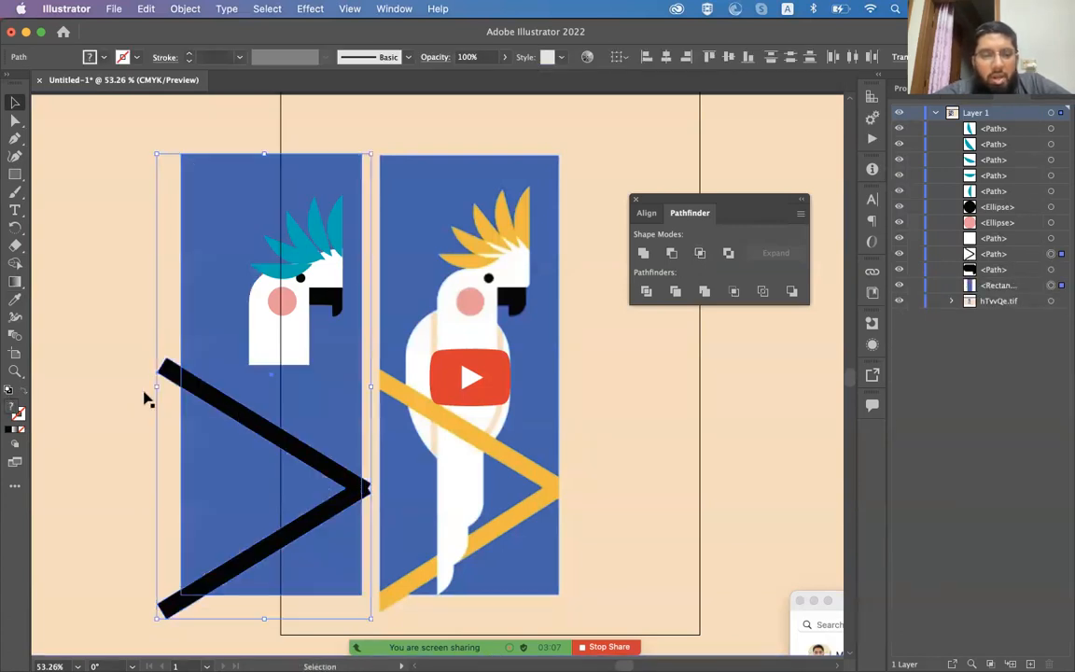
- Paste a copy of the blue panel in front and intersect it with the V-shaped branch, keeping the original panel
key("super+v")
key("super+z")
key("super+f")
left_click(215, 399)
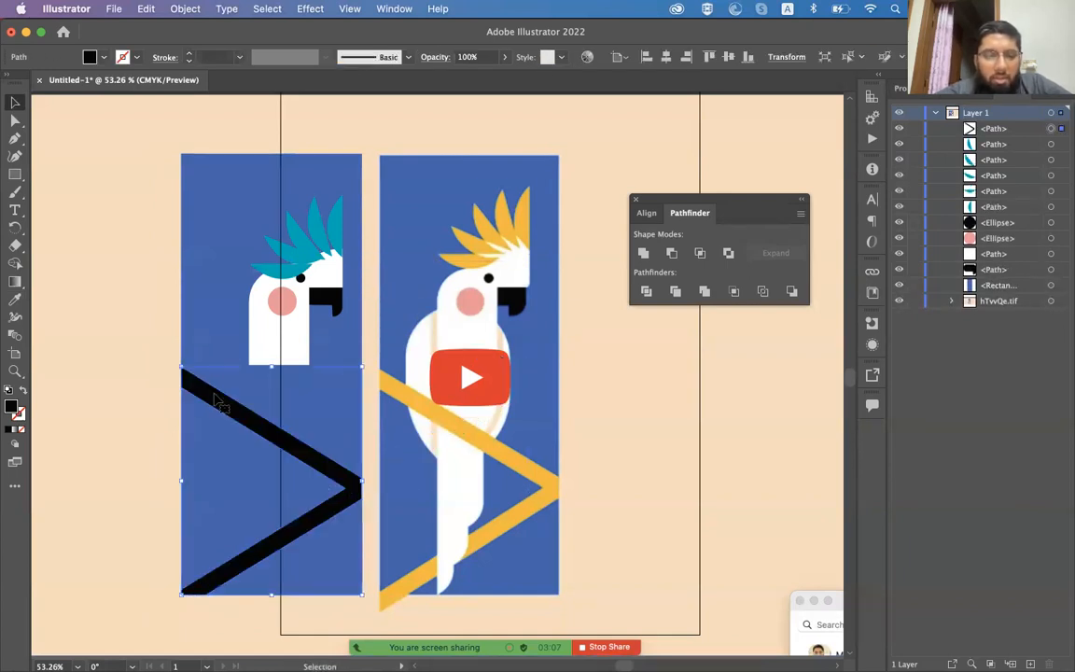
- Fill the cropped V-shaped branch with the yellow-orange sampled from the reference's branches
key("i")
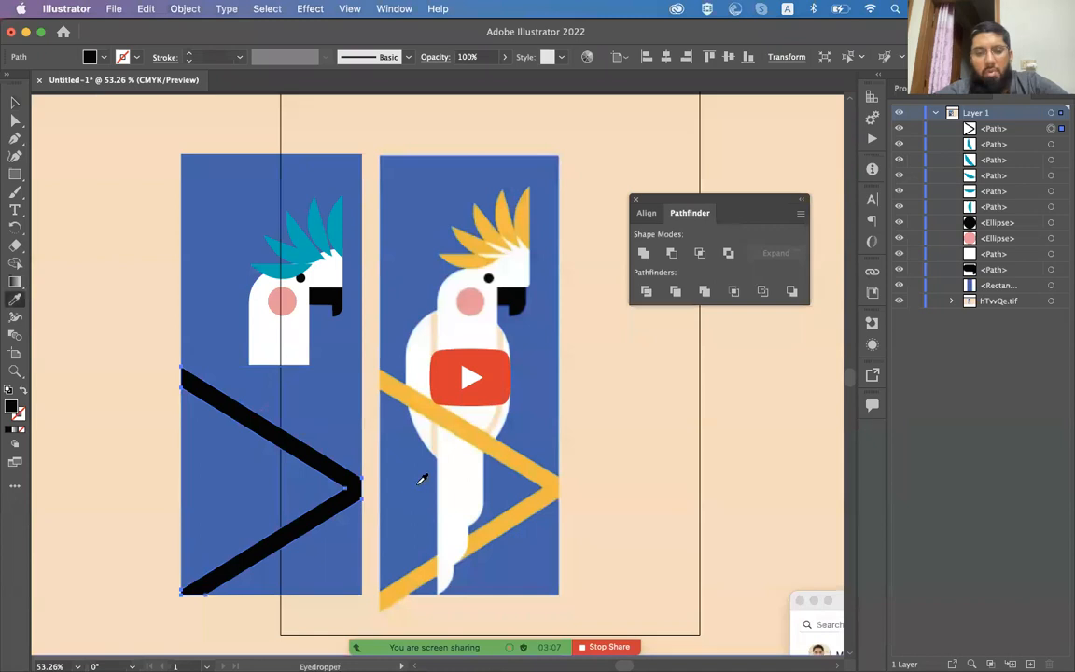
left_click(507, 453)
key("v")
left_click(79, 461)
left_click(358, 481)
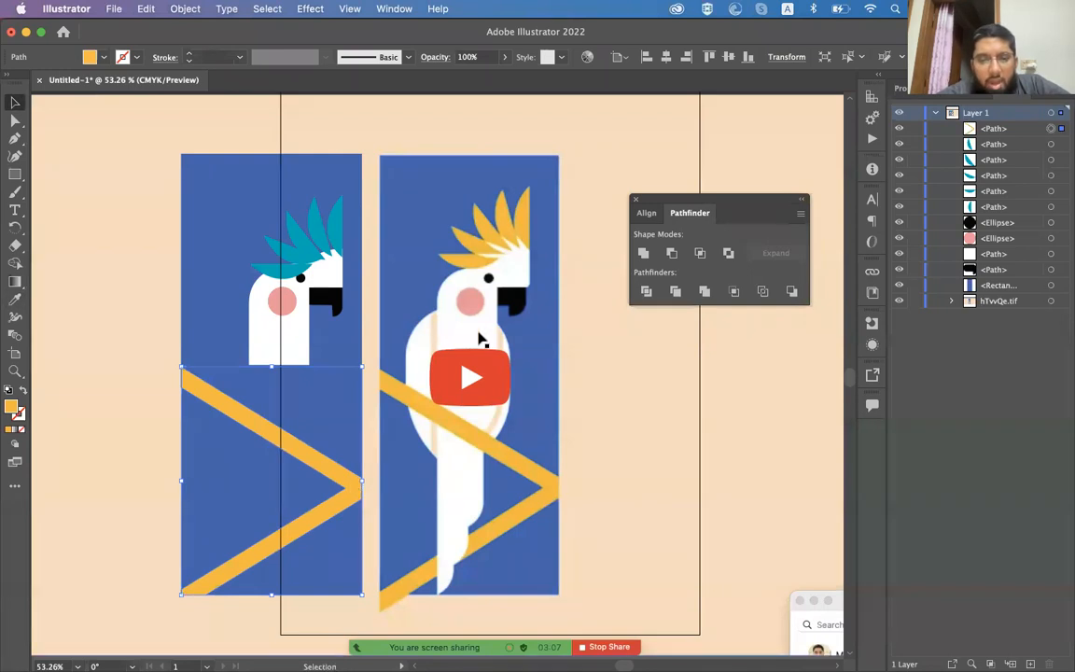
left_click(202, 336)
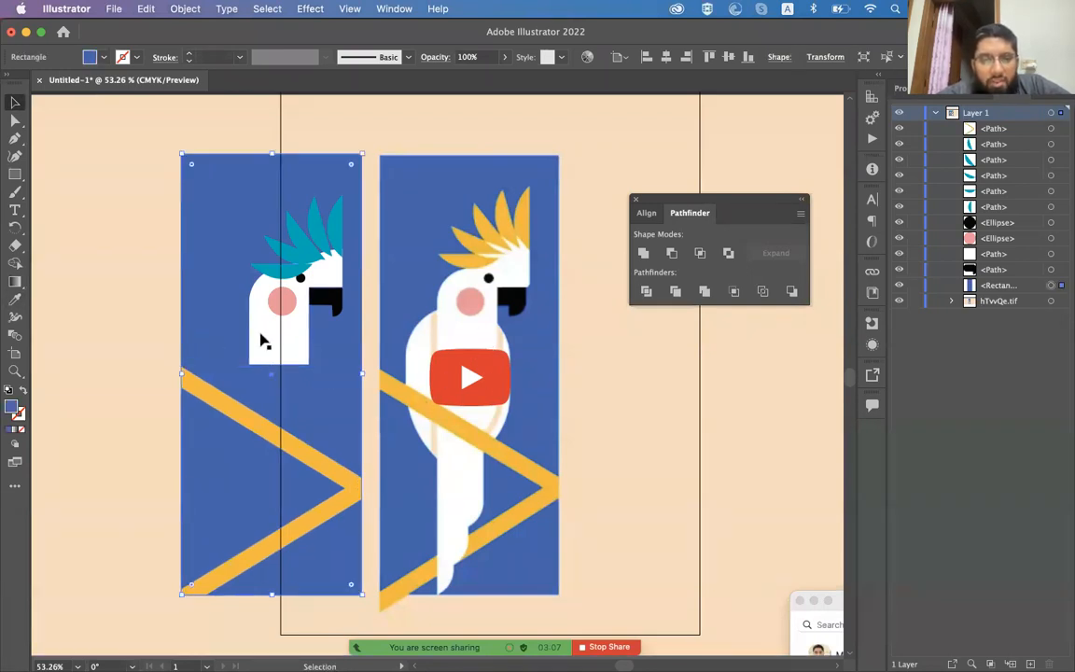
left_click(808, 636)
left_click_drag(840, 613, 797, 586)
key("super+z")
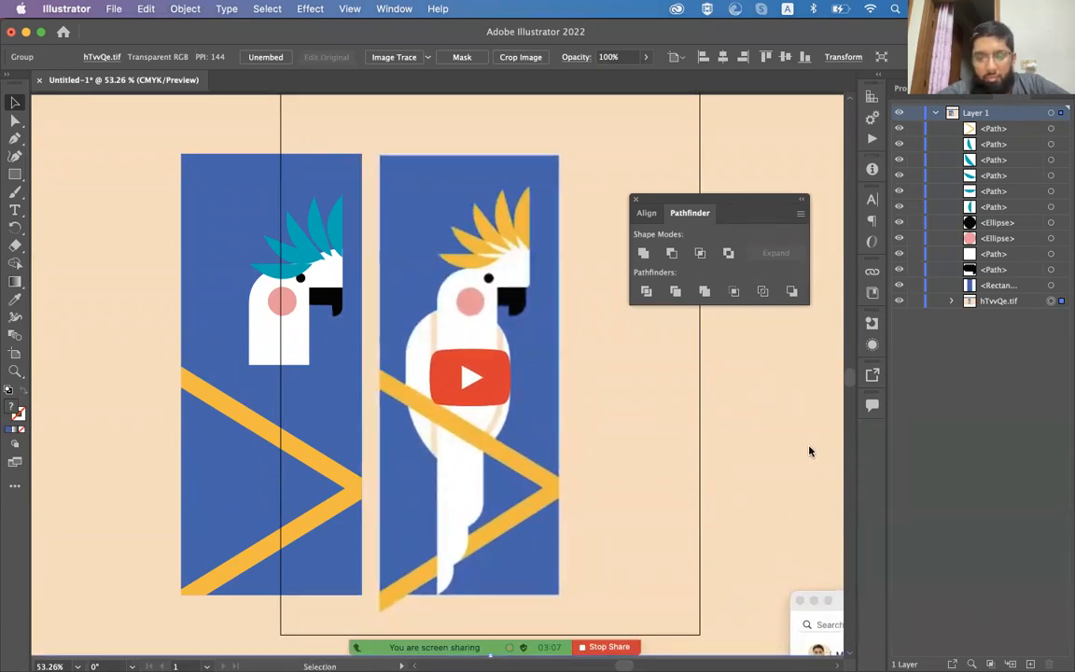
- Draw a circle about 218 pt in diameter to the right of the artboard and fill it with the reference crest's yellow-orange
scroll(465, 440, "right", 3)
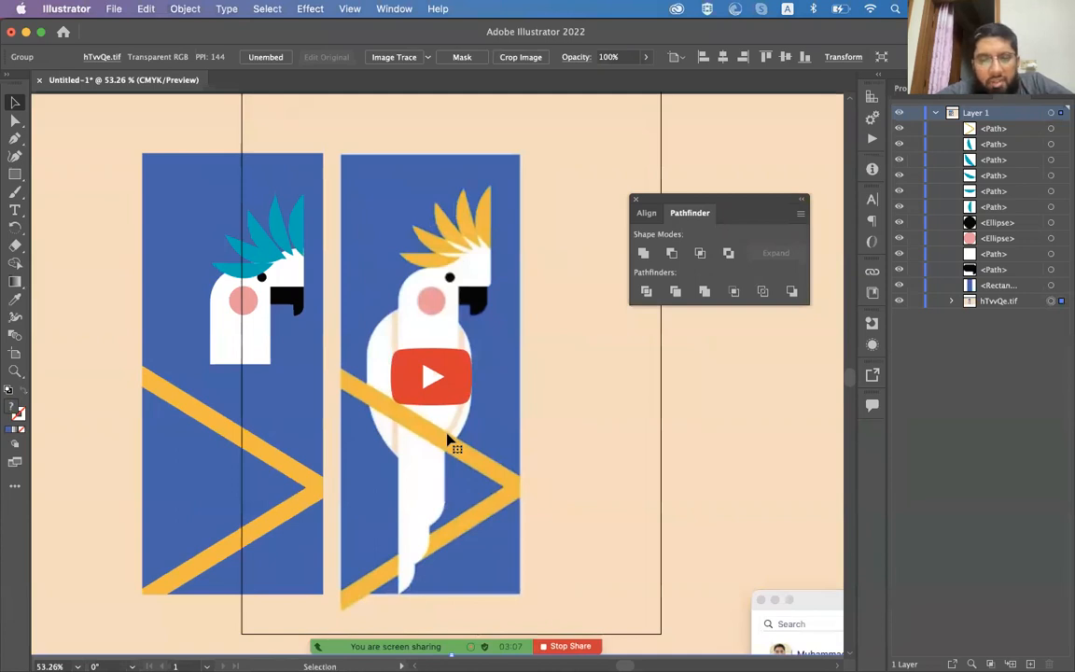
scroll(451, 440, "right", 20)
left_click(15, 174)
left_click_drag(15, 174, 43, 186)
left_click_drag(407, 240, 560, 391)
key("v")
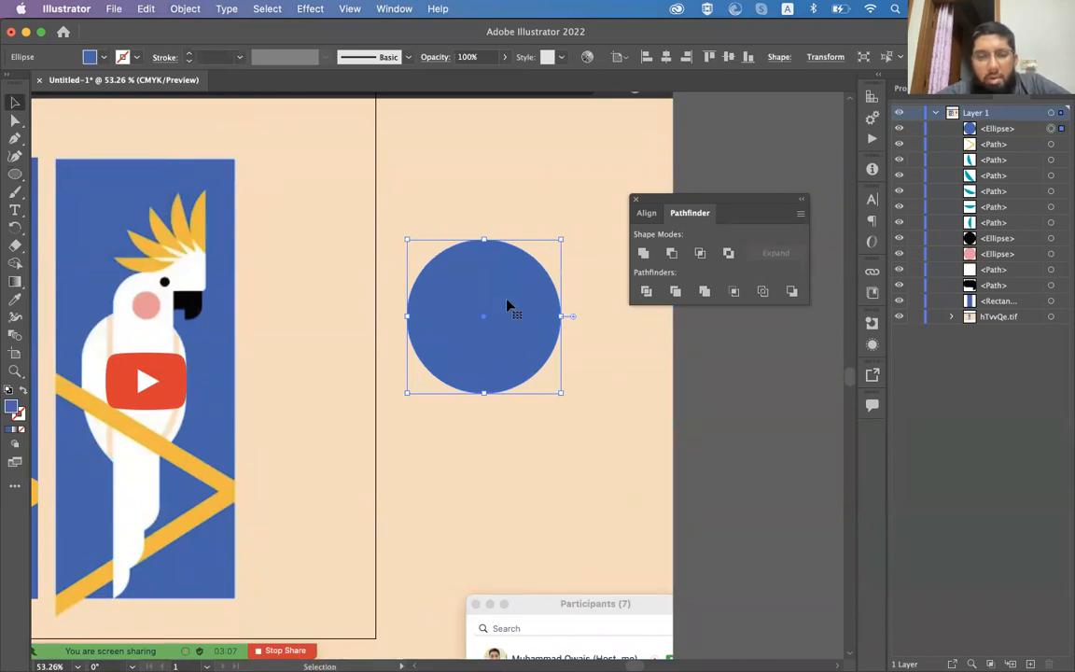
key("i")
left_click(205, 221)
key("v")
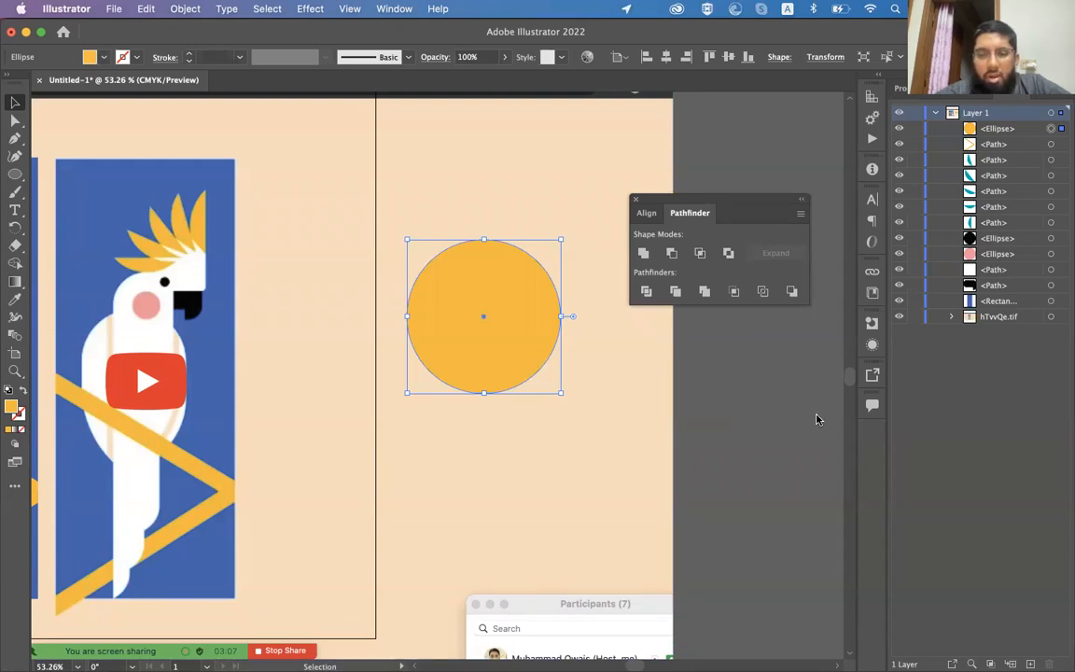
- Raise the circle's magenta fill value to 100% to turn it red, and move the circle about 50 pt to the right
left_click(646, 213)
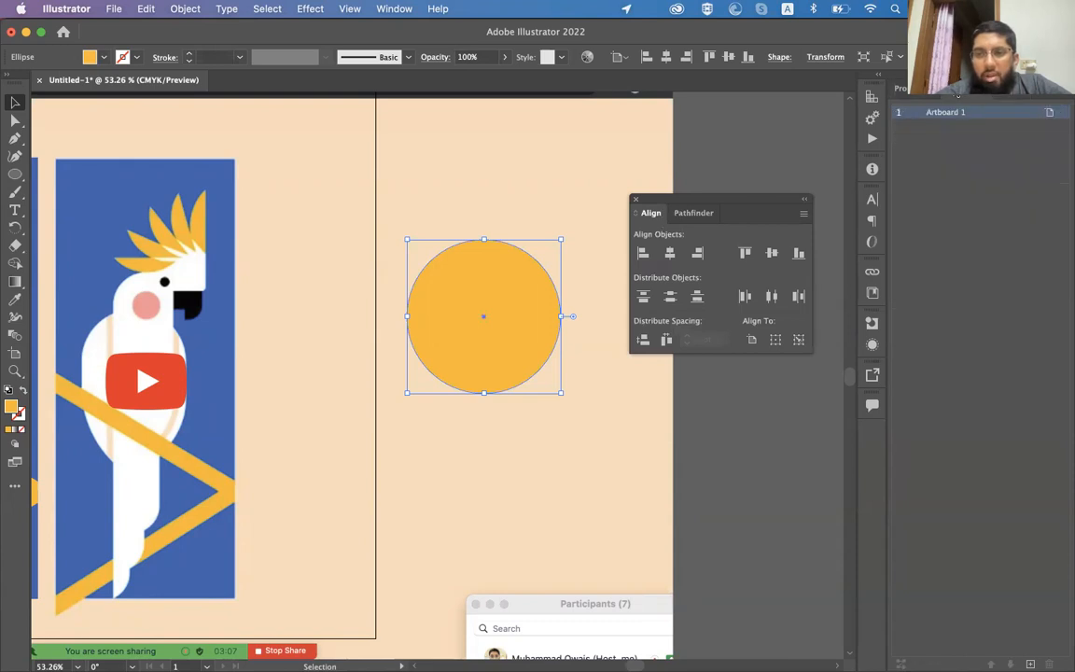
left_click(902, 89)
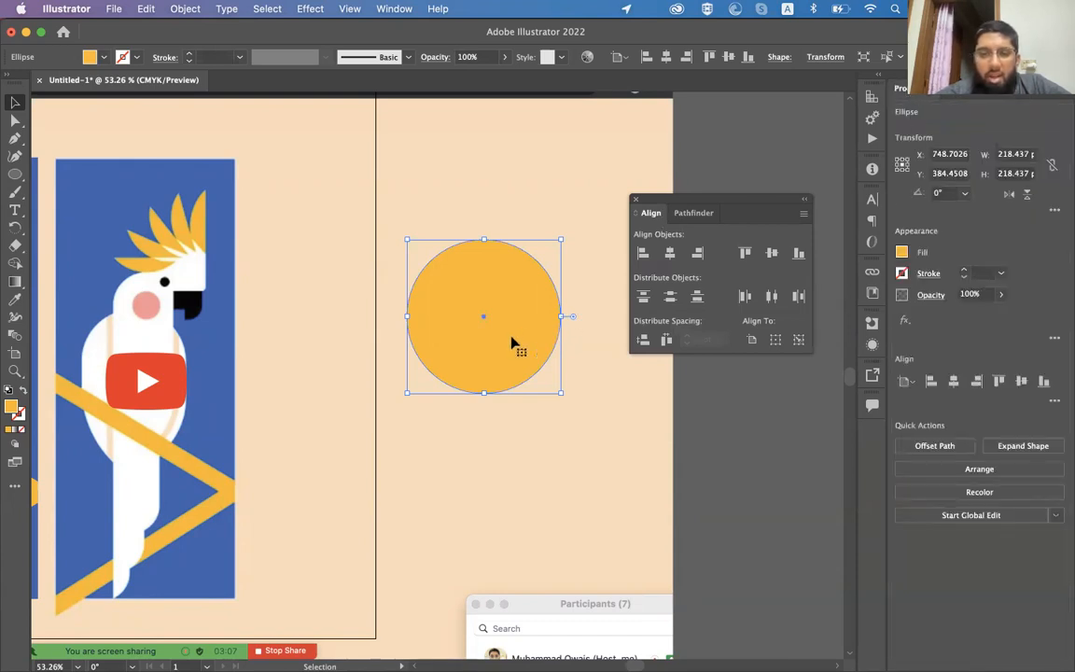
left_click(901, 253)
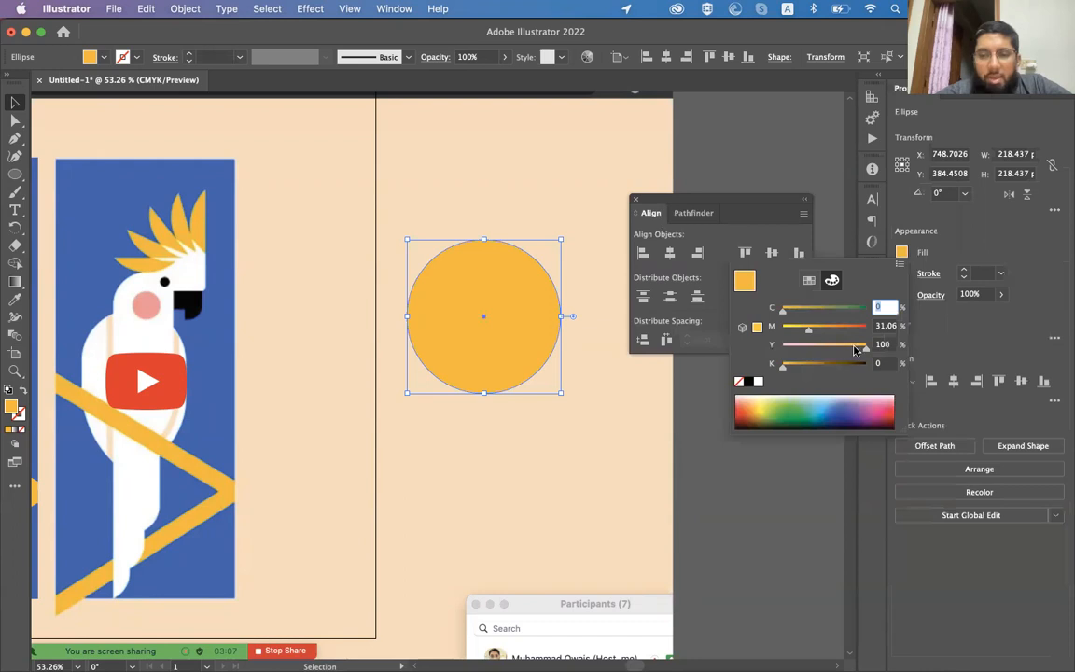
left_click_drag(850, 329, 874, 328)
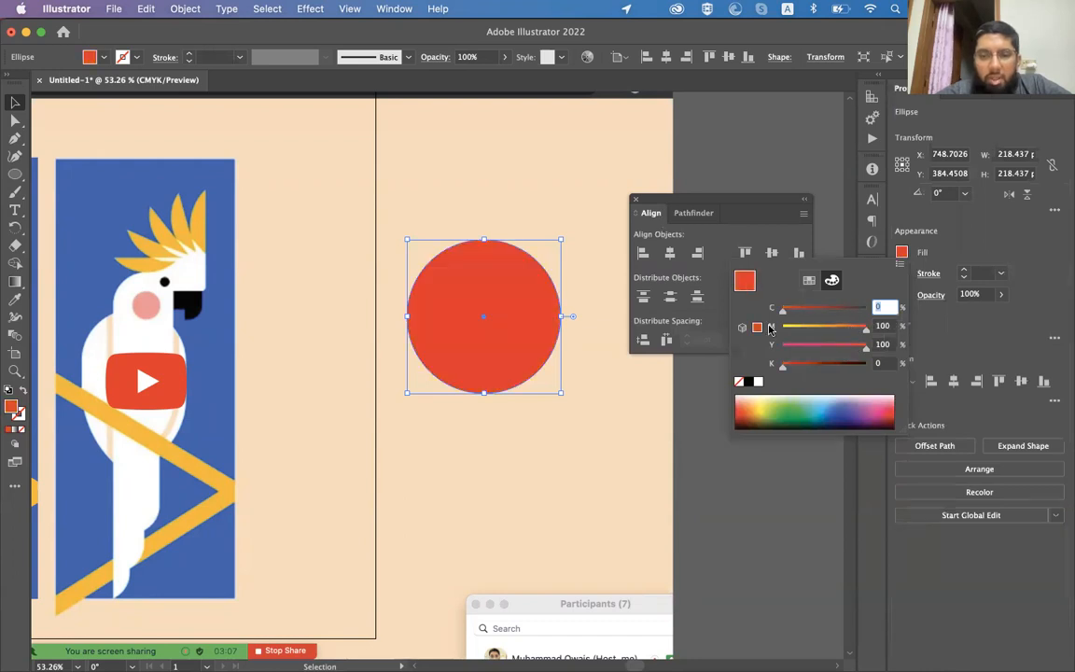
left_click(495, 314)
scroll(495, 313, "right", 5)
left_click_drag(393, 318, 427, 317)
- Add two anchor points on the red circle's outline, one above and one below its rightmost anchor
key("p")
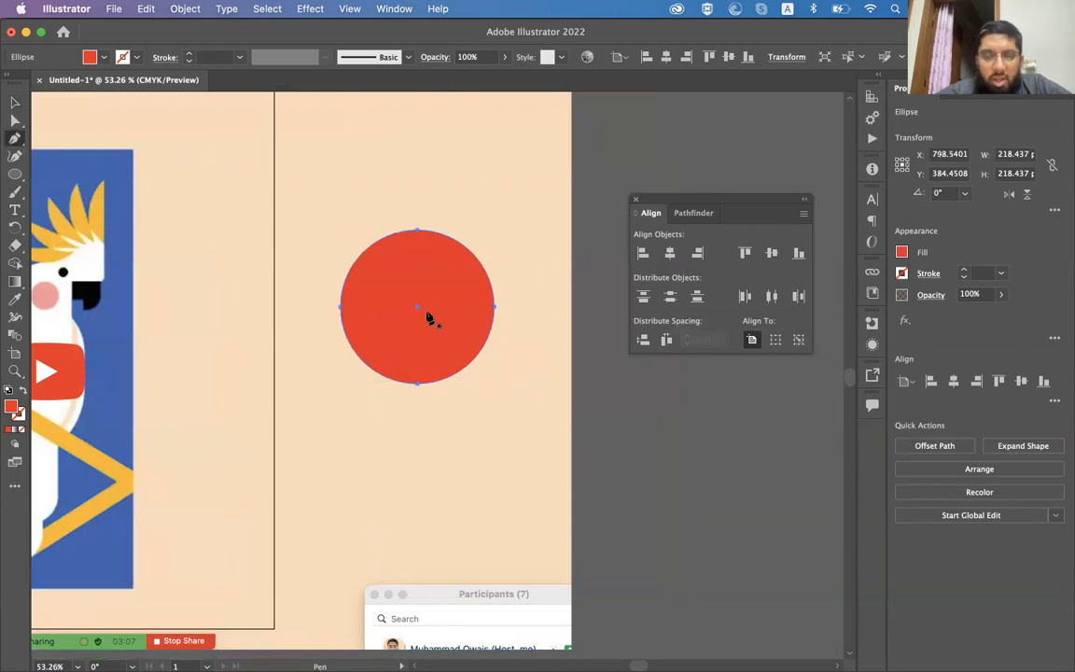
left_click(489, 280)
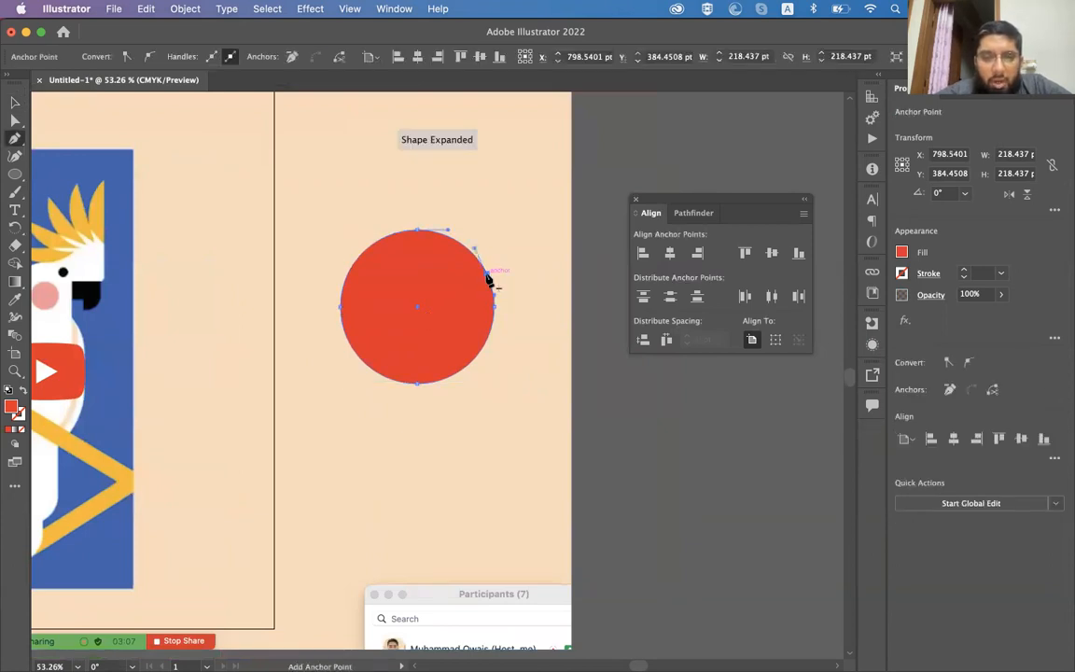
left_click(493, 338)
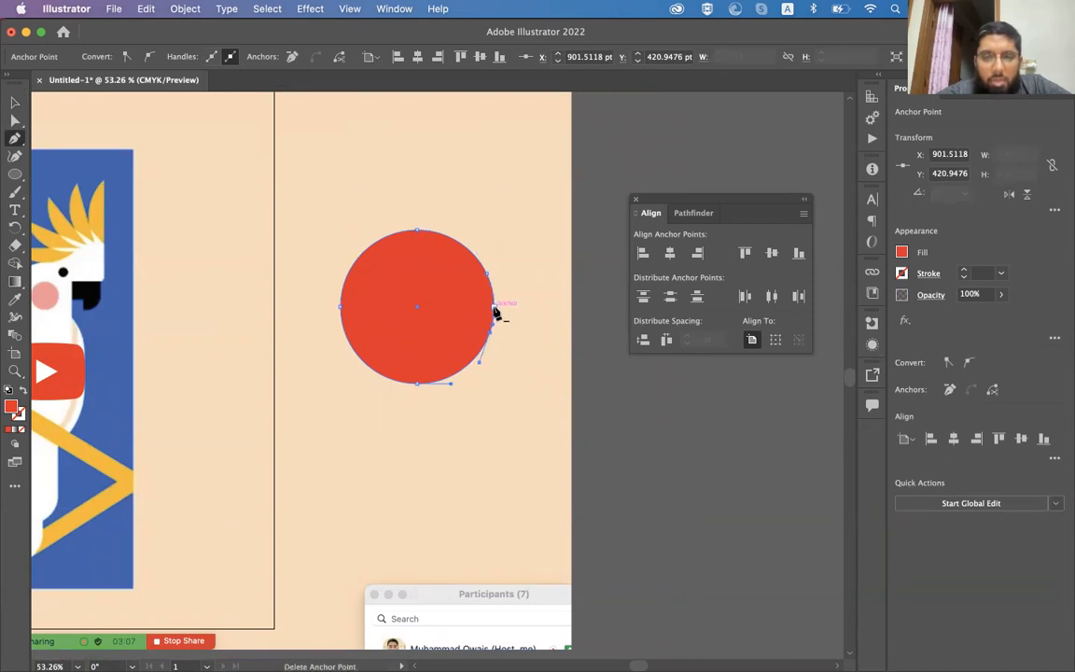
- Remove the curve handles around the rightmost anchors and move the middle one to the circle's centre, forming a Pac-Man mouth
left_click(494, 308, "super")
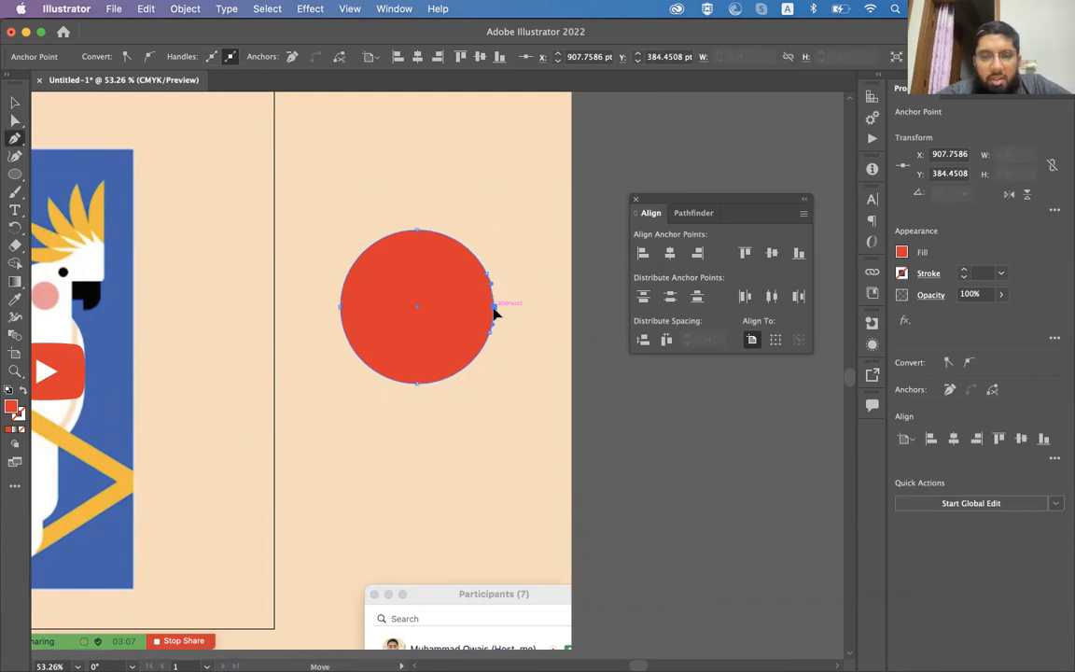
left_click_drag(491, 284, 487, 273)
left_click(489, 333, "alt")
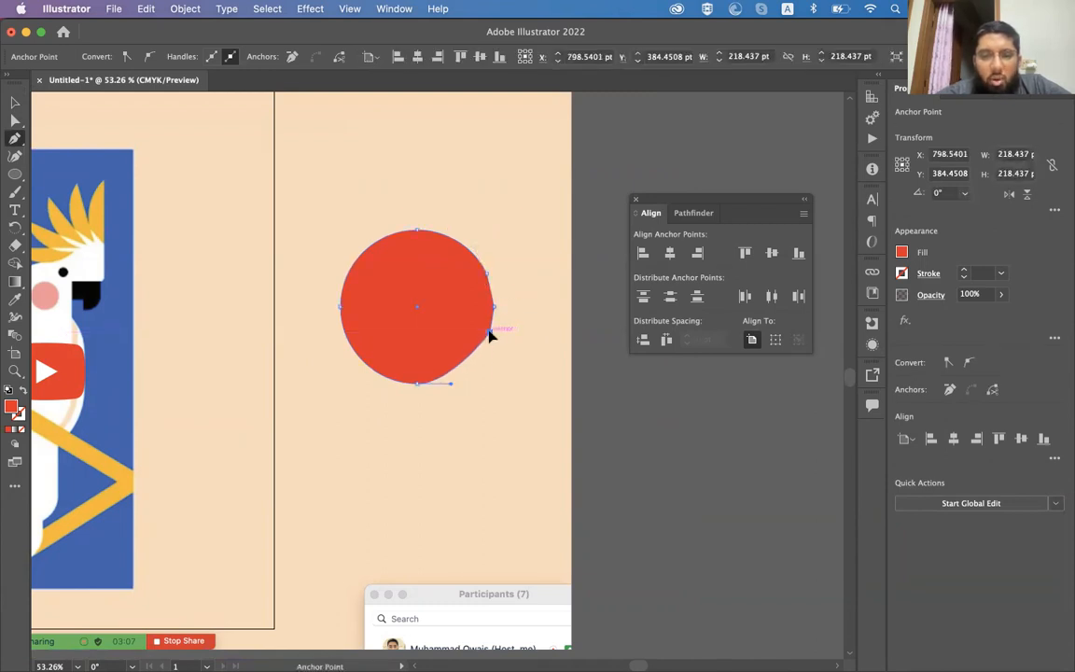
left_click_drag(492, 309, 417, 309)
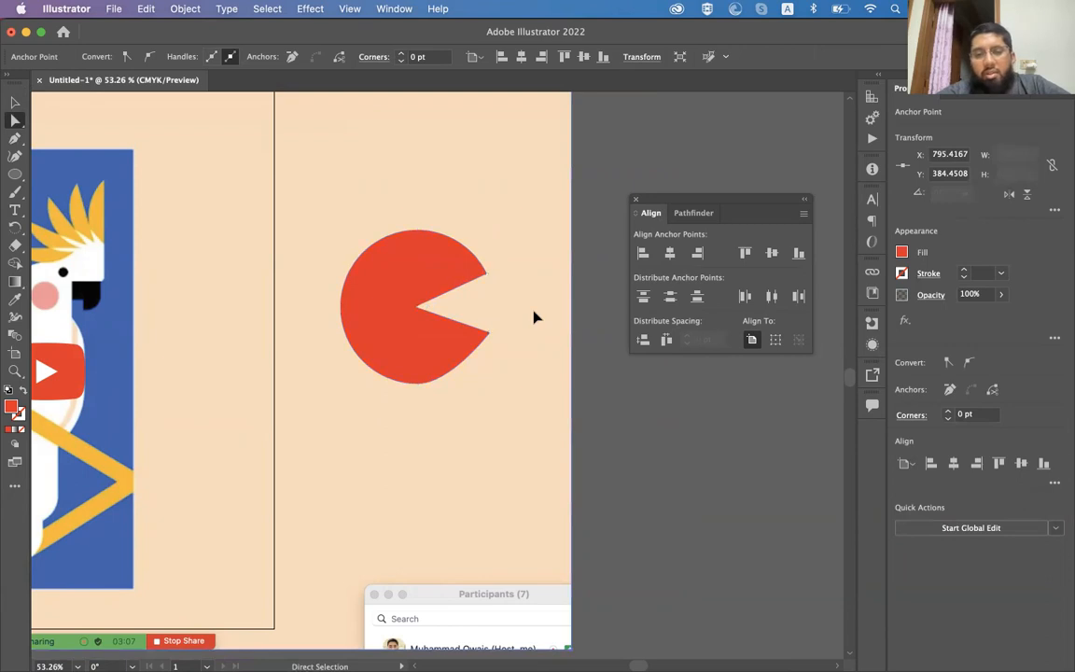
left_click(609, 374)
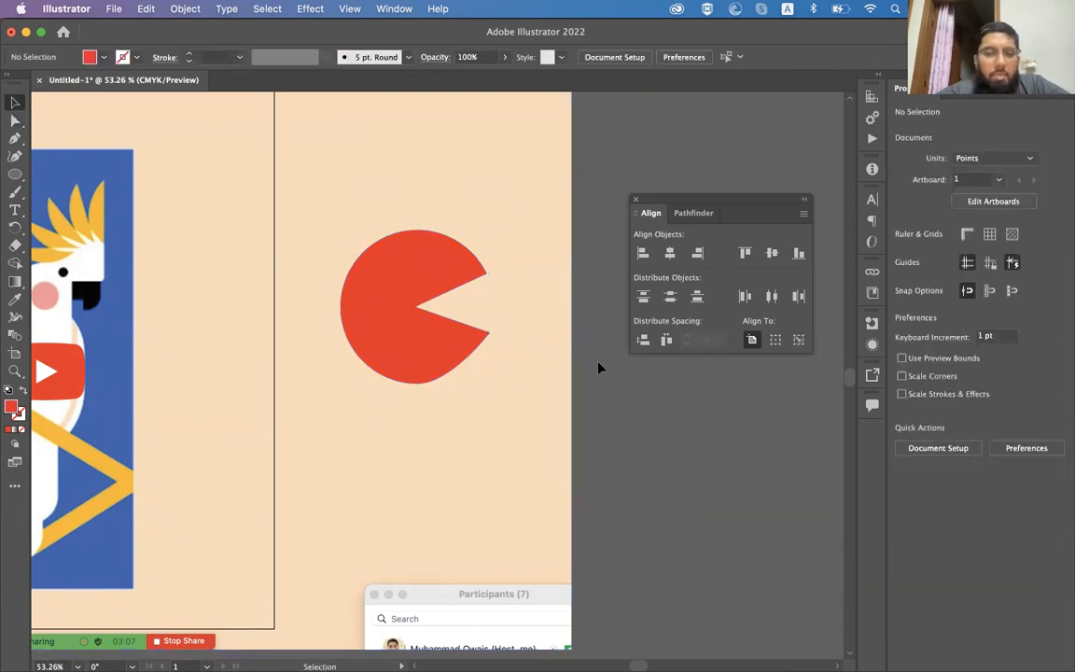
- Adjust the bottom anchor's handle to round out the curve below the Pac-Man's mouth
left_click(450, 349)
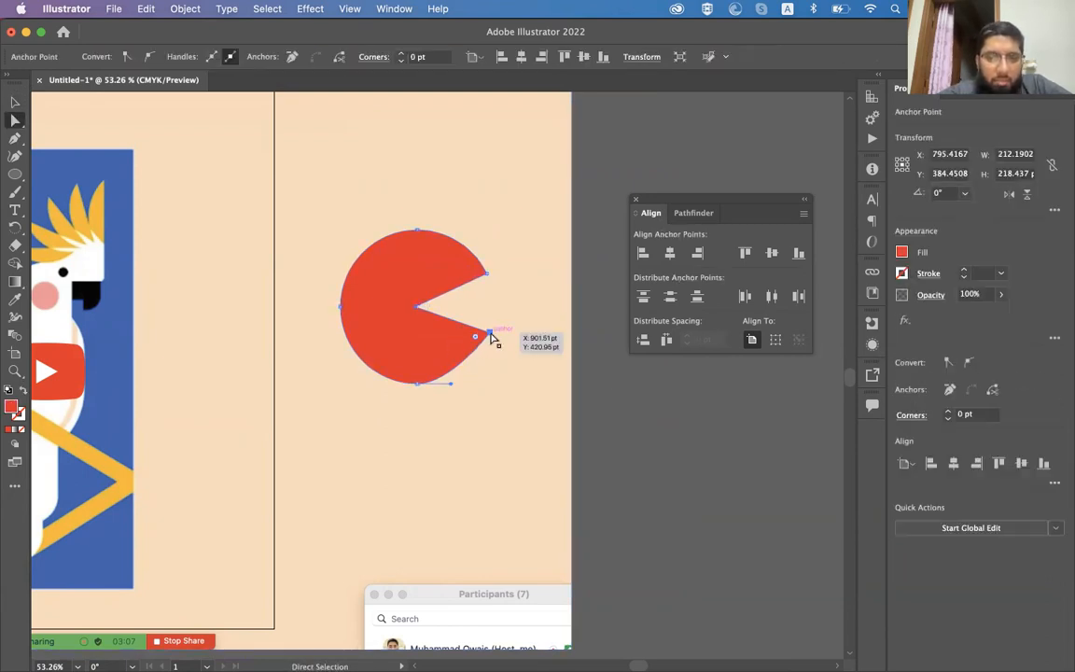
left_click(490, 334)
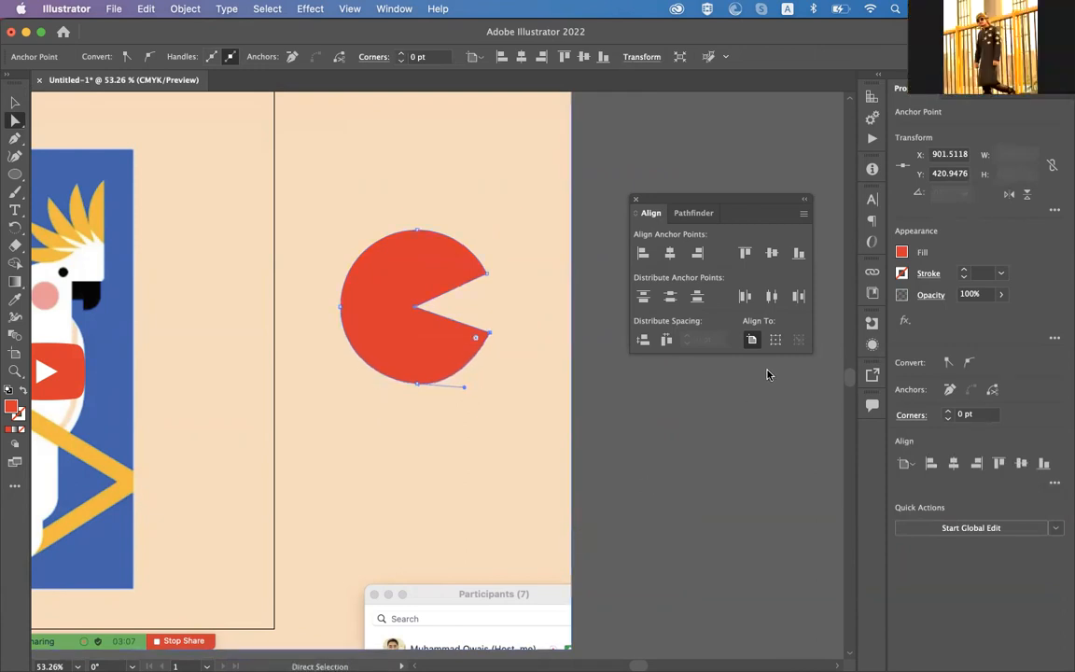
left_click(638, 412)
key("v")
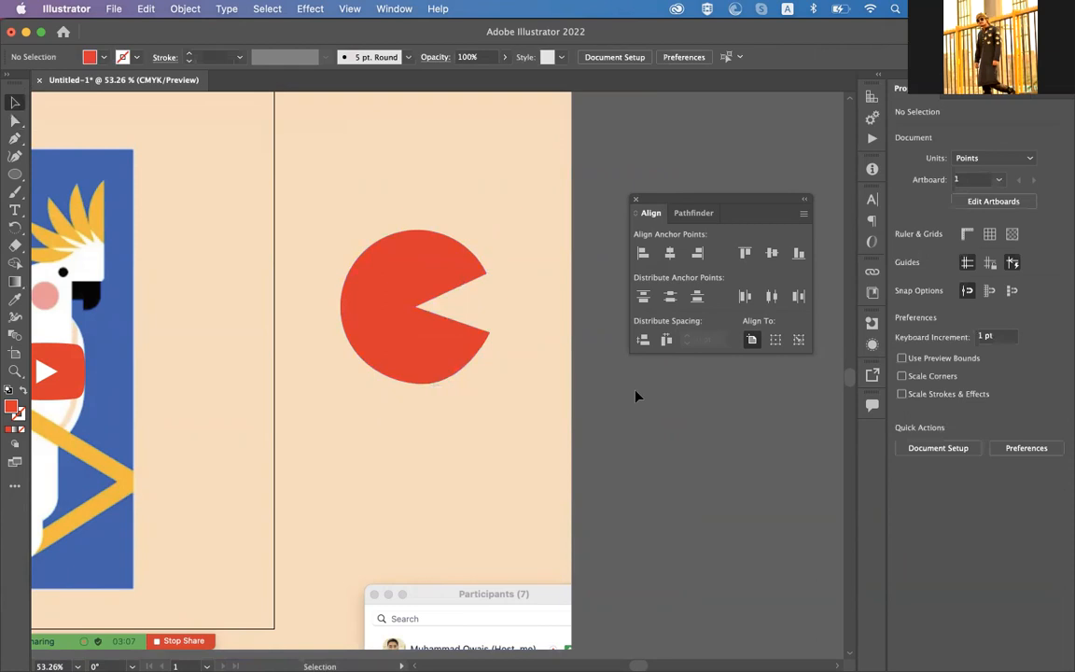
- Delete the red Pac-Man shape
key("a")
left_click(423, 343)
key("Delete")
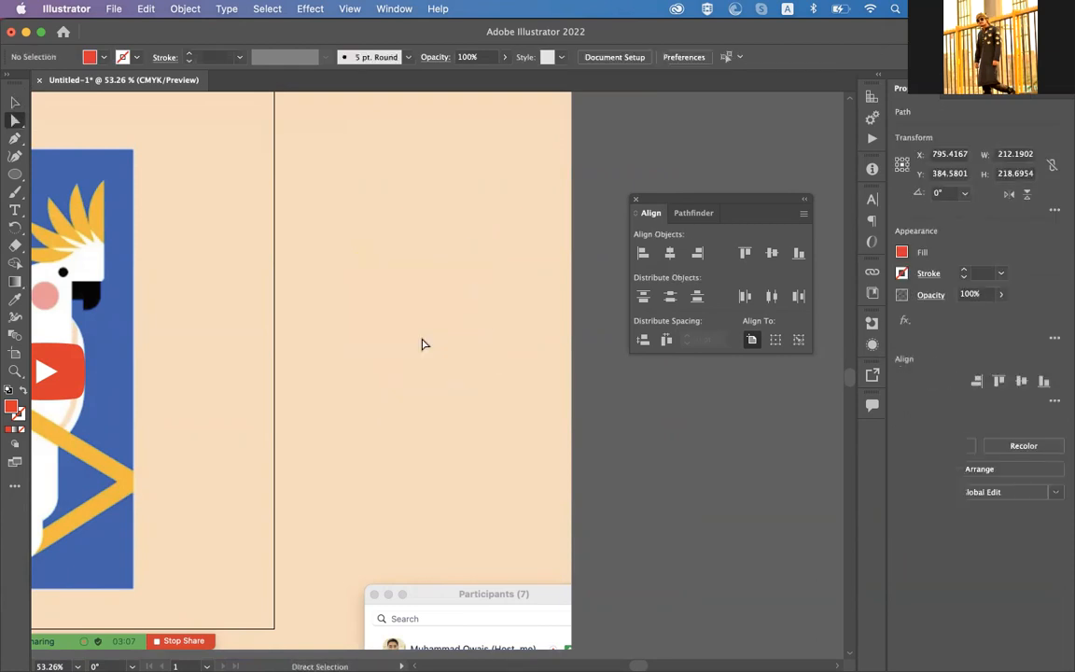
- Draw a red circle about 329 pt in diameter and add an anchor point on its upper-right outline
key("l")
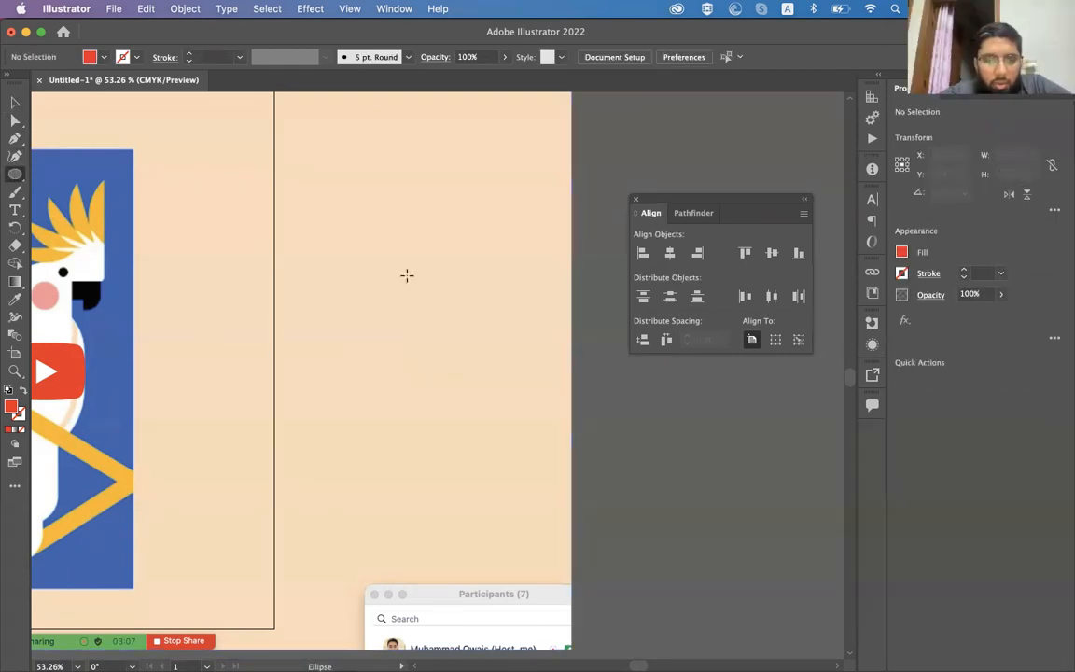
left_click_drag(328, 224, 479, 452)
key("a")
key("p")
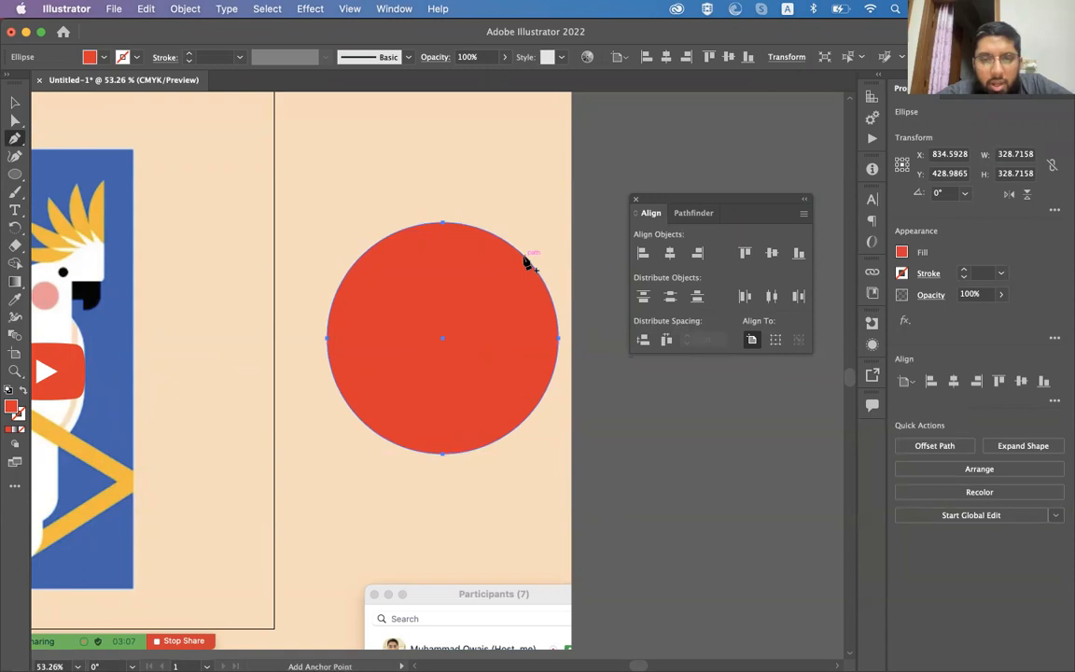
left_click(524, 258)
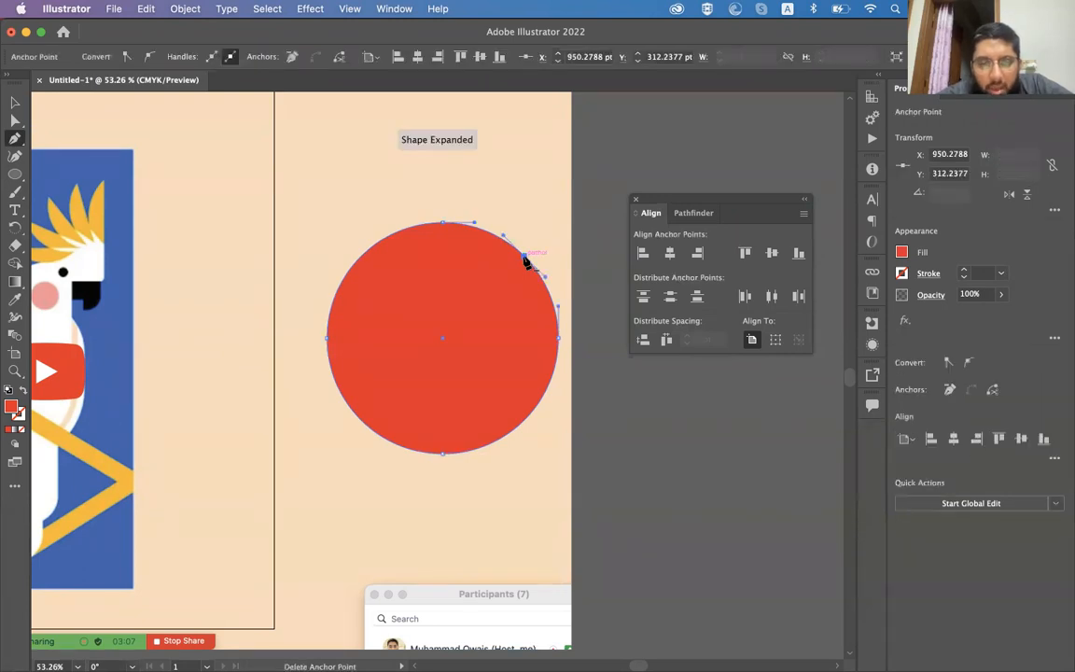
scroll(525, 261, "up", 5)
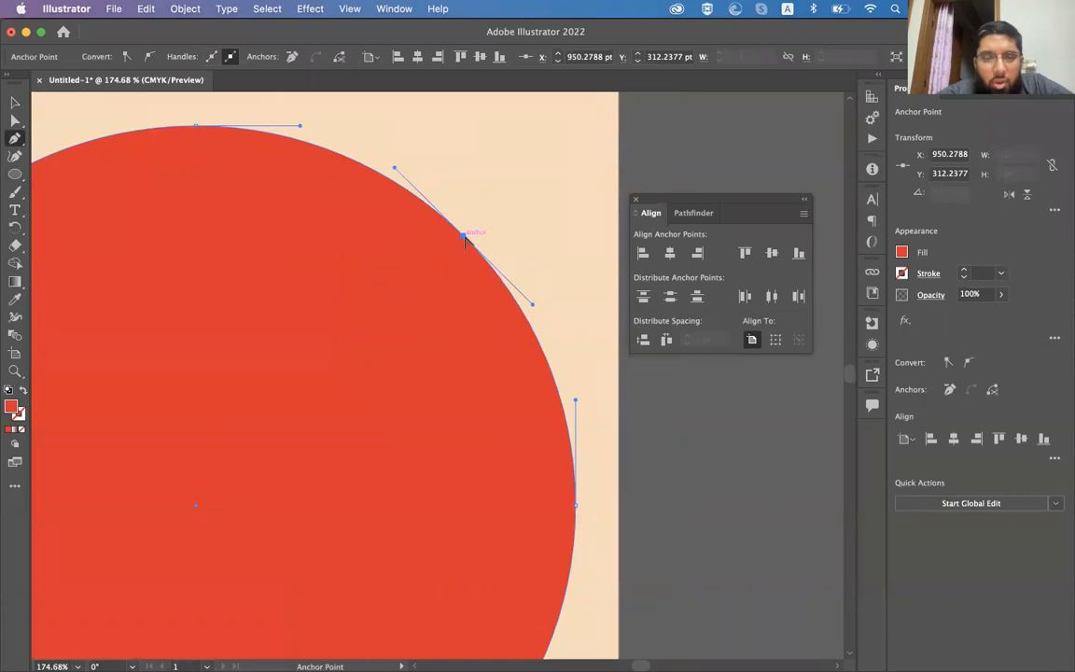
- Convert the circle's added anchor point to a corner without handles and undo the conversion
left_click(15, 138)
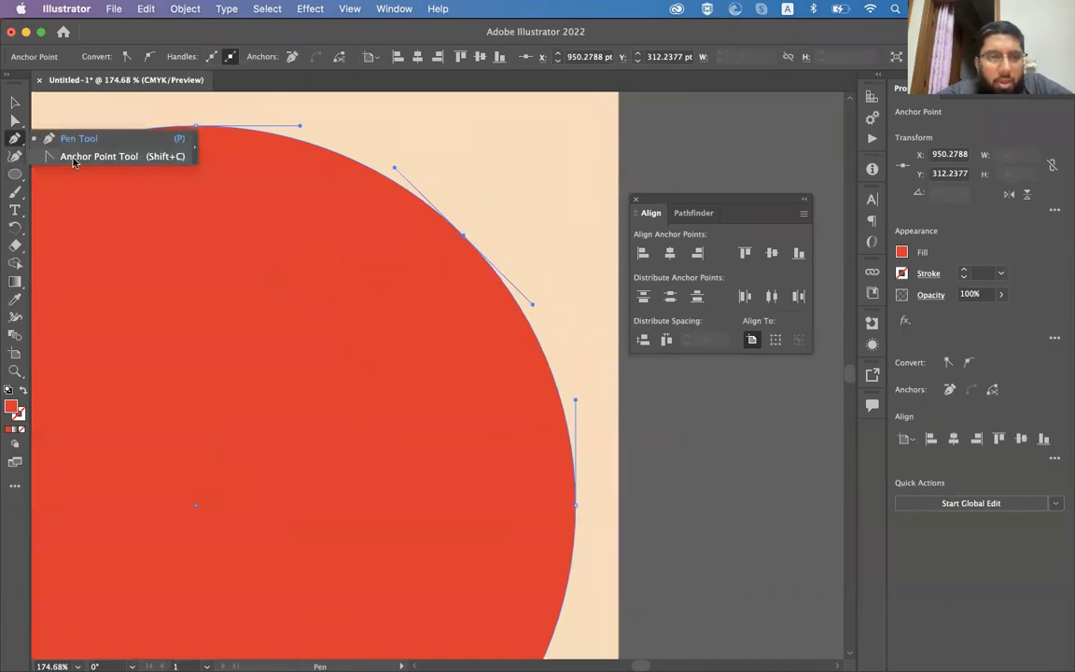
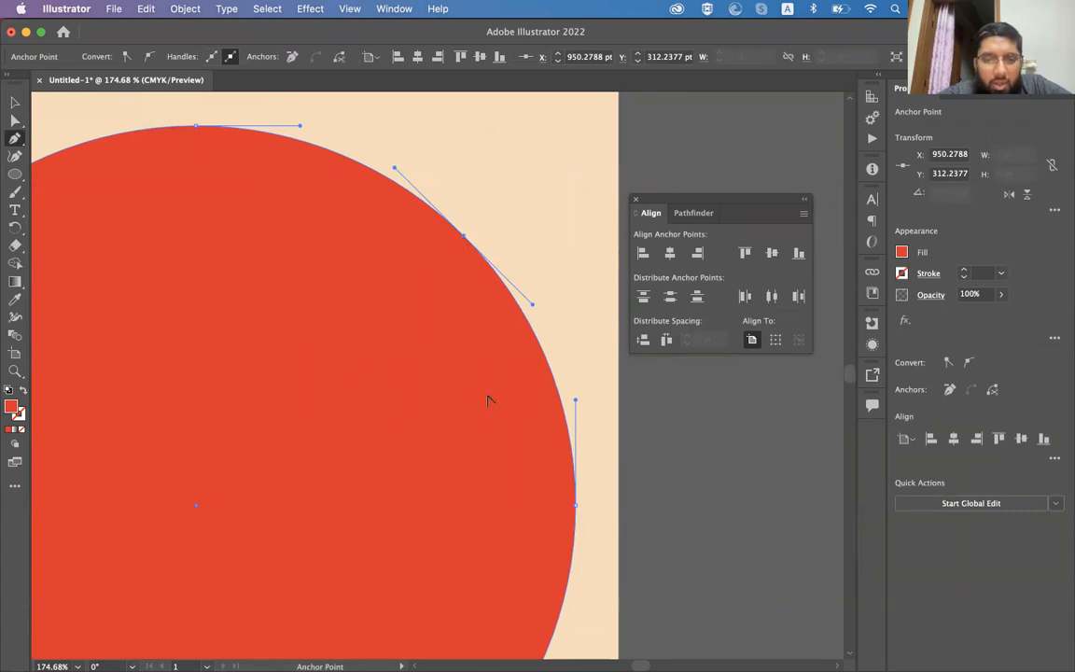
left_click(462, 235)
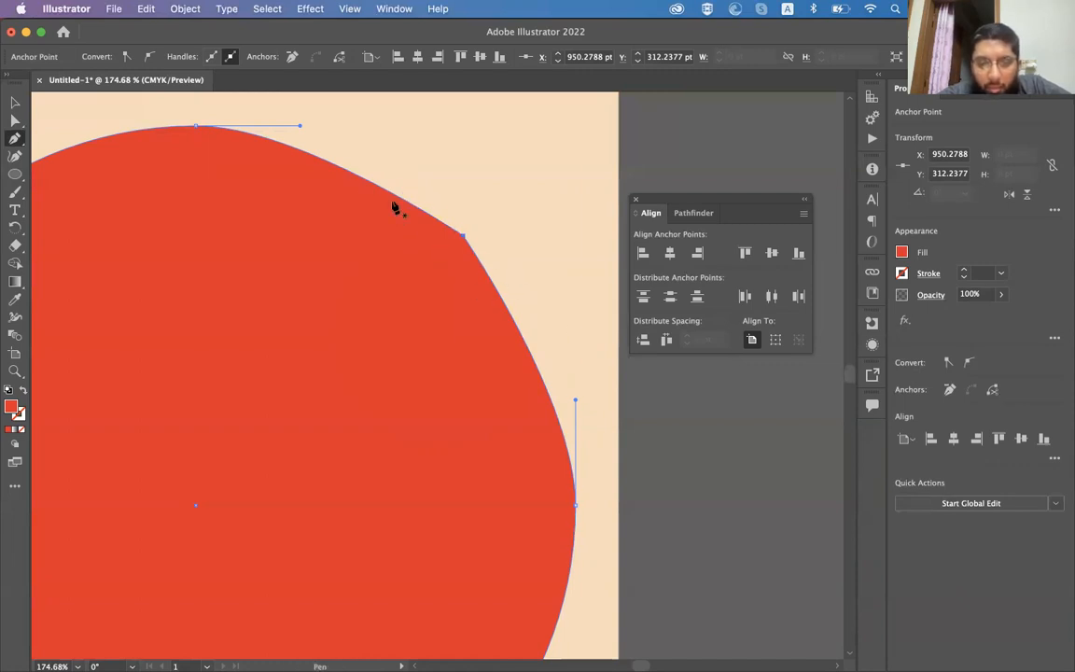
key("super+z")
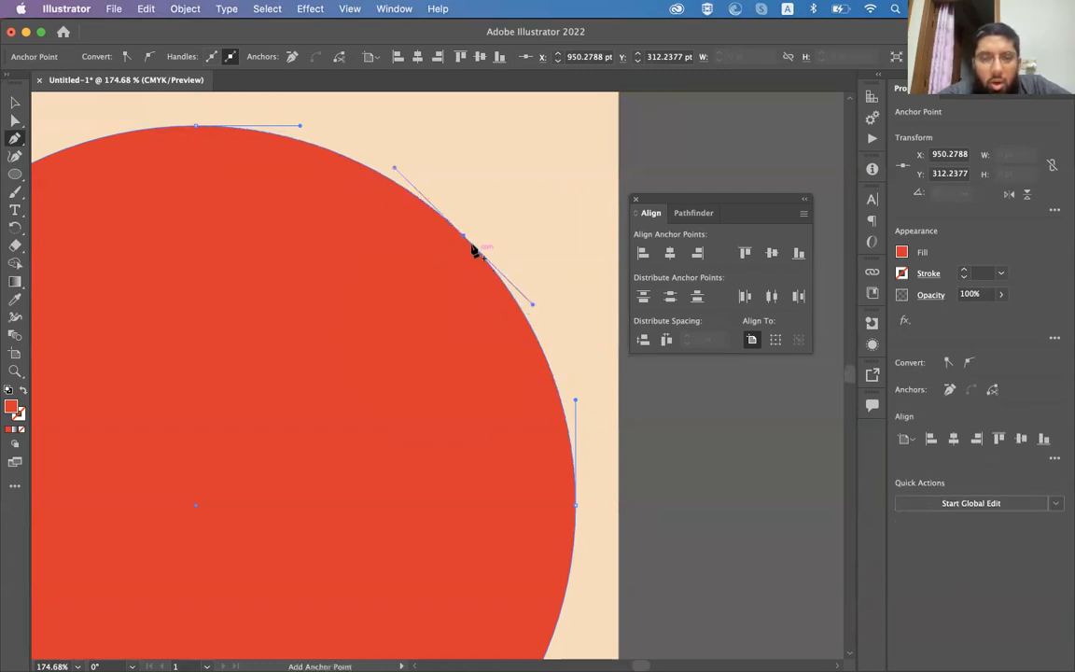
- Retract the added anchor's lower handle by itself and convert the anchor to a full corner with the Anchor Point tool
left_click_drag(530, 308, 465, 238)
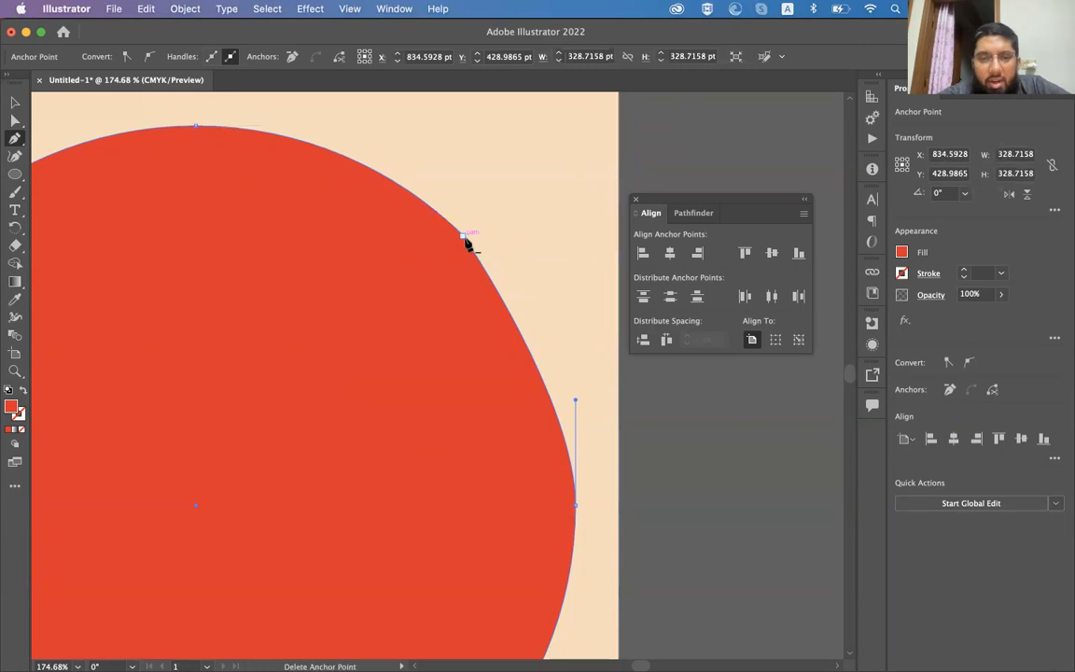
key("a")
left_click(465, 238)
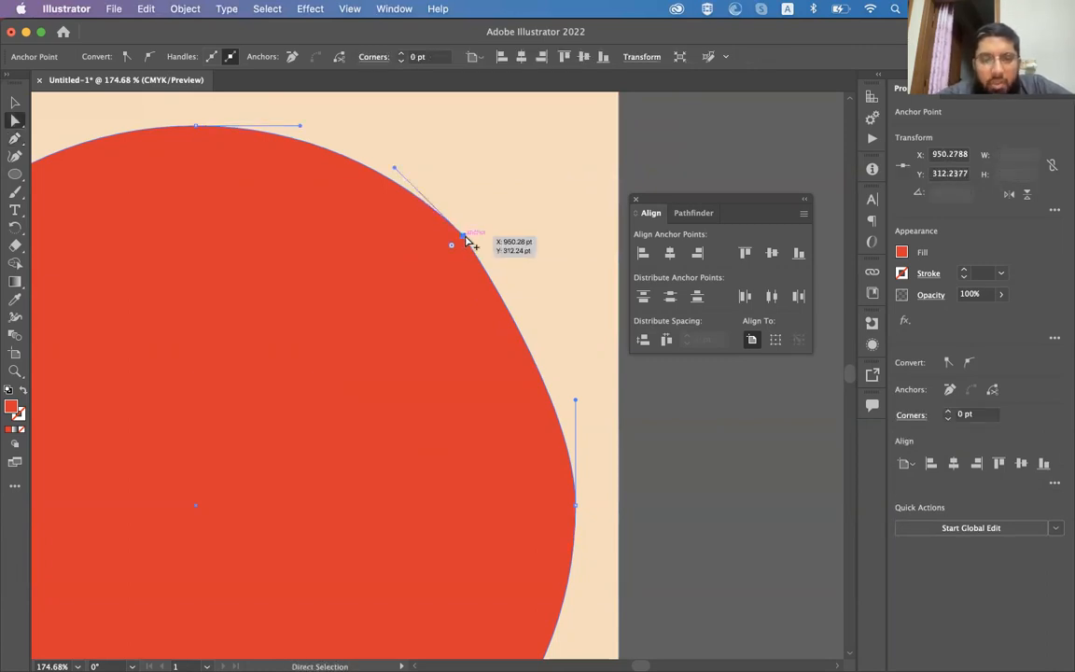
left_click_drag(15, 137, 77, 161)
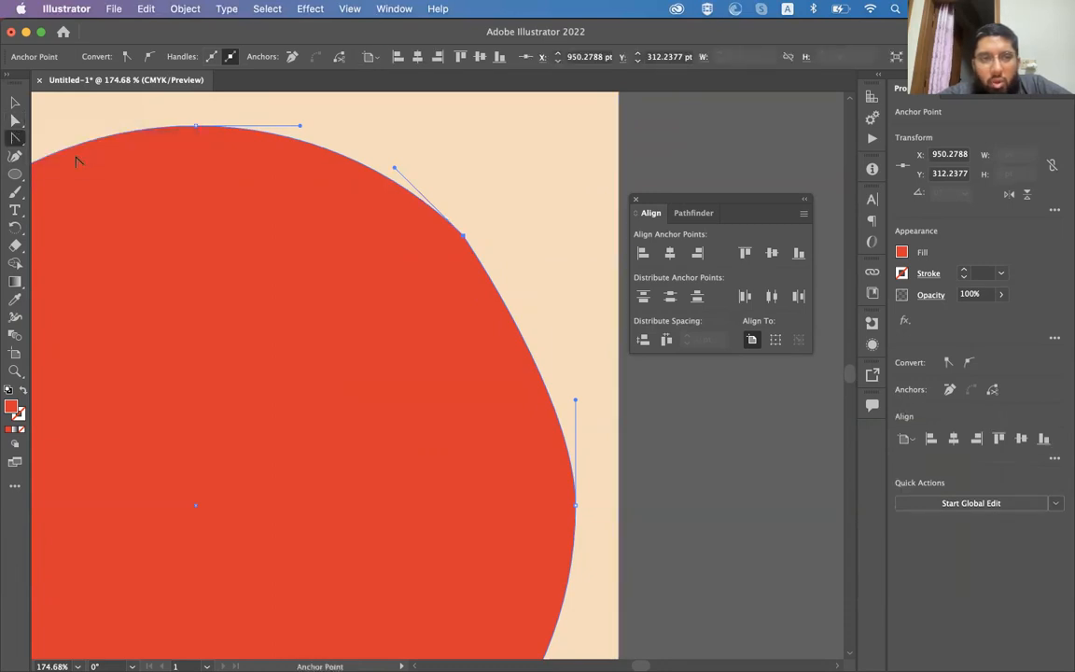
left_click(464, 237)
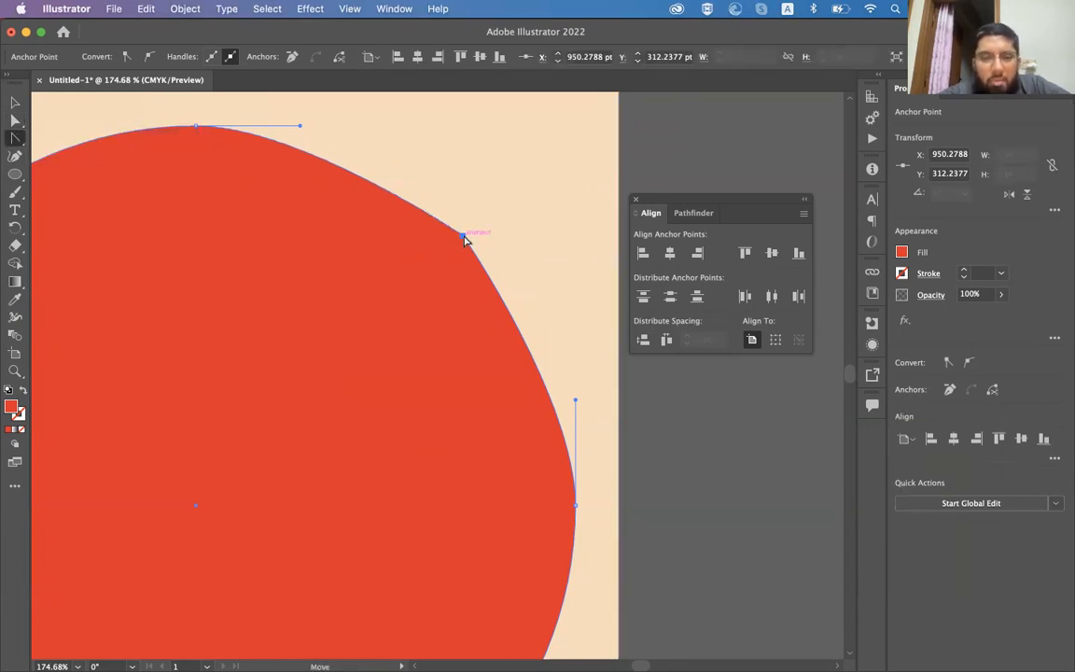
- Undo the handle removals and convert the upper-right anchor to a corner again with the Pen tool
key("a")
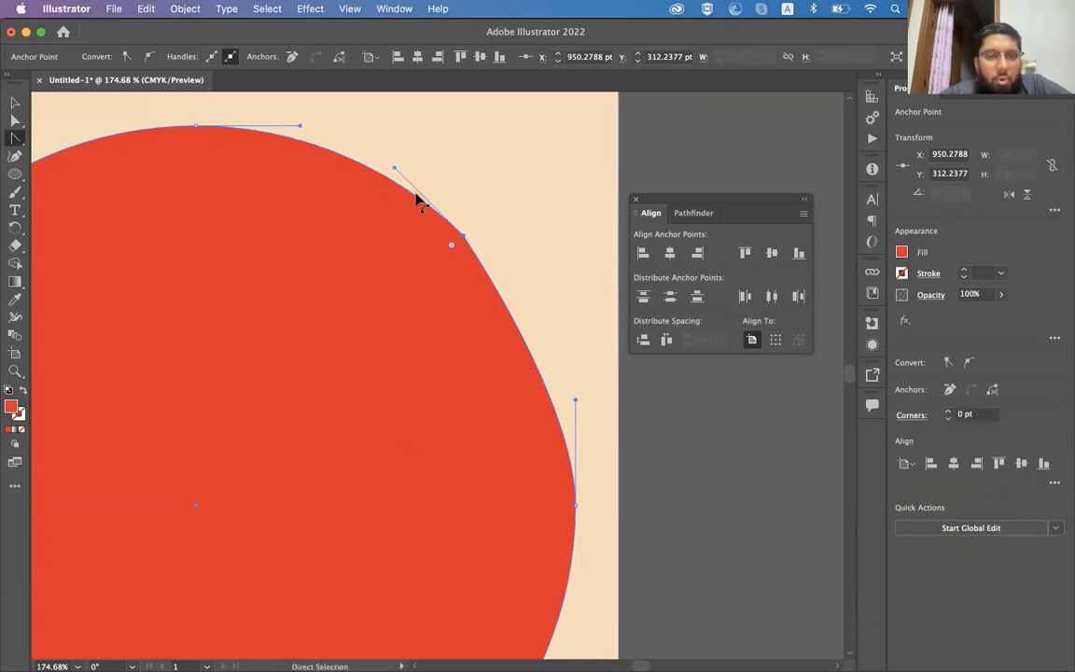
key("super+z")
left_click(15, 138)
left_click_drag(15, 138, 65, 137)
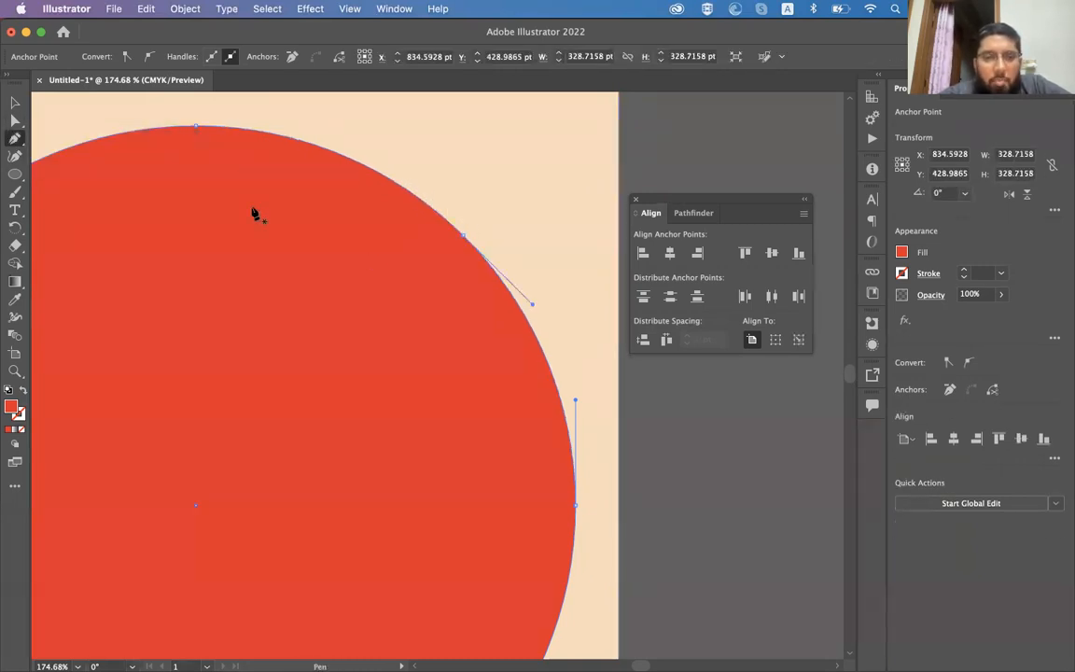
left_click(464, 238)
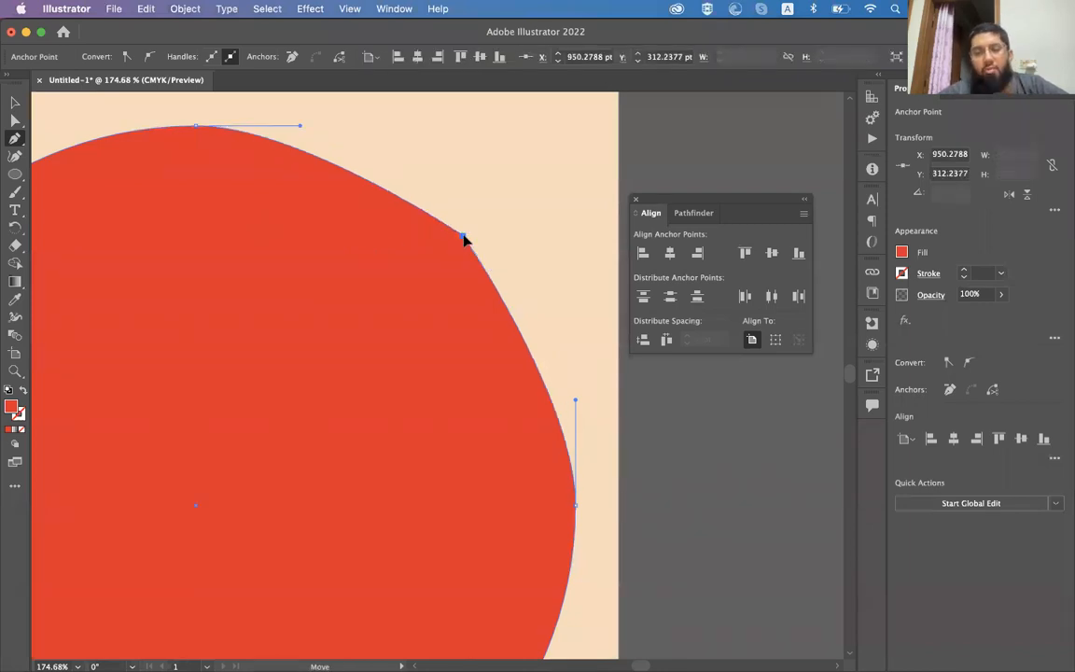
- Delete the red circle beside the cockatoo illustrations
scroll(464, 240, "down", 10)
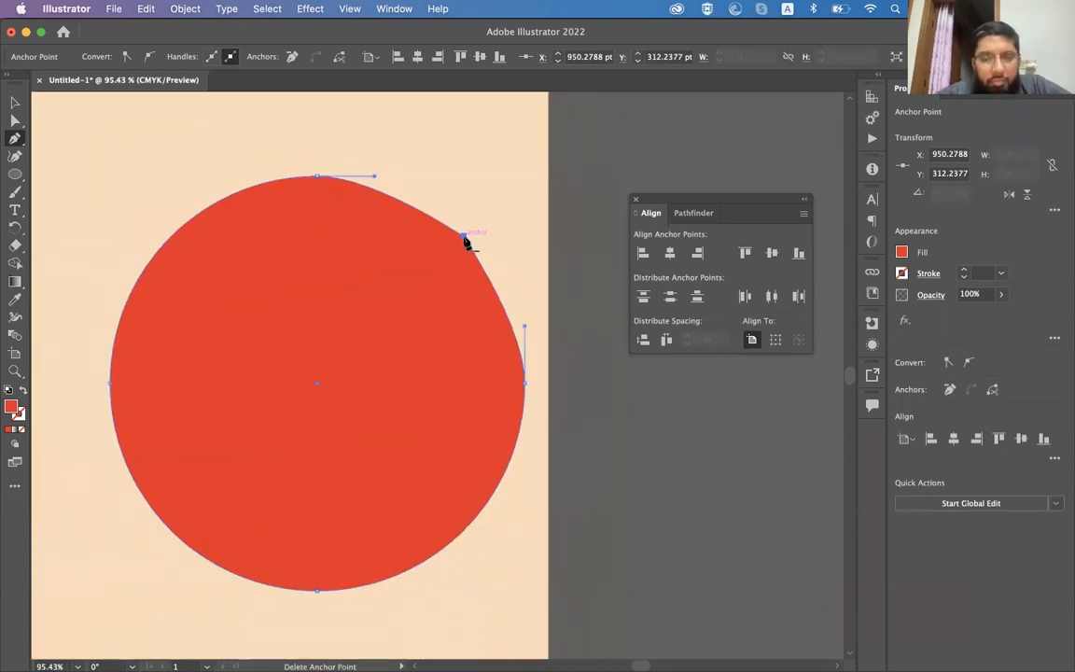
scroll(464, 240, "left", 5)
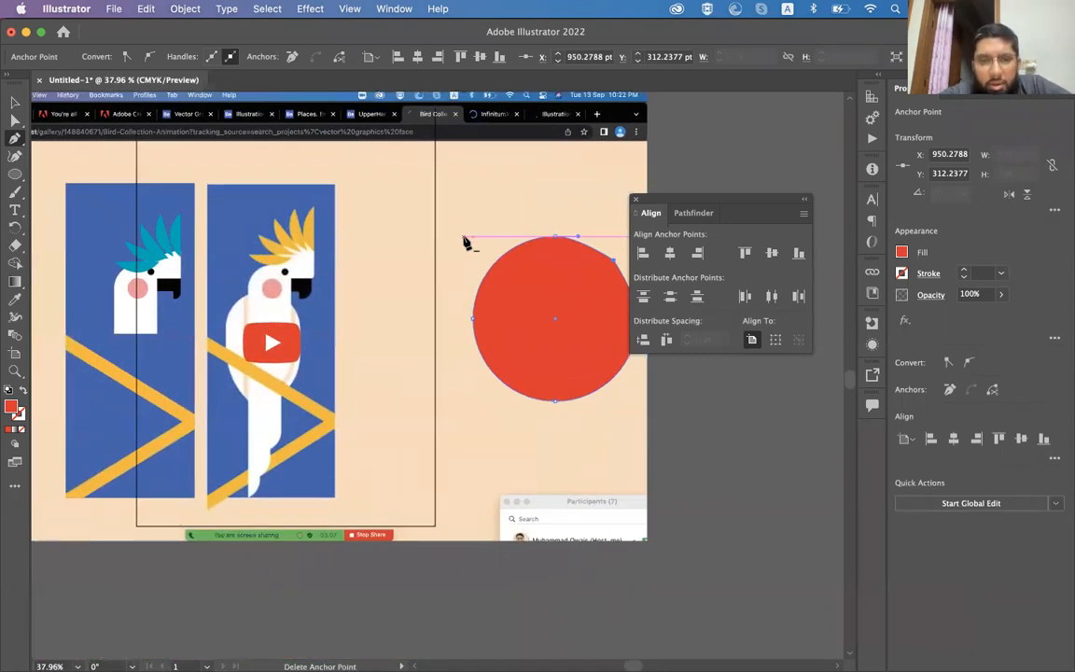
scroll(466, 242, "right", 4)
key("a")
key("v")
key("Delete")
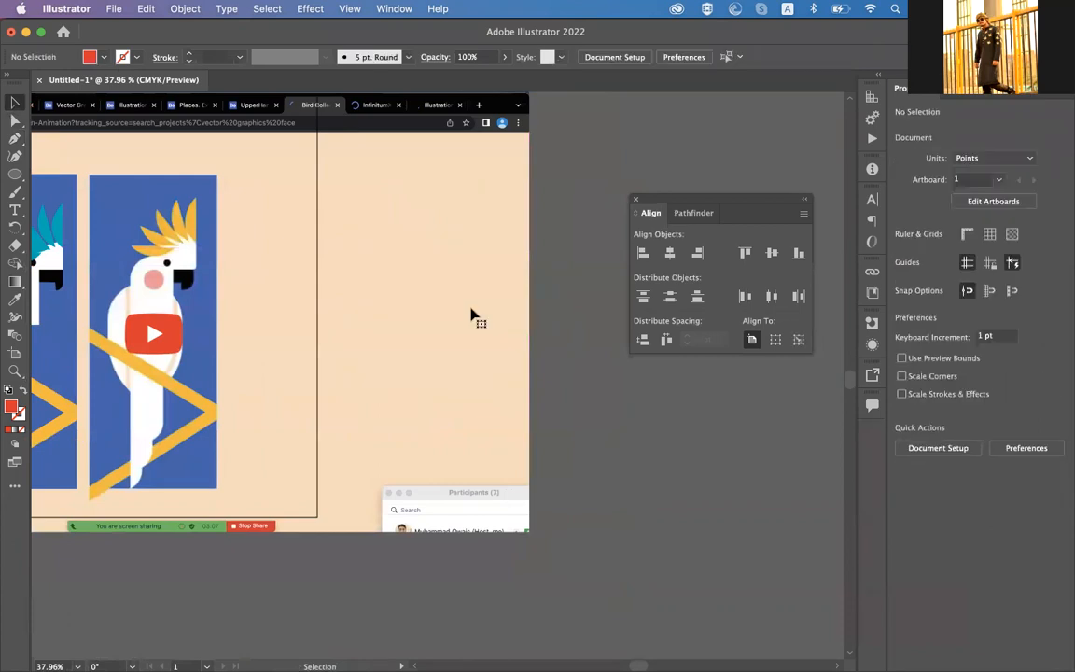
scroll(471, 315, "left", 5)
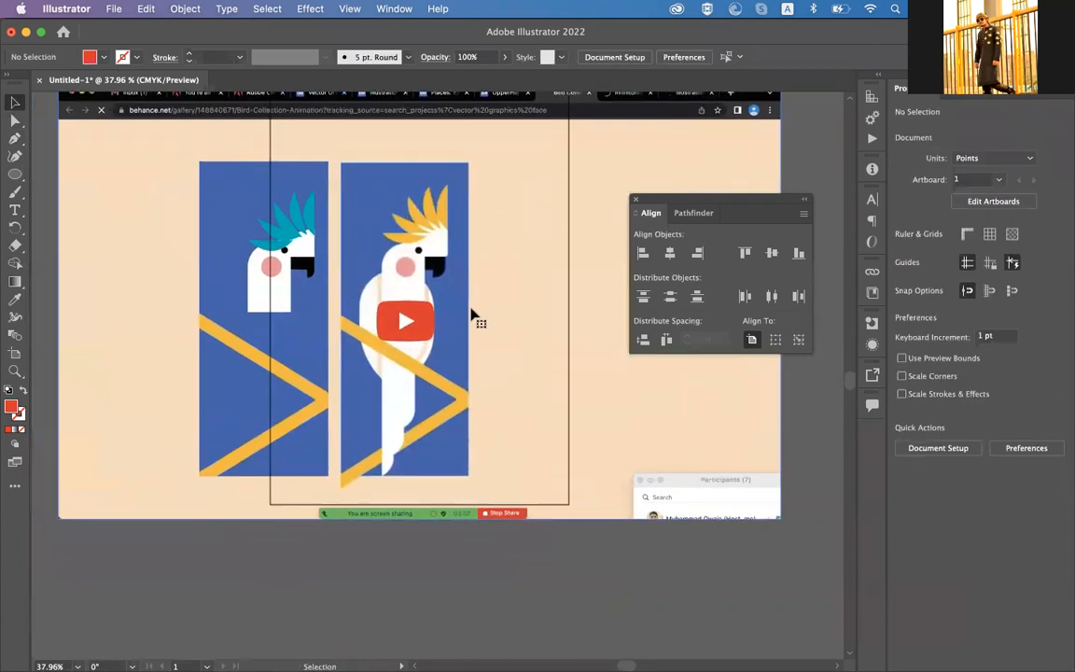
scroll(471, 315, "right", 3)
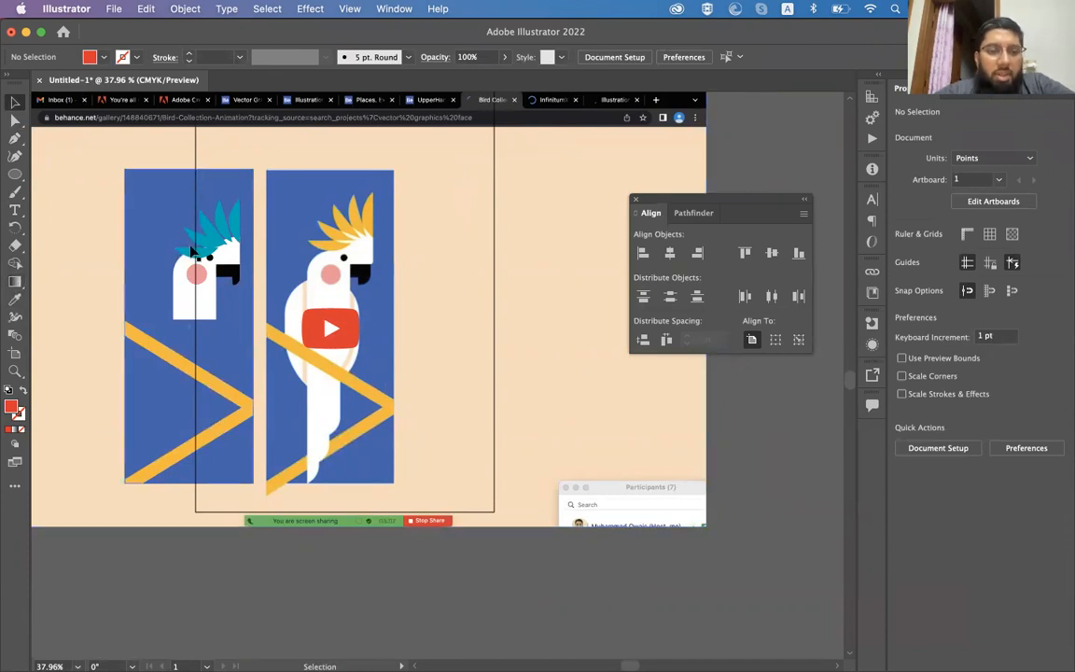
left_click(236, 268)
left_click(317, 323)
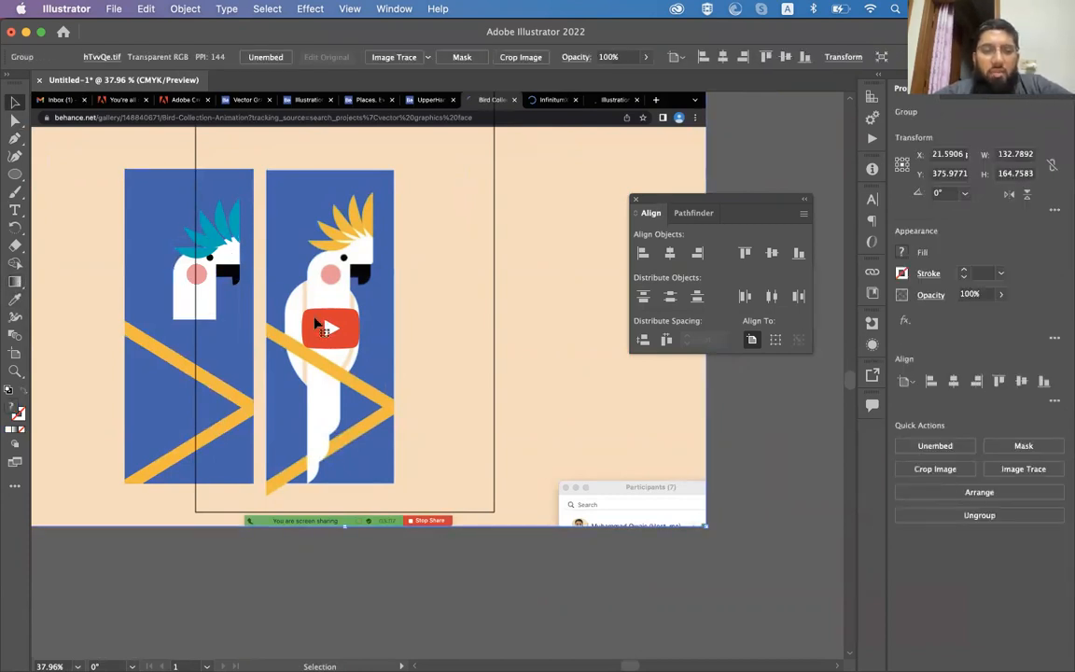
scroll(315, 324, "right", 5)
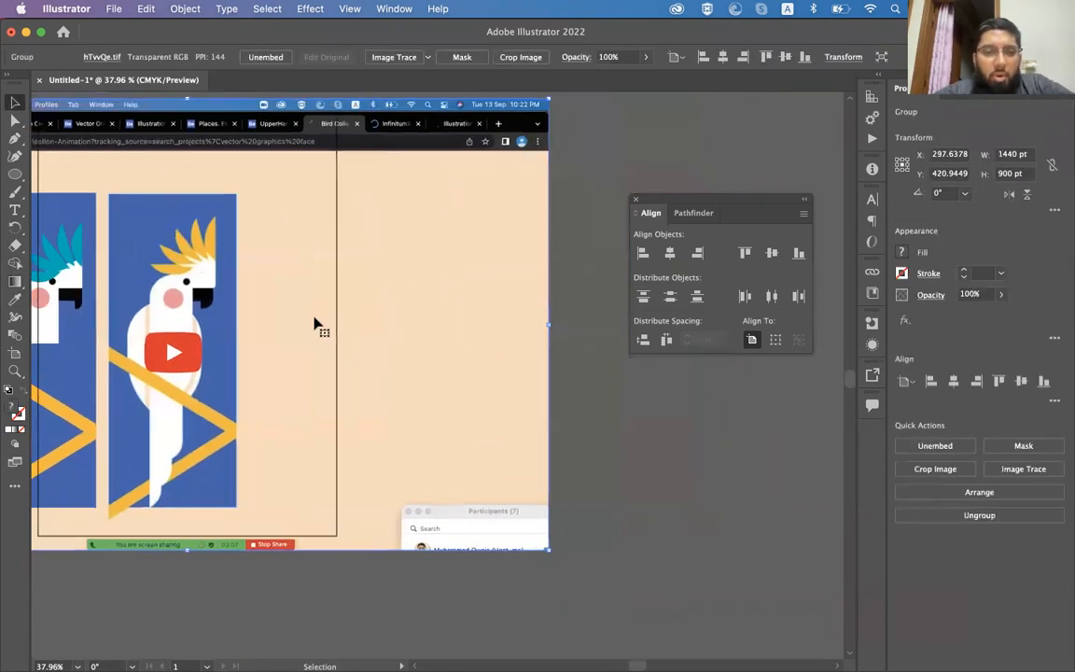
left_click(15, 281)
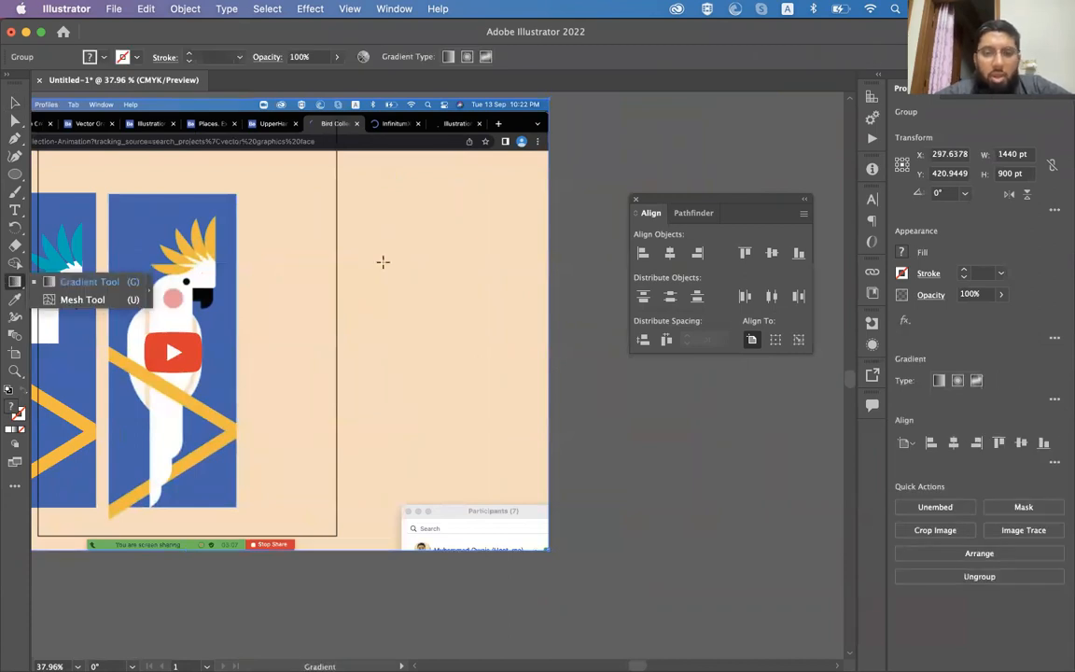
key("v")
left_click(634, 133)
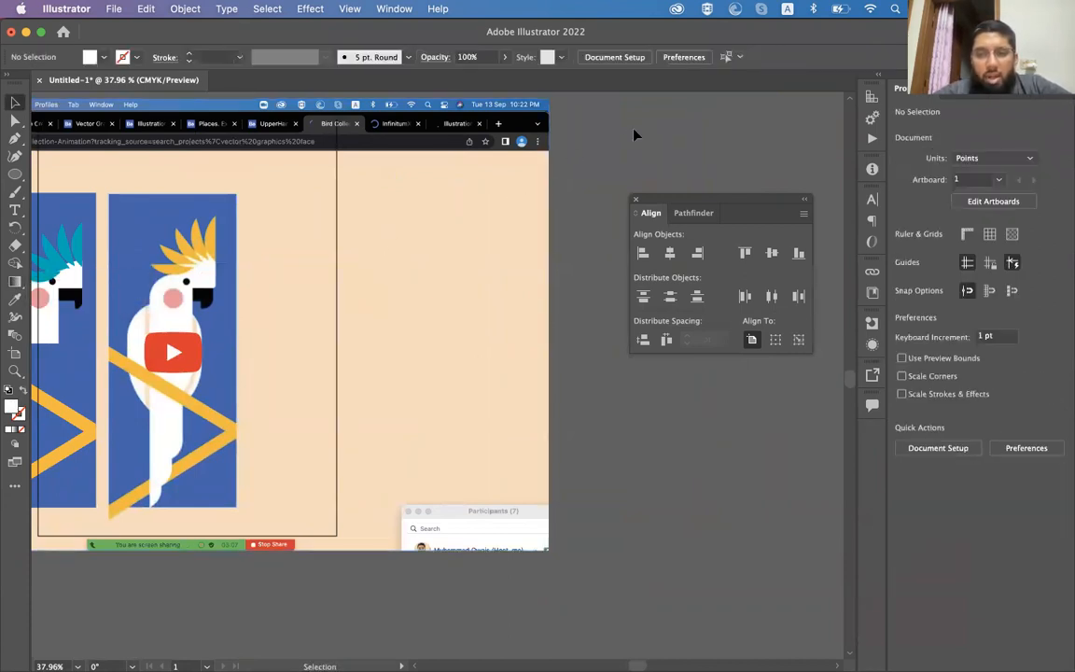
- Select all the artwork, move it to the left off the artboard, and clear the selection
left_click(511, 380)
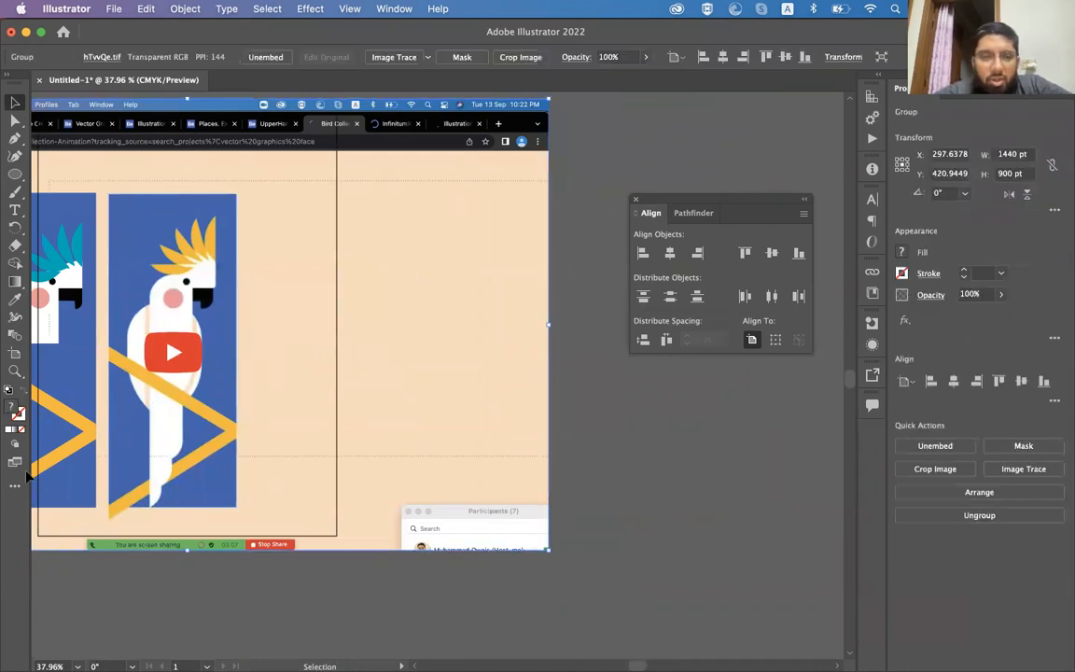
scroll(42, 485, "left", 5)
key("super+a")
left_click_drag(613, 463, 52, 458)
left_click(240, 293)
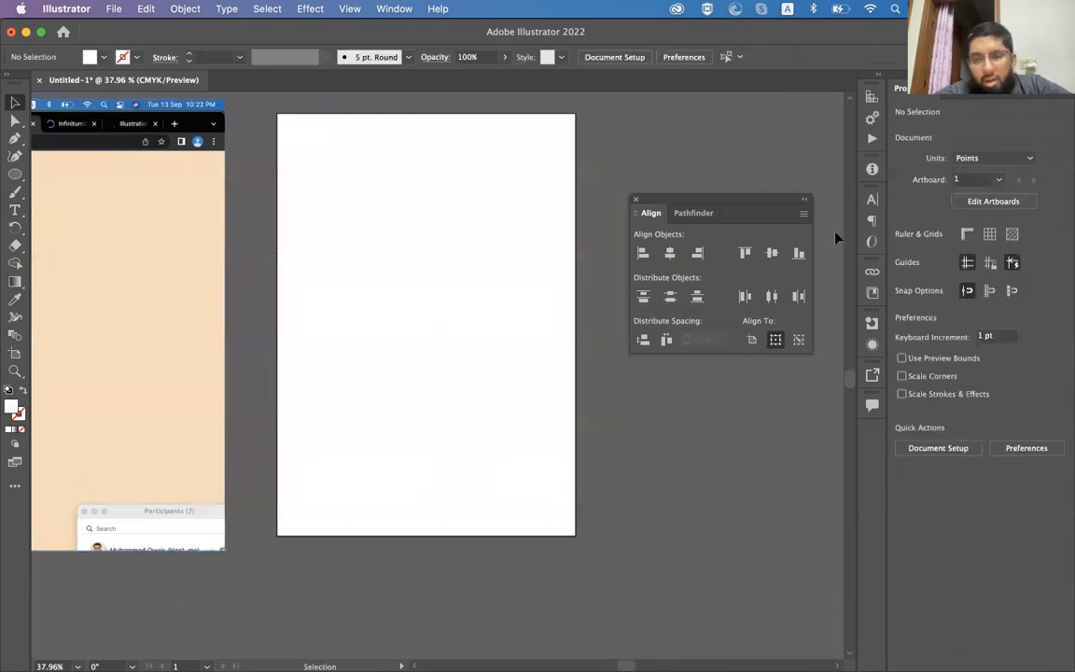
- Draw a white square about 241 pt wide in the artboard's upper-left area and a second rectangle moved down across the artboard's right edge
left_click_drag(15, 174, 53, 175)
mouse_move(300, 133)
left_mouse_down()
mouse_move(420, 232)
mouse_move(422, 252)
left_mouse_up()
left_click_drag(453, 114, 550, 298)
key("v")
left_click_drag(522, 214, 484, 366)
left_click(371, 231)
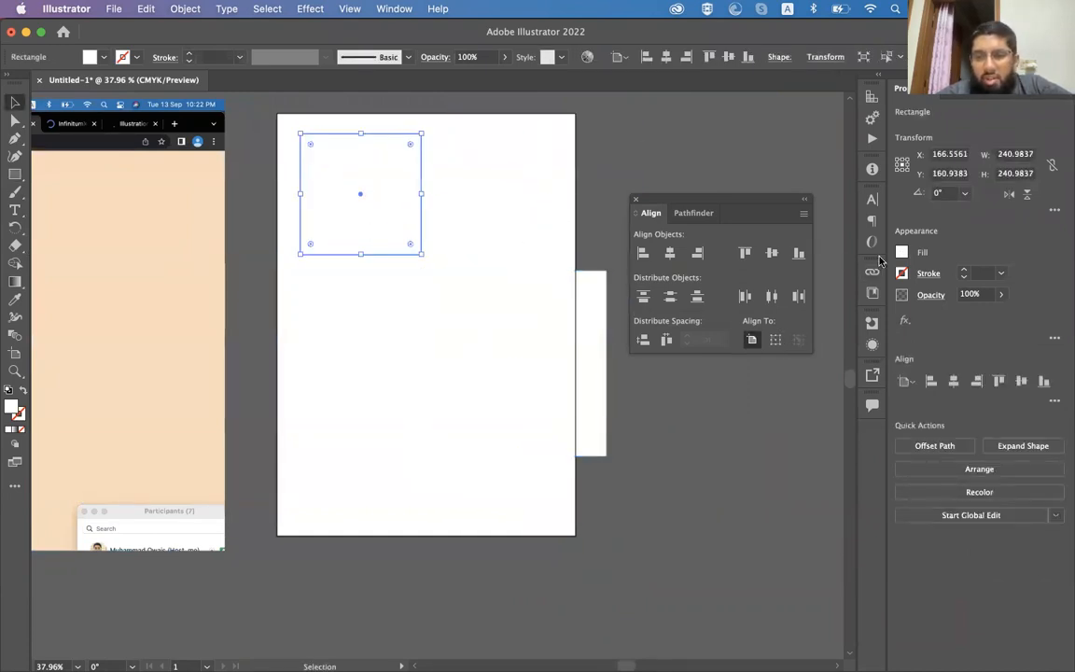
- Set the upper-left square's fill to 73% cyan using the CMYK sliders
left_click(898, 255)
left_click(814, 310)
left_click(843, 309)
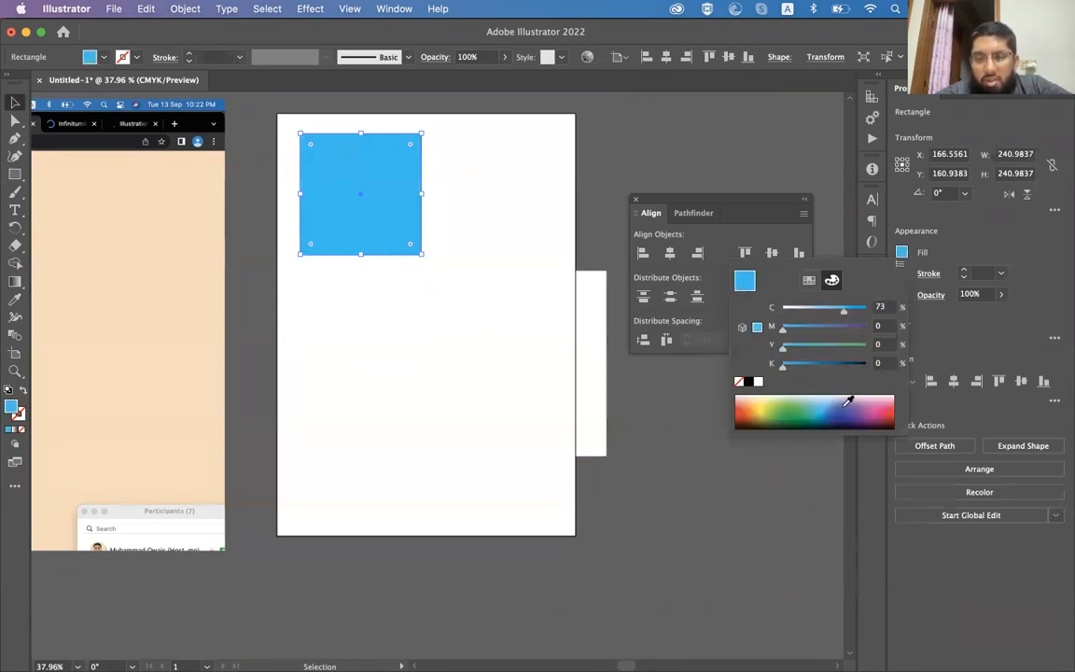
- Sample several fill colours for the square from the colour spectrum, ending on a muted green
left_click(806, 399)
left_click(844, 400)
left_click(880, 400)
left_click(844, 400)
left_click(807, 400)
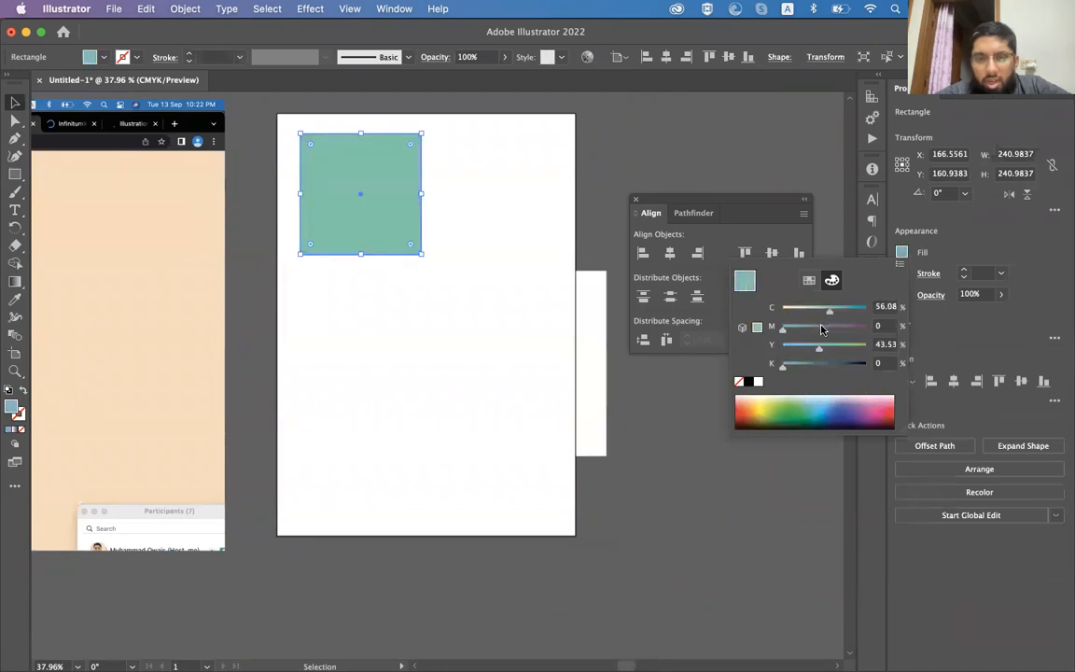
- Mix a mustard fill for the square with cyan 24%, magenta 18% and yellow 82%, trying magenta 69% first
left_click(840, 327)
left_click(803, 308)
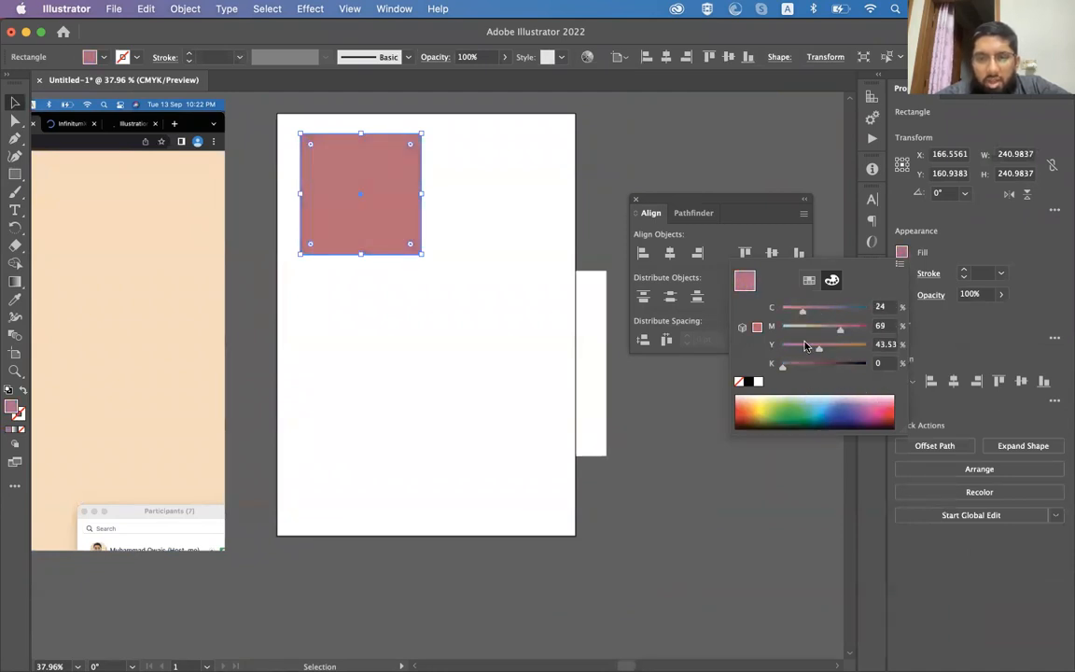
left_click_drag(816, 350, 849, 350)
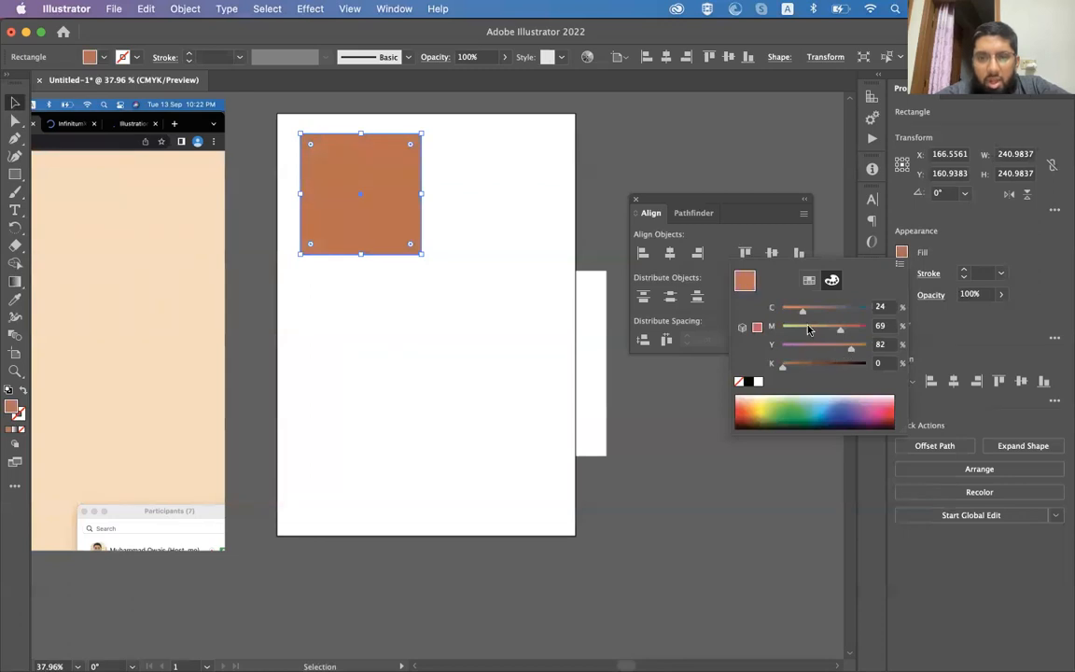
left_click(797, 327)
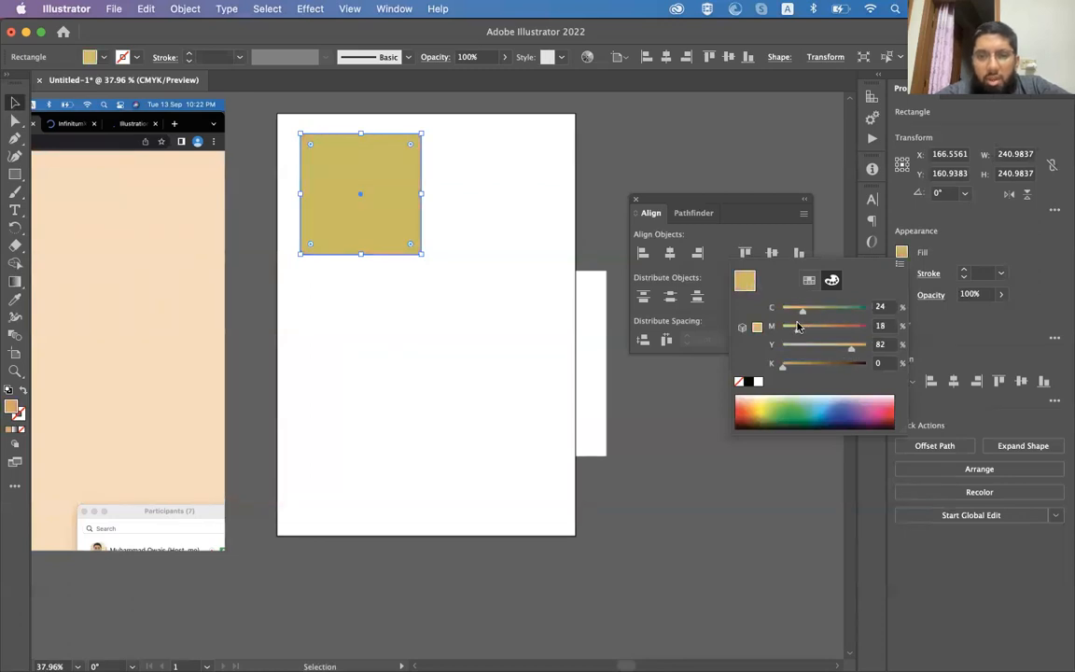
- Turn the square's fill teal by setting cyan to 80%, magenta to 0% and yellow to 35%
left_click(847, 309)
left_click_drag(797, 329, 761, 334)
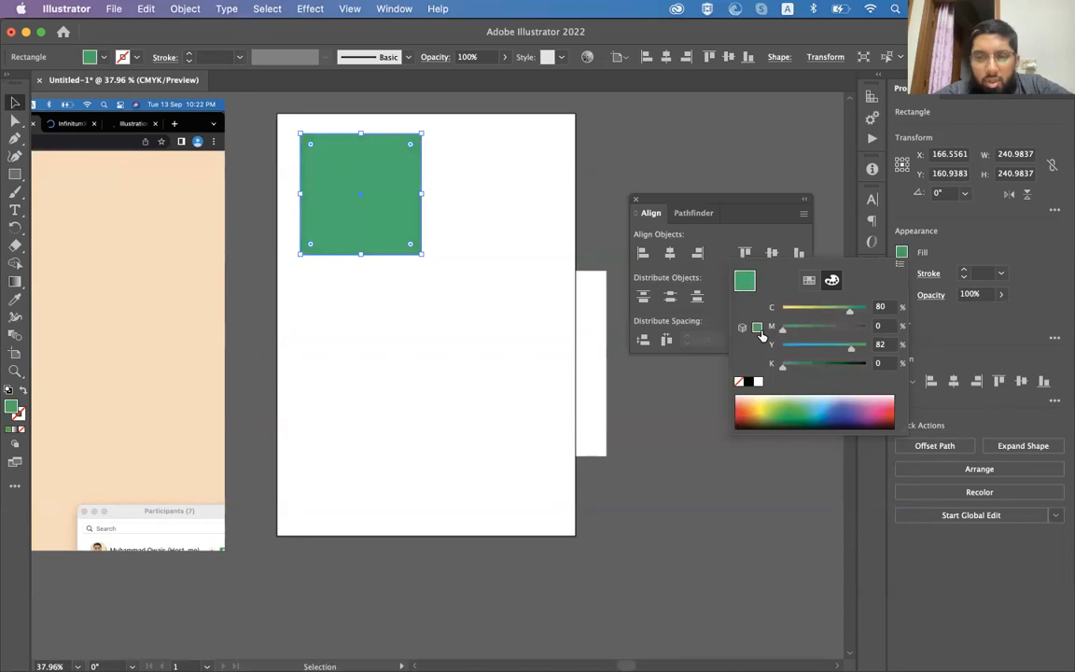
left_click_drag(851, 350, 811, 352)
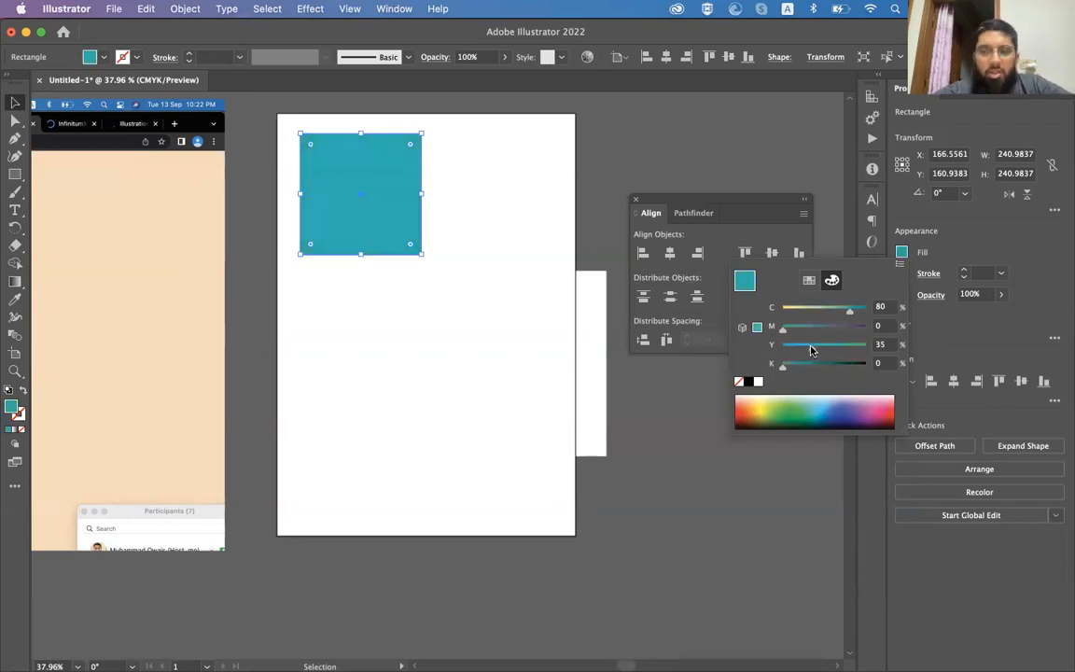
left_click(809, 280)
left_click(832, 281)
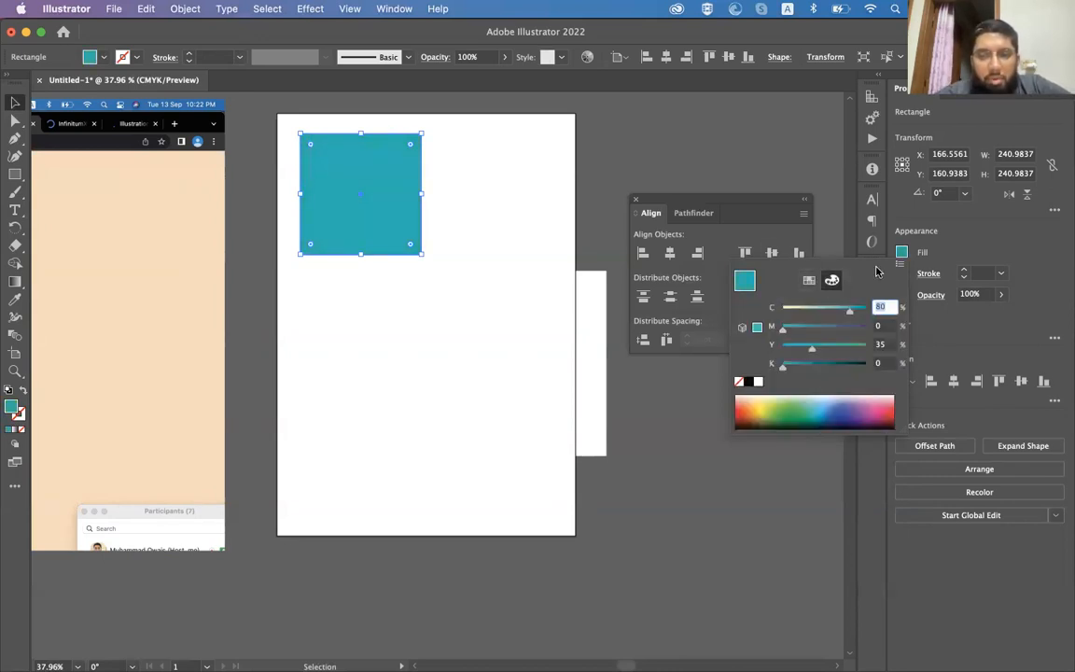
left_click(972, 336)
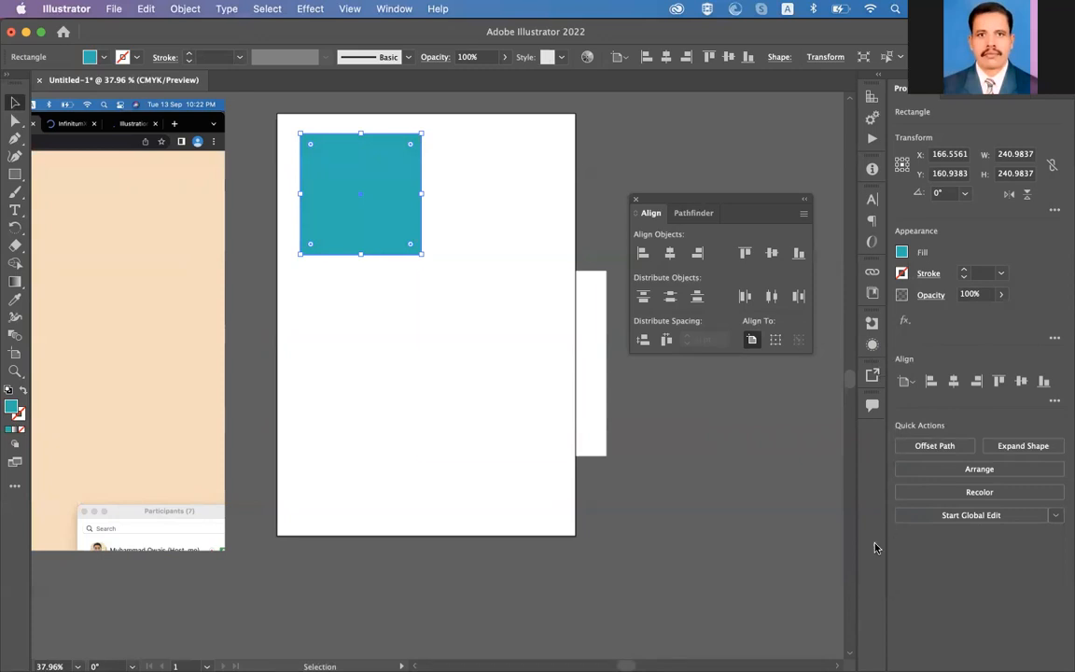
- Examine the reference cockatoo's body and stepped tail beside the partly built copy
scroll(364, 311, "left", 10)
scroll(365, 310, "down", 1)
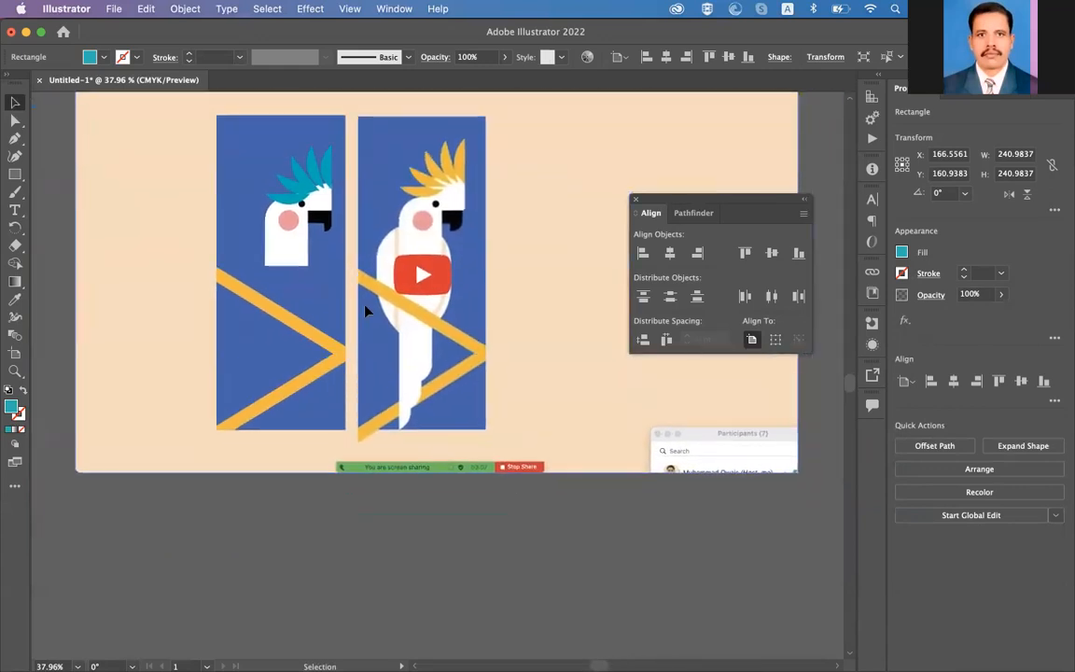
scroll(364, 310, "up", 3)
scroll(365, 310, "down", 1)
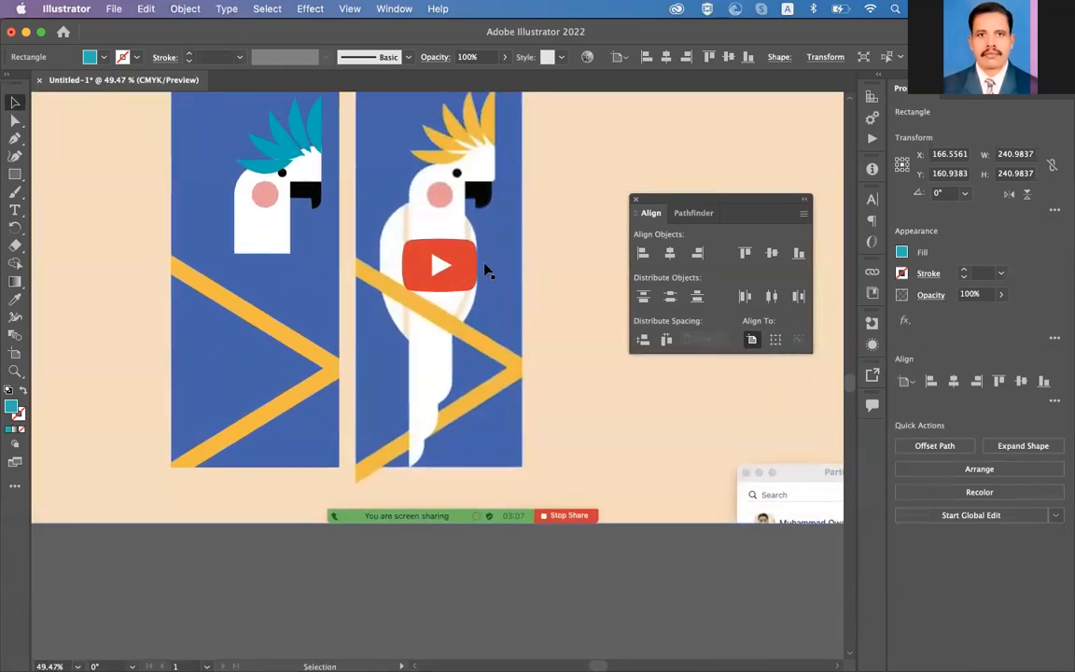
left_click(438, 321)
scroll(440, 323, "up", 2)
scroll(440, 324, "right", 2)
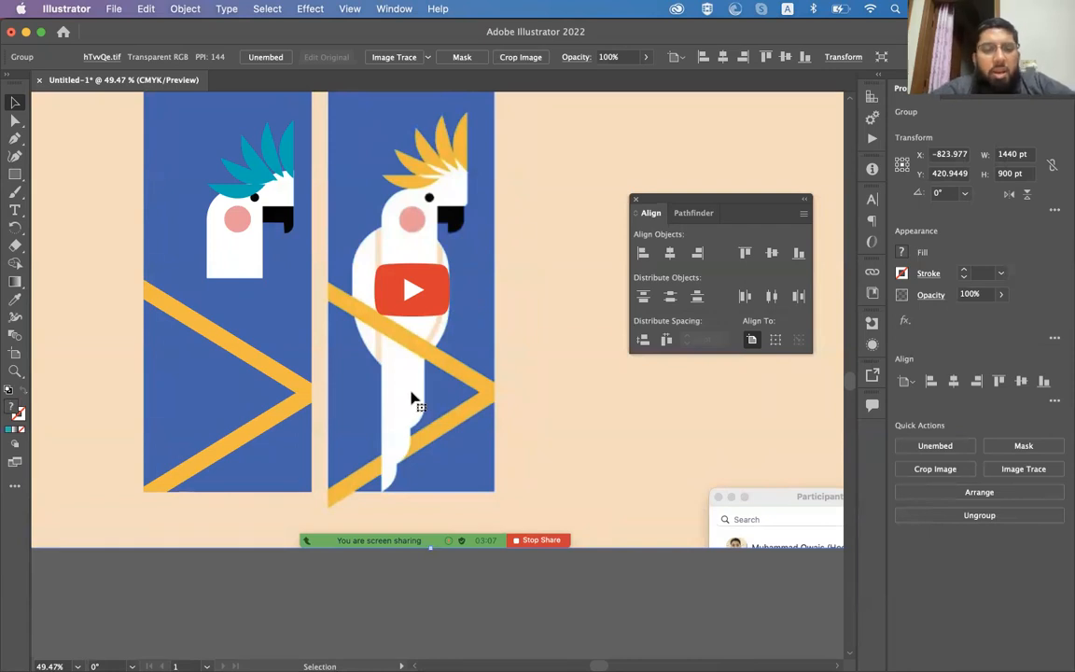
scroll(411, 399, "up", 2)
scroll(411, 399, "up", 1)
scroll(411, 400, "down", 1)
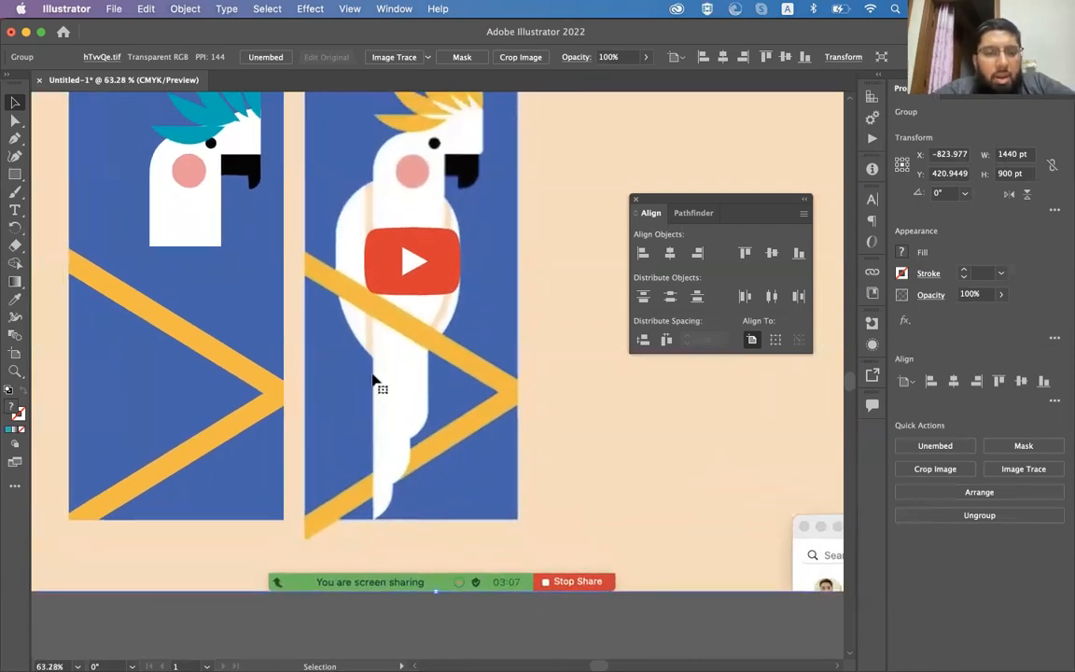
- Draw a teal rectangle about 42 by 240 pt below the copy's head and align it with the neck's right edge
left_click(16, 175)
left_click(18, 177)
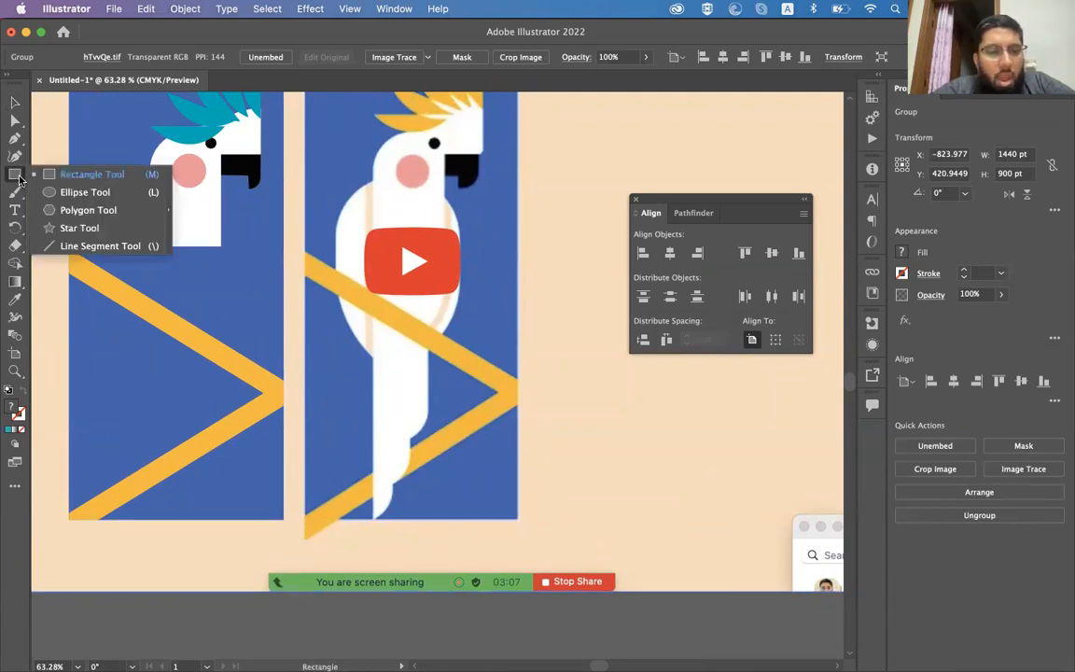
left_click(93, 175)
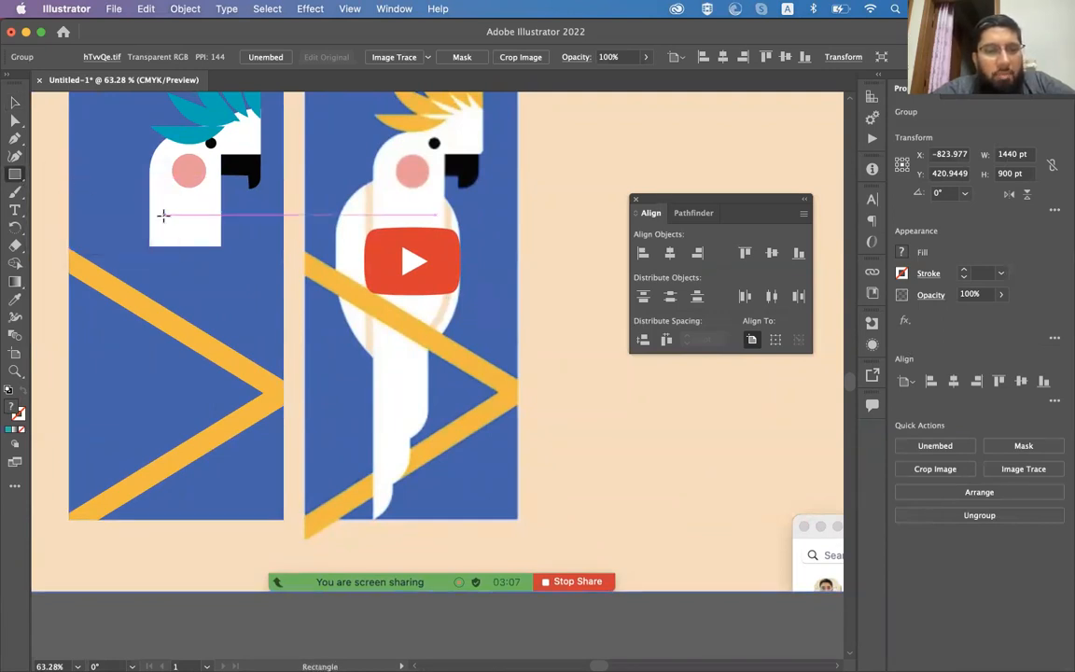
left_click_drag(192, 220, 218, 404)
scroll(218, 206, "up", 5)
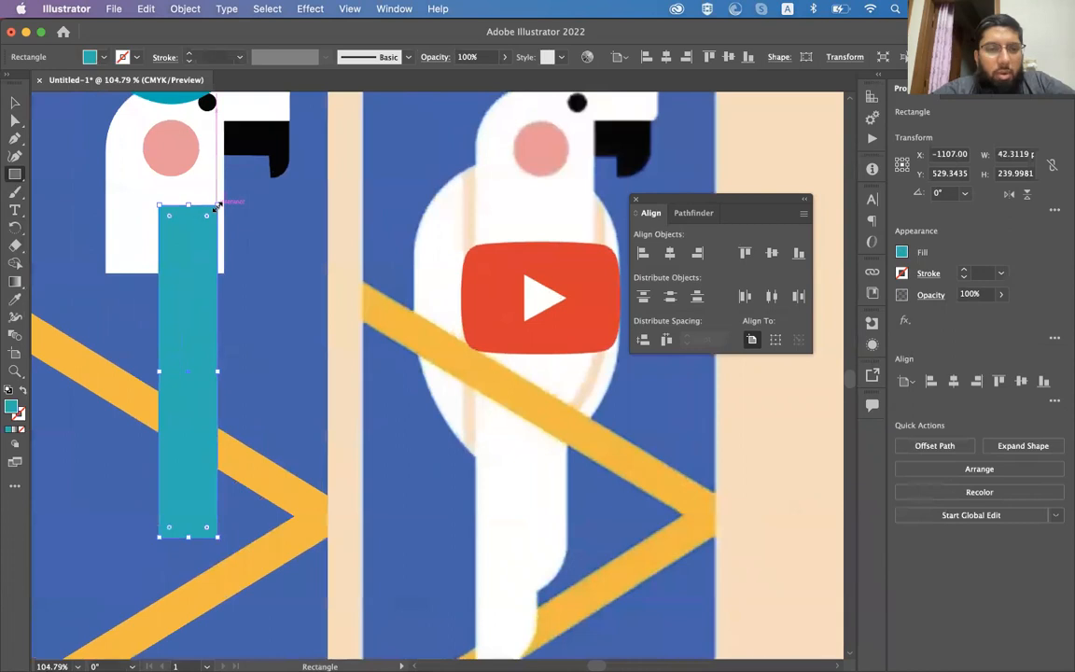
scroll(219, 205, "up", 2)
key("v")
left_click_drag(204, 236, 223, 245)
scroll(223, 245, "down", 8)
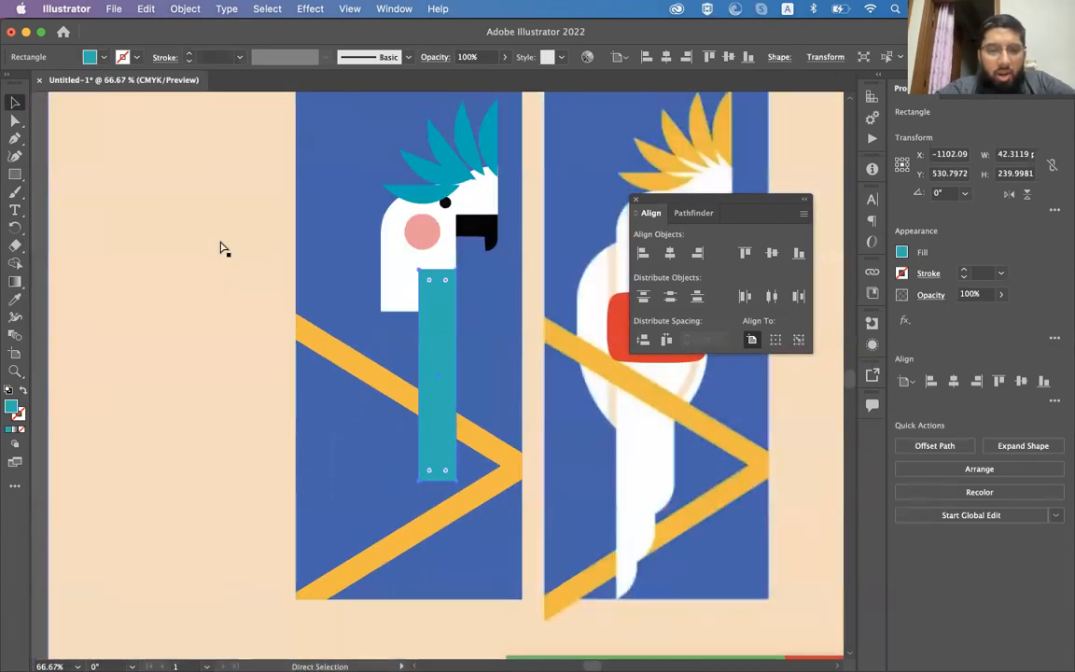
- Shorten the teal rectangle to about 202 pt and round its corners fully into a pill shape
scroll(422, 350, "right", 3)
key("a")
mouse_move(373, 411)
left_mouse_down()
mouse_move(380, 393)
mouse_move(377, 424)
mouse_move(377, 384)
mouse_move(375, 405)
left_mouse_up()
key("v")
scroll(372, 388, "up", 2)
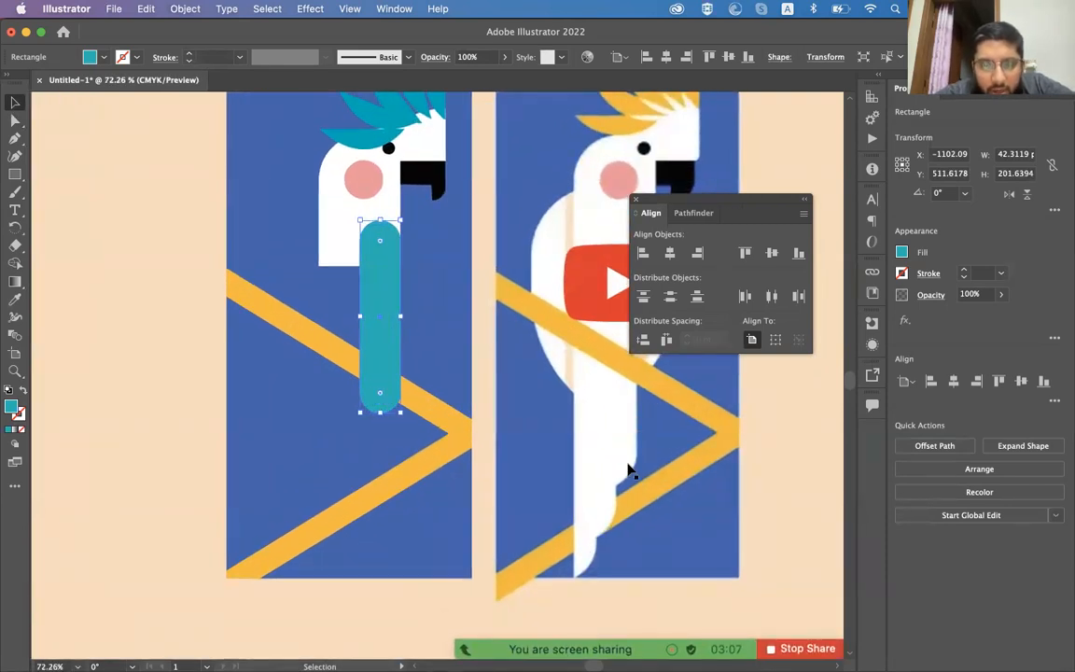
- Duplicate the pill twice in overlapping steps to the left, lengthening the copies to about 243 pt and 279 pt
left_click_drag(382, 366, 362, 365)
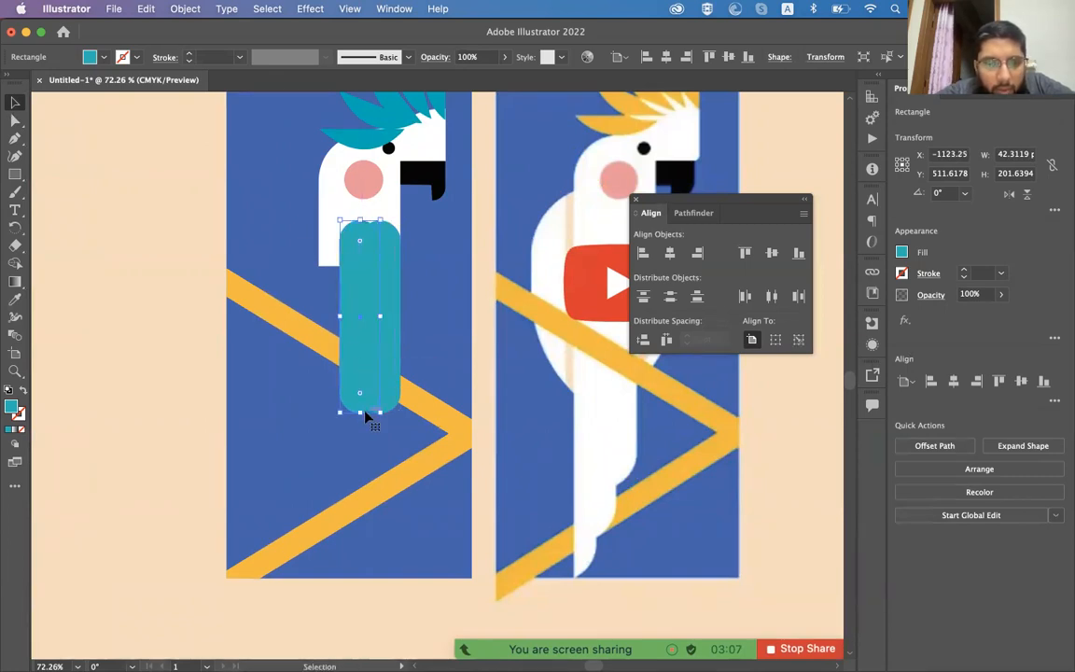
left_click_drag(359, 413, 348, 451)
left_click_drag(360, 372, 337, 375)
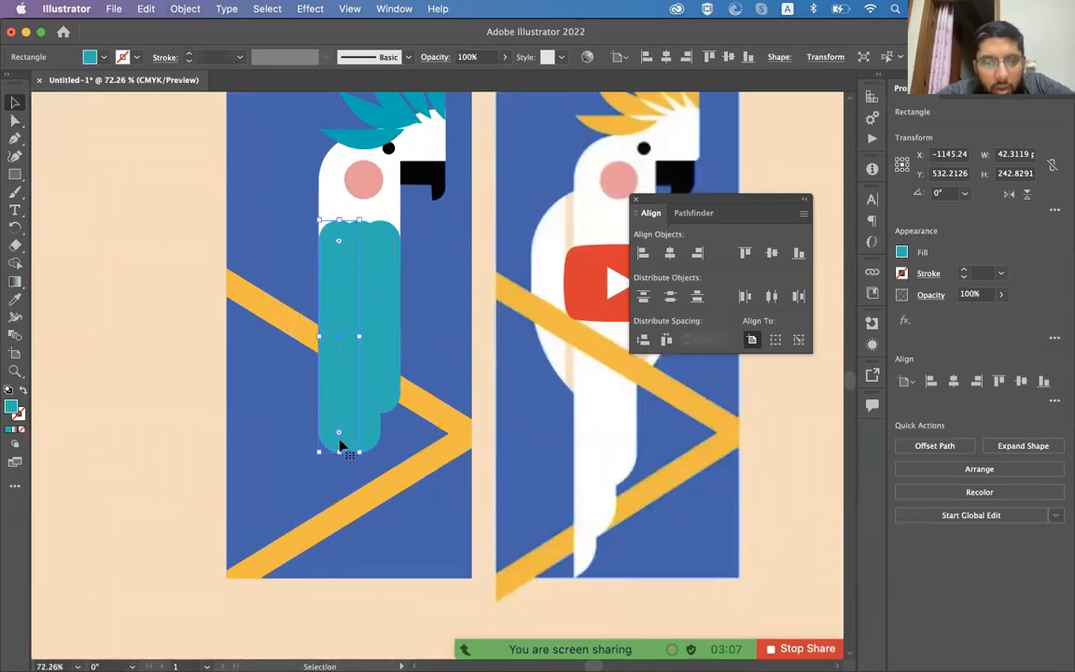
left_click_drag(339, 452, 328, 486)
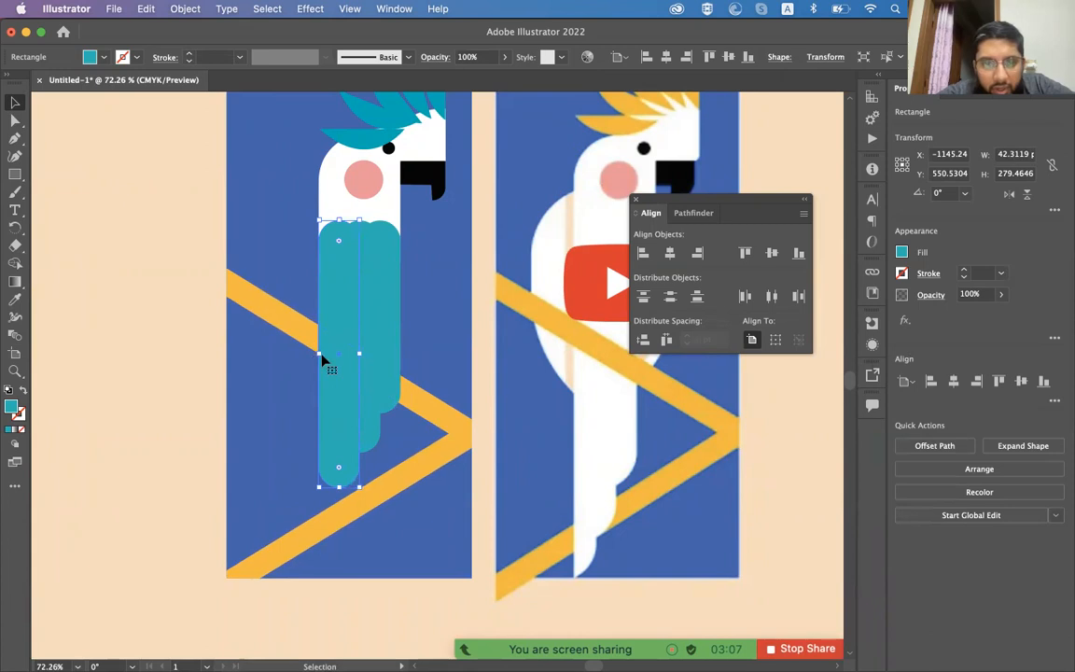
- Widen the longest pill leftward to about 64 pt and round its ends again
left_click_drag(326, 362, 309, 362)
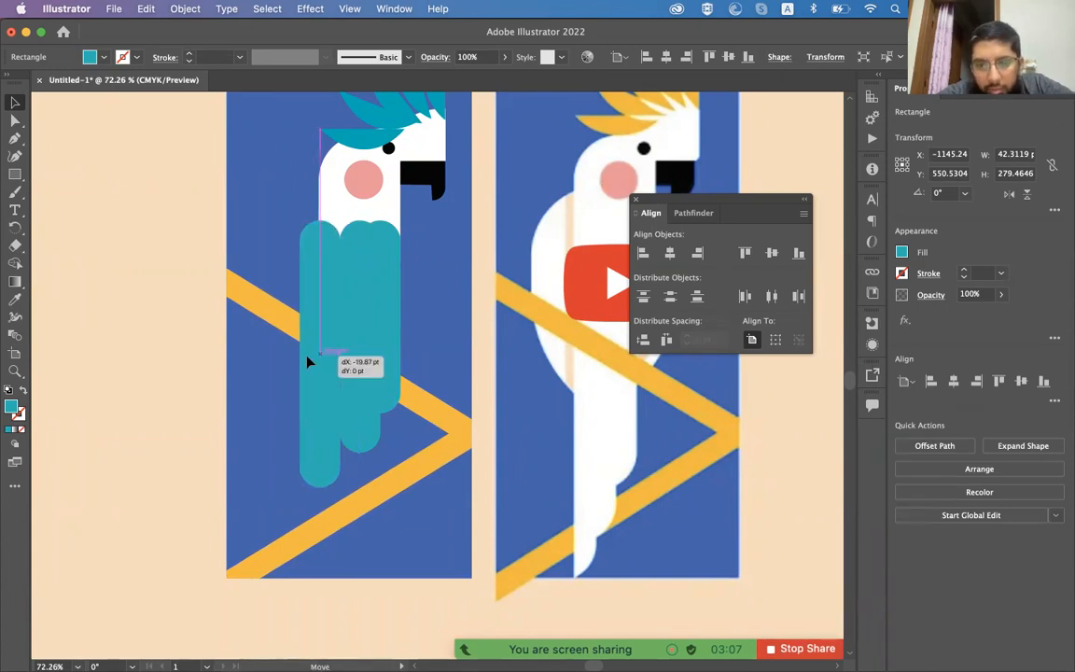
left_click_drag(309, 362, 362, 353)
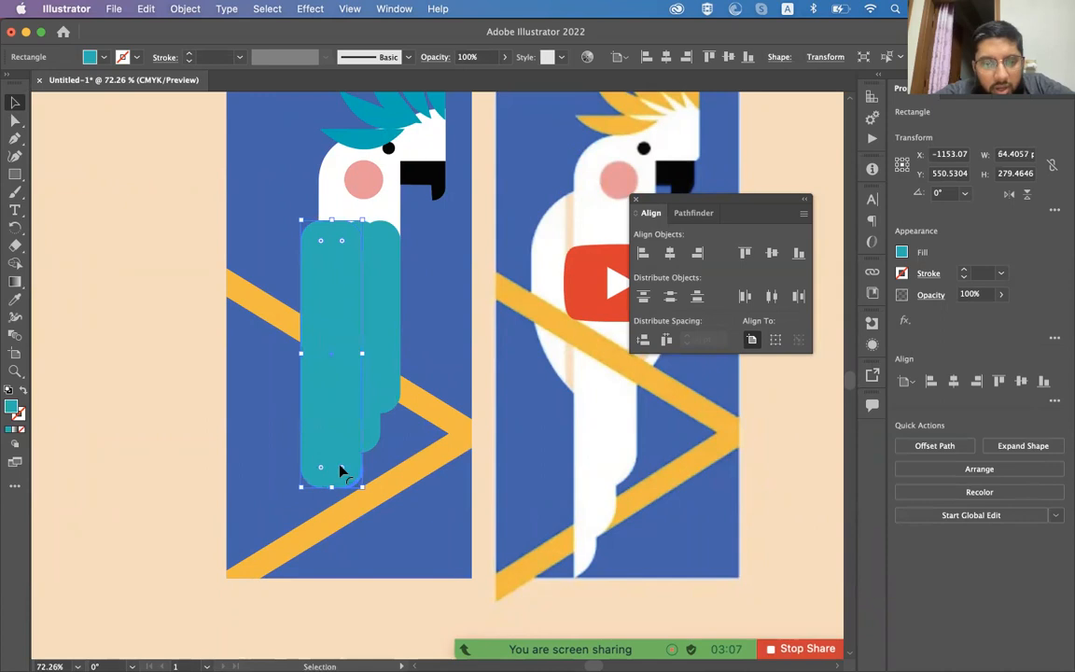
left_click_drag(333, 450, 332, 466)
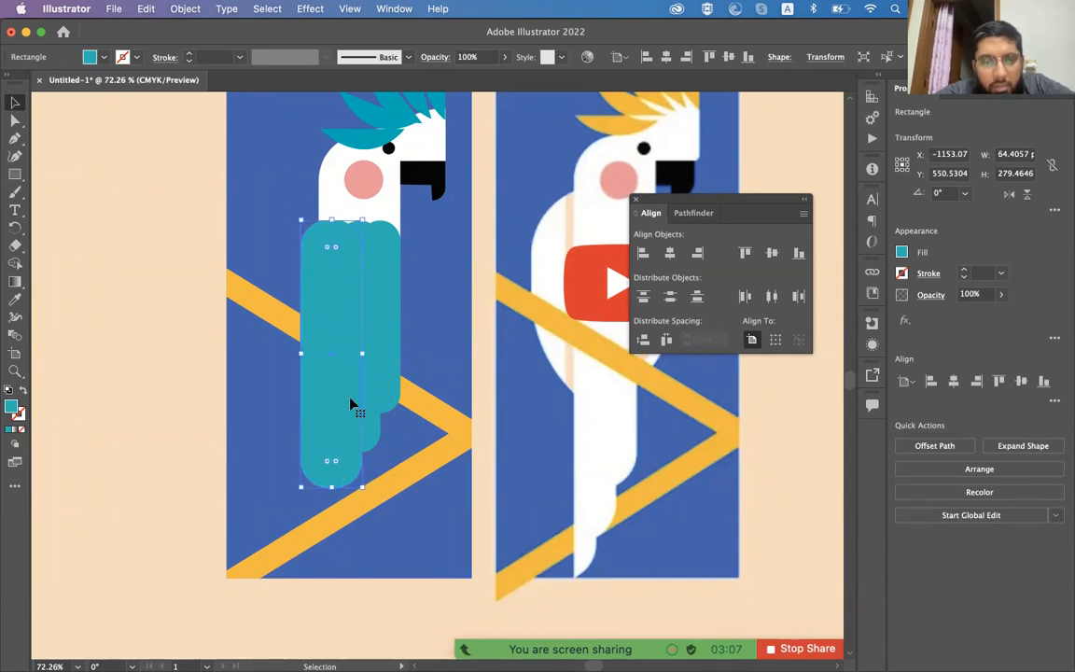
- Unite the three overlapping teal pills into one body and tail shape with Pathfinder
key("a")
left_click(372, 350, "shift")
left_click(389, 345, "shift")
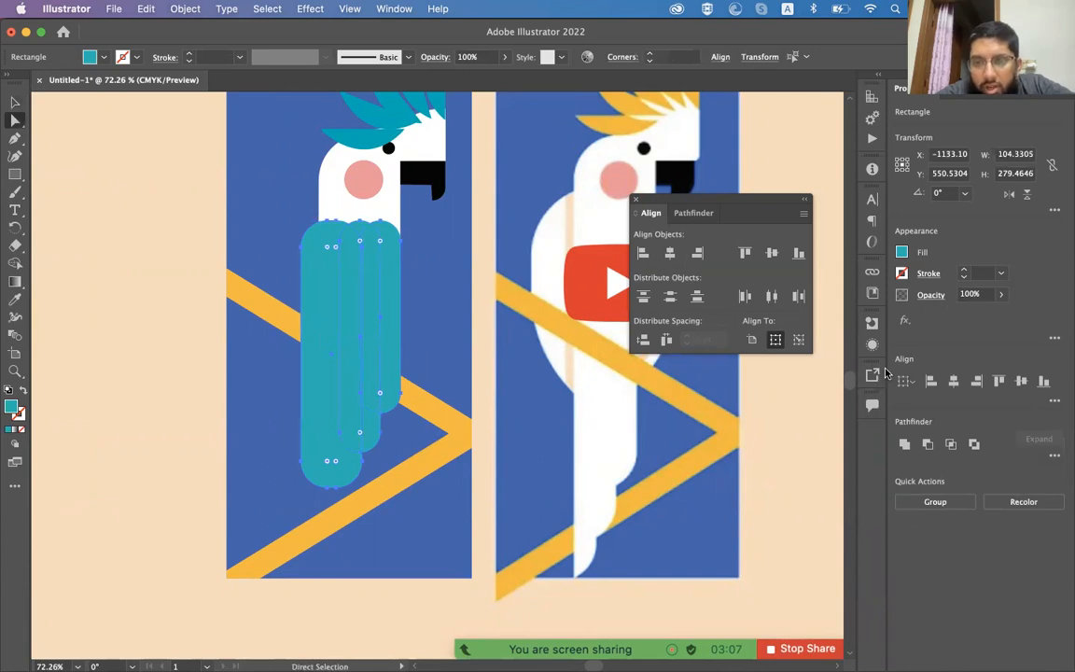
left_click(701, 214)
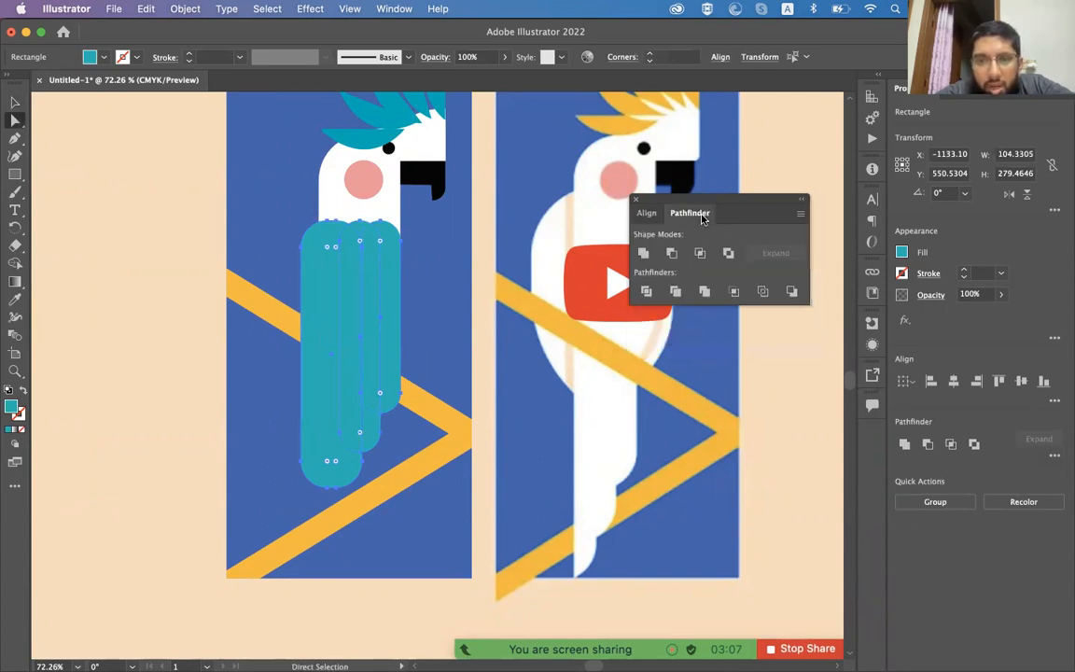
left_click(643, 252)
key("v")
left_click(421, 315)
left_click(376, 317)
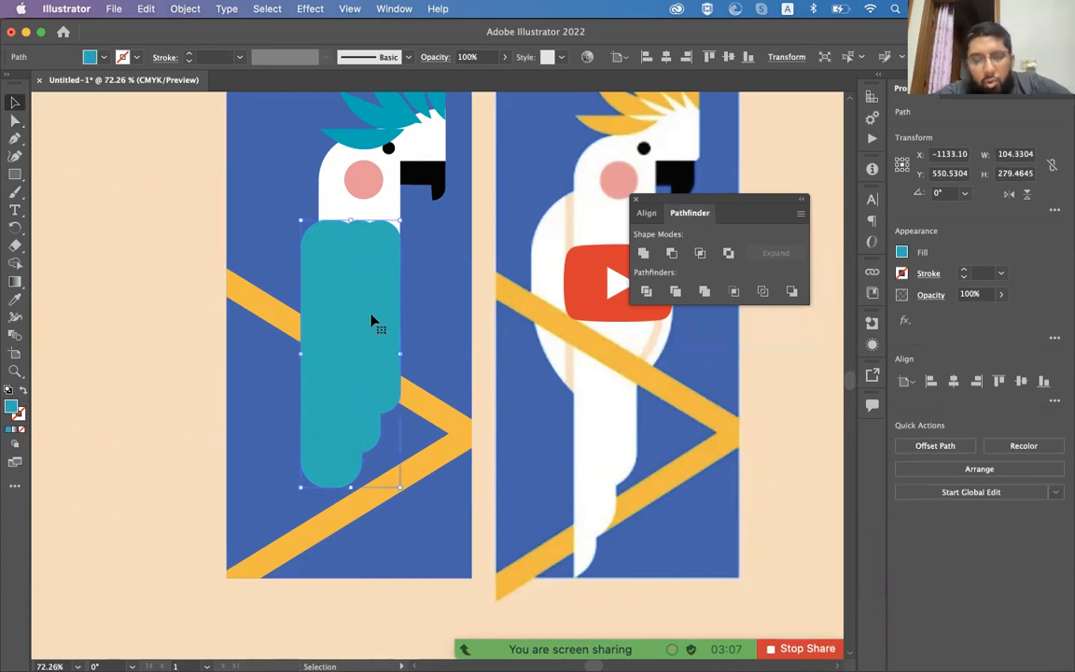
- Fill the united body shape with the head's white using the Eyedropper
key("i")
left_click(377, 207)
key("v")
left_click(412, 269)
left_click(374, 277)
- Try uniting the white body with the head shape, and undo the union
key("a")
left_click(391, 210, "shift")
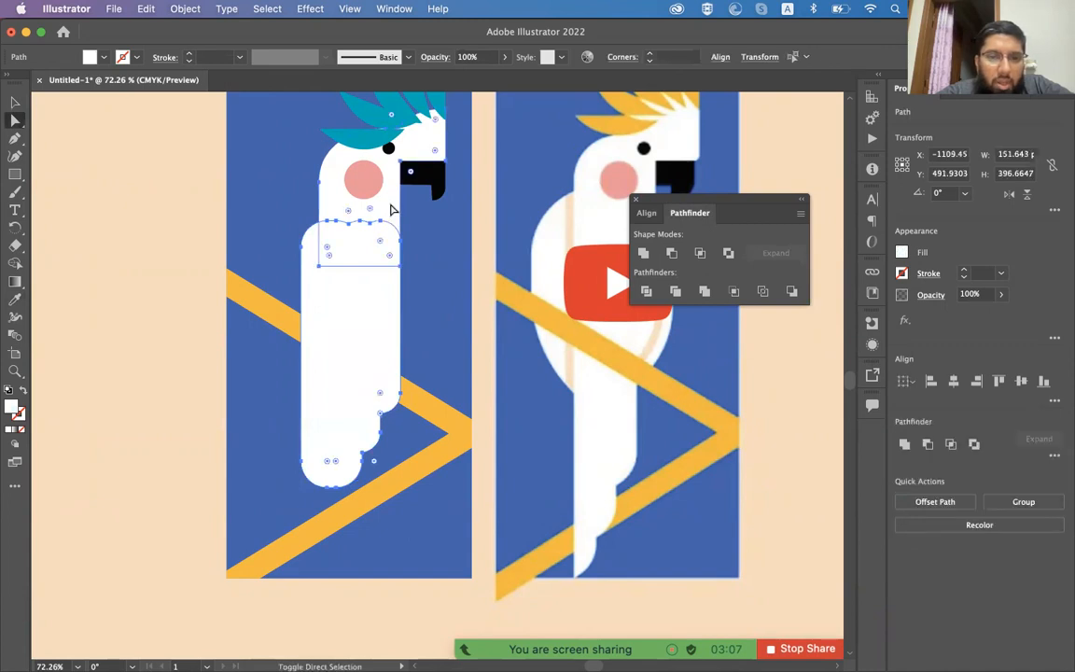
left_click(643, 253)
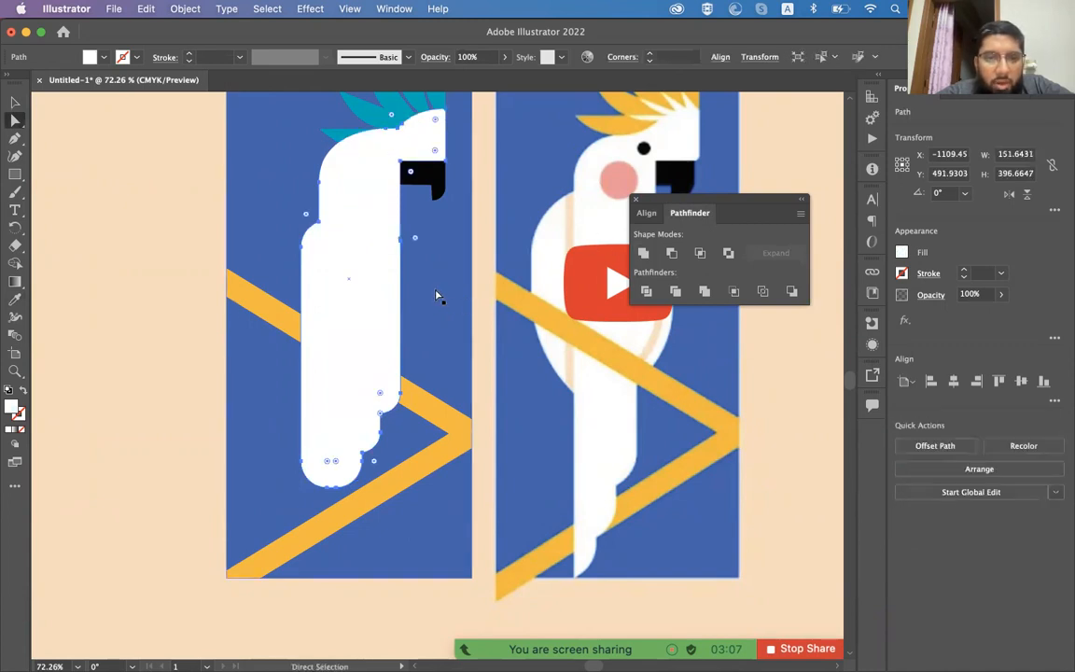
key("super+z")
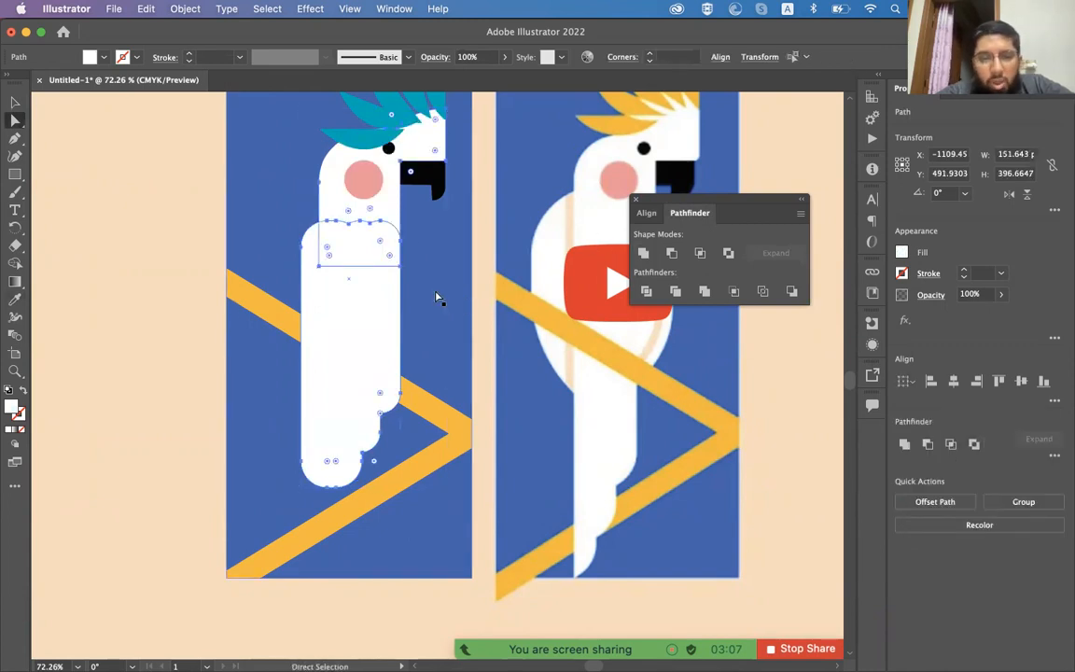
key("v")
key("a")
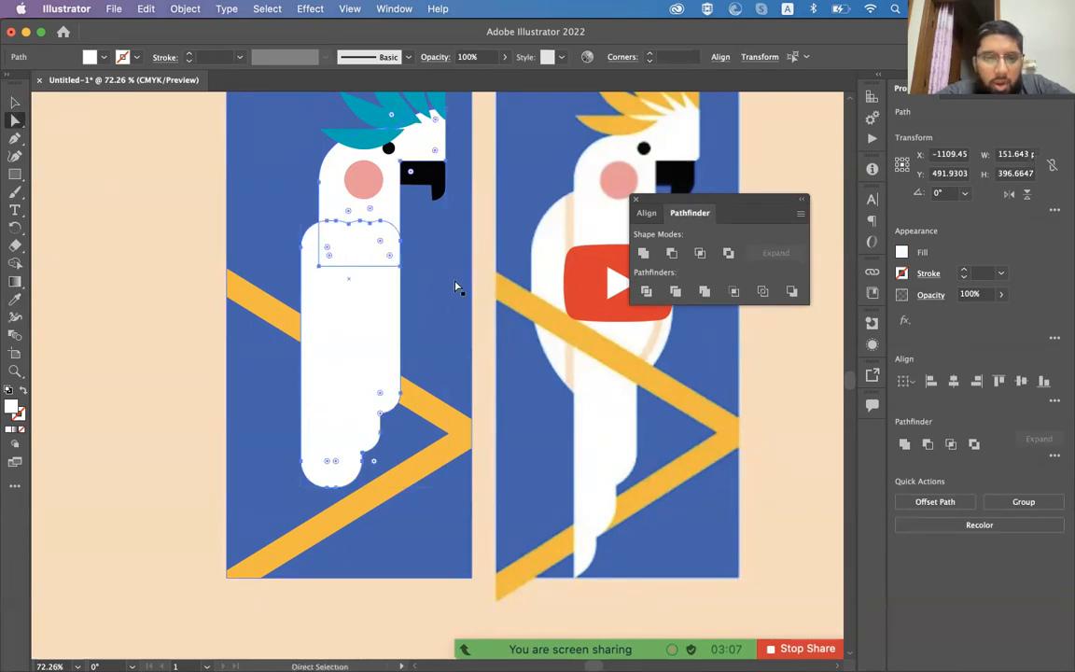
- Trim the body's left side flush with the head by subtracting a narrow rectangle about 398 pt tall drawn over it
left_click(354, 314)
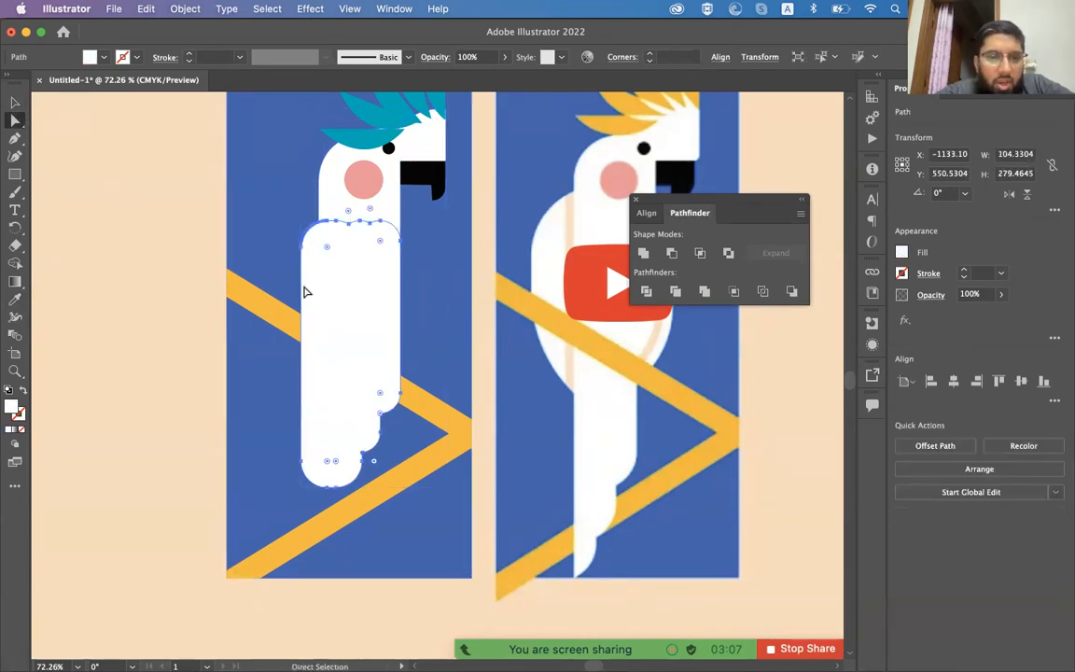
key("p")
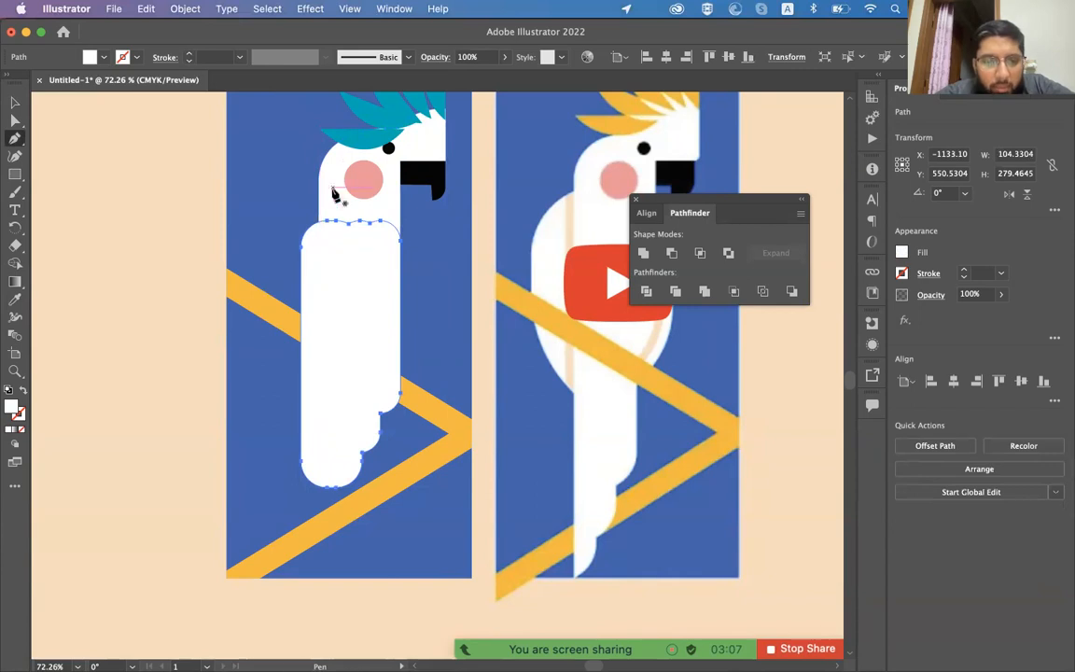
left_click(14, 176)
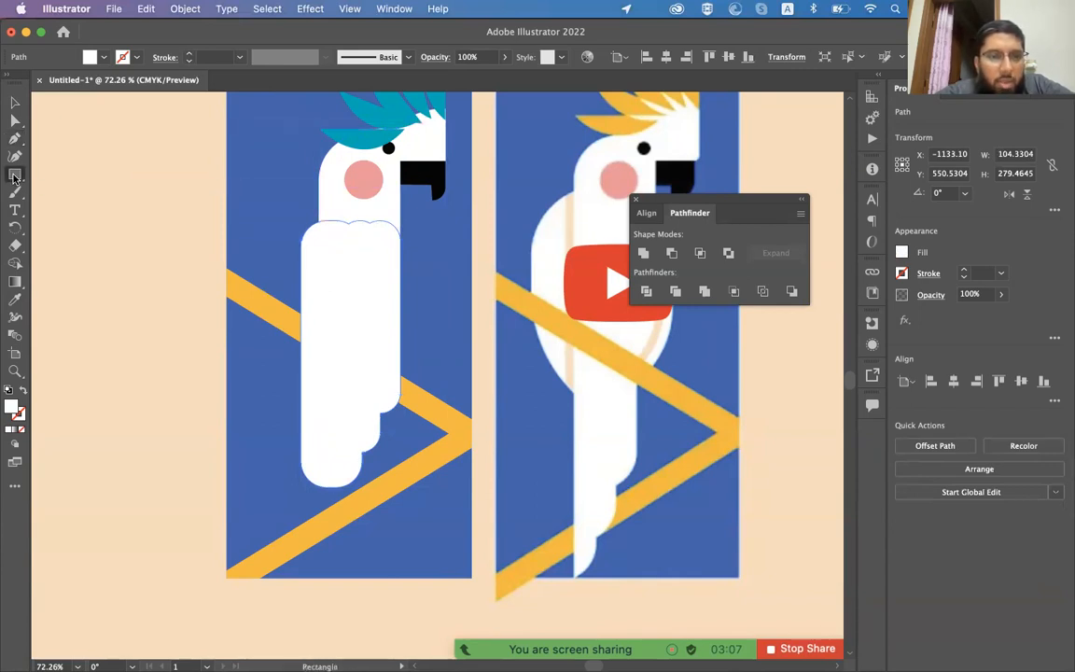
mouse_move(283, 189)
left_mouse_down()
mouse_move(314, 377)
mouse_move(321, 566)
left_mouse_up()
key("a")
left_click(352, 408, "shift")
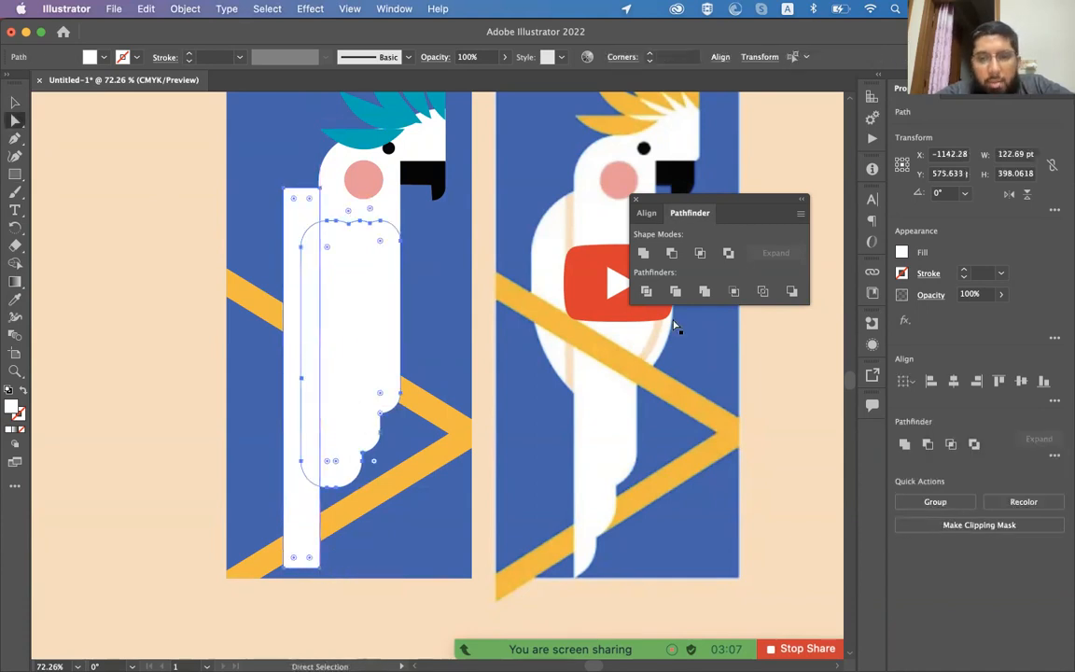
left_click(672, 253)
left_click(427, 266)
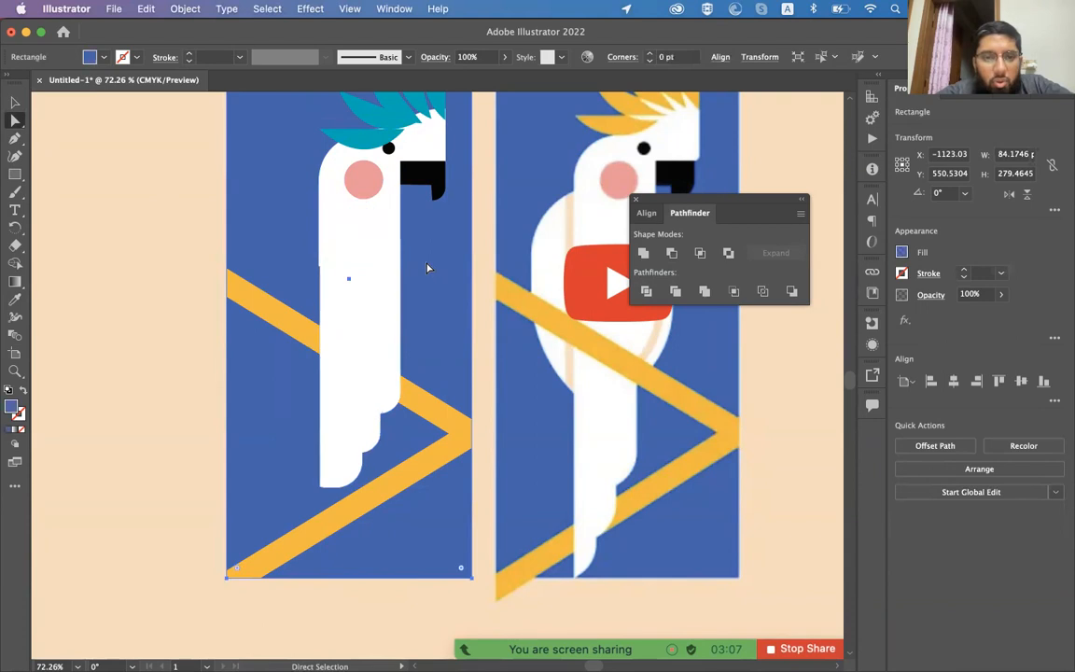
- Enlarge the trimmed body slightly so its left edge meets the head's back edge, and unite it with the head
key("v")
left_click(369, 330)
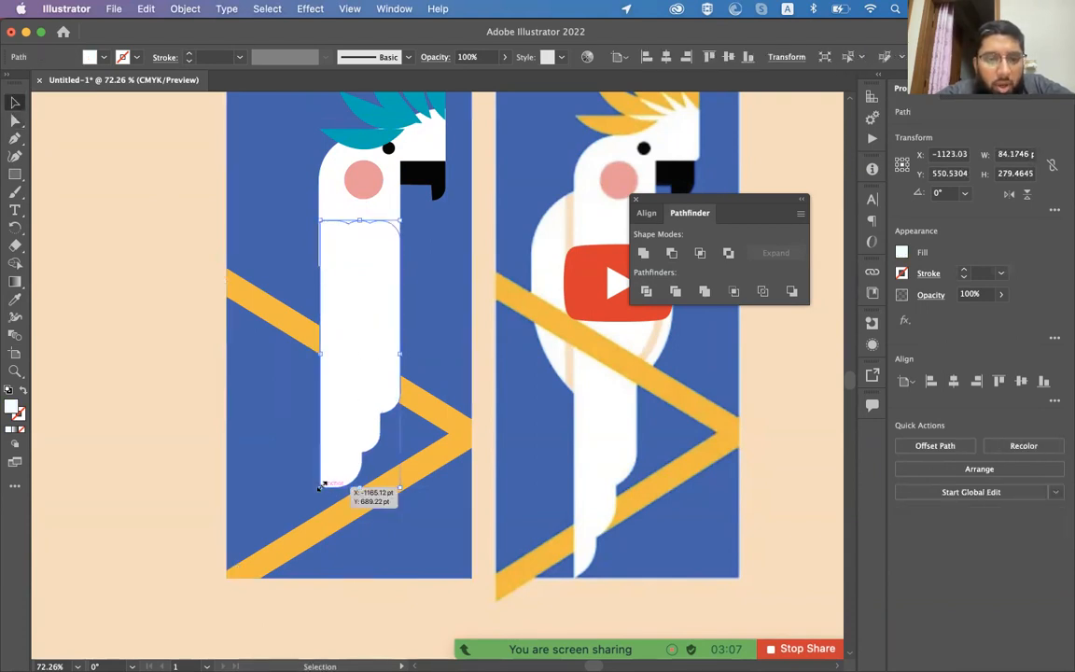
left_click_drag(320, 487, 317, 493)
left_click(339, 210, "shift")
left_click(642, 252)
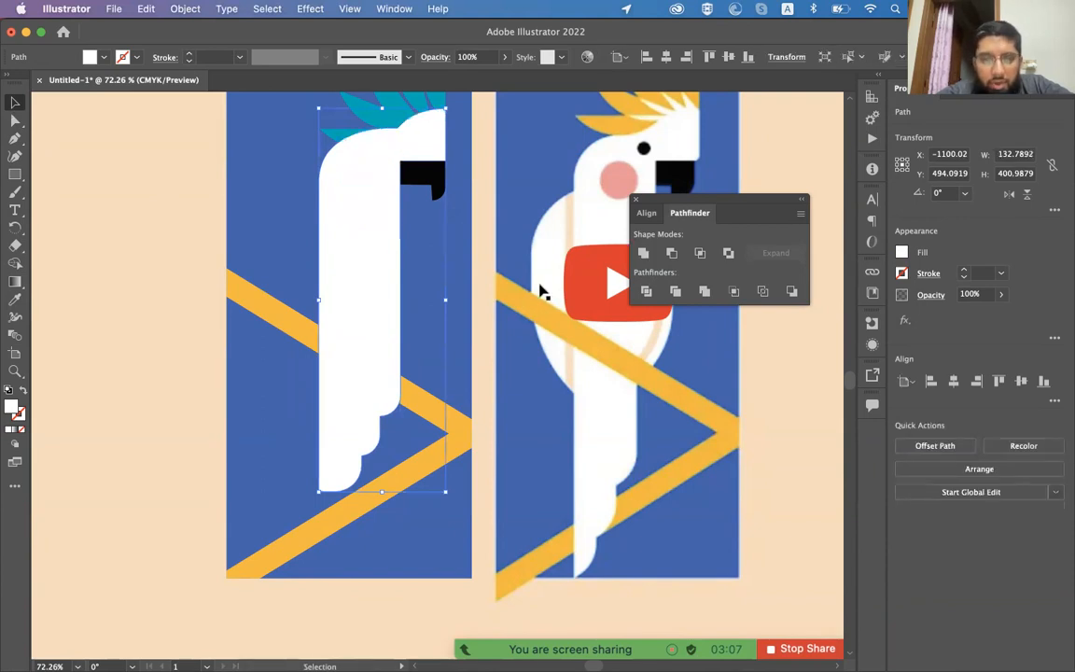
left_click(516, 305)
- Send the united white bird shape backward, behind the crest, eye, cheek circle and yellow stripe
left_click(356, 355)
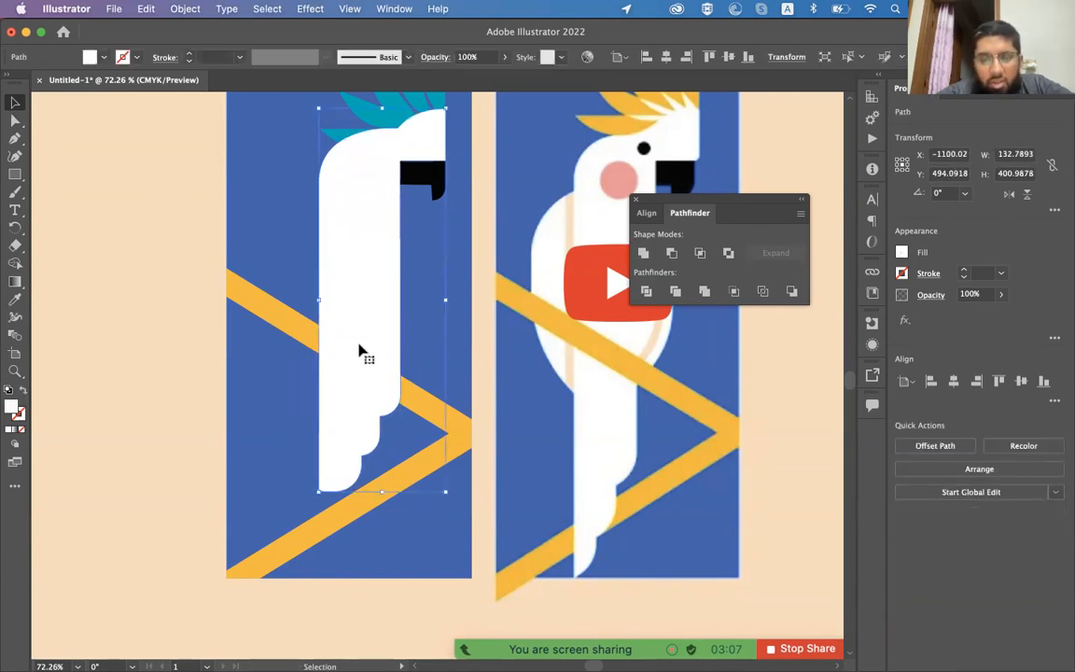
key("a")
key("ctrl+[")
key("ctrl+[")
key("ctrl+[")
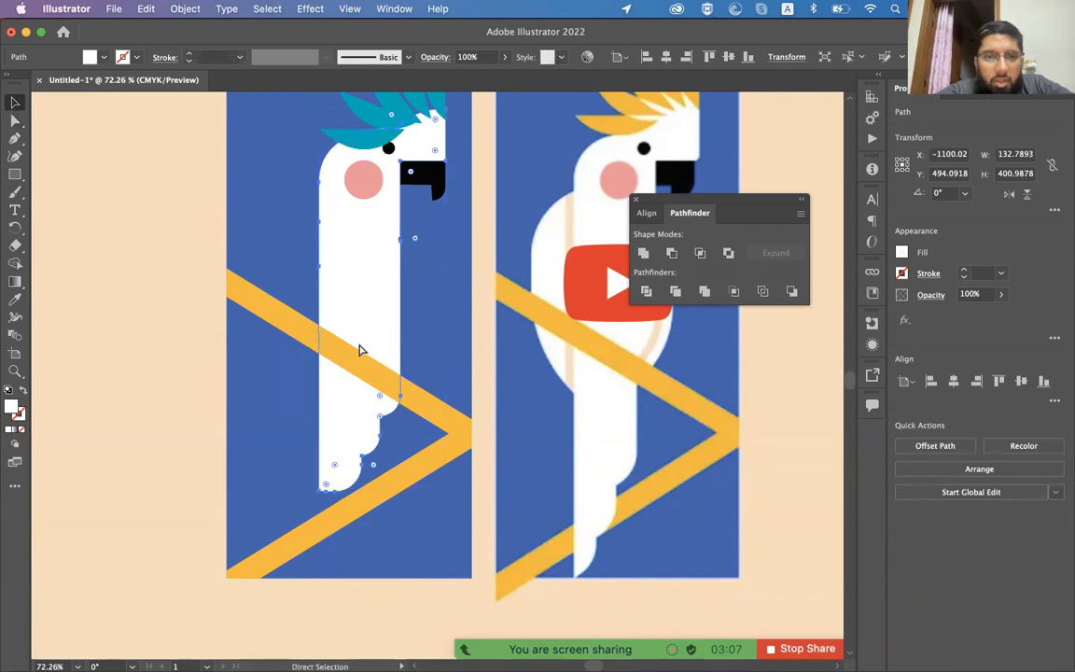
key("ctrl+[")
key("ctrl+]")
key("v")
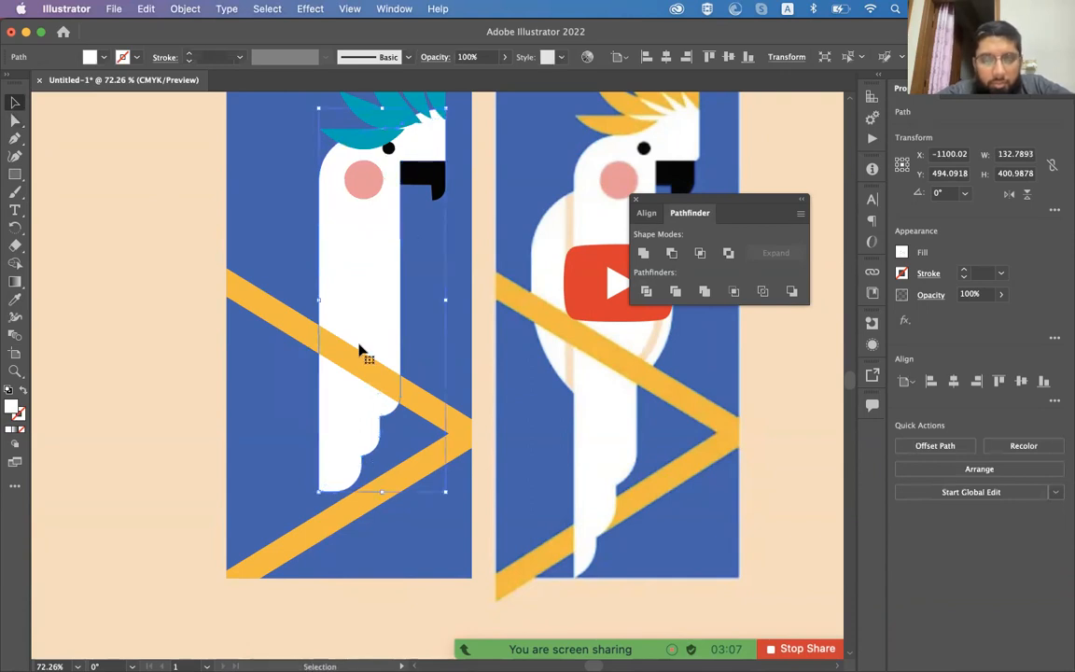
left_click(432, 312)
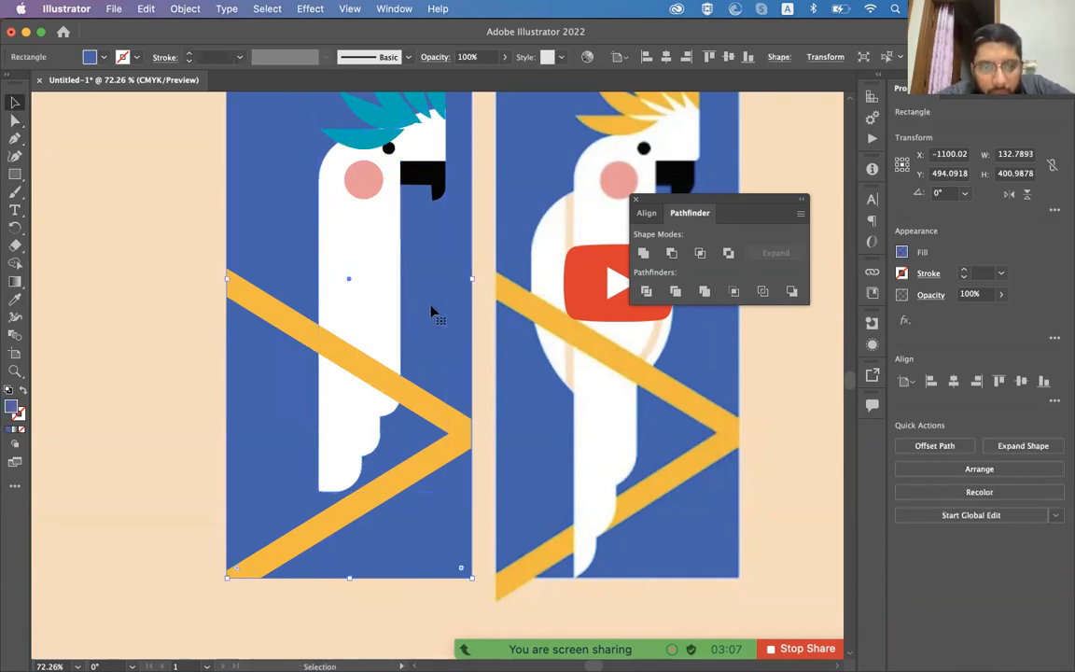
left_click(355, 413)
key("a")
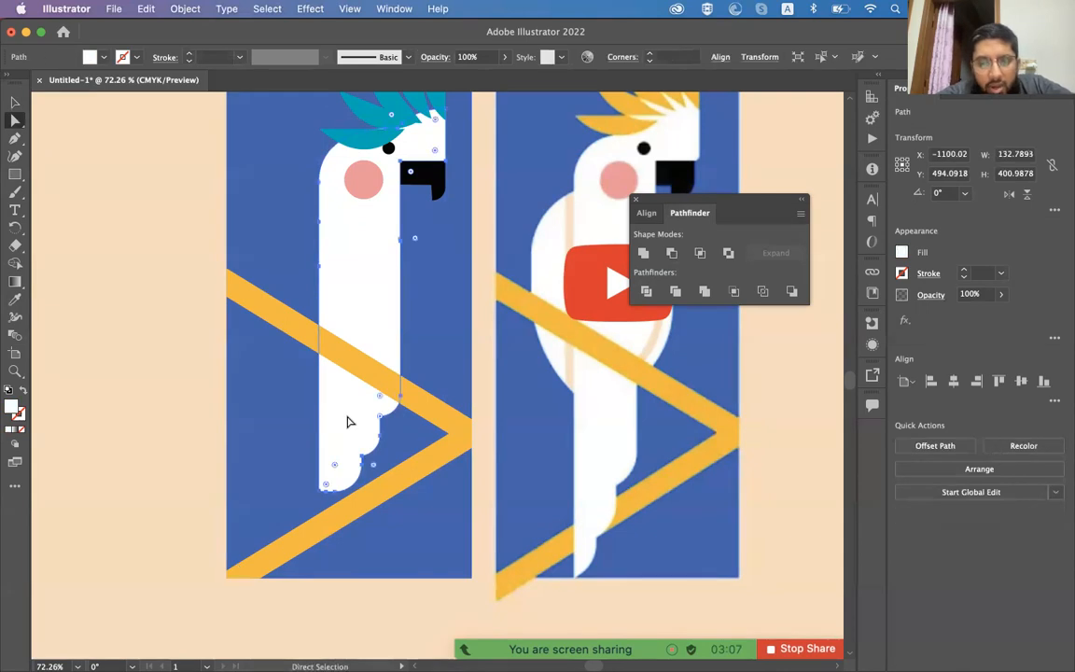
key("v")
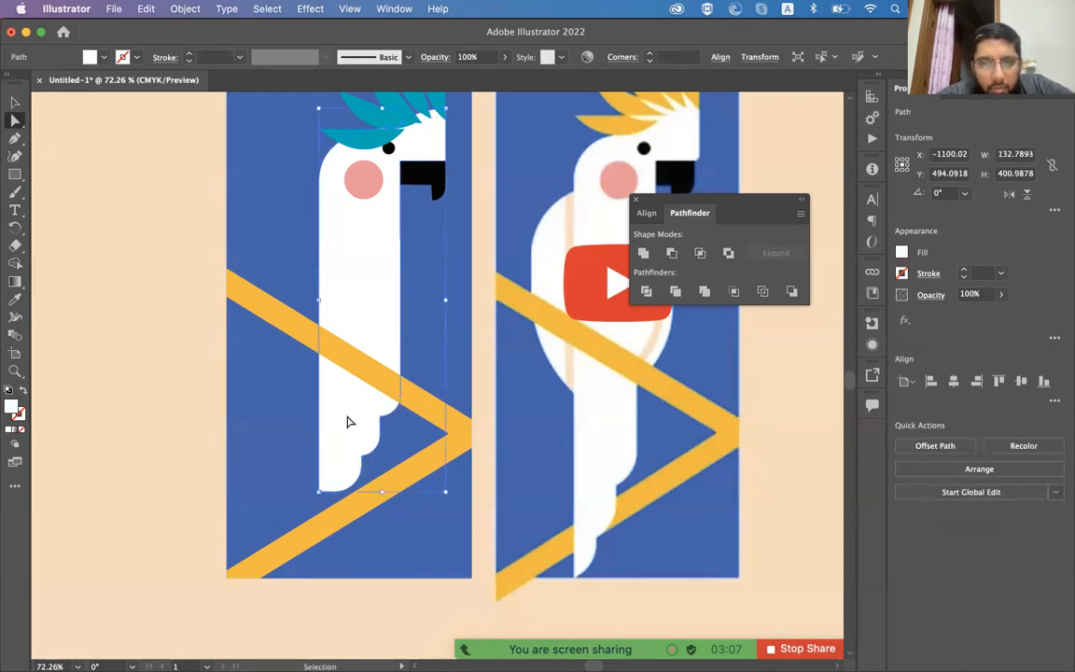
key("a")
key("v")
key("a")
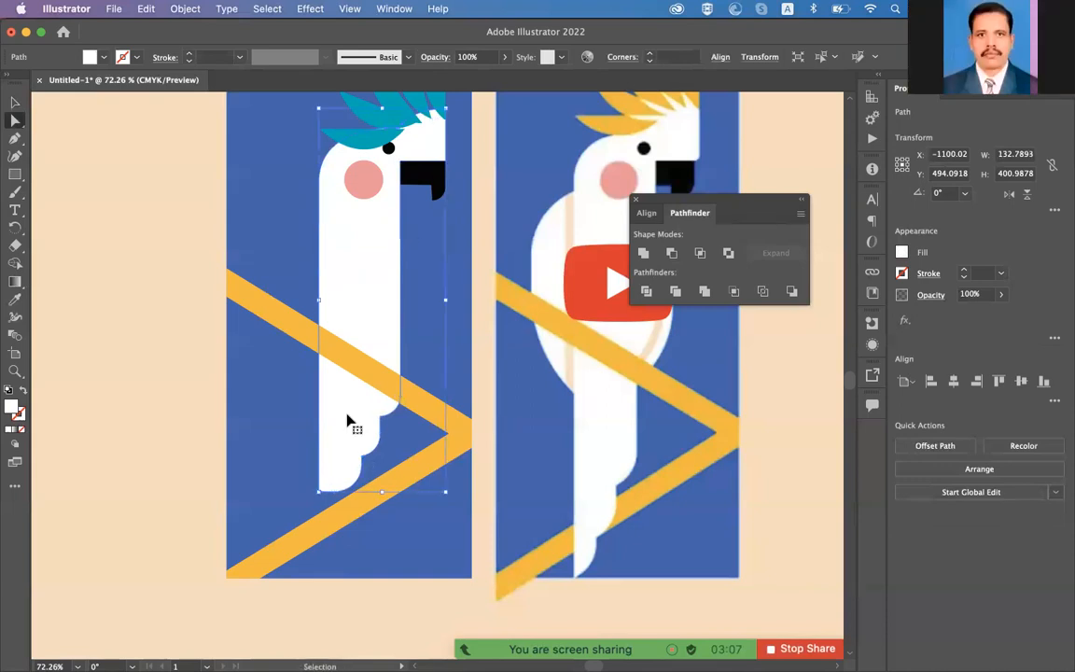
- Show the layer stack, try the white bird path above the yellow stripe, and move it beneath the black beak path
left_click(431, 410)
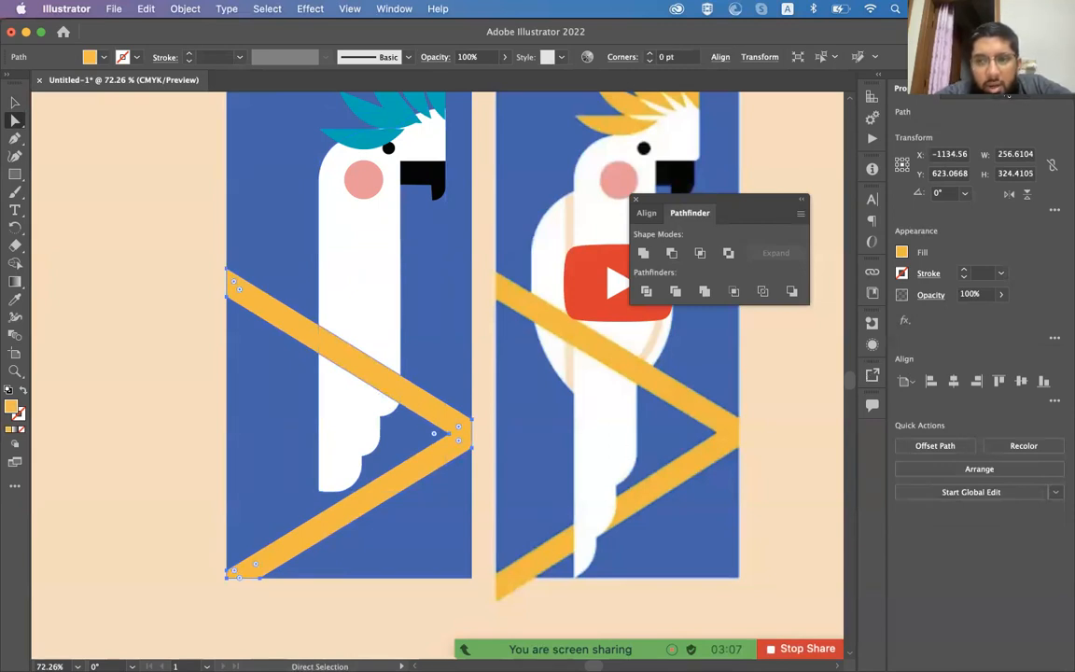
left_click(962, 89)
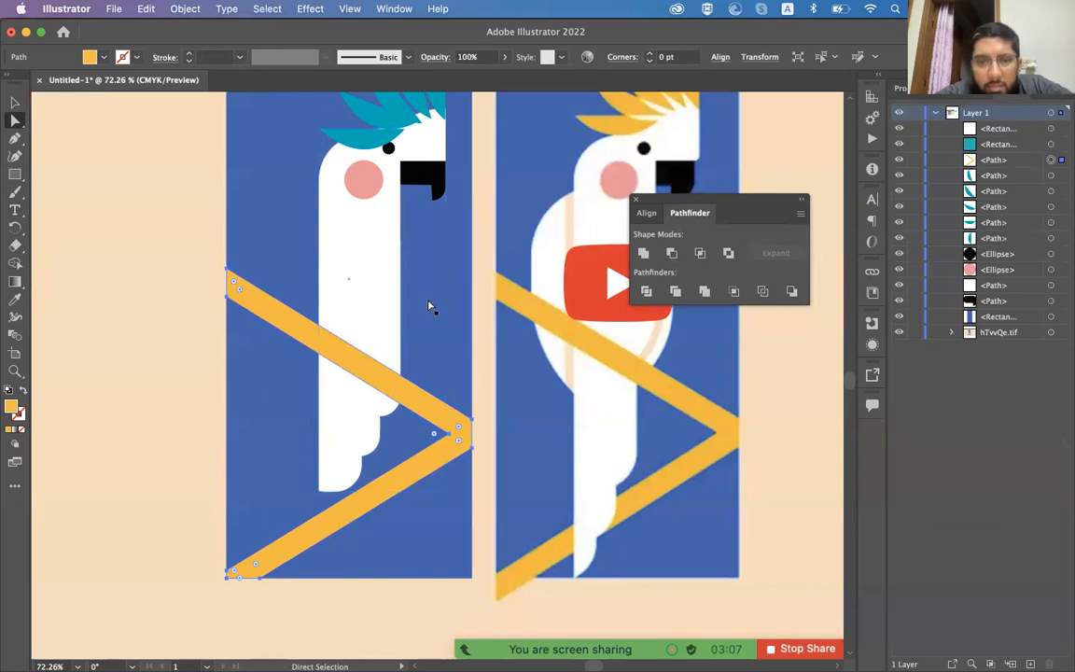
left_click(354, 301)
left_click(993, 290)
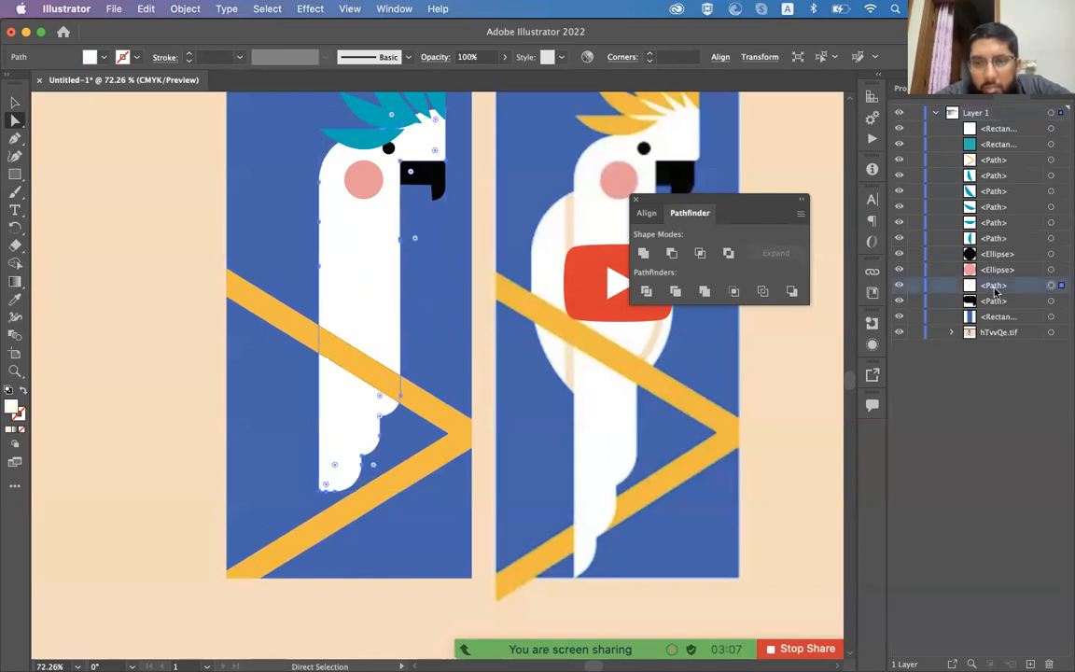
left_click_drag(972, 291, 978, 157)
left_click(971, 178)
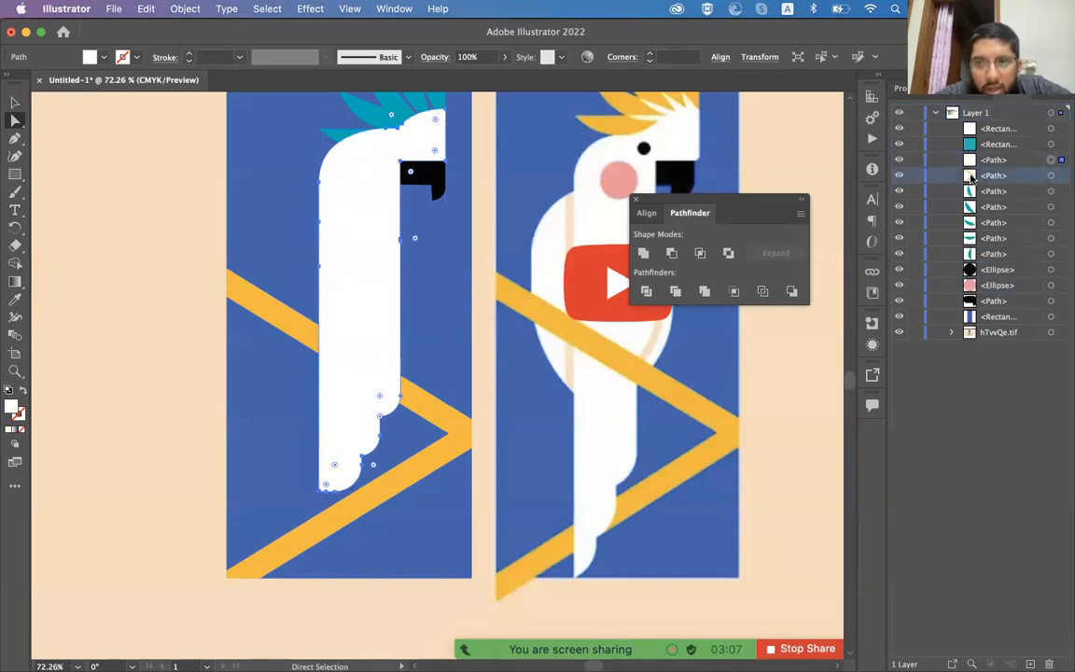
left_click_drag(972, 162, 966, 308)
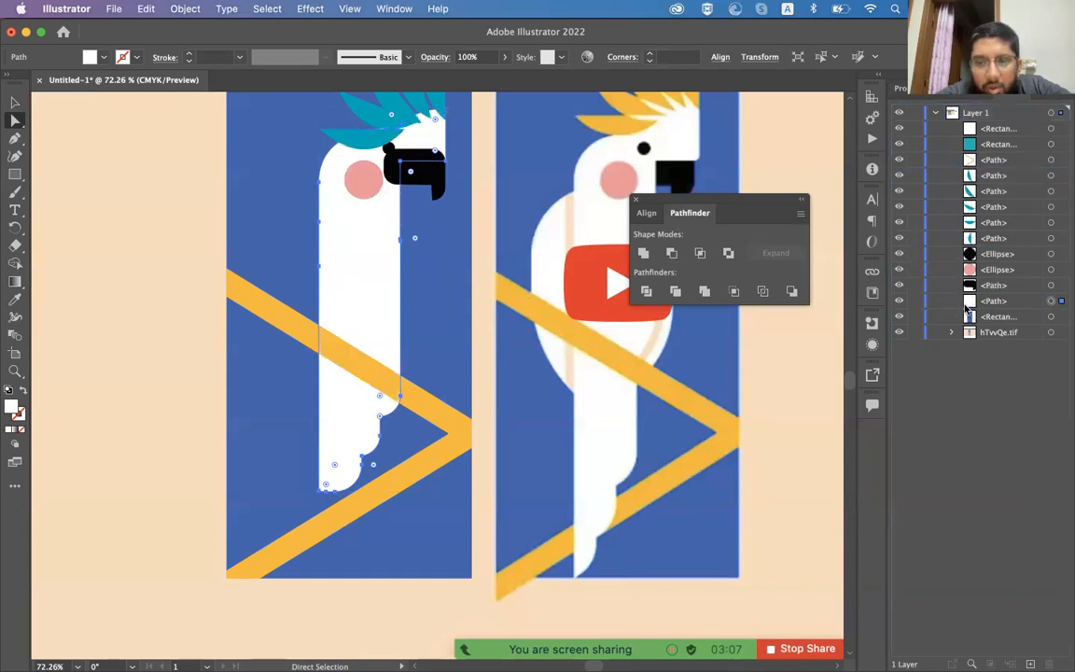
- Send the yellow zigzag stripe backward in the layer stack until it sits behind all the teal crest feathers
left_click(355, 366)
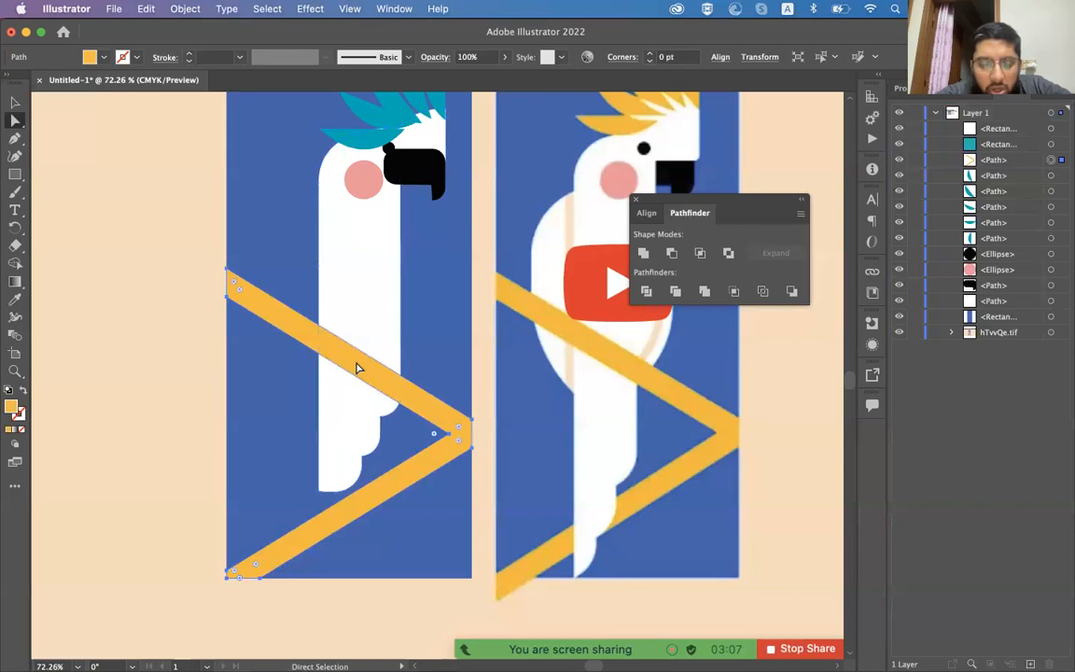
key("v")
key("super+bracketright")
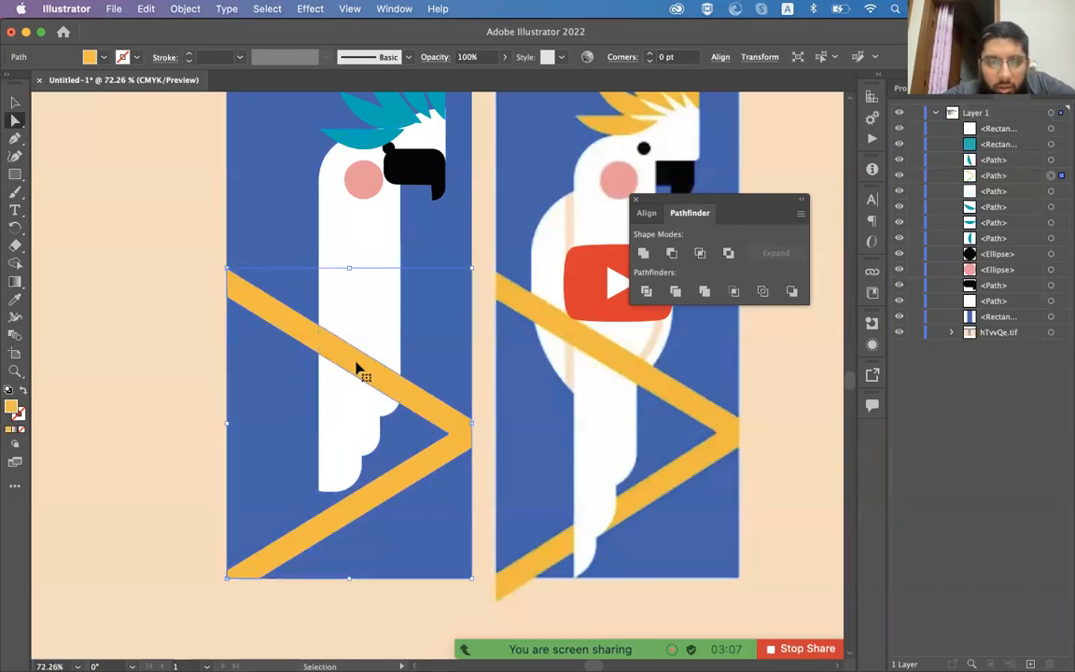
key("super+bracketleft")
key("super+bracketleft")
key("super+bracketleft")
key("super+bracketleft")
key("super+bracketleft")
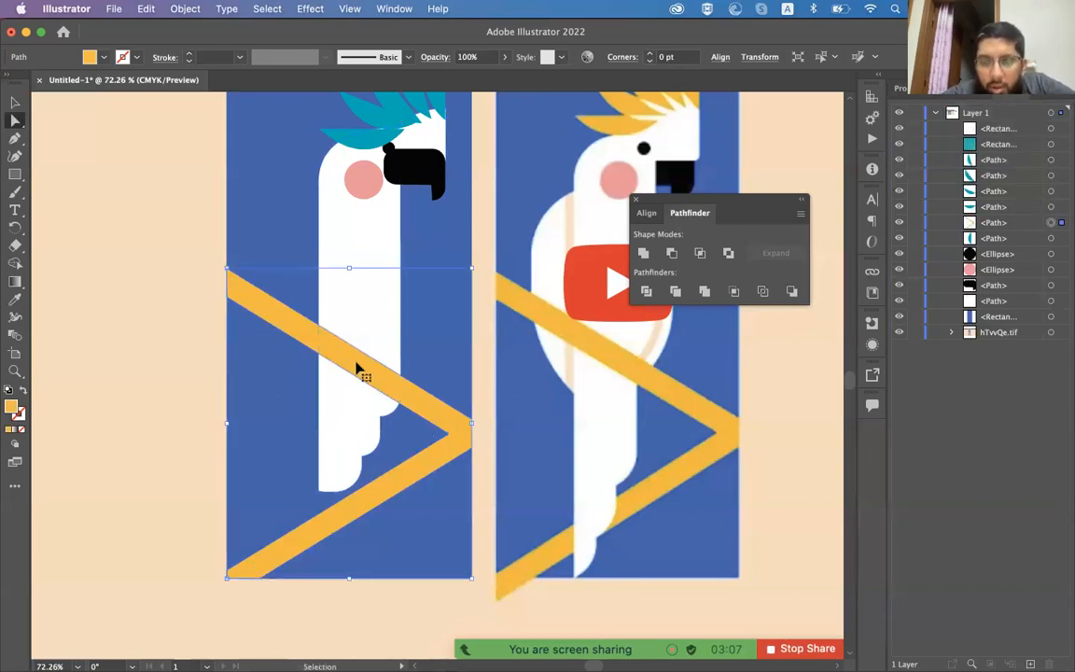
key("super+bracketleft")
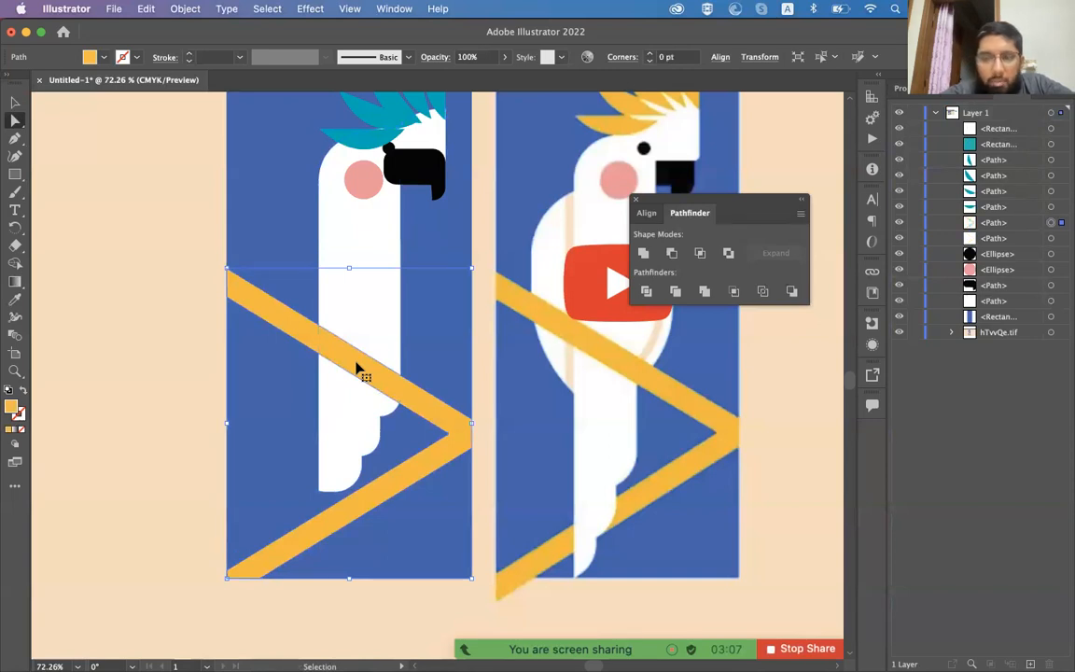
key("super+bracketright")
key("super+bracketleft")
key("super+bracketleft")
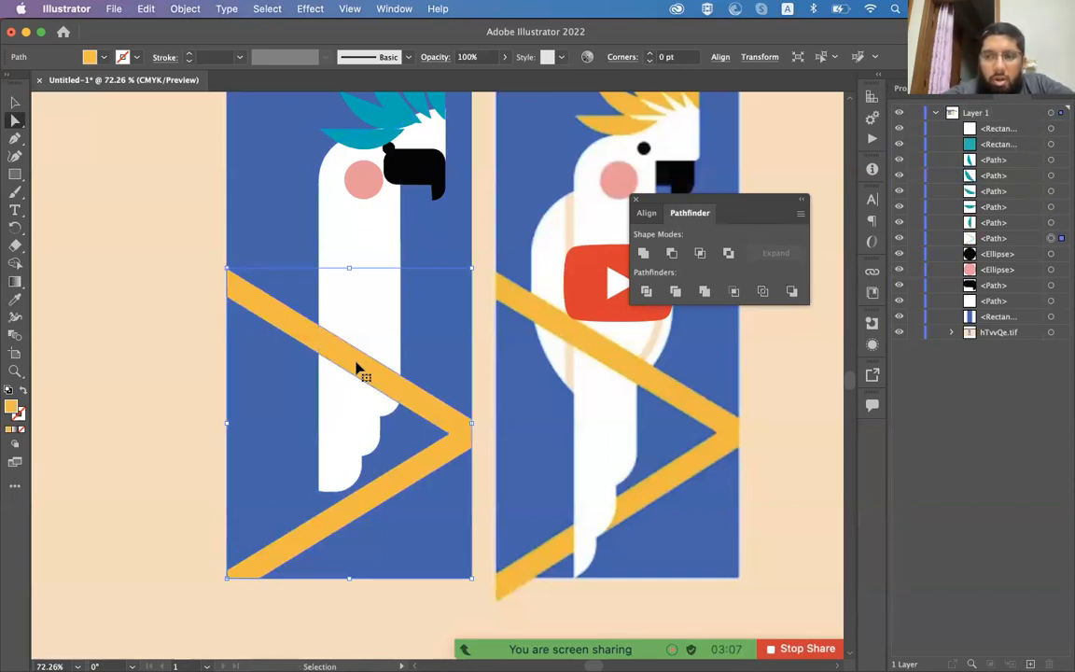
key("super+bracketleft")
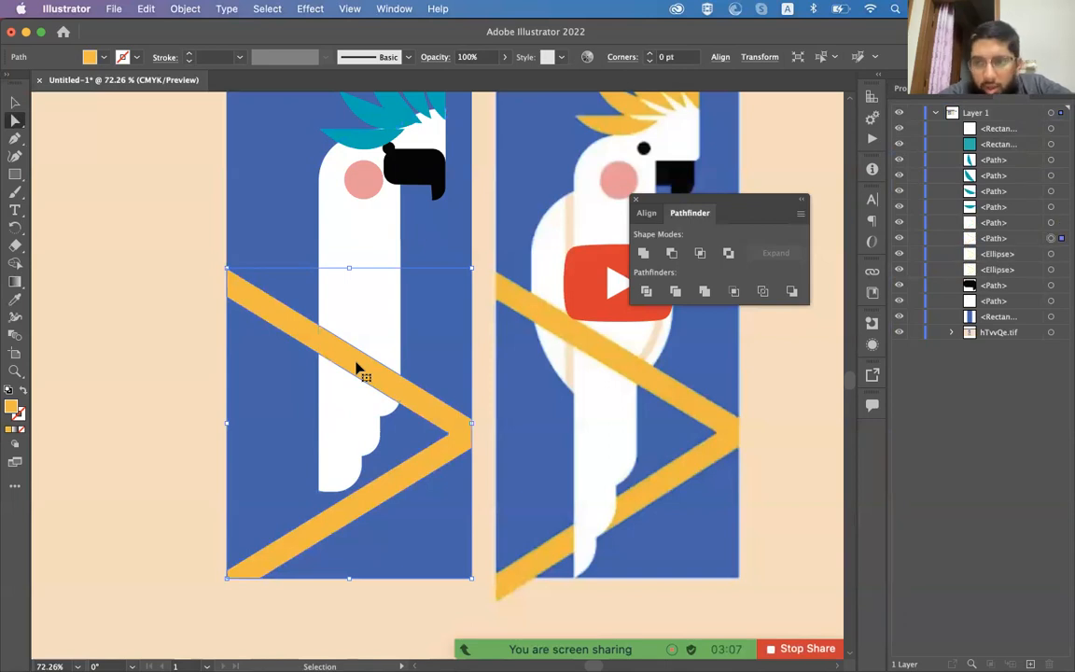
- Send the yellow zigzag stripe further backward, behind the black eye, pink cheek circle and black beak
key("super+shift+bracketleft")
key("super+z")
key("super+z")
key("super+z")
key("super+z")
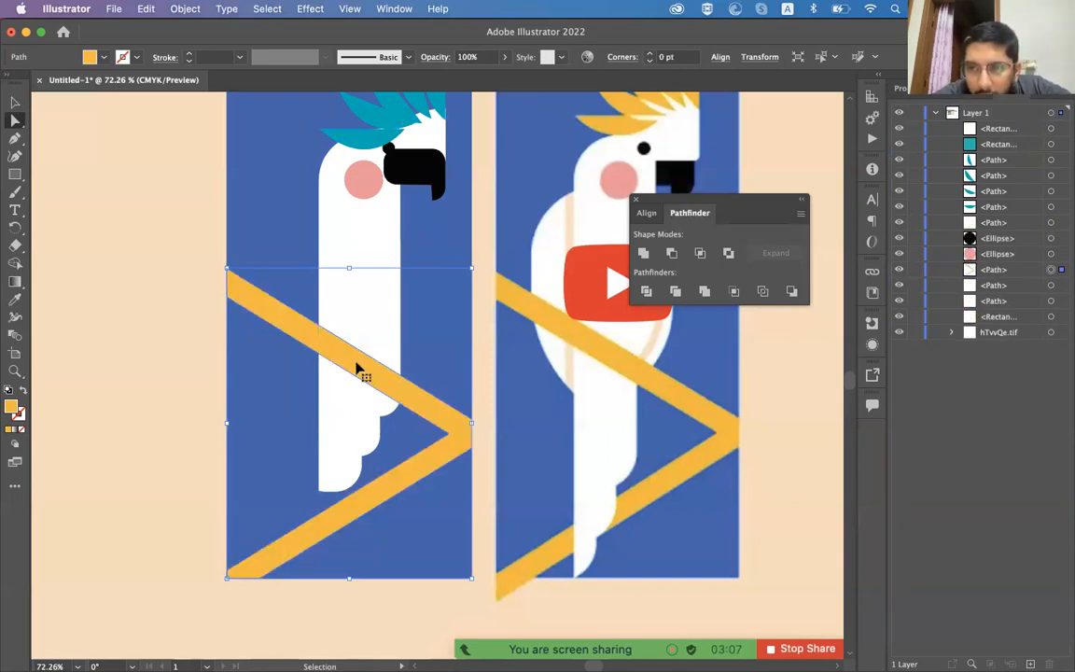
key("super+bracketleft")
key("super+bracketleft")
key("super+bracketleft")
key("super+bracketleft")
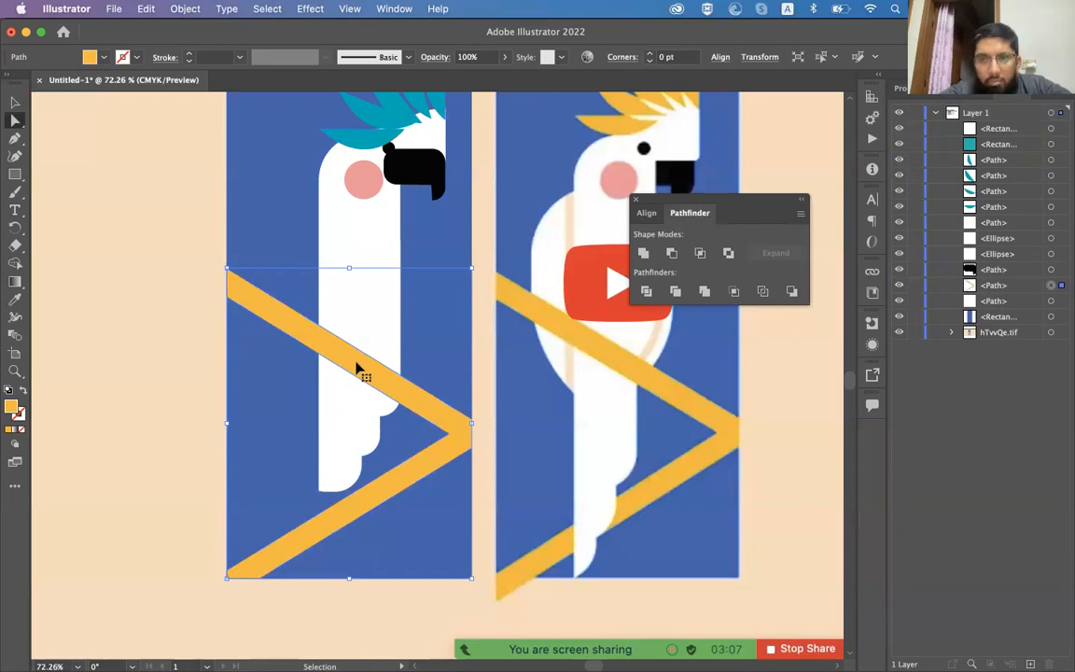